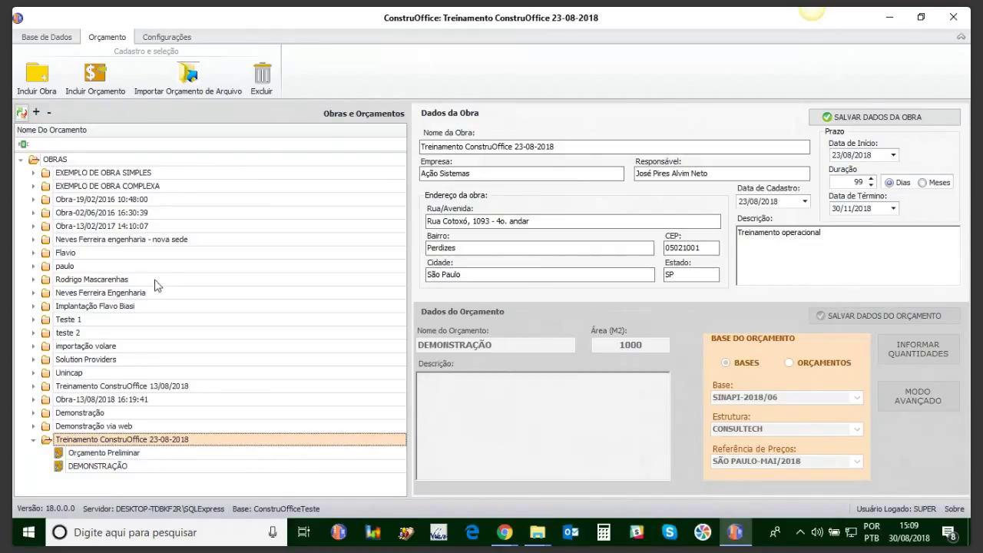
Step: Show the Base de Dados grid of CONSULTECH's 6.966 service items with unit prices
left_click(40, 37)
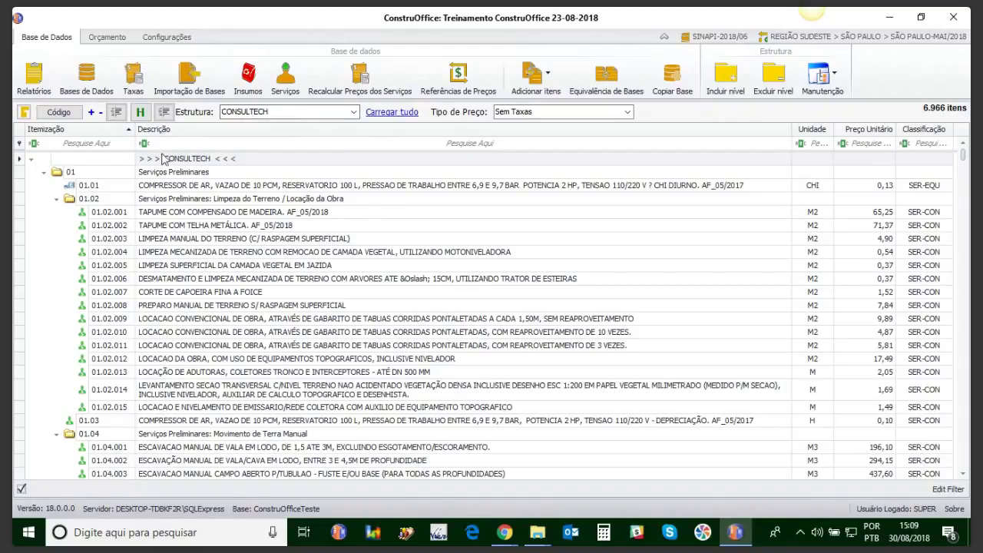
left_click(80, 75)
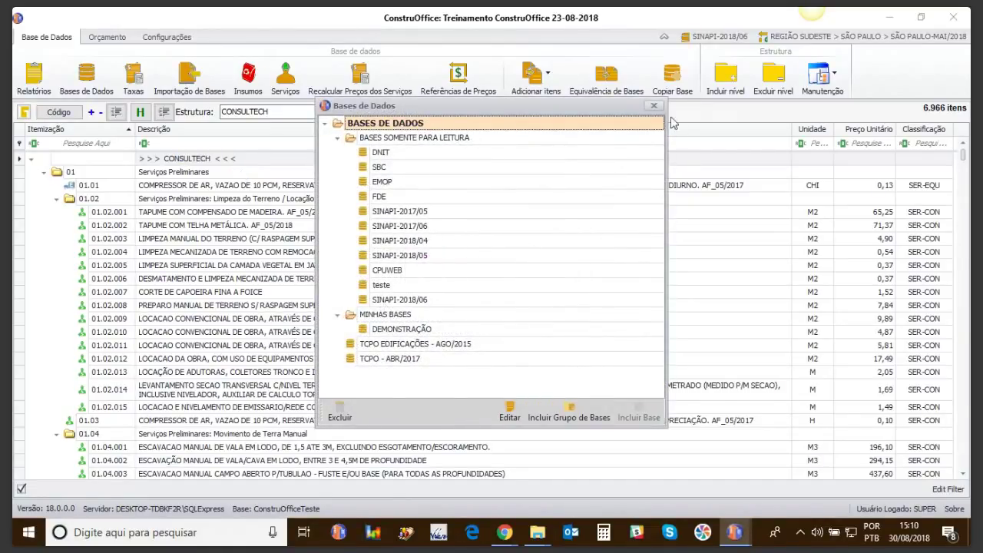
left_click(407, 301)
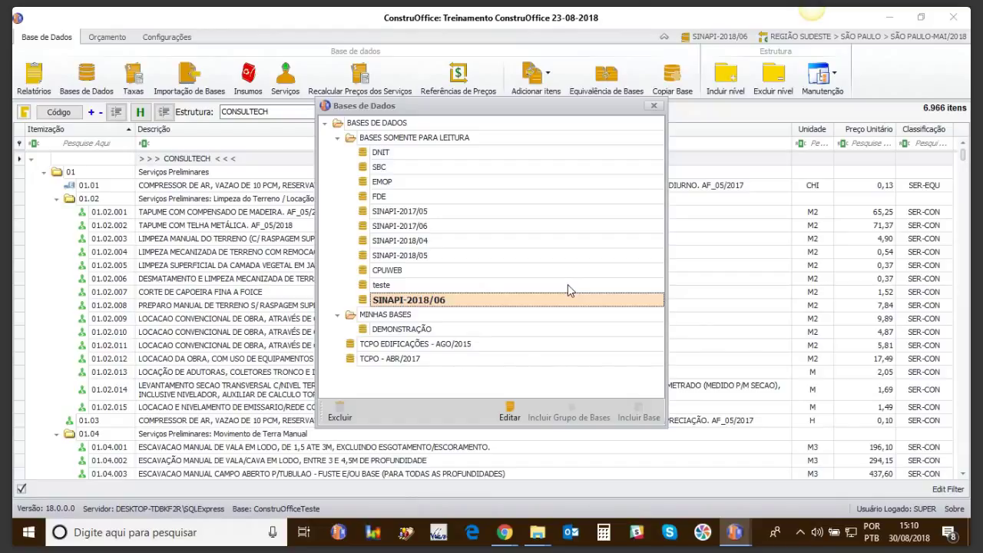
left_click(654, 106)
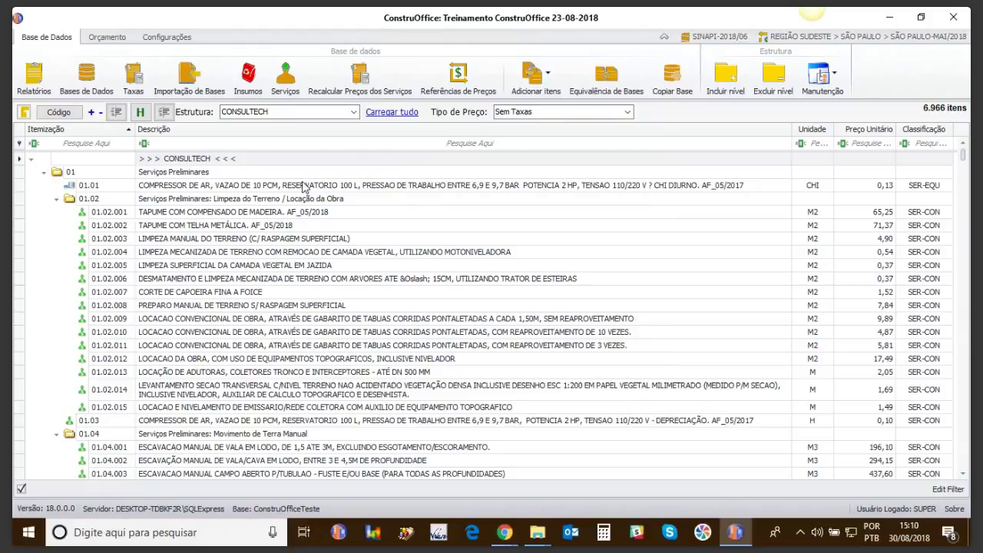
Step: Open the SINAPI-2018/06 Insumos da Base list of 7.518 inputs and narrow its Código column
left_click(247, 80)
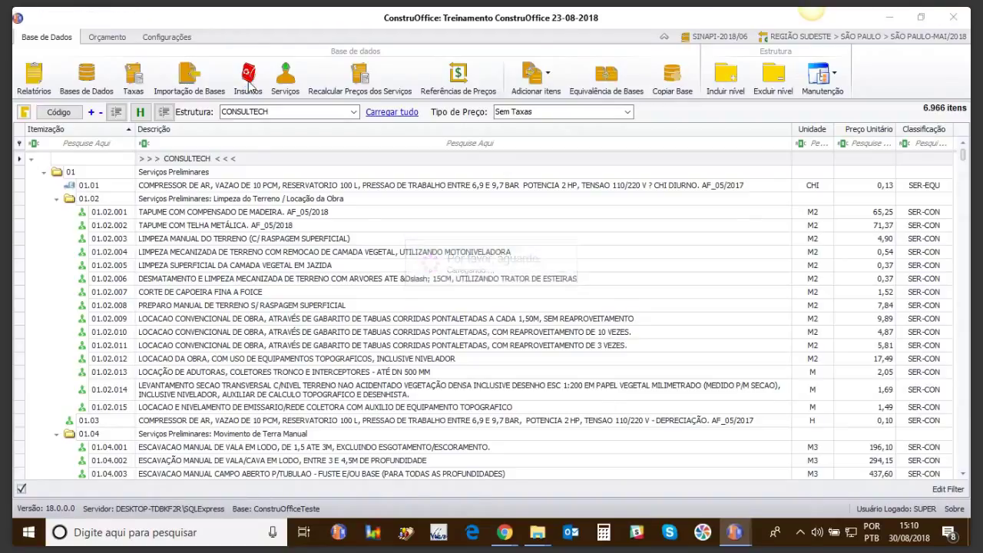
key("alt+Tab")
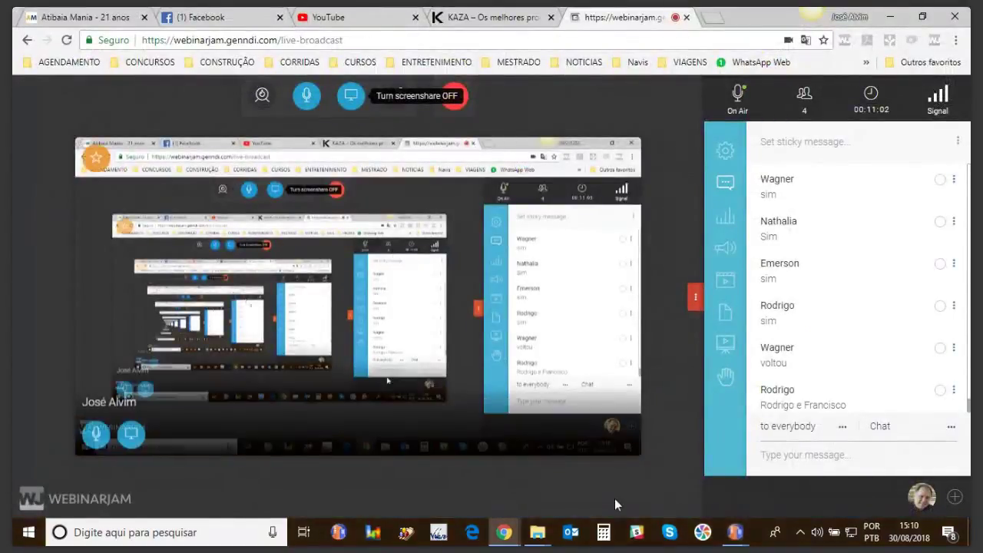
left_click(735, 532)
left_click(778, 502)
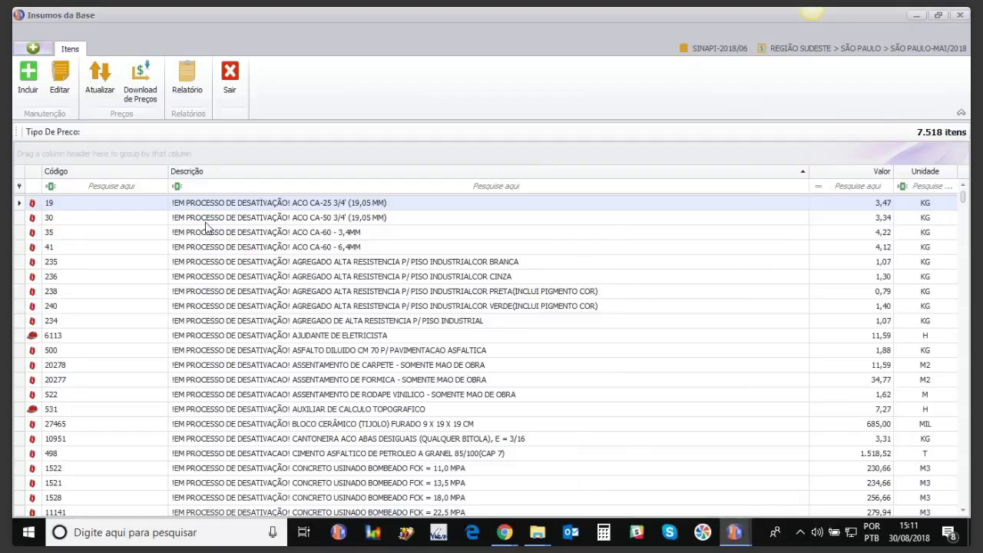
left_click_drag(170, 178, 137, 178)
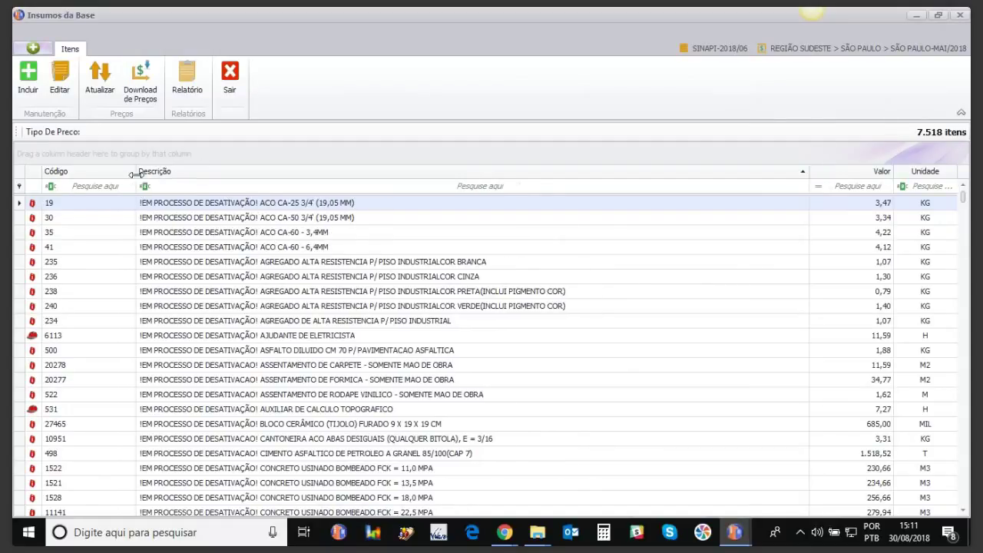
Step: Tick region RJ-05/18 in Download de Preços, then close it and the Insumos list
left_click(149, 81)
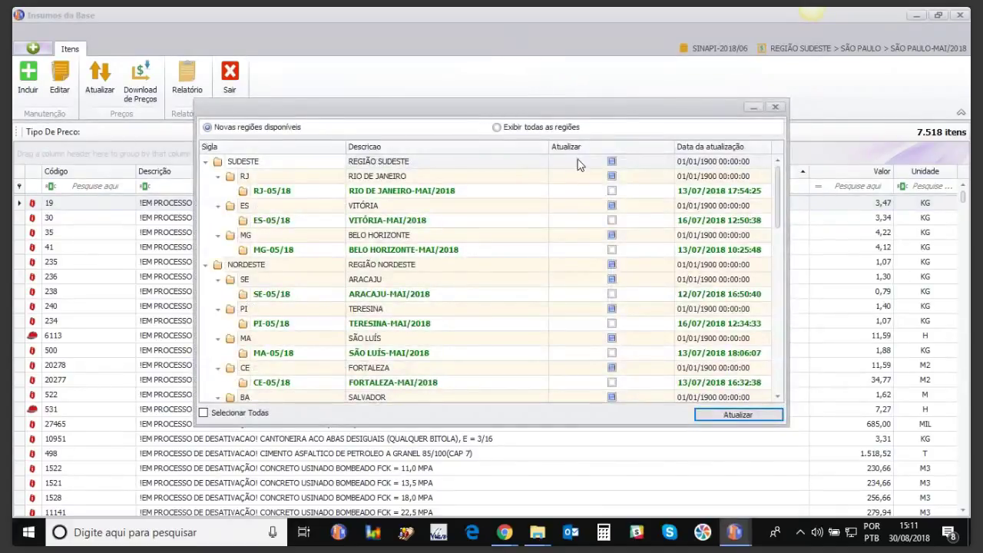
left_click(611, 191)
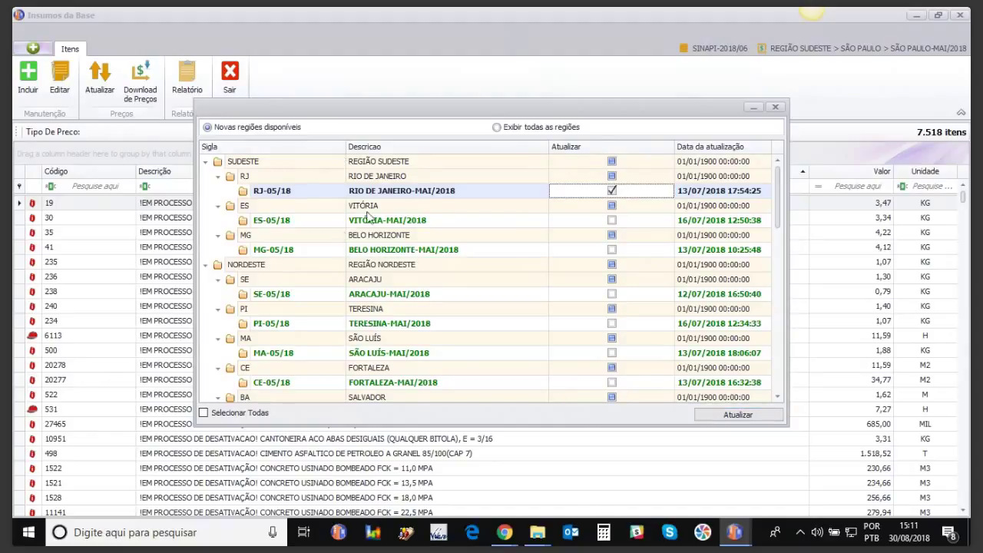
left_click(775, 107)
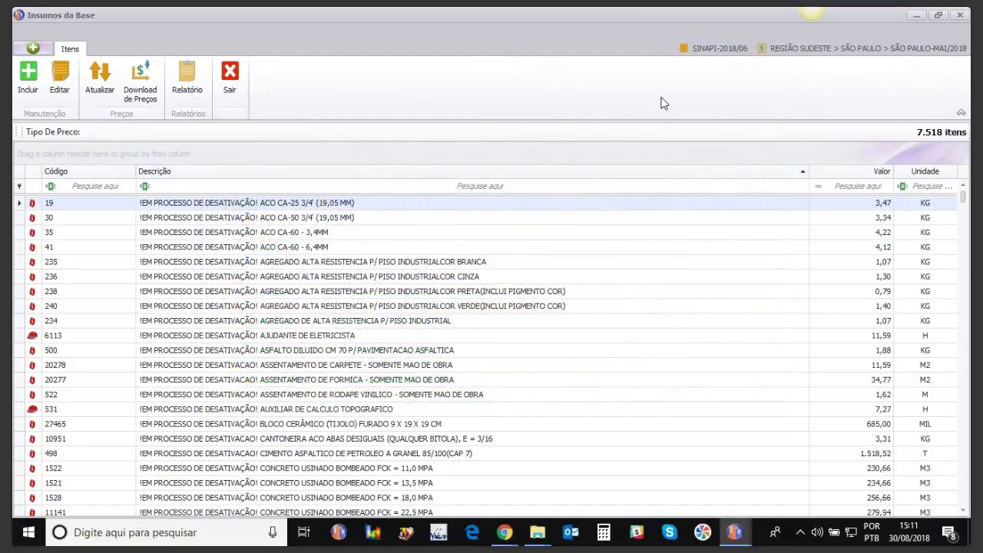
left_click(960, 15)
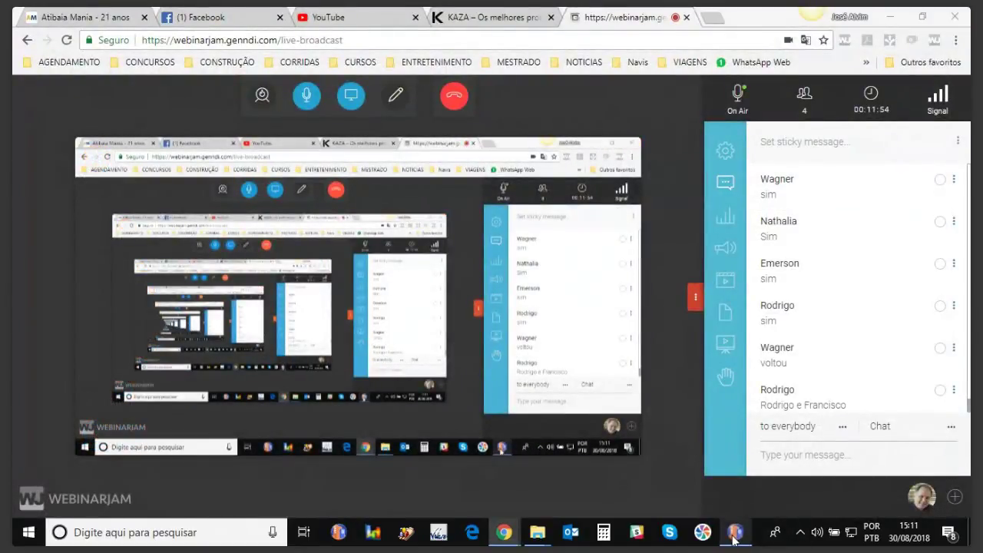
Step: Minimize the WebinarJam broadcast window to get back to ConstruOffice's Orçamento tab
left_click(889, 15)
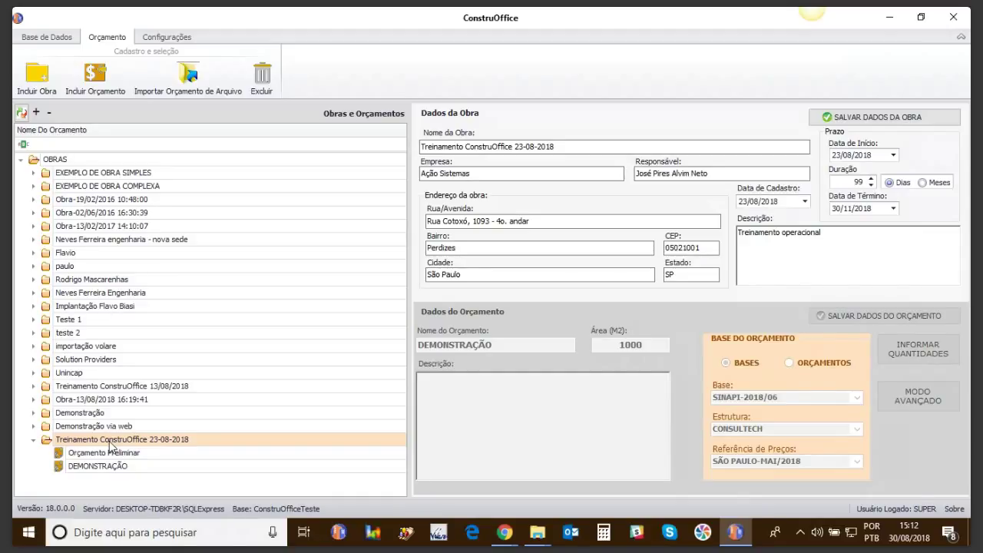
Step: Add a budget named 'Orçamento Dnit' with area 100 under Treinamento ConstruOffice 23-08-2018
left_click(112, 442)
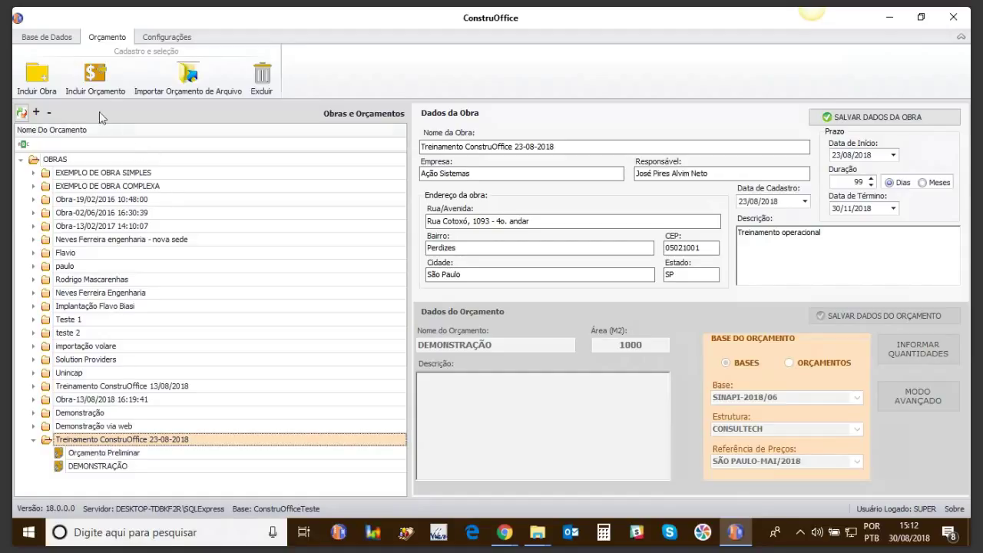
left_click(94, 73)
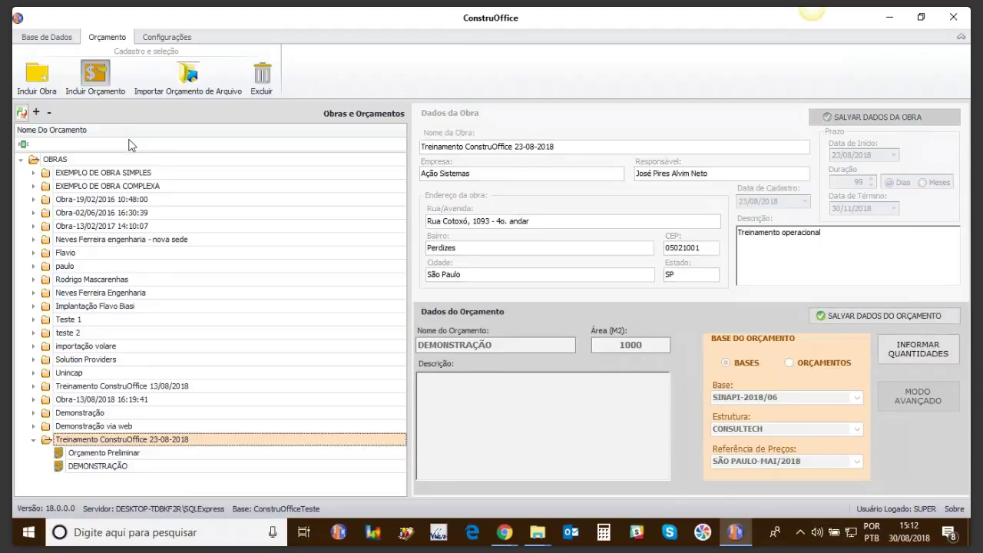
left_click(511, 346)
key("BackSpace")
key("BackSpace")
key("BackSpace")
key("BackSpace")
key("BackSpace")
key("BackSpace")
key("BackSpace")
key("BackSpace")
type("Dnit")
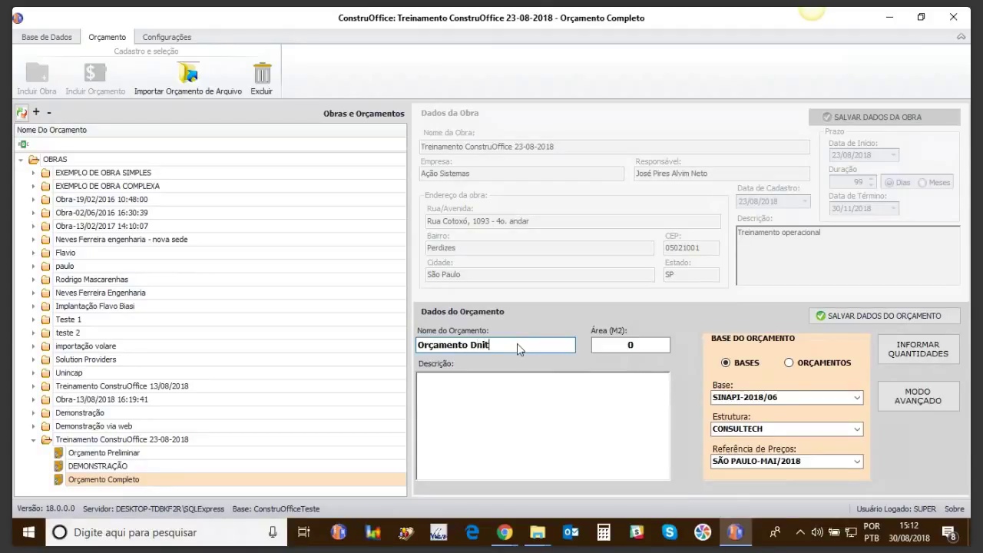
key("Tab")
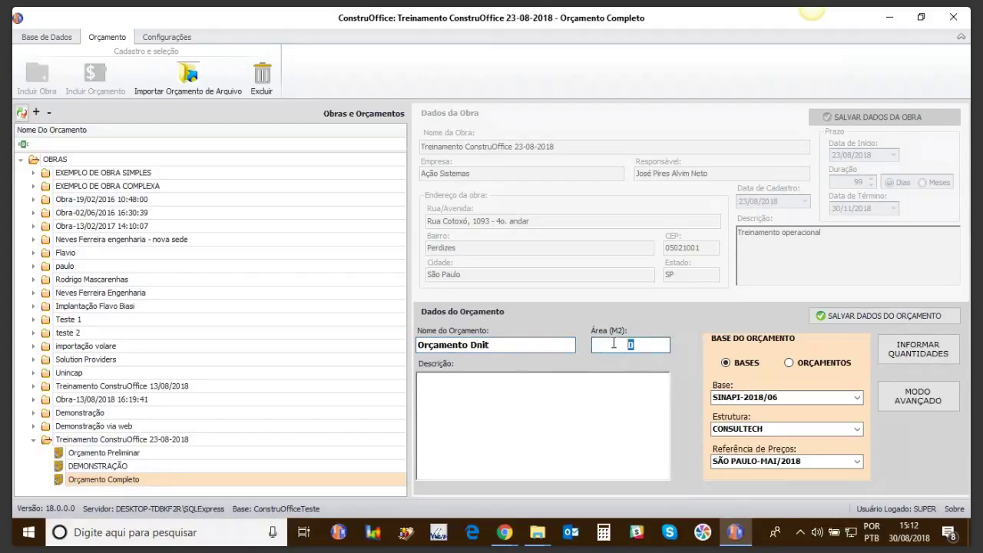
type("100")
Step: Describe the budget as 'Orçamento de obras de infre-estrurura' and choose DNIT as its base
left_click(593, 385)
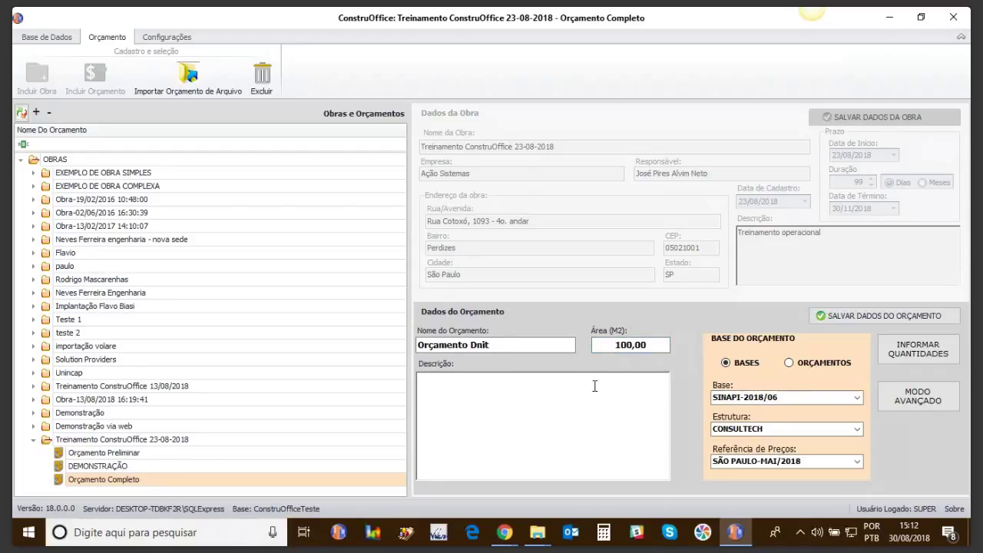
type("Orçamento de o")
type("bras de inf")
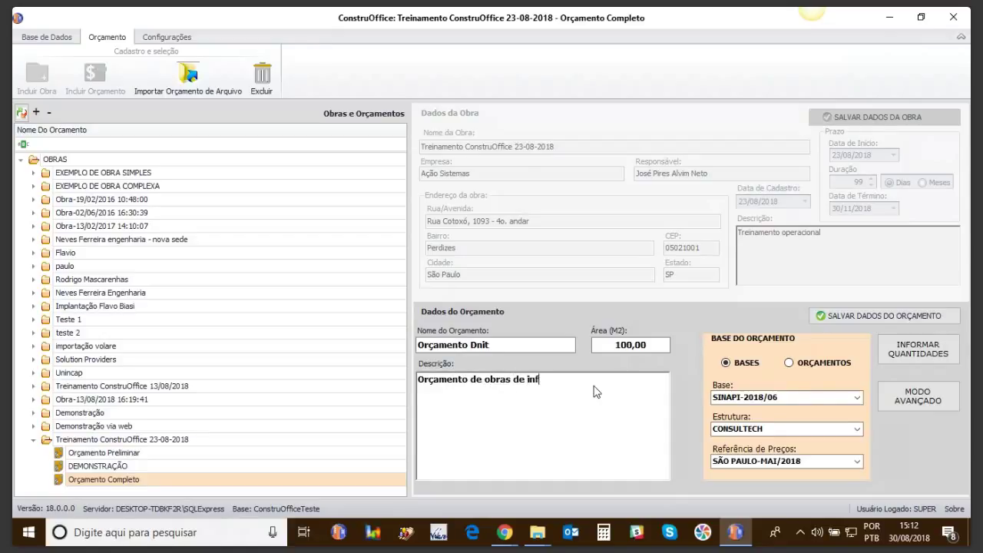
type("re-estrurura")
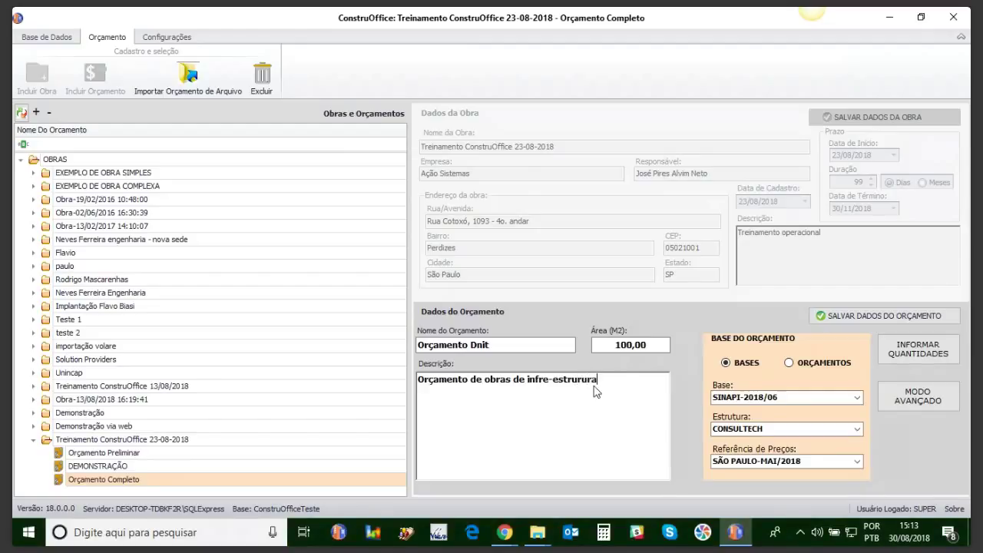
left_click(856, 397)
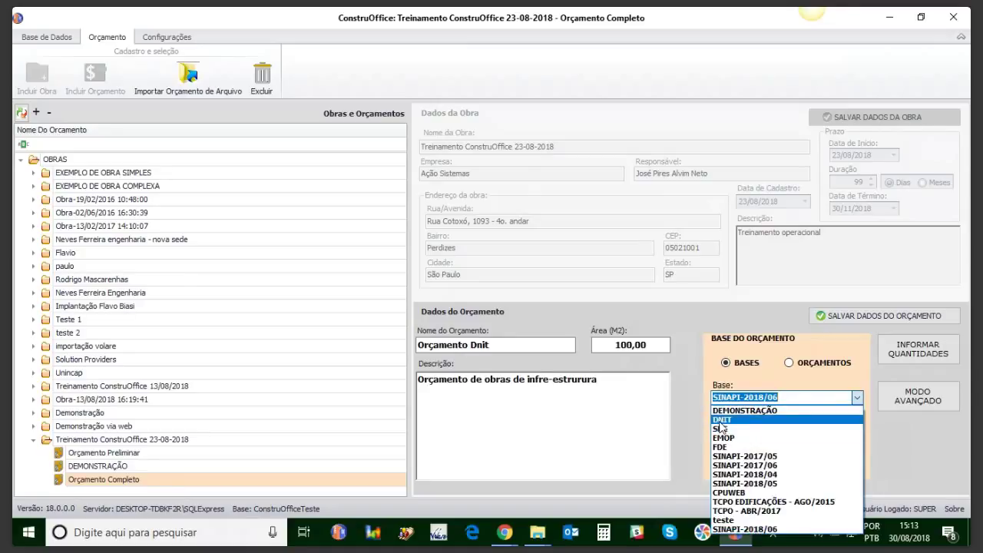
left_click(720, 420)
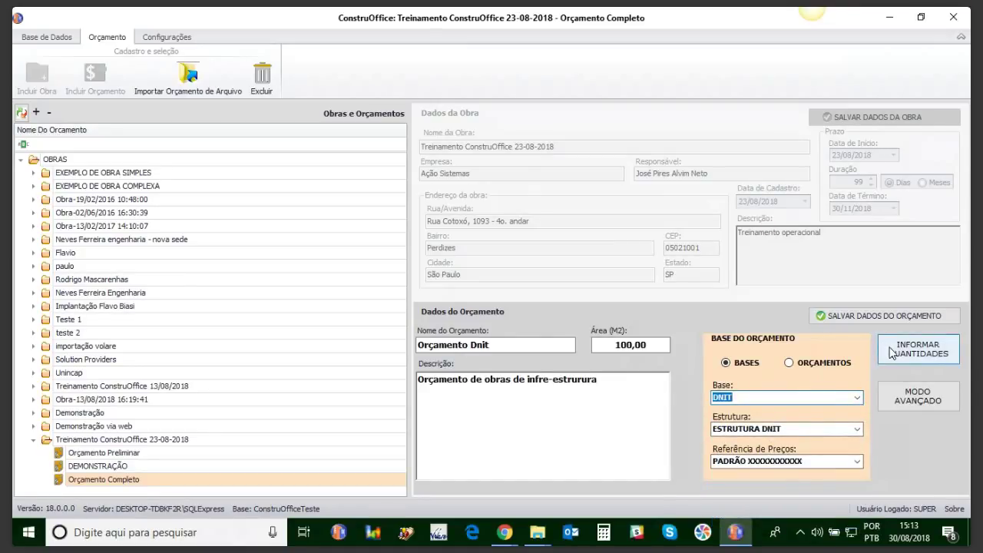
Step: Save the Orçamento Dnit data and open its grid of 1.154 DNIT items for quantities
left_click(872, 318)
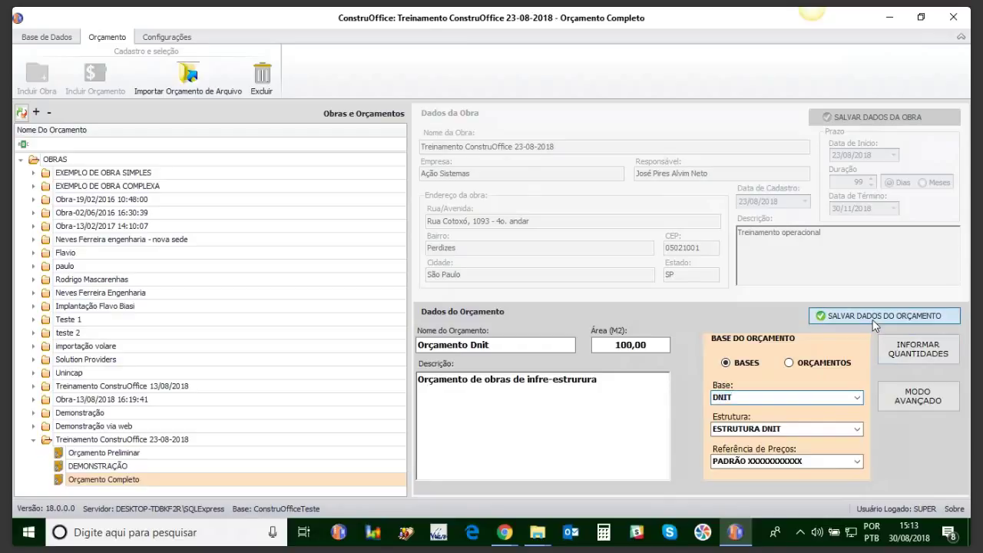
left_click(901, 355)
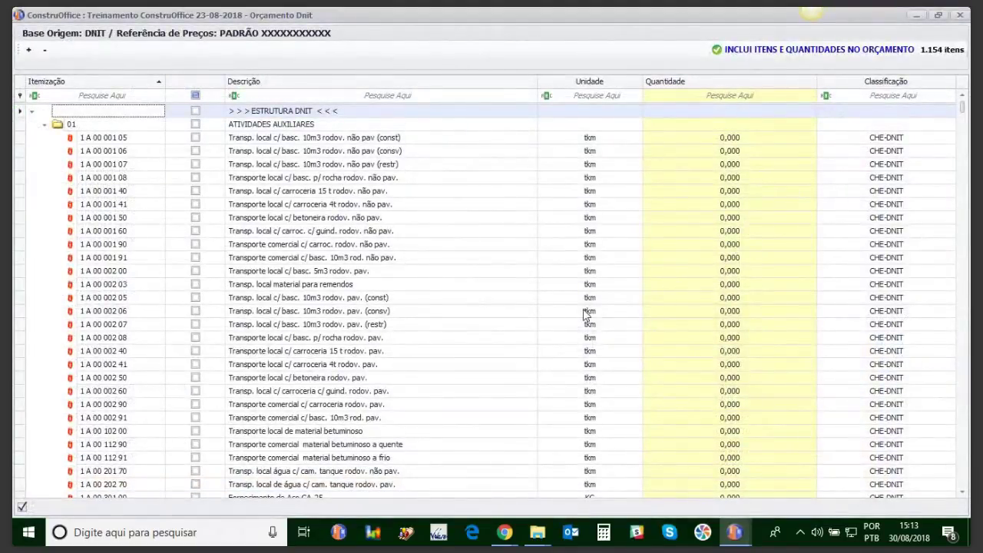
left_click(45, 49)
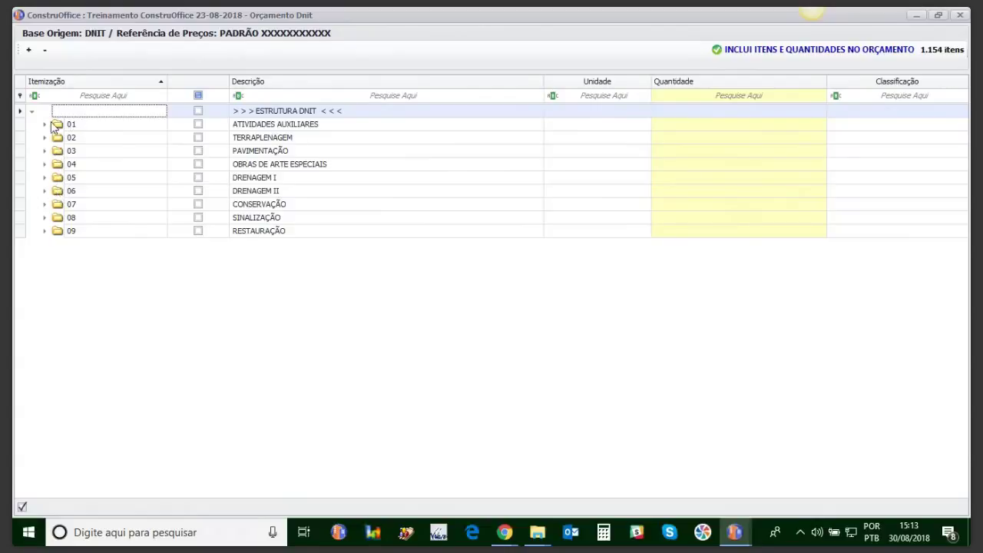
left_click(28, 49)
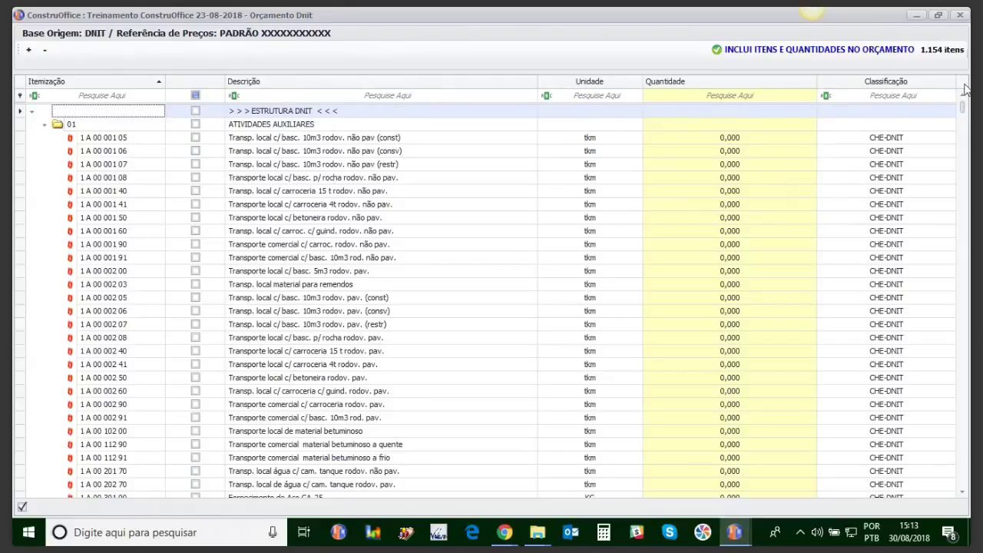
mouse_move(968, 113)
left_mouse_down()
mouse_move(963, 202)
mouse_move(962, 110)
left_mouse_up()
Step: Enter a quantity of 1000 for item 1 A 00 001 91
left_click(723, 263)
left_click(725, 260)
type("100")
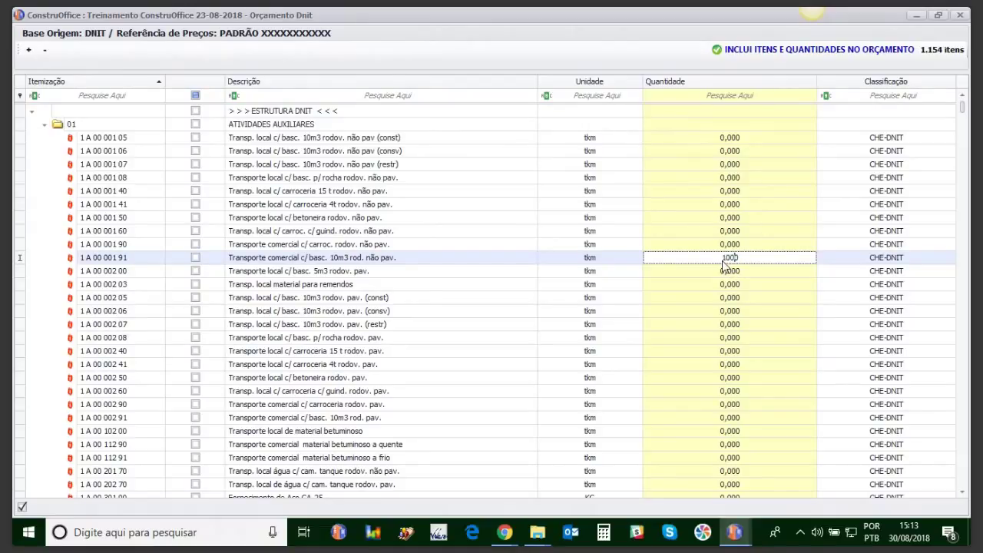
key("Return")
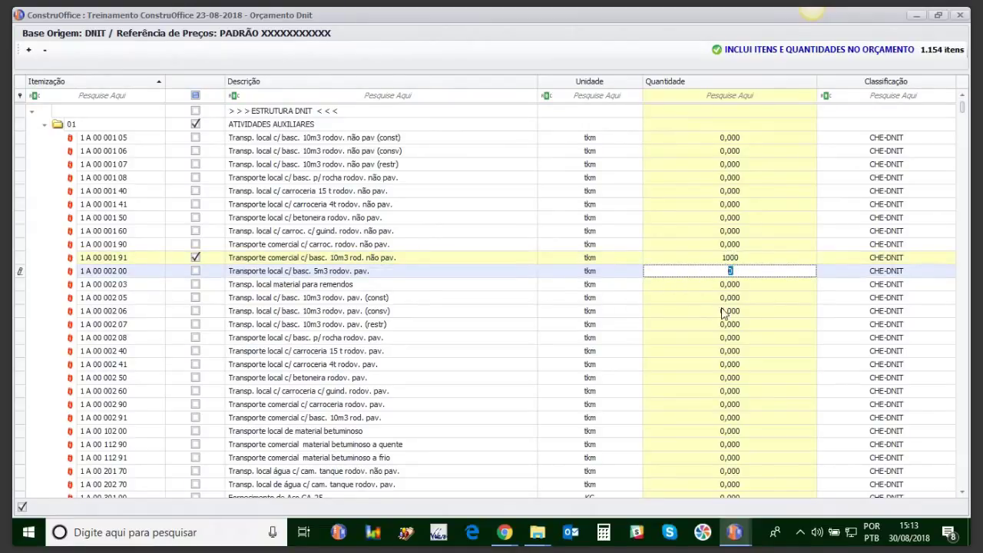
Step: Enter quantity 50 for item BLS 04 and 10 for the DMT 1600 a 1800m excavation
left_click_drag(965, 113, 948, 351)
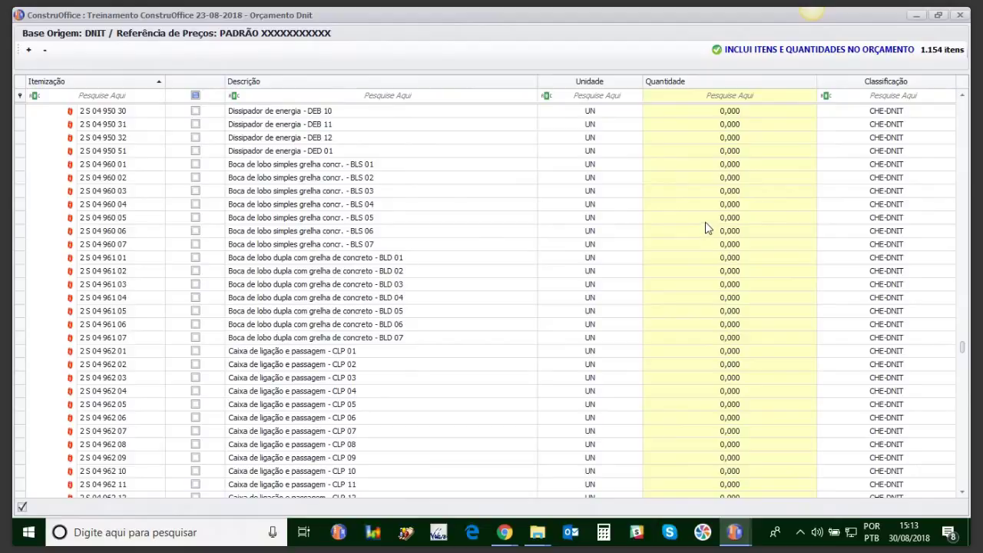
left_click(729, 204)
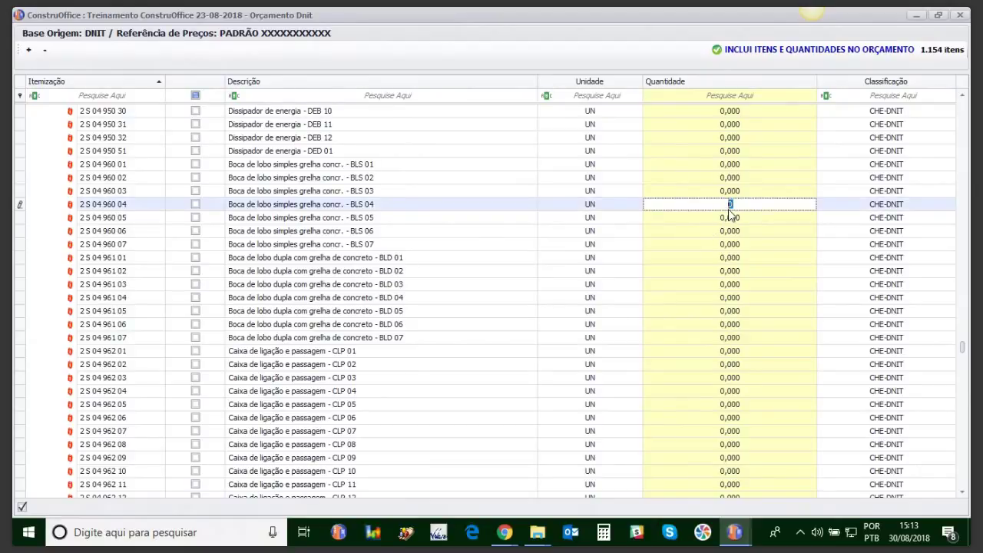
key("Return")
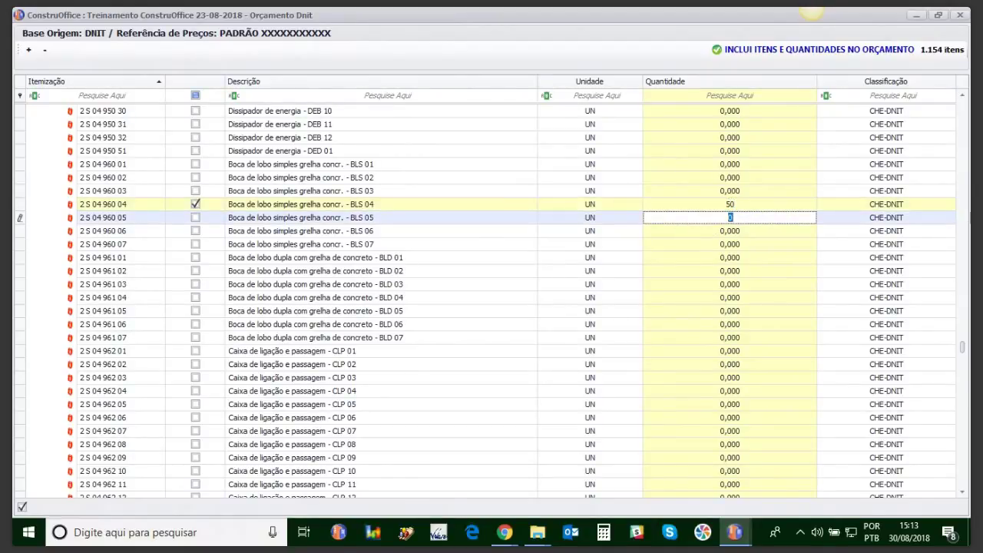
left_click_drag(961, 349, 963, 375)
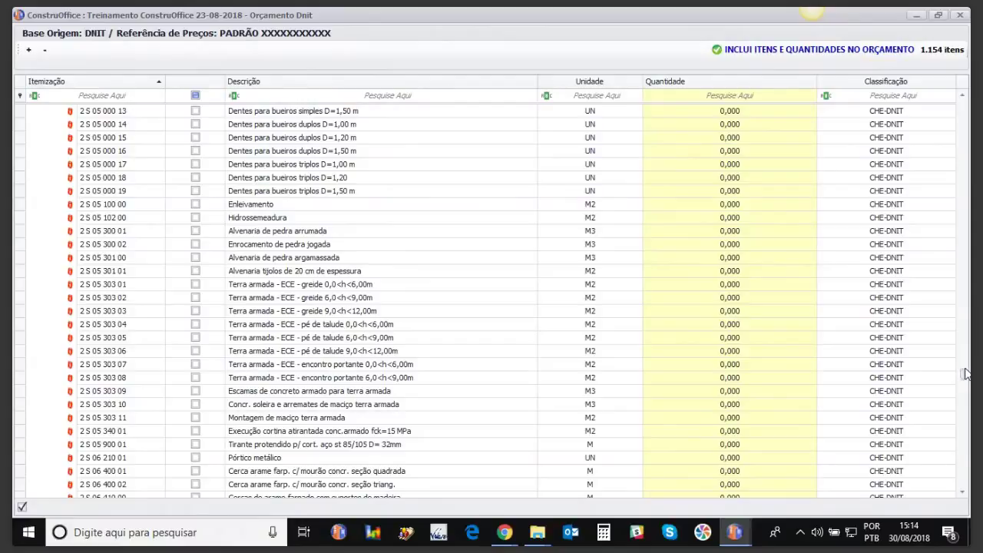
left_click_drag(962, 377, 959, 428)
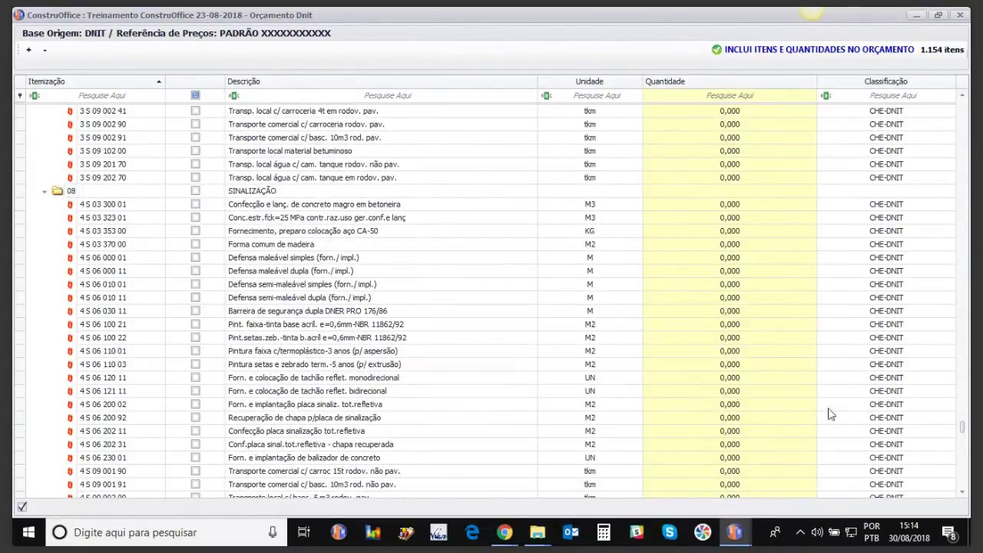
left_click(963, 458)
left_click(722, 351)
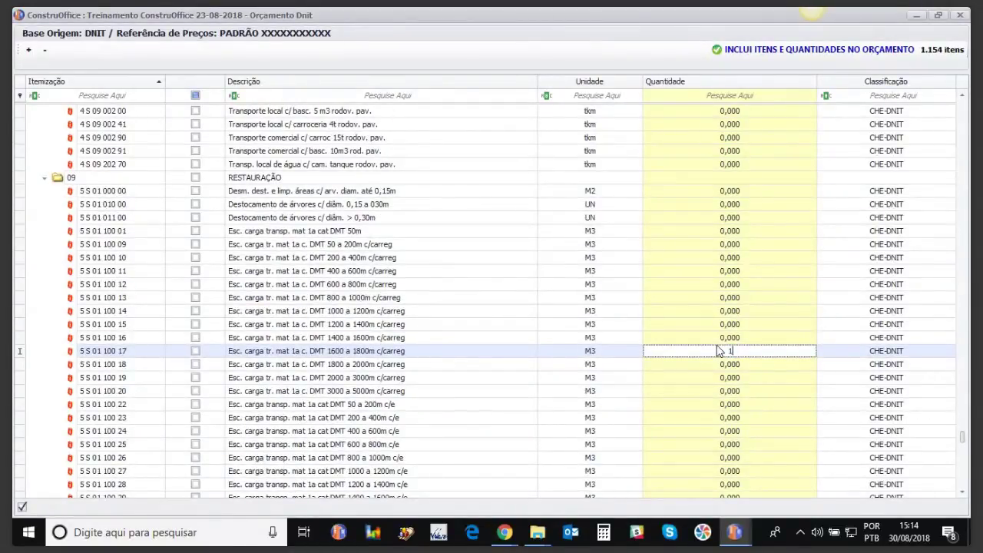
key("Return")
Step: Scroll through the rest of the DNIT item grid
left_click_drag(966, 437, 965, 466)
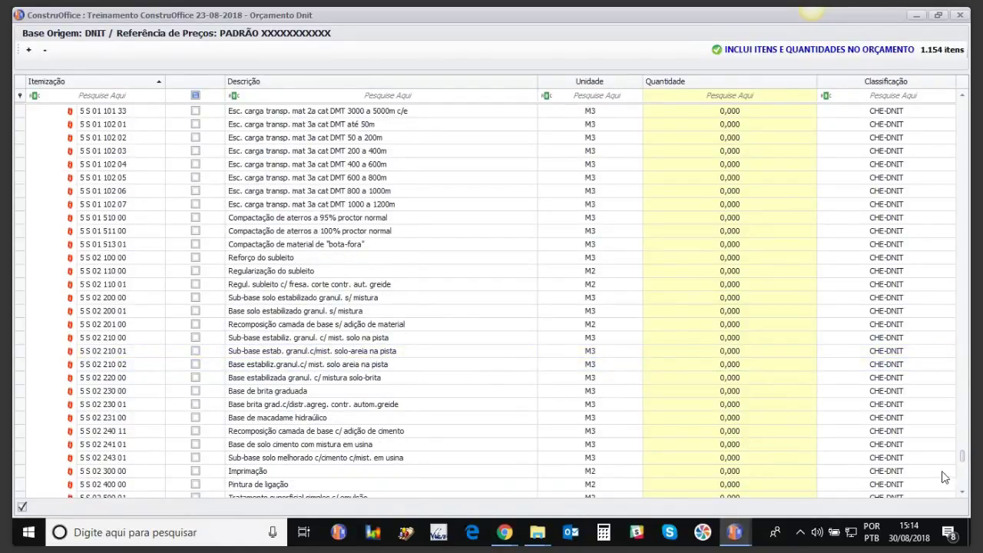
left_click(966, 478)
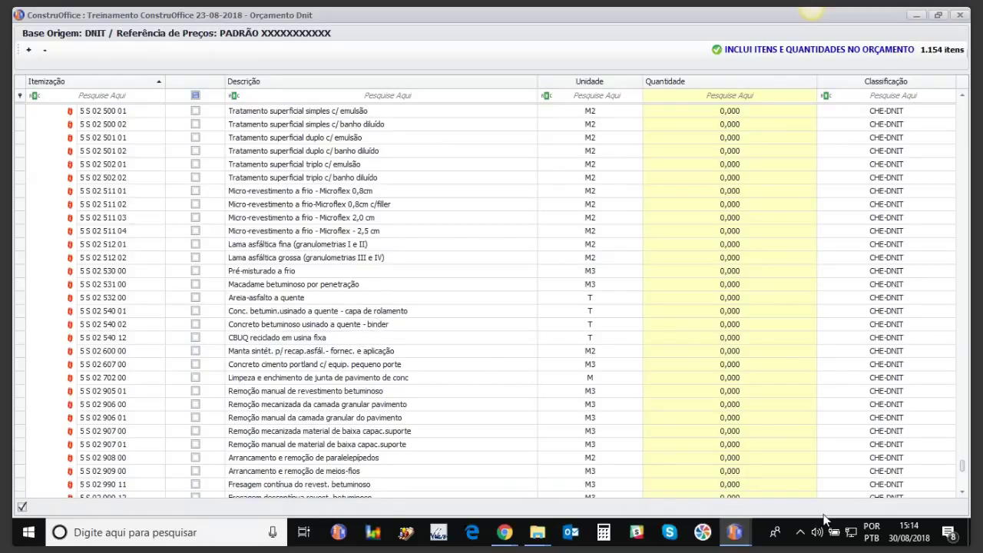
left_click(964, 487)
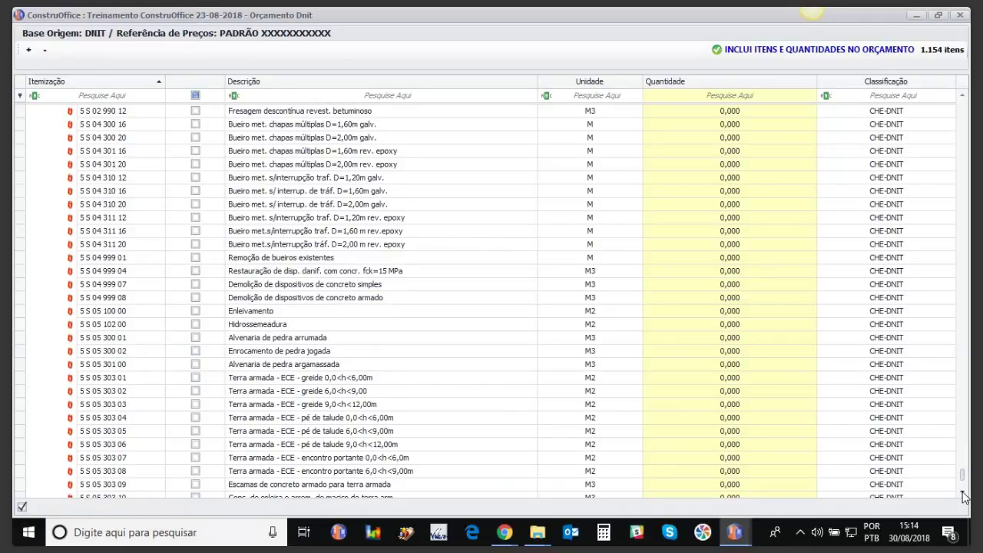
left_click(963, 493)
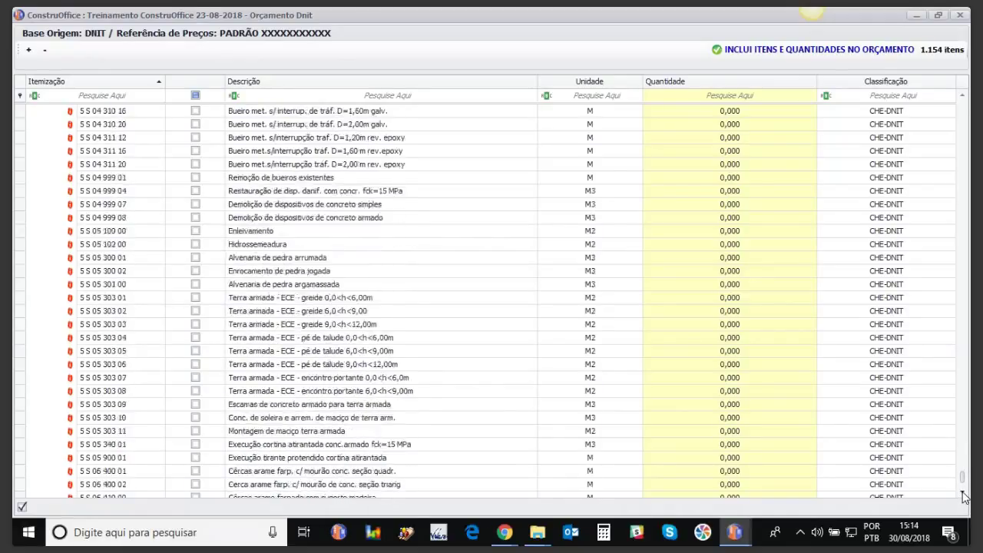
left_click(961, 326)
left_click(961, 325)
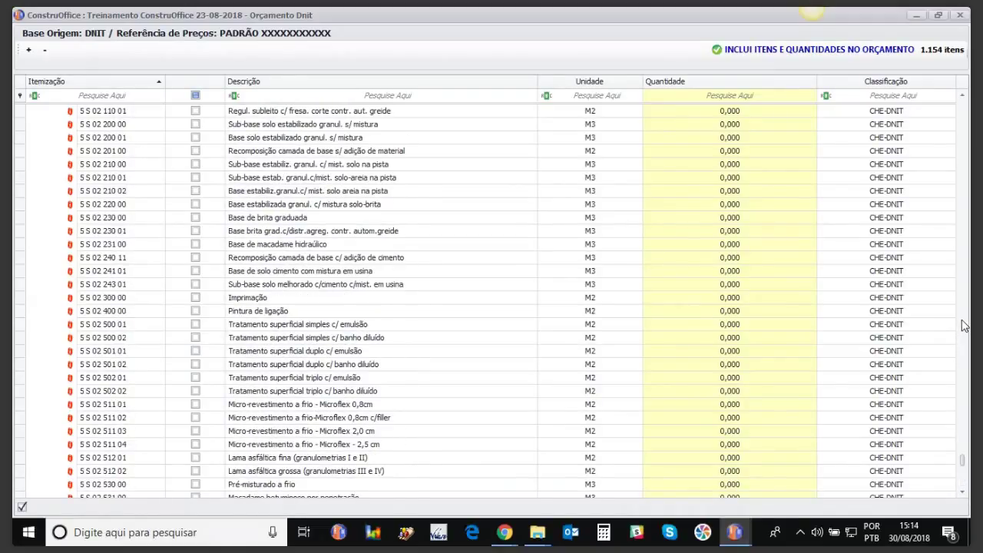
left_click(963, 326)
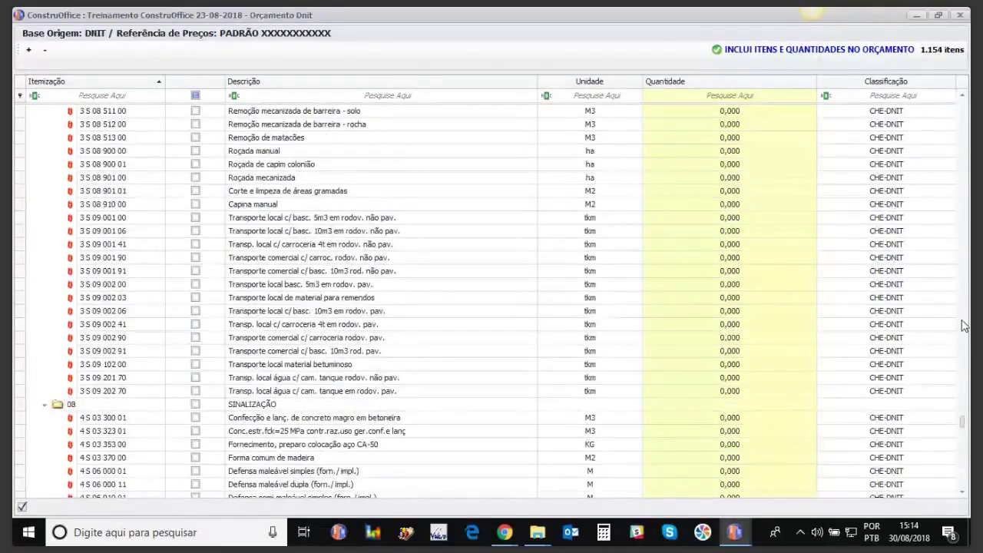
left_click(965, 321)
left_click(965, 315)
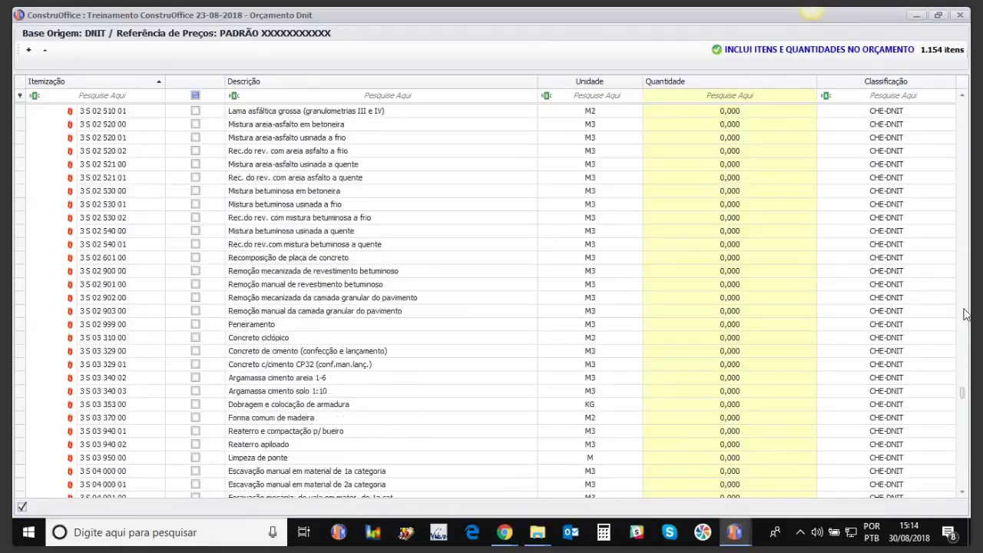
left_click(965, 315)
left_click(965, 315)
left_click(966, 315)
left_click(965, 315)
left_click(966, 315)
left_click(966, 315)
left_click(966, 315)
left_click(965, 315)
left_click_drag(965, 311, 952, 501)
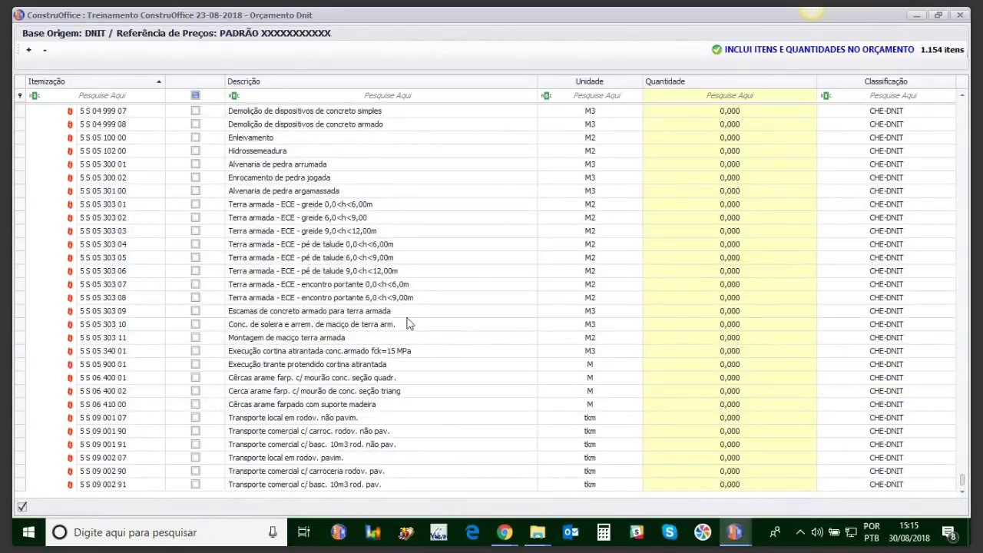
Step: Collapse the tree, expand PAVIMENTAÇÃO and start a quantity for item 2 S 02 501 02
left_click(44, 51)
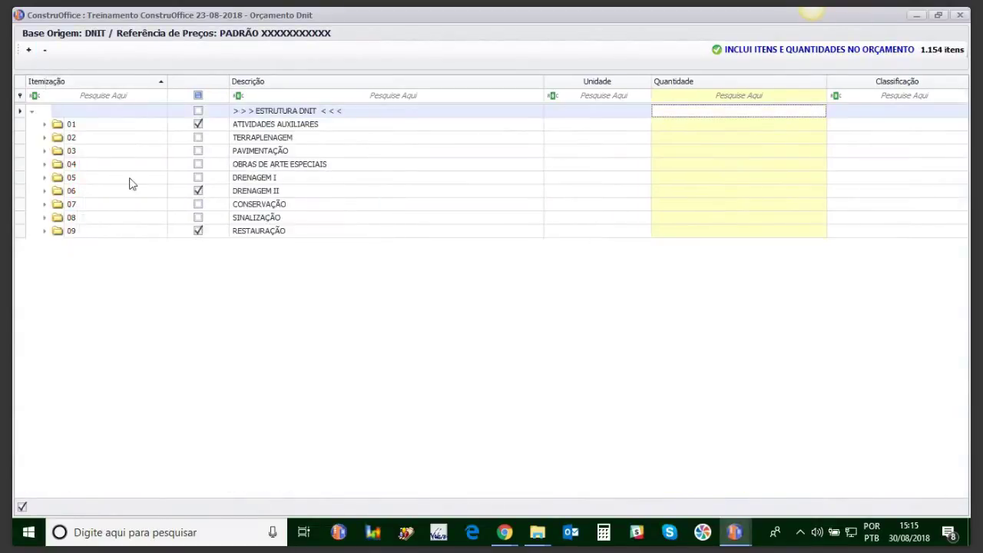
left_click(44, 152)
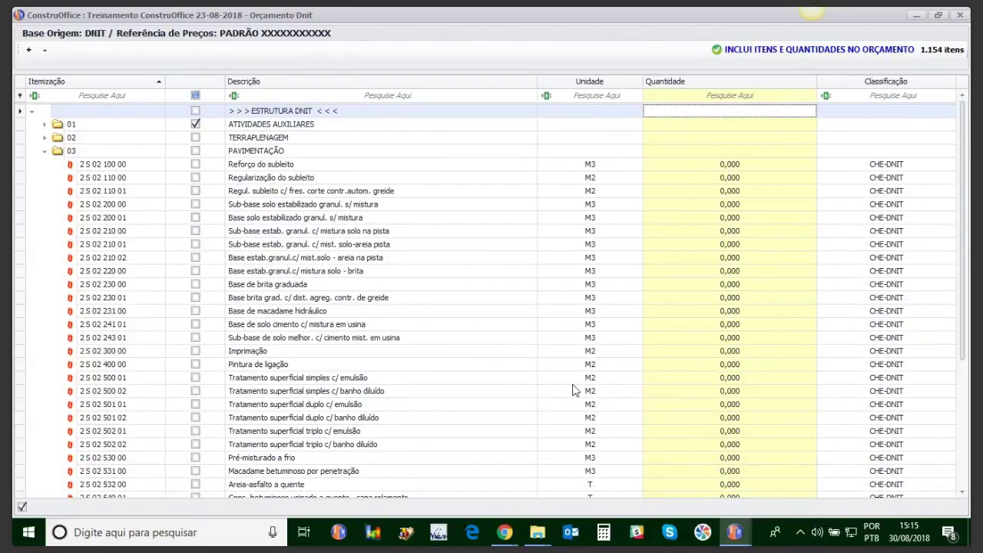
scroll(969, 464, "down", 5)
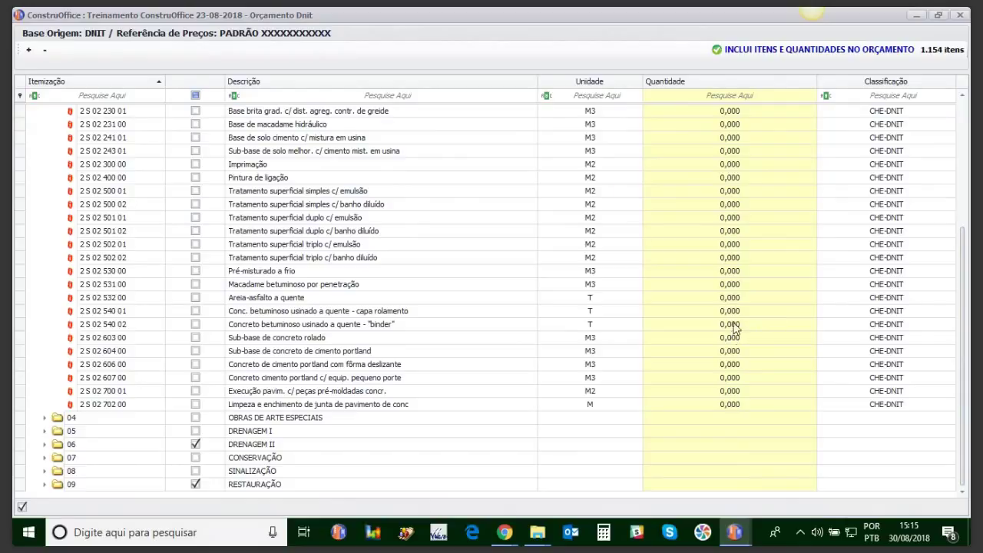
left_click(728, 231)
type("100")
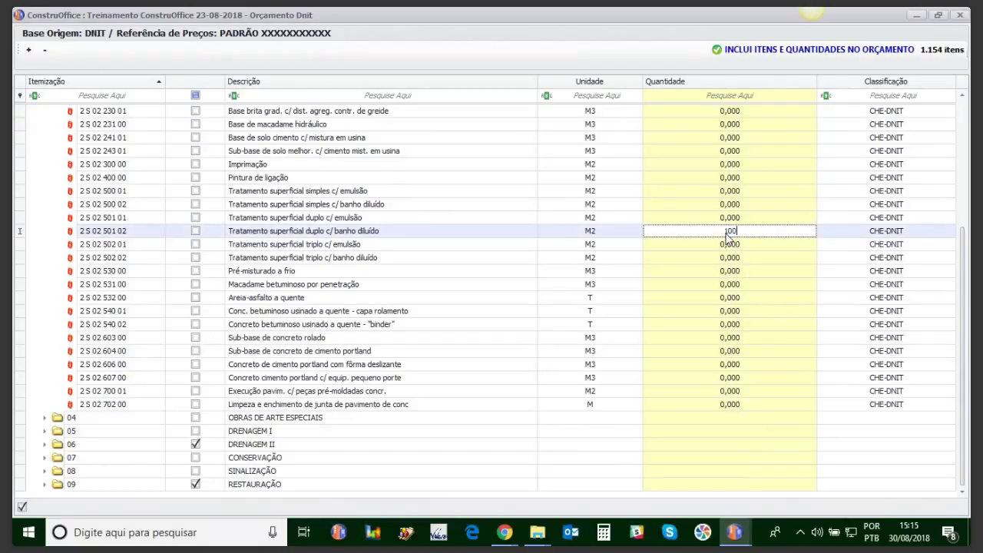
Step: Commit 100 M2 for Tratamento superficial duplo, with brita transport DMT 2000 at cost 0,500
key("Return")
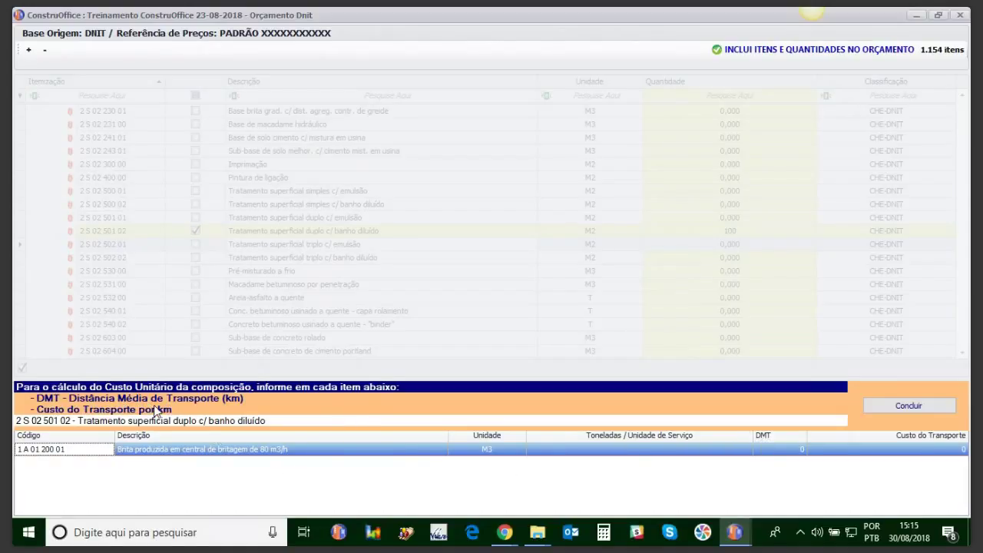
left_click(793, 451)
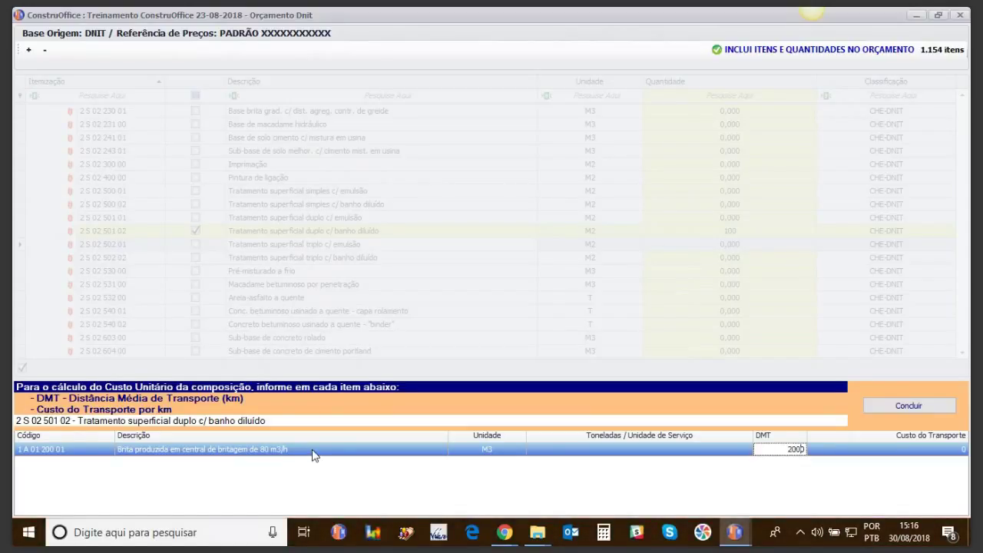
left_click(956, 451)
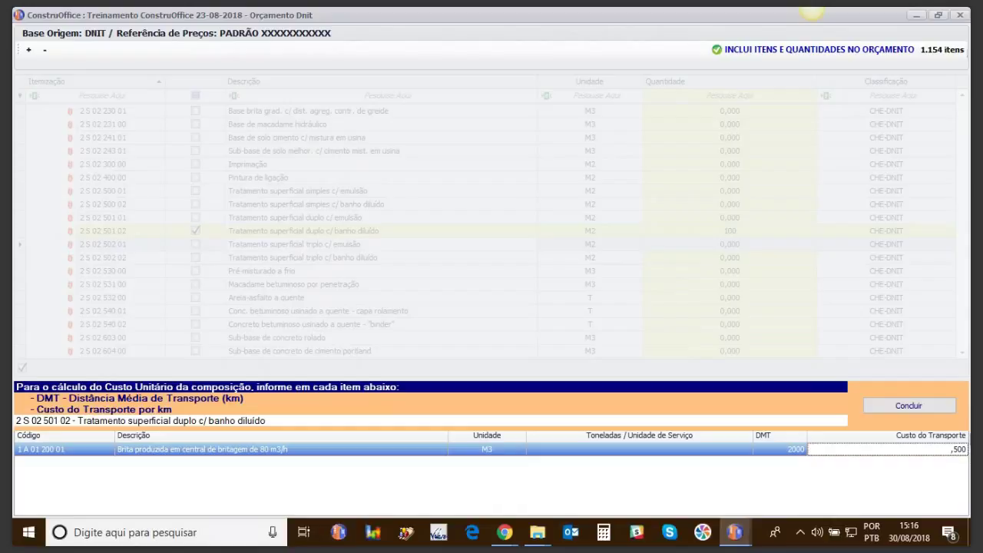
left_click(908, 407)
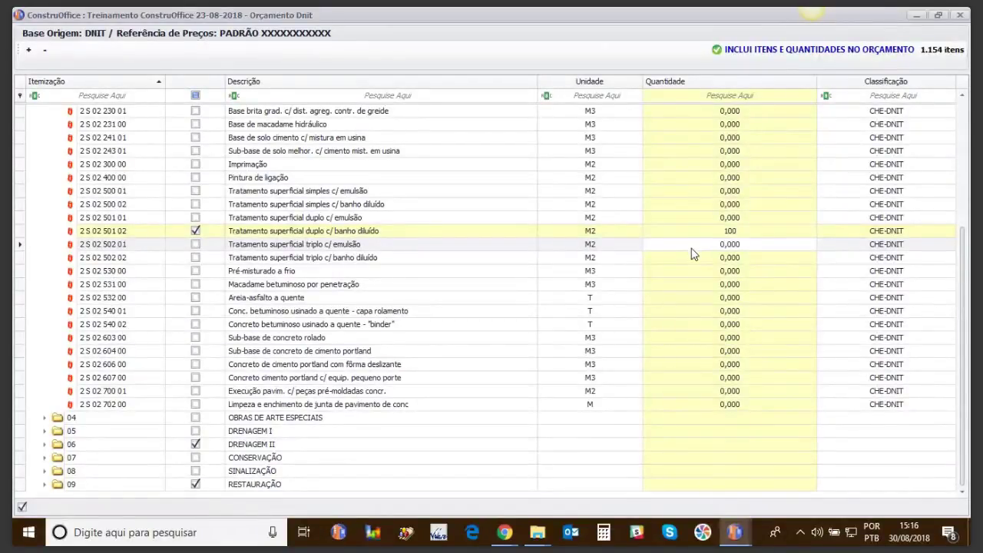
Step: Add the ticked items and quantities to Orçamento Dnit and bring its budget window forward
left_click(763, 56)
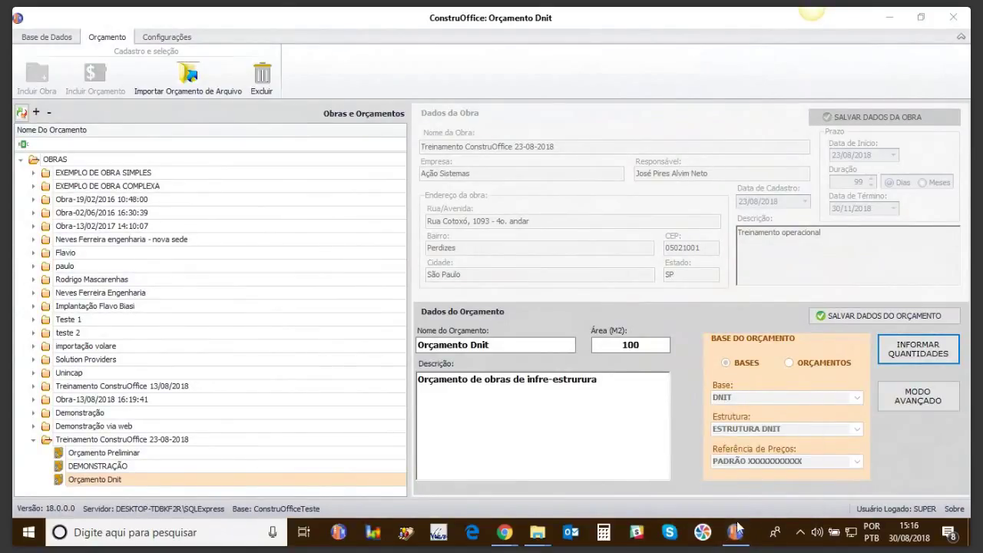
mouse_move(739, 531)
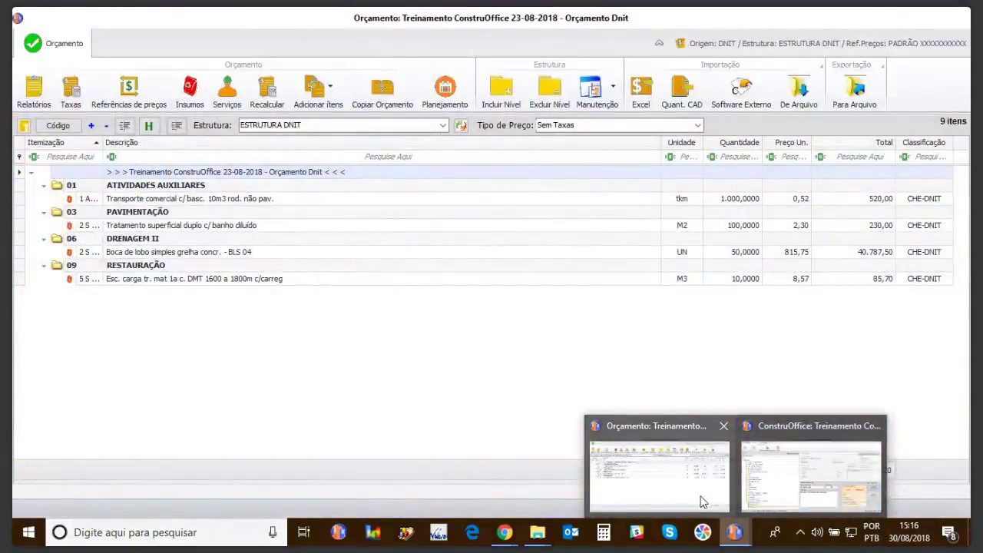
left_click(700, 502)
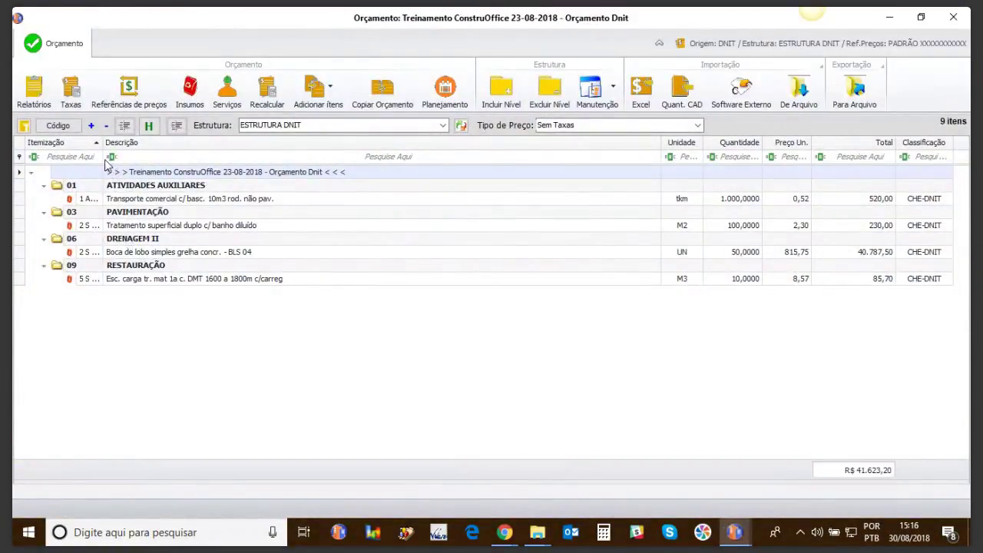
Step: Review the Transporte comercial and Tratamento superficial rows in the R$ 41.623,20 budget
left_click(122, 198)
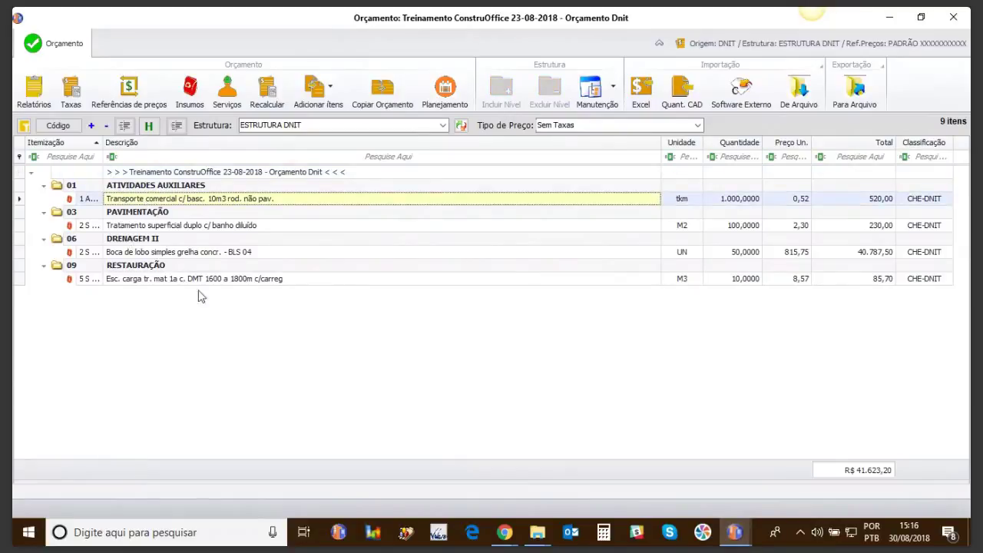
left_click(129, 224)
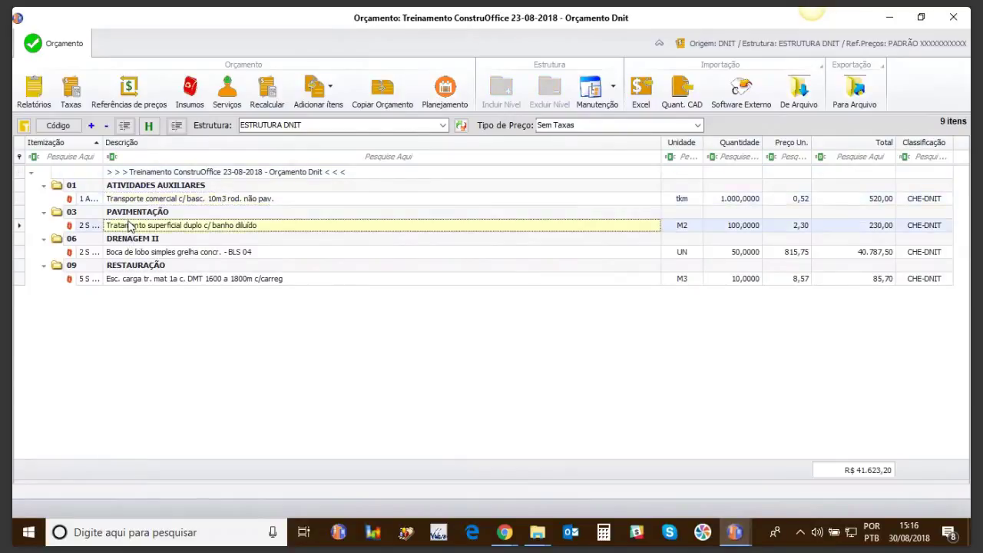
left_click(107, 171)
left_click(99, 201)
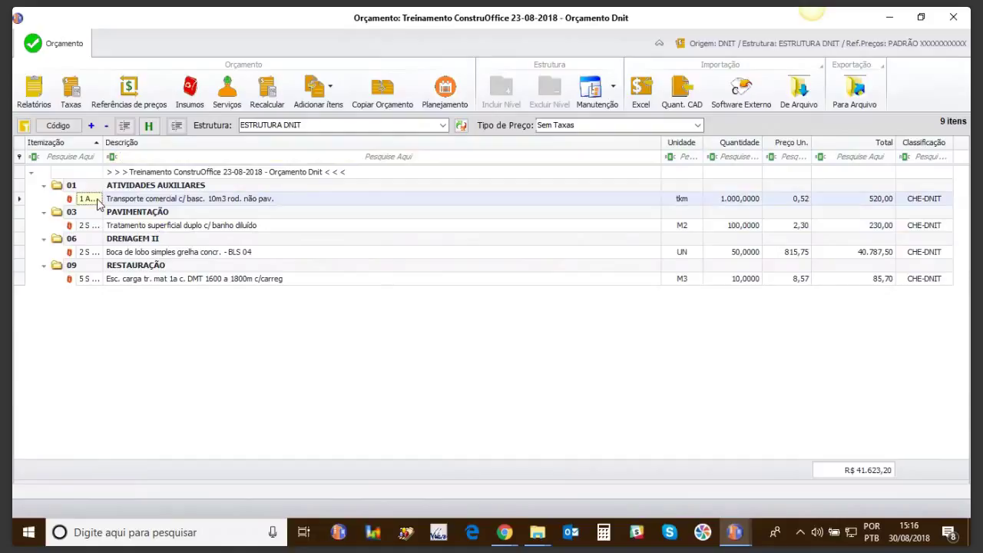
left_click(96, 225)
left_click(115, 200)
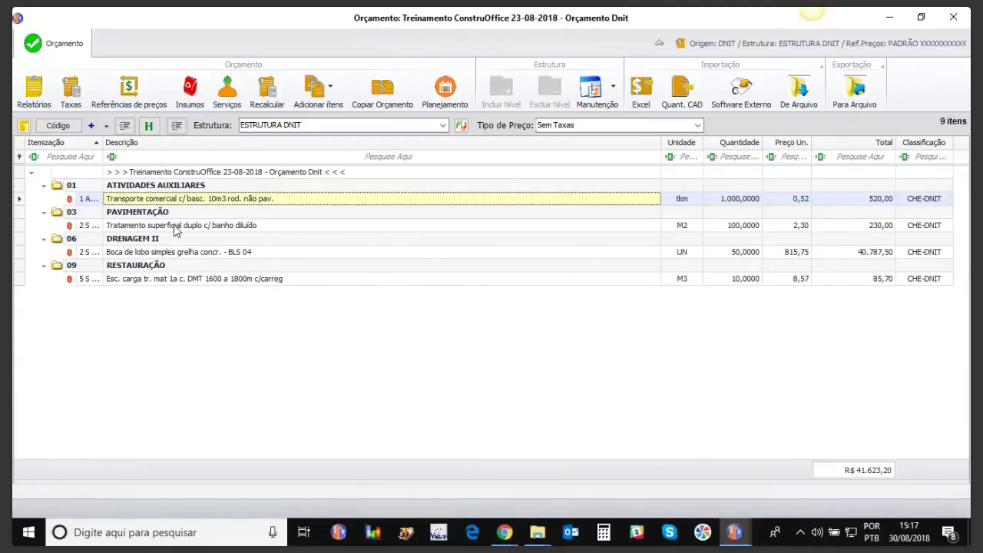
left_click(175, 227)
Step: Edit the Tratamento superficial duplo composition's E016 and E108 values and confirm its 238,05 price
double_click(174, 227)
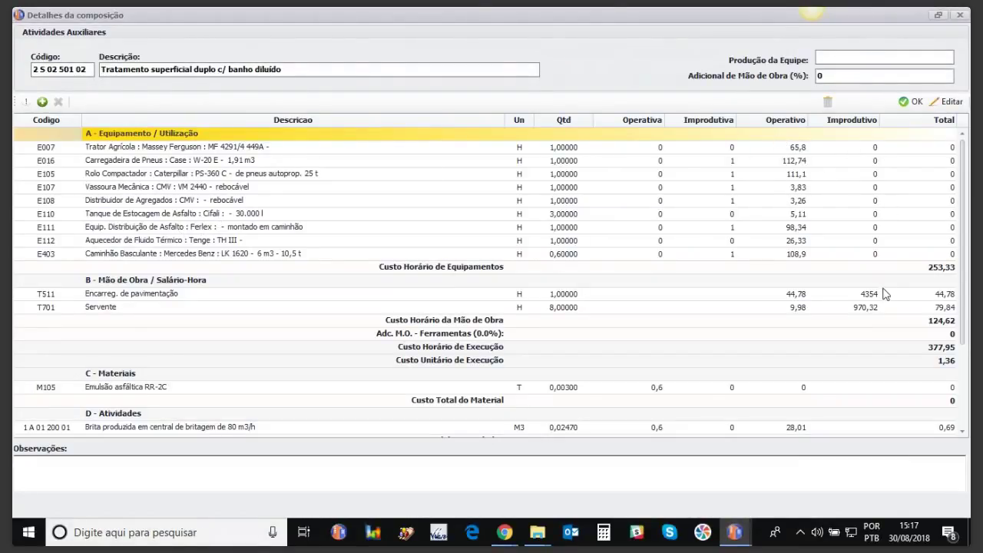
left_click(951, 102)
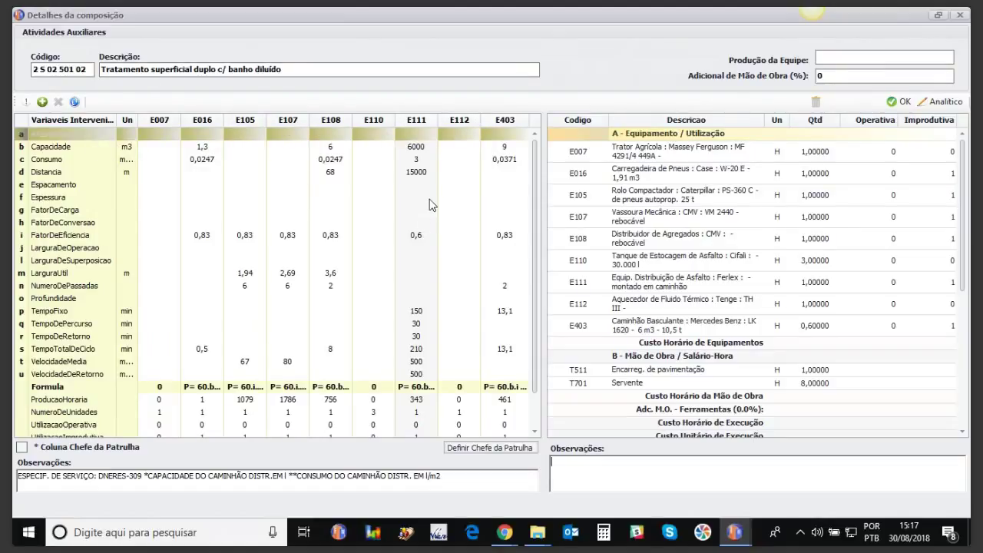
left_click(209, 159)
left_click(209, 148)
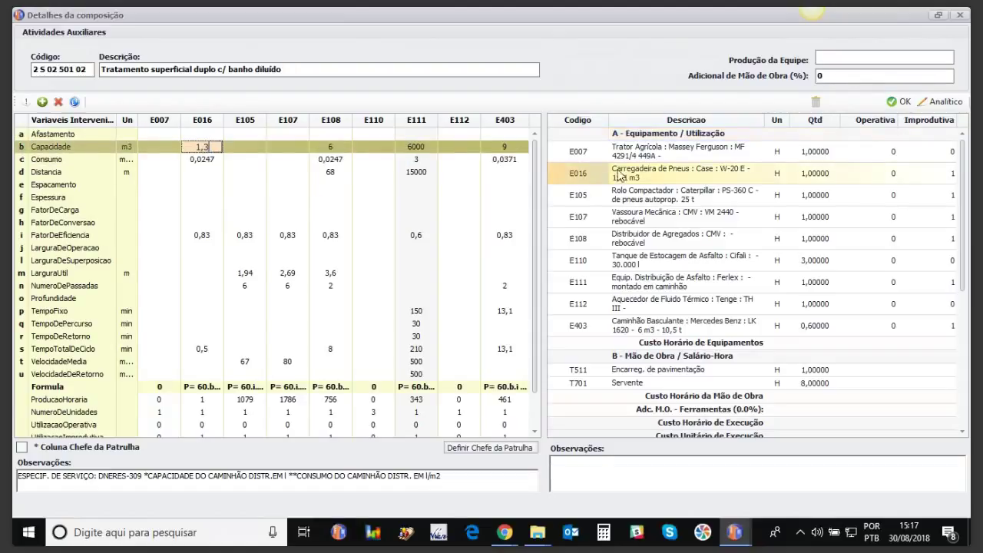
left_click(332, 161)
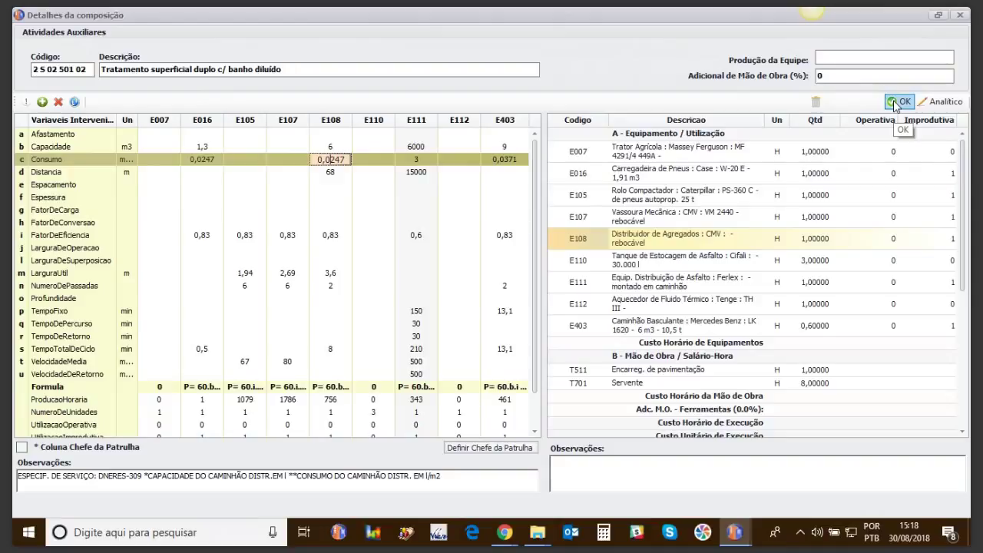
left_click(897, 106)
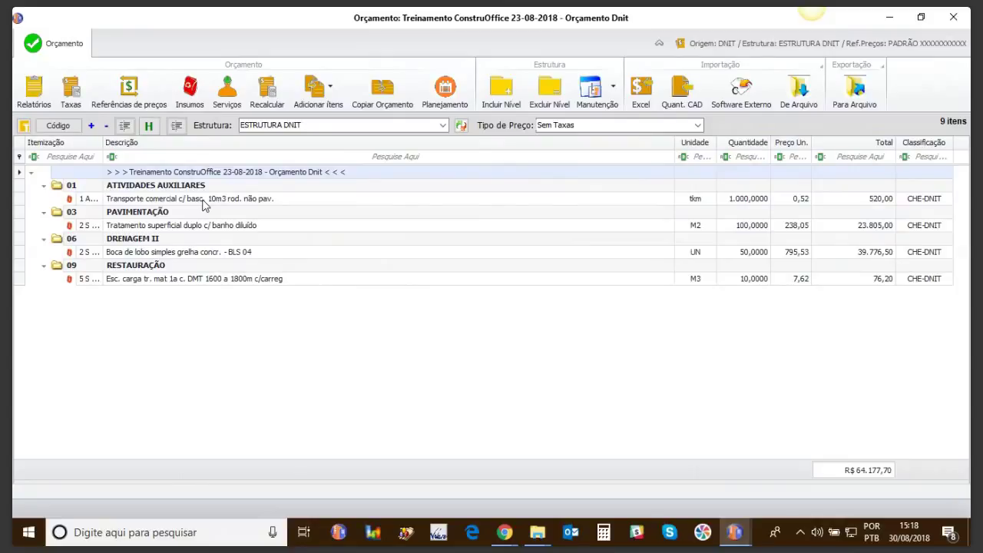
left_click(203, 201)
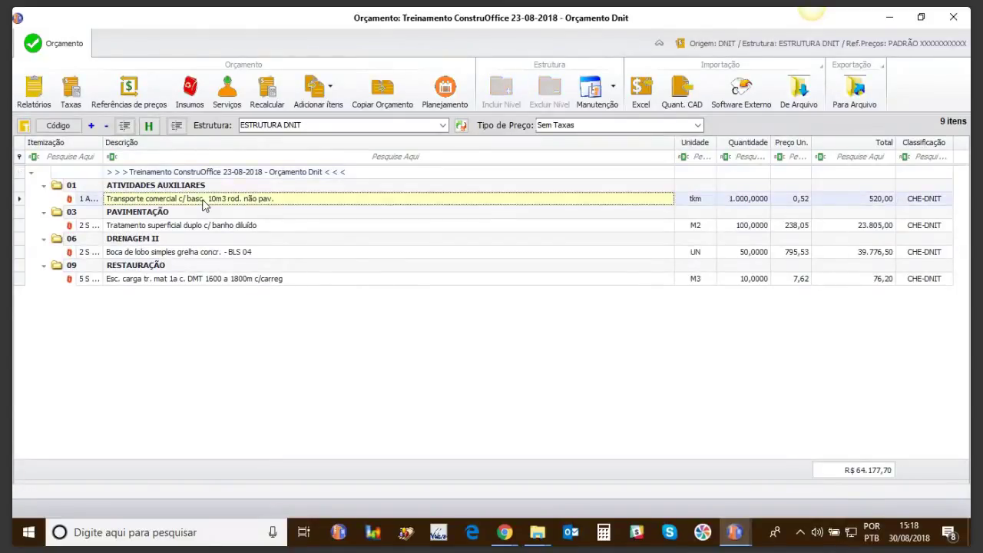
left_click(200, 225)
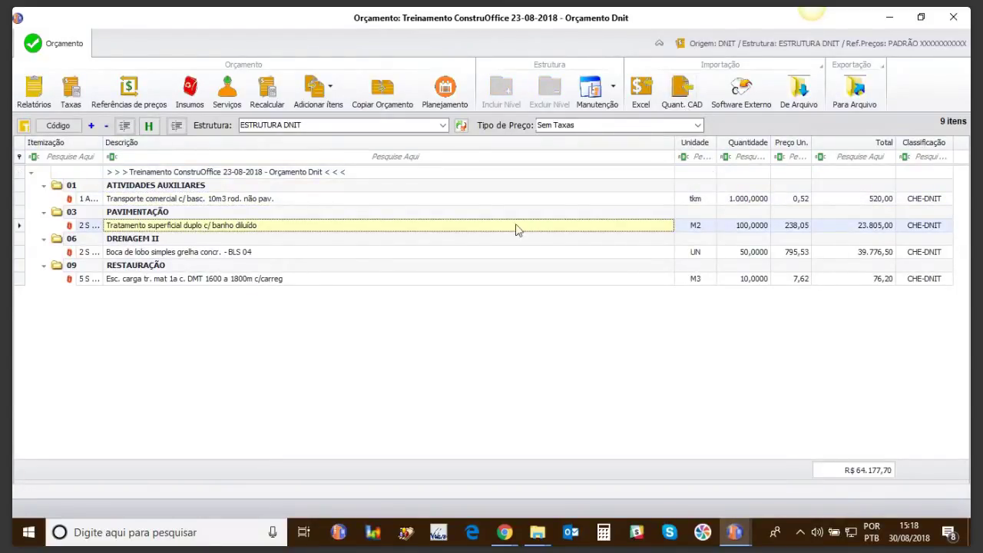
double_click(289, 228)
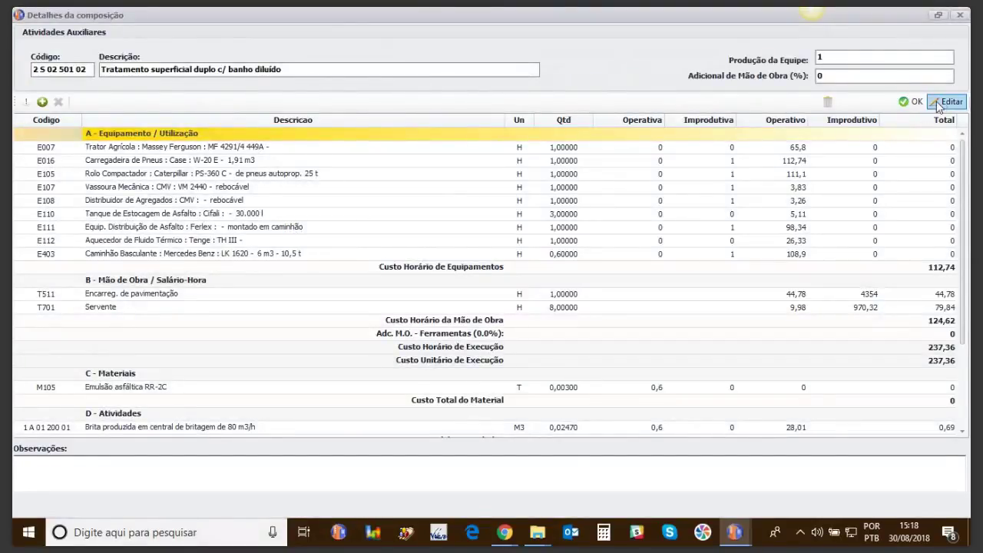
left_click(946, 101)
left_click(214, 388)
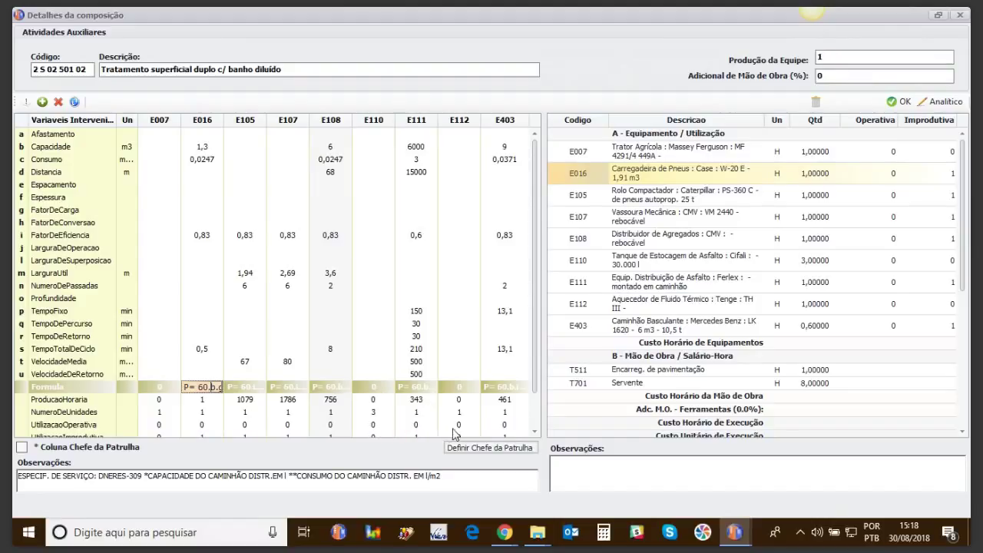
left_click(416, 148)
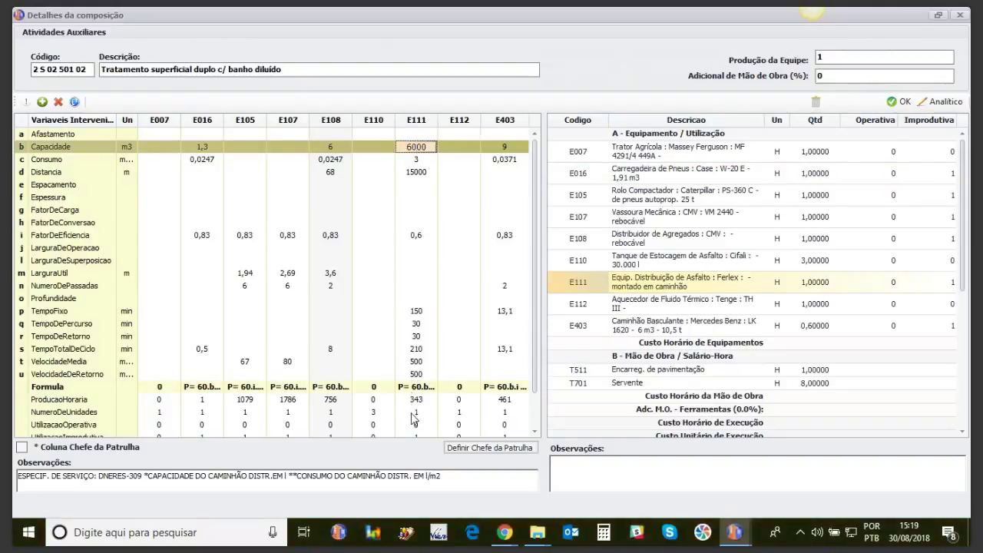
scroll(528, 389, "down", 1)
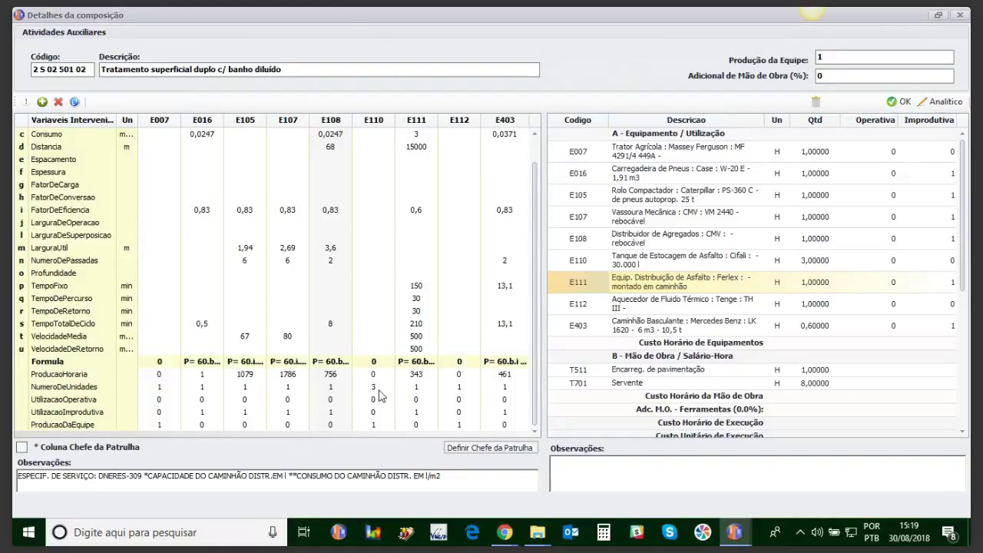
left_click(606, 266)
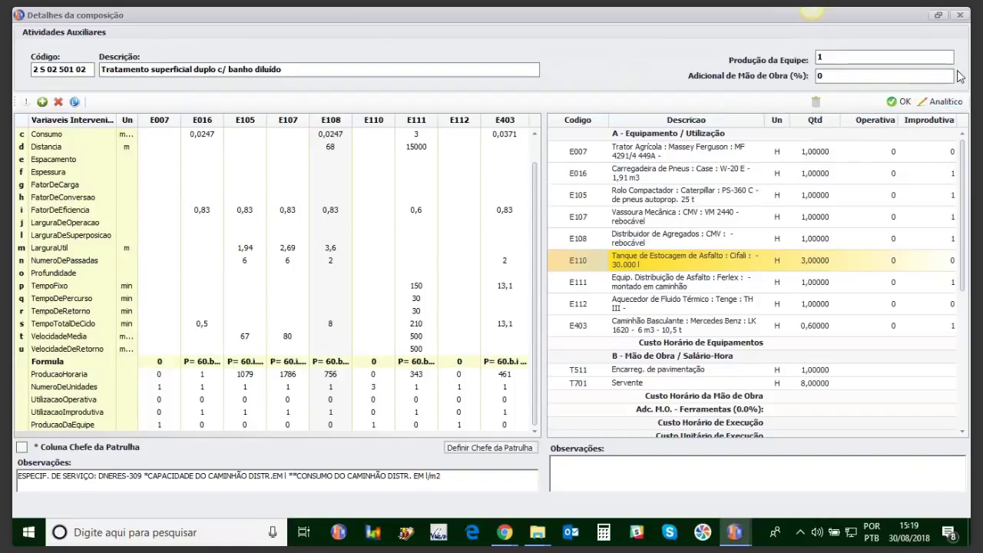
left_click(902, 102)
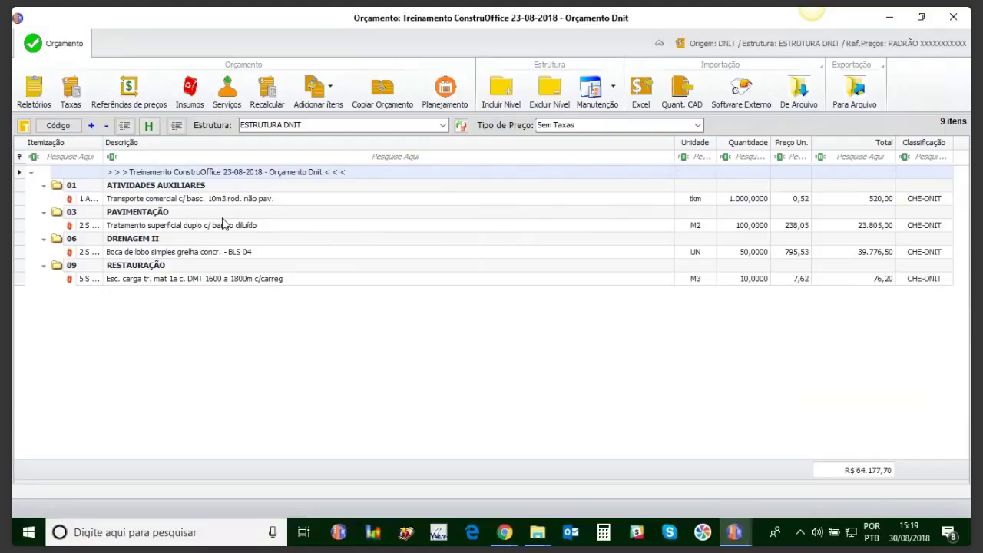
Step: Select the last item under RESTAURAÇÃO and dismiss the .NET exception error with Continuar
left_click(108, 281)
left_click_drag(113, 264, 113, 281)
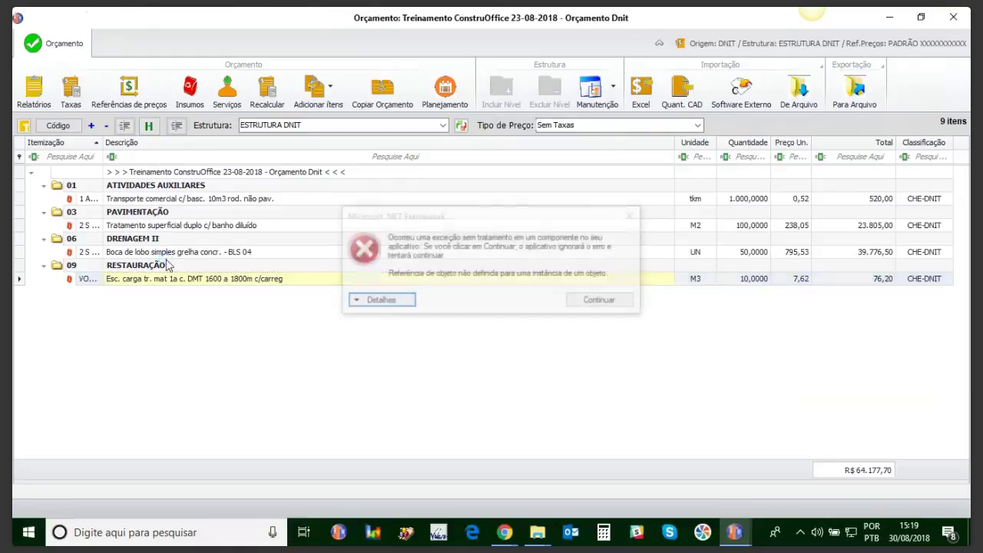
left_click(593, 305)
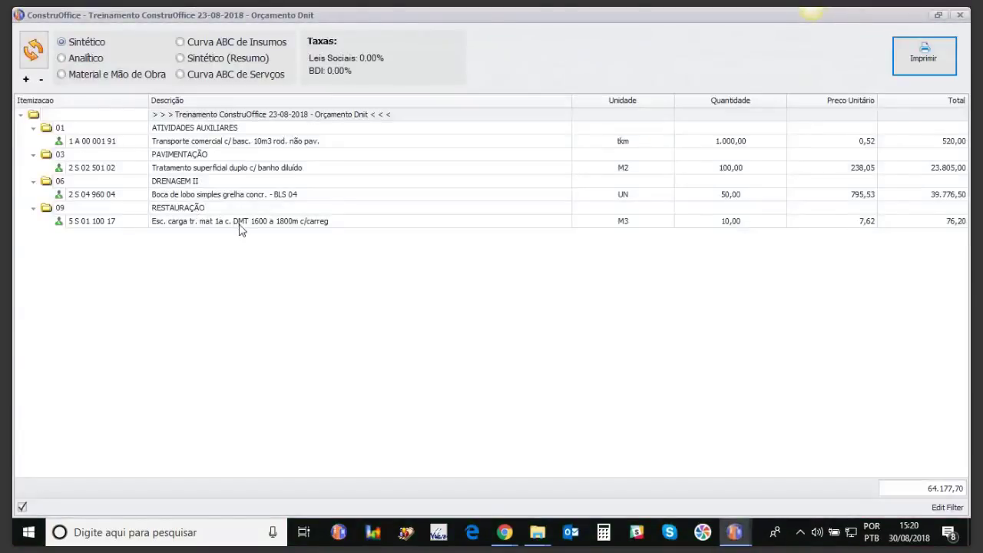
Step: View the Analítico, Material e Mão de Obra, Curva ABC de Insumos, Sintético (Resumo) and Curva ABC de Serviços reports, then close
left_click(94, 60)
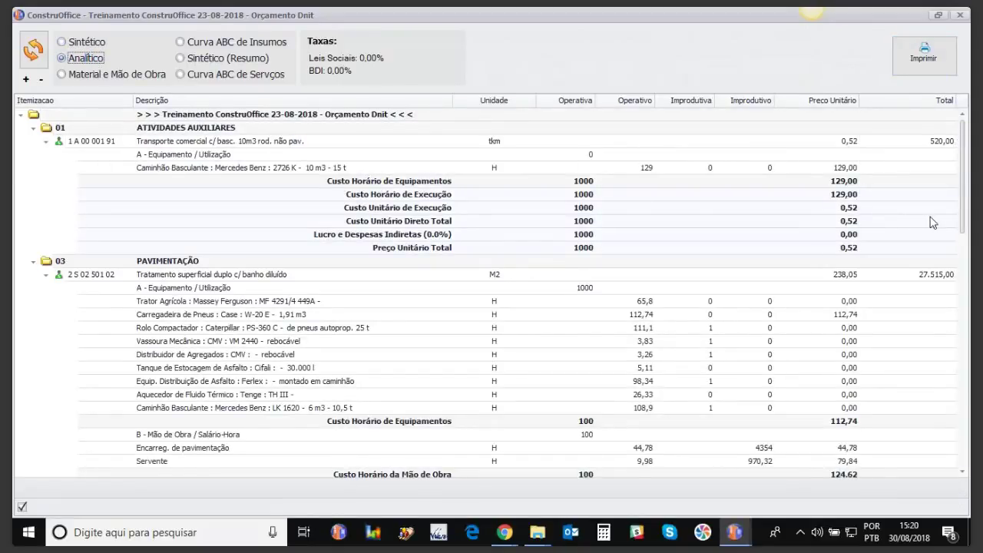
left_click_drag(962, 197, 967, 424)
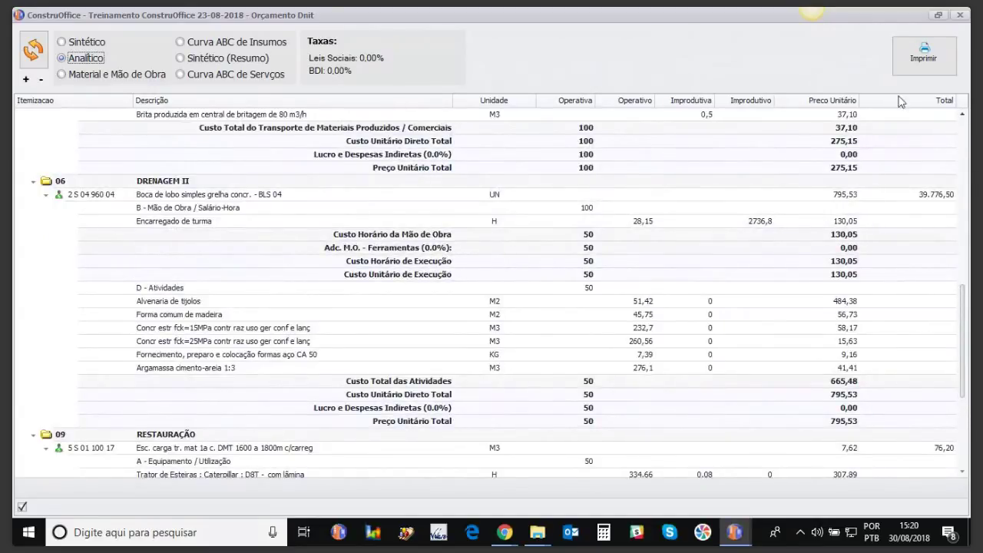
left_click(126, 74)
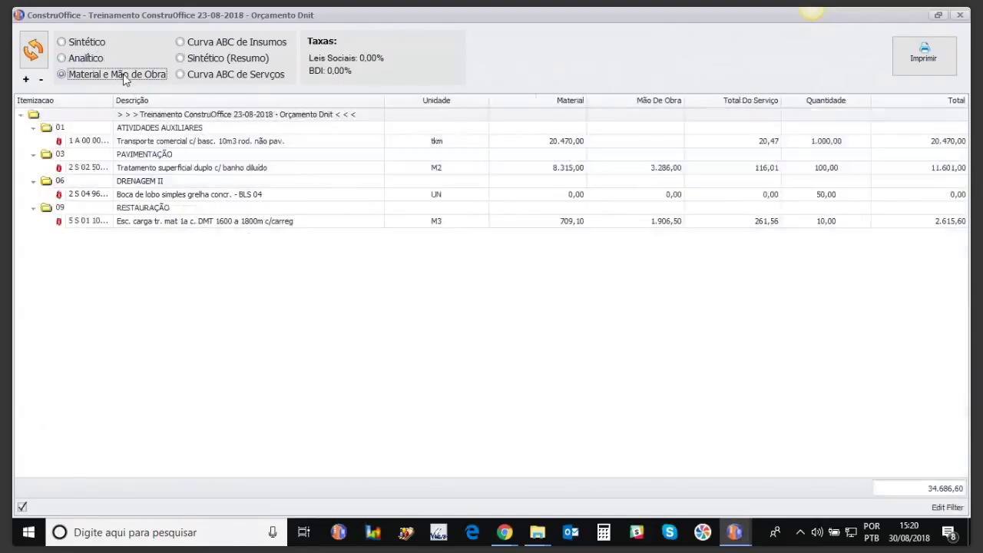
left_click(189, 43)
left_click(189, 58)
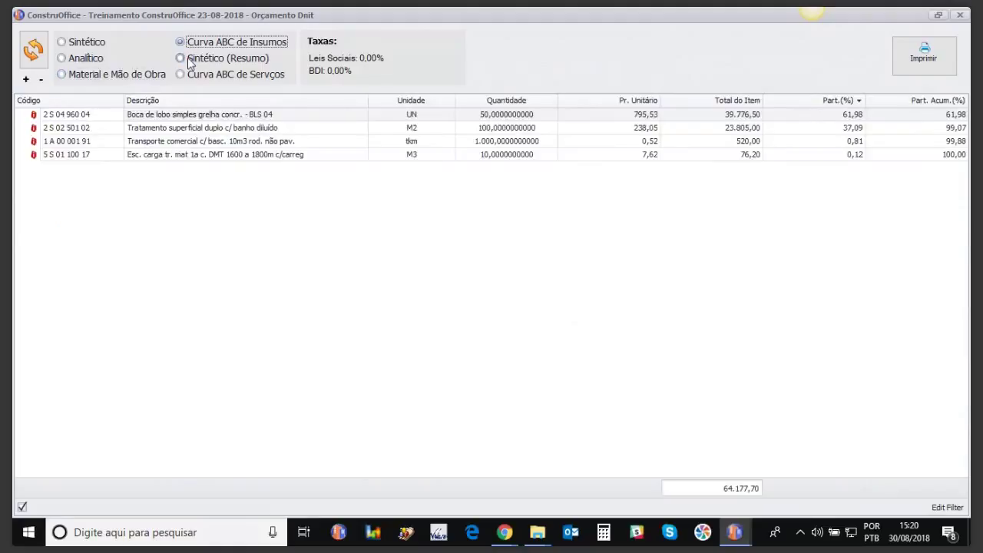
left_click(190, 75)
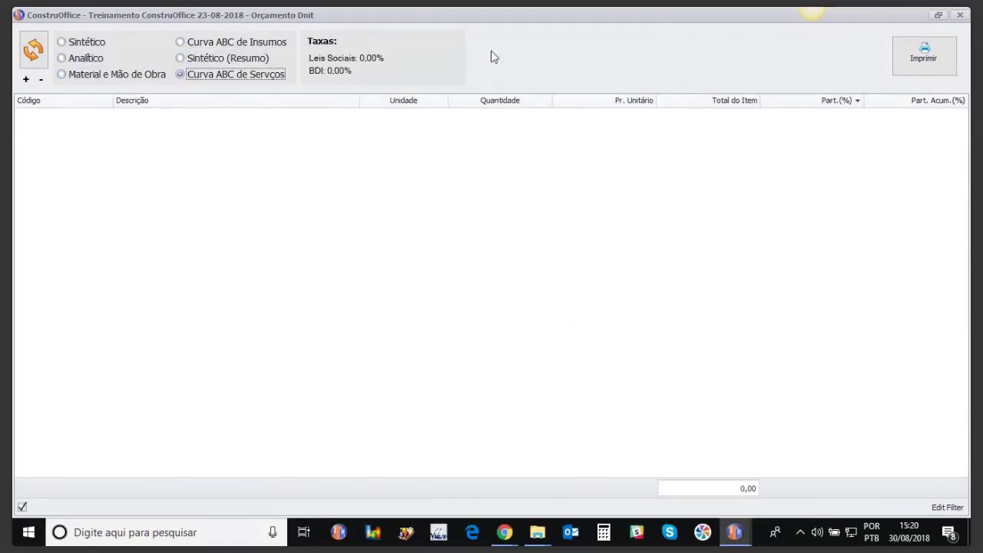
left_click(959, 16)
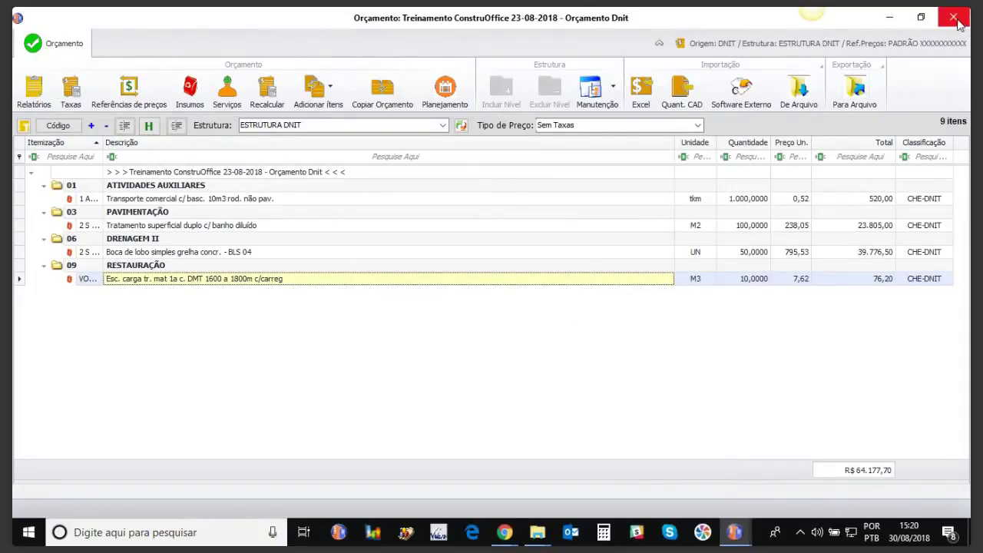
Step: Close the Orçamento Dnit budget, select Orçamento Preliminar and dismiss the exception error
left_click(959, 19)
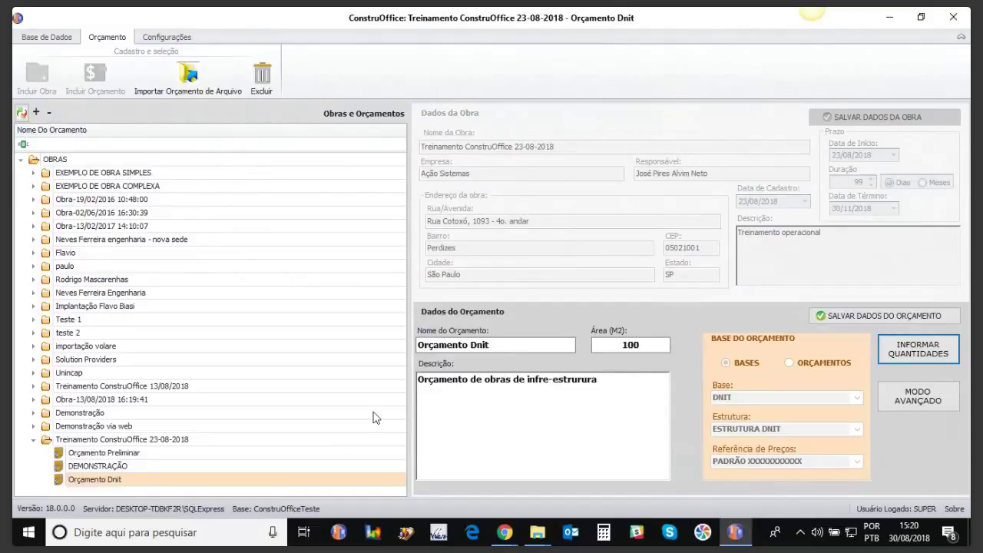
left_click(120, 454)
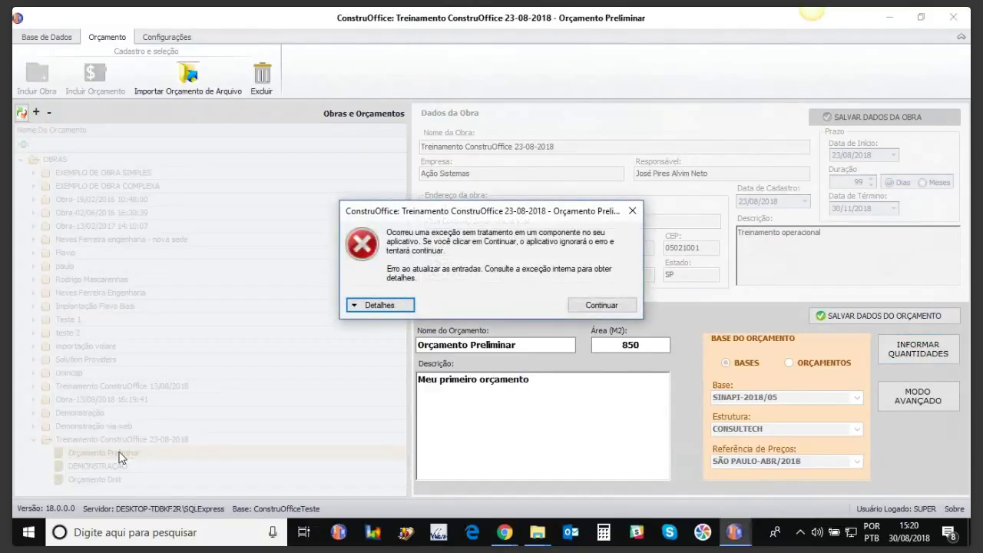
left_click(606, 305)
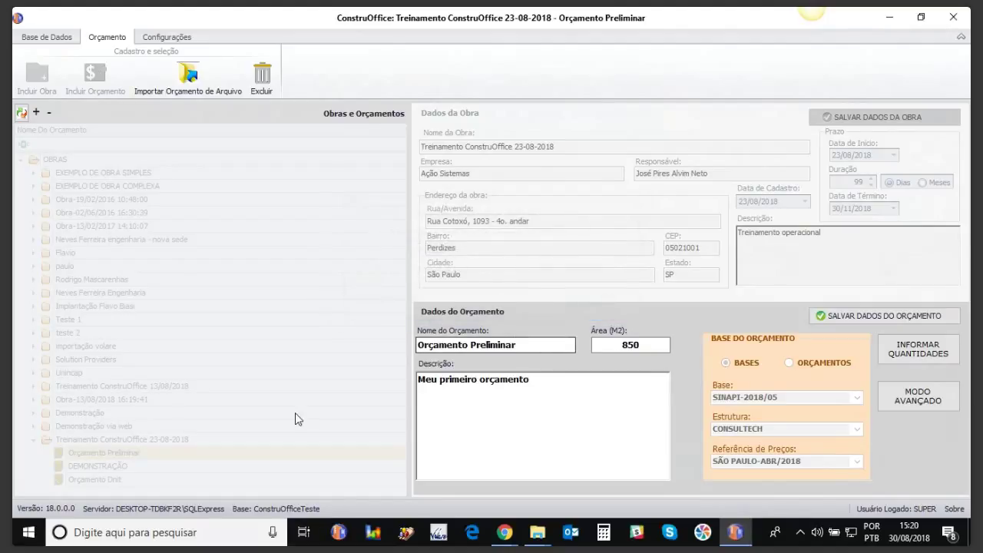
left_click(740, 539)
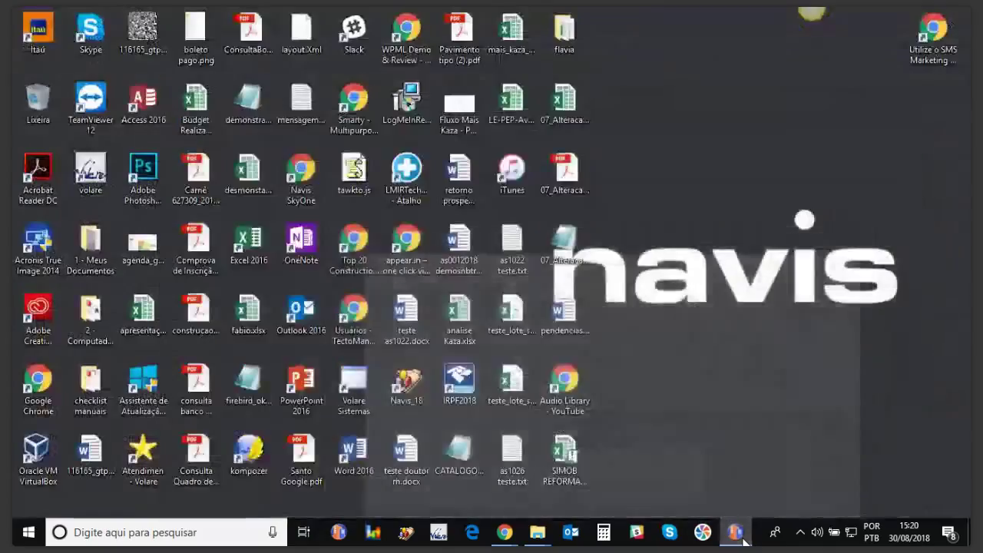
left_click(739, 538)
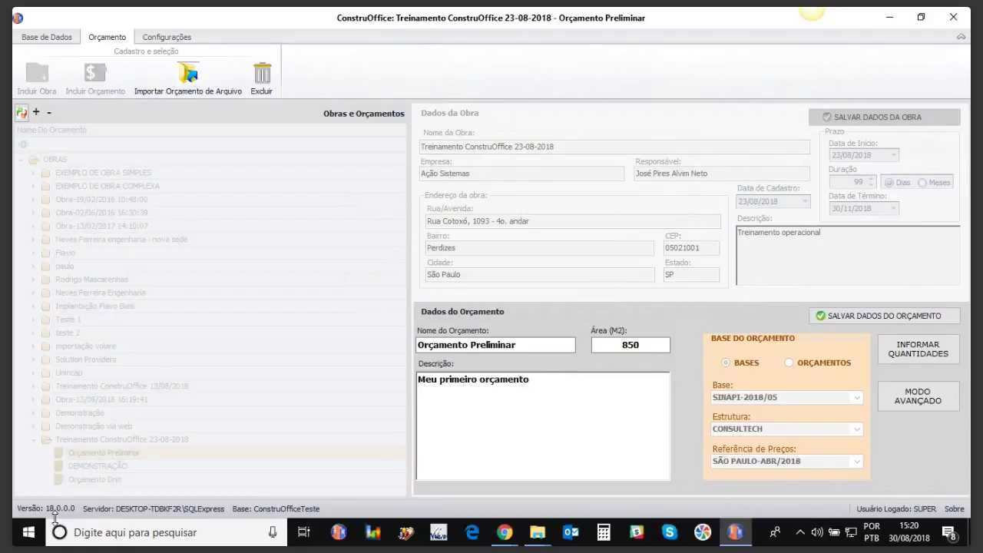
left_click(735, 533)
left_click(735, 533)
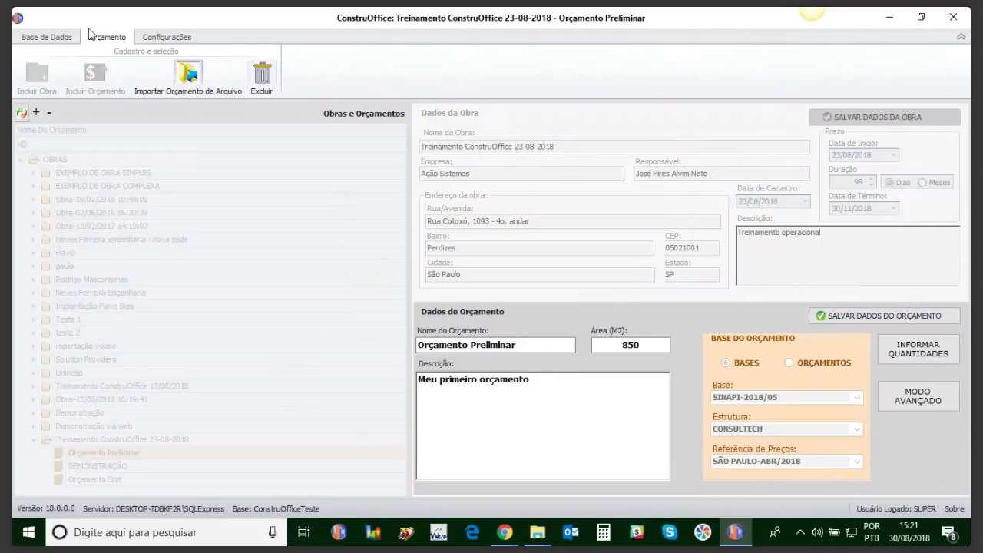
Step: Save the Orçamento Preliminar budget data and quit ConstruOffice with Alt+F4
left_click(37, 36)
left_click(107, 37)
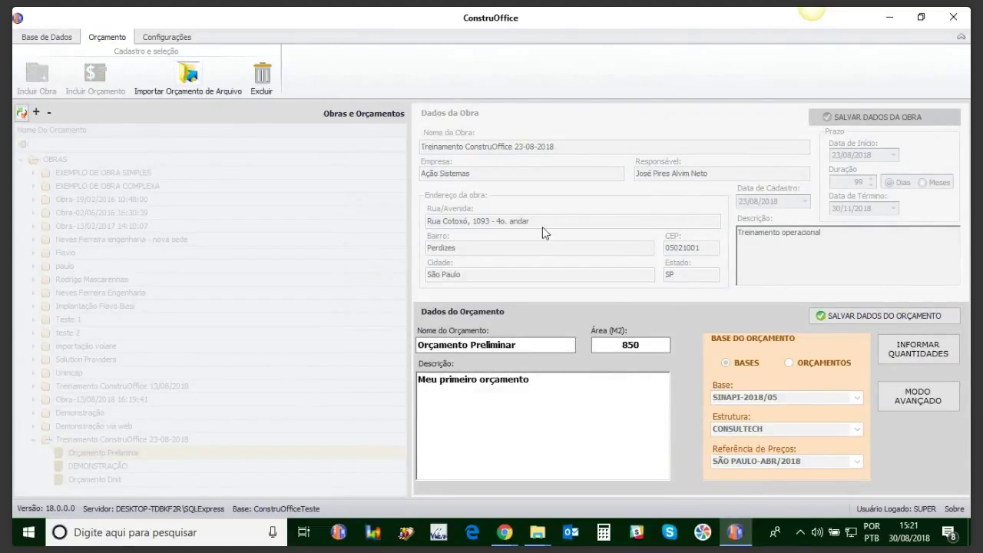
left_click(530, 344)
left_click(900, 324)
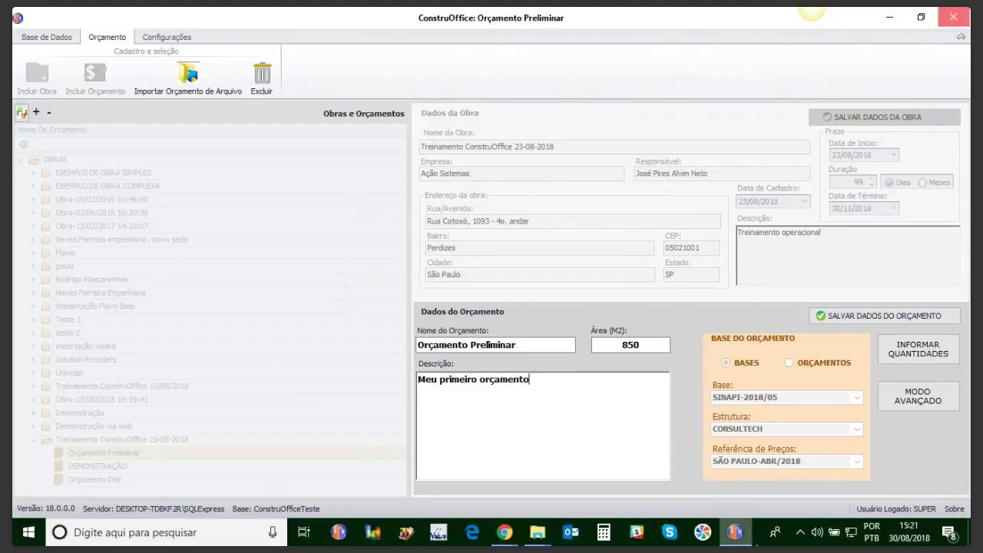
key("alt+F4")
Step: Launch ConstruOffice.exe from the ConstruOffice 18 folder
mouse_move(553, 539)
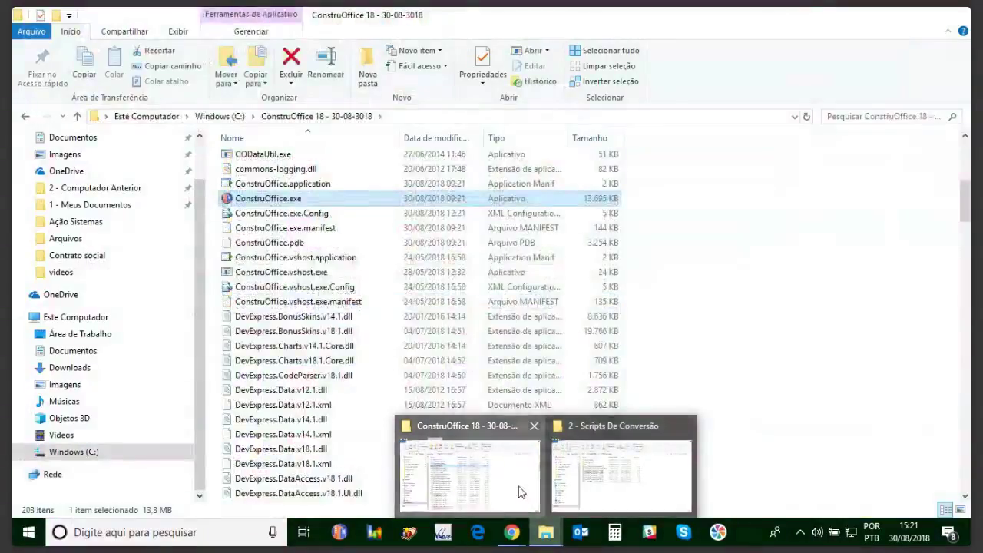
left_click(519, 491)
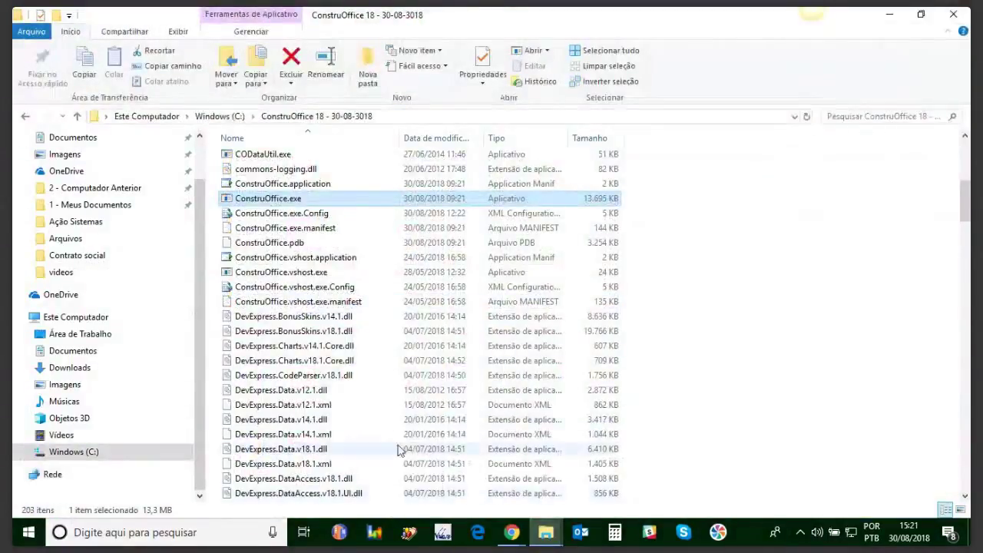
double_click(281, 200)
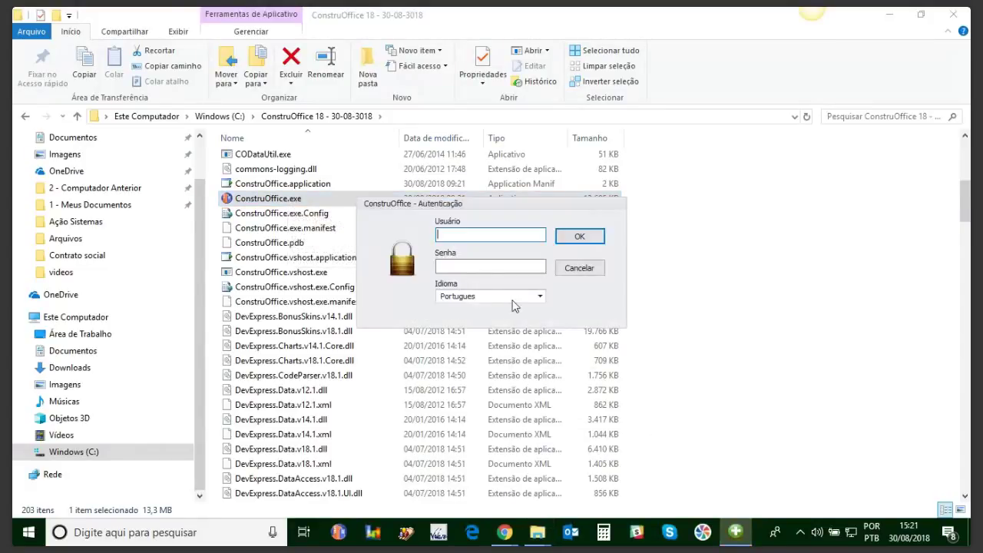
Step: Sign in with the user name and account password
type("super")
key("Tab")
type("***")
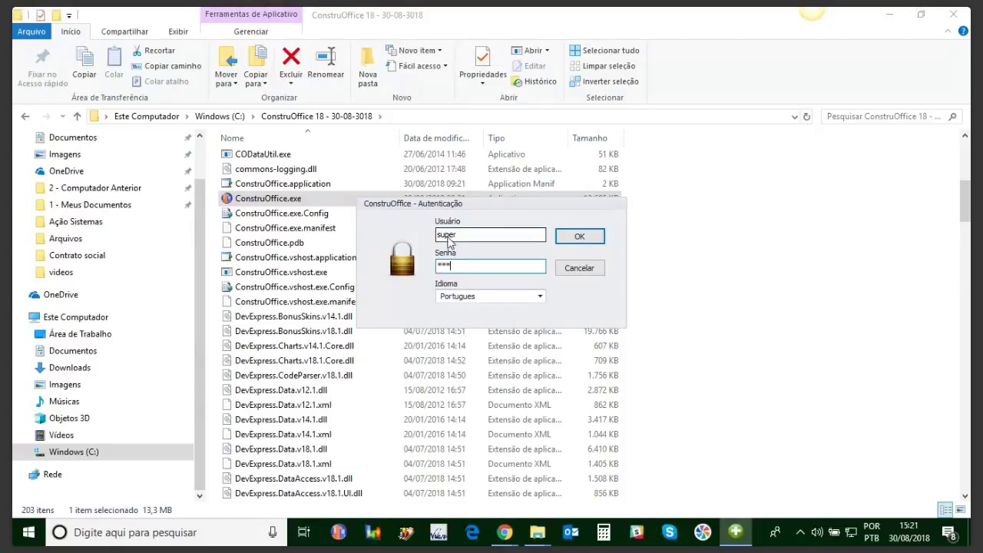
left_click(589, 238)
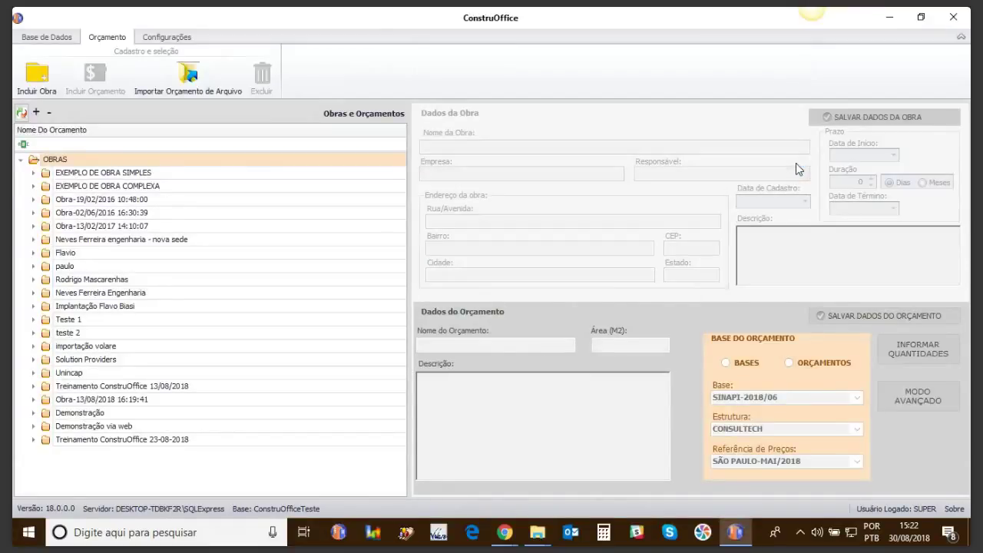
Step: Expand the Treinamento ConstruOffice 23-08-2018 work and select Orçamento Preliminar to show its details
left_click(33, 441)
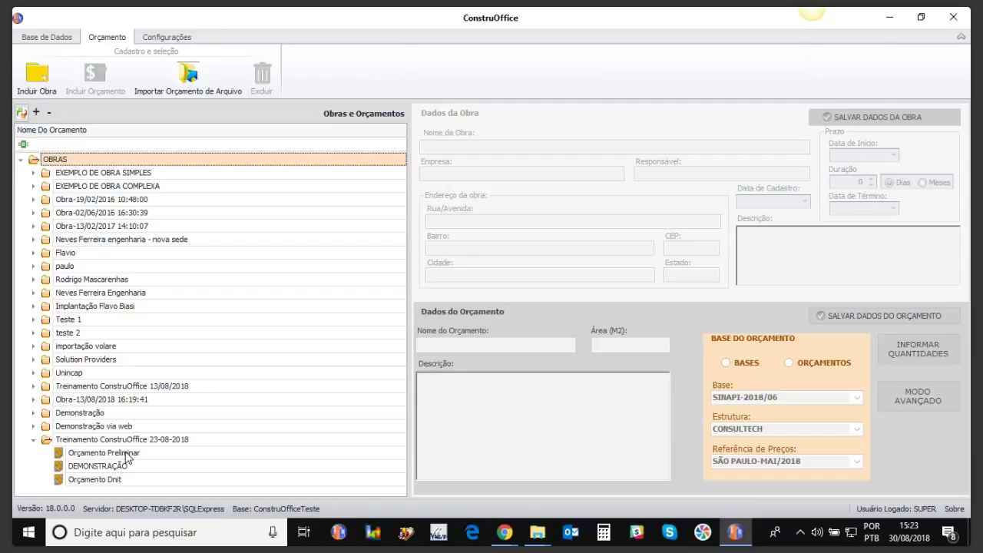
left_click(125, 453)
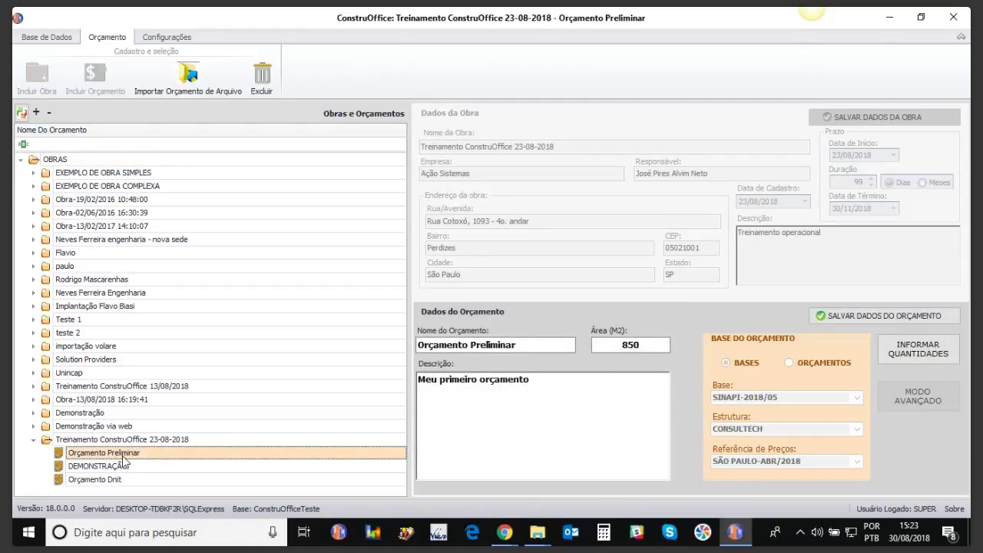
Step: Open Orçamento Preliminar, widen the Itemização column and select the 01 Infra Estrutura group
double_click(122, 455)
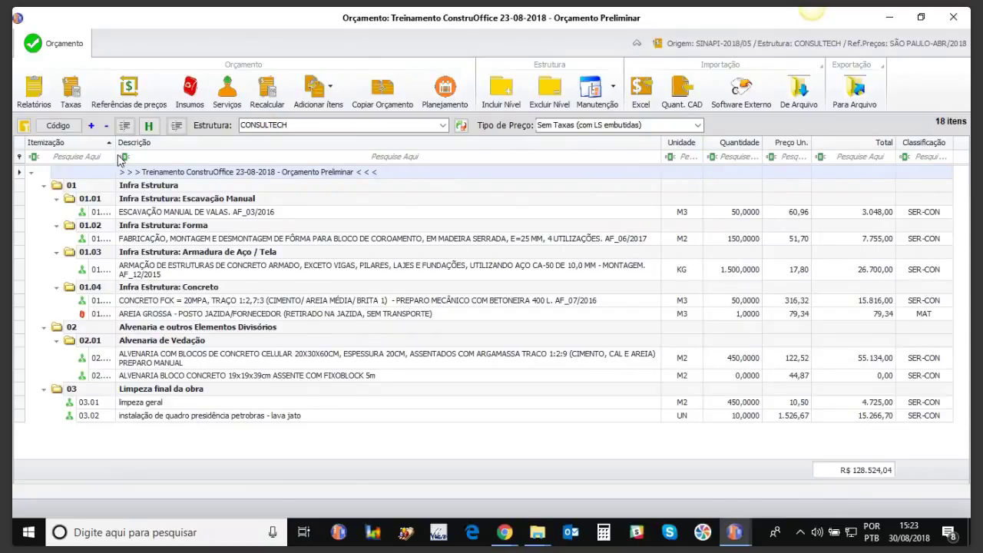
left_click_drag(114, 145, 146, 144)
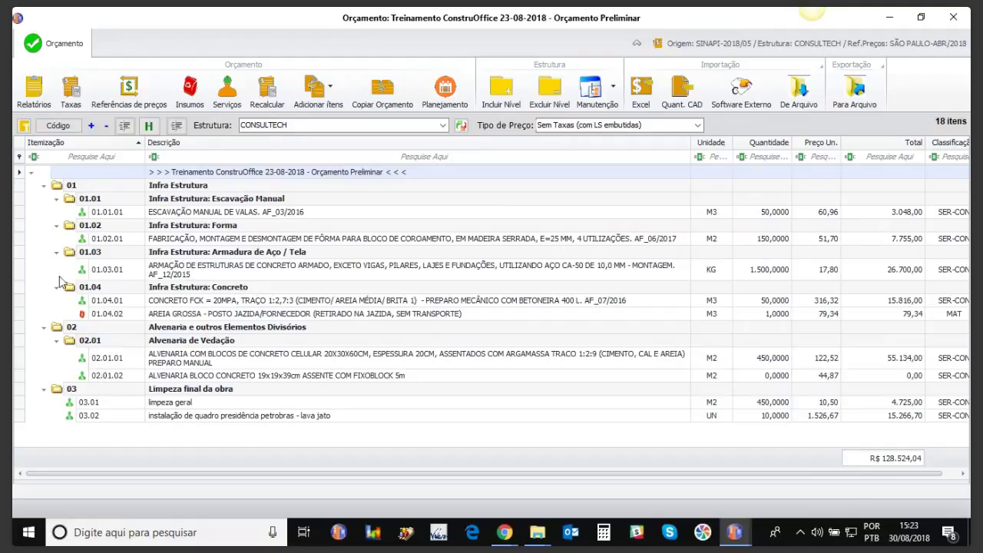
left_click(22, 188)
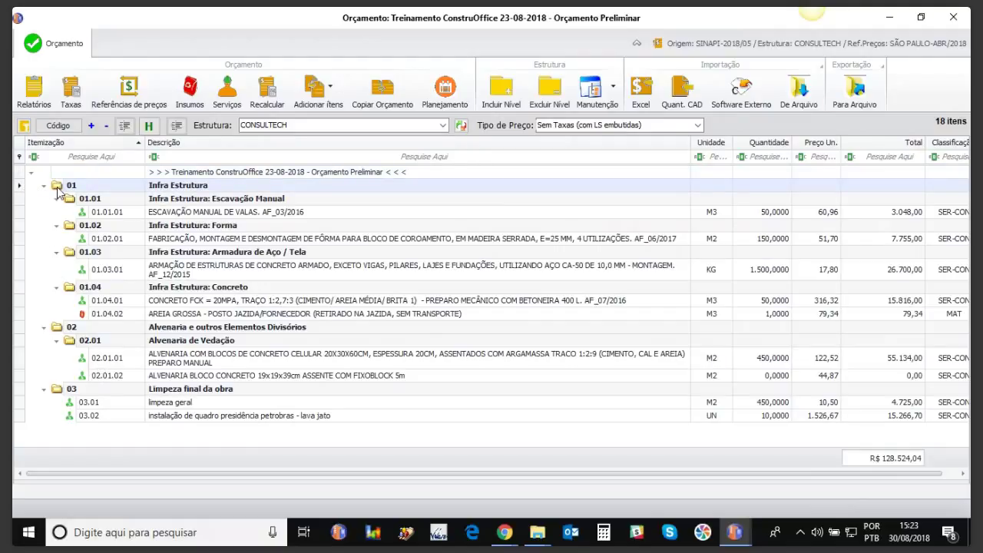
Step: Inspect the Itemizar/Simplificar options for levels 01 and 01.01, then widen the Itemização column
right_click(59, 192)
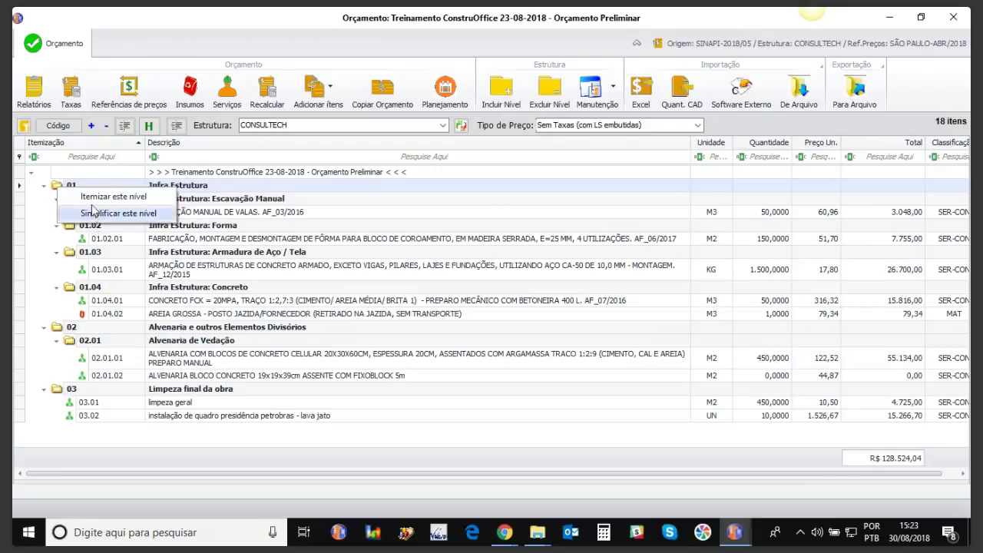
left_click(39, 199)
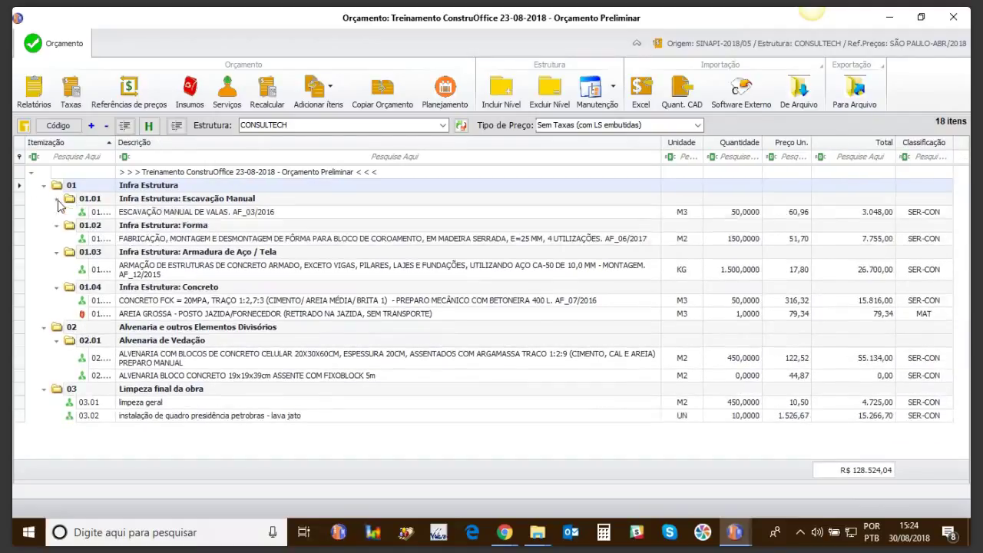
left_click(19, 201)
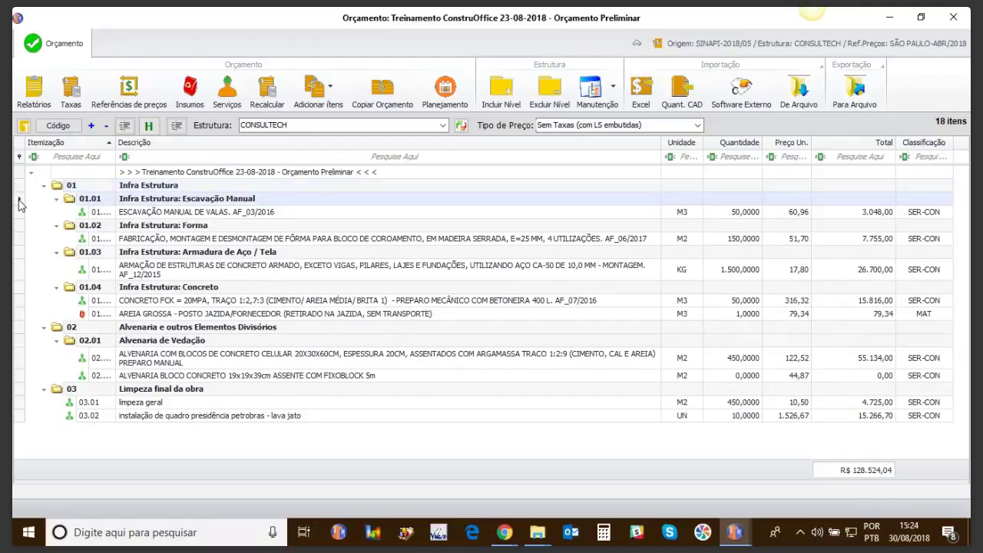
right_click(71, 203)
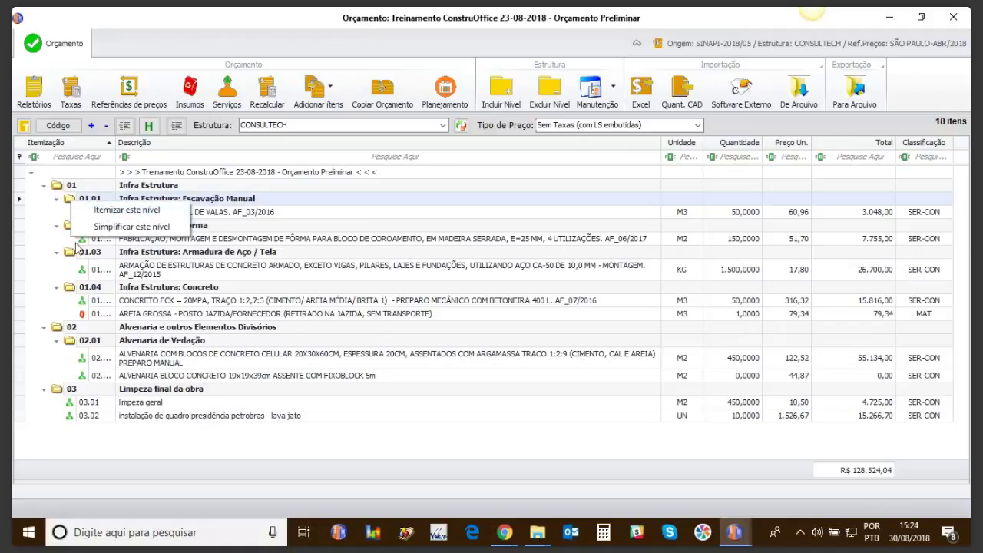
left_click(117, 477)
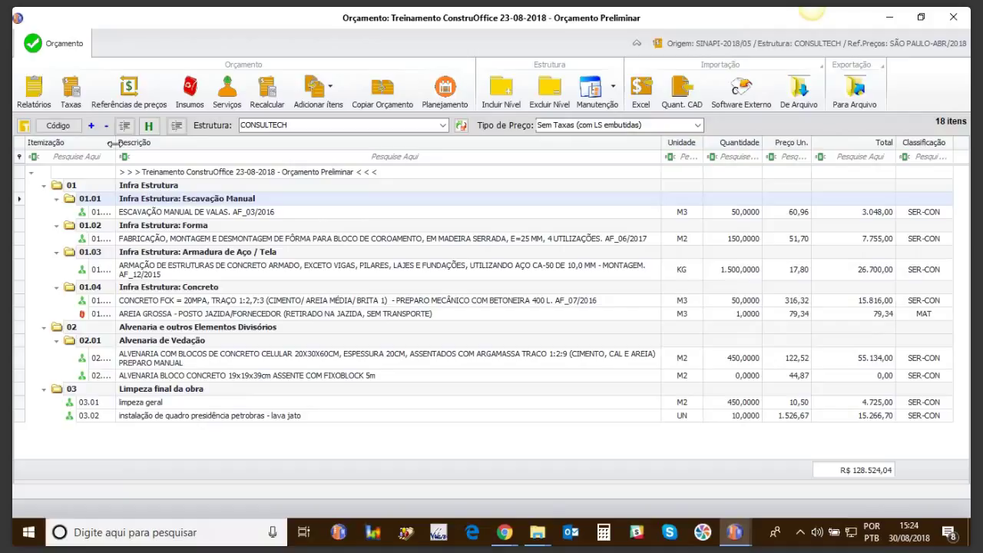
left_click_drag(116, 144, 150, 144)
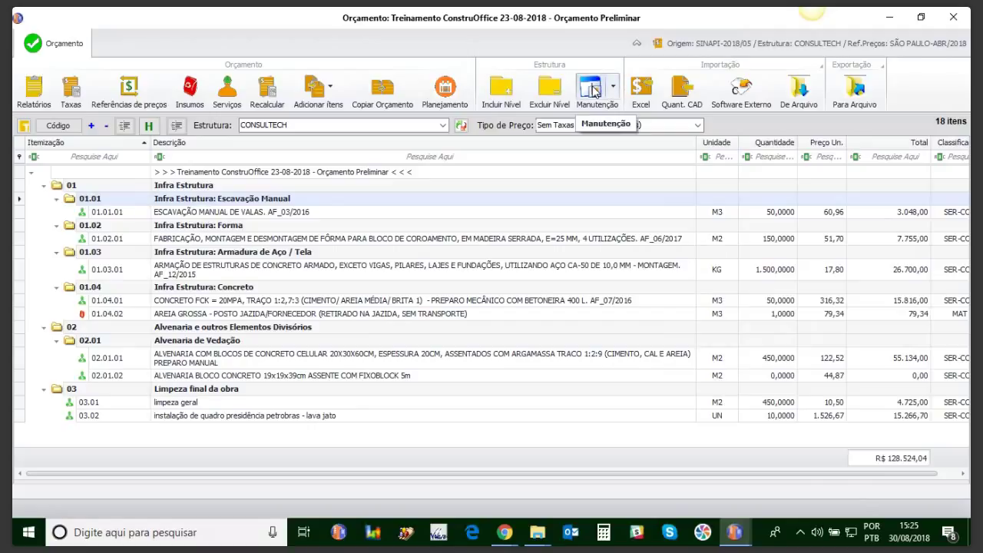
Step: Manually create a new itemization structure named 'Curso 30-08' with 2-digit levels
left_click(614, 89)
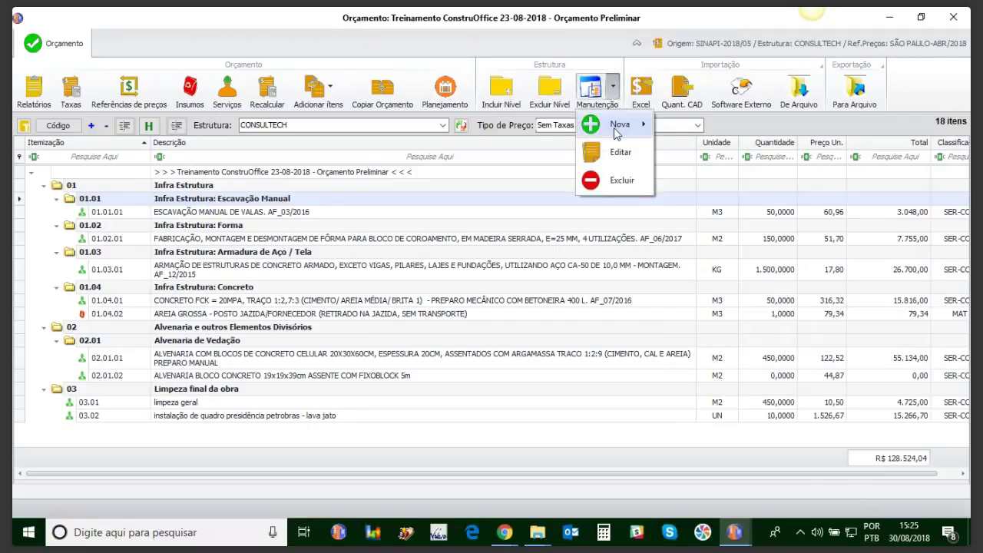
mouse_move(619, 125)
left_click(679, 125)
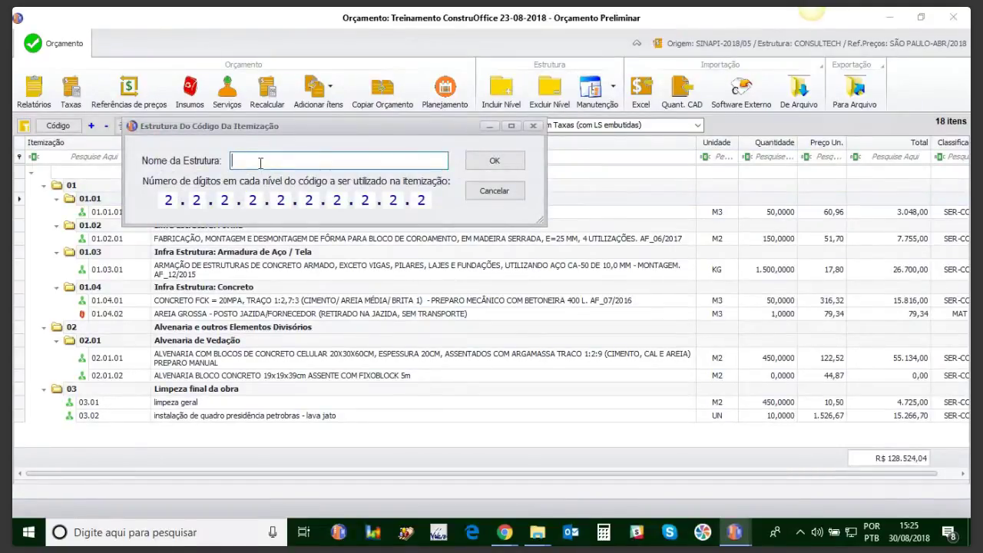
type("Curso")
type(" 1111")
key("BackSpace")
key("BackSpace")
key("BackSpace")
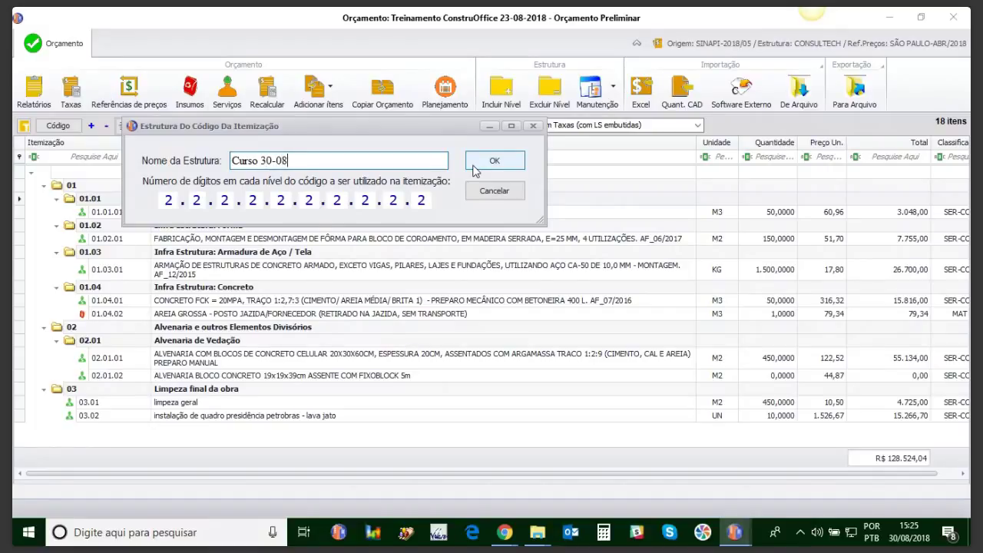
left_click(510, 163)
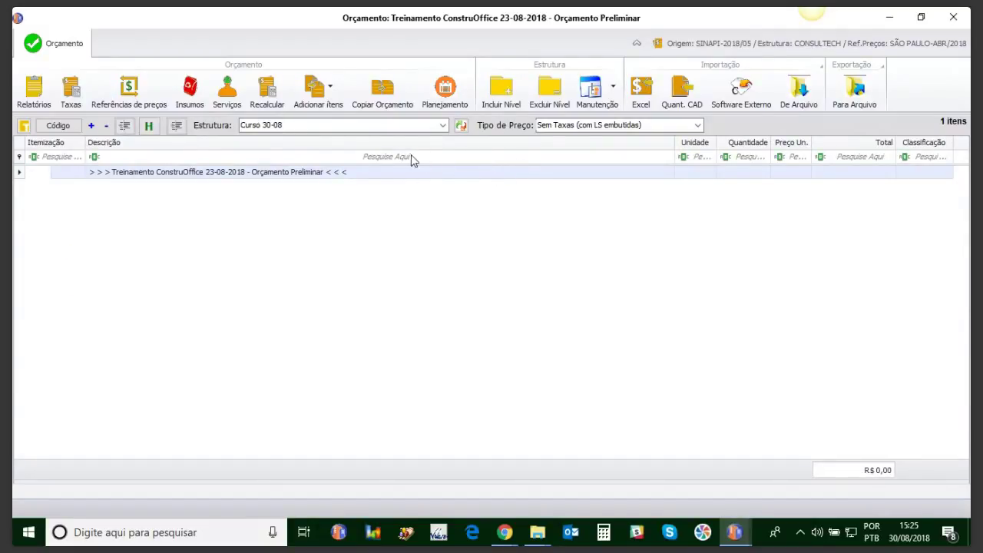
left_click(441, 125)
Step: Switch to the Curso 30-08 structure and add level 01 'Seriços básicos'
left_click(366, 138)
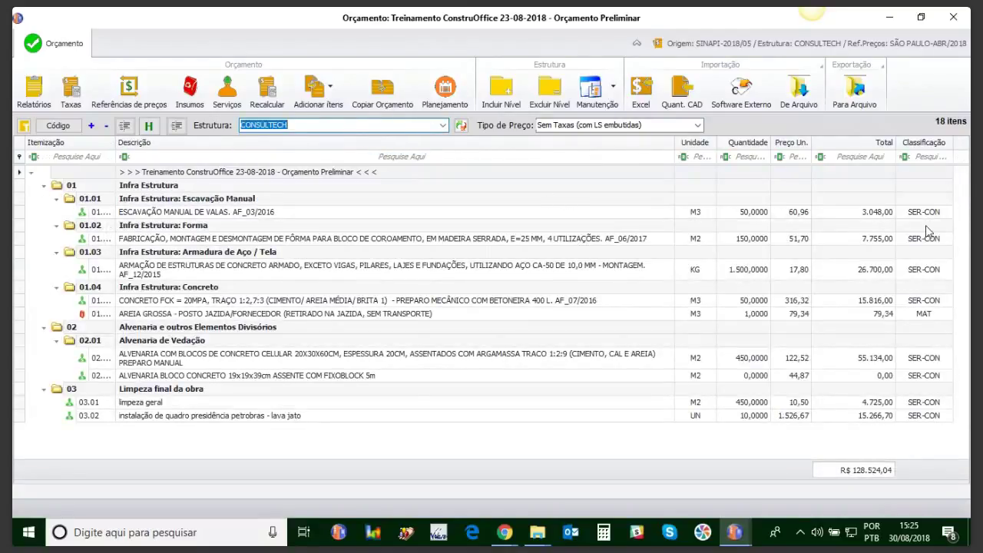
left_click(444, 126)
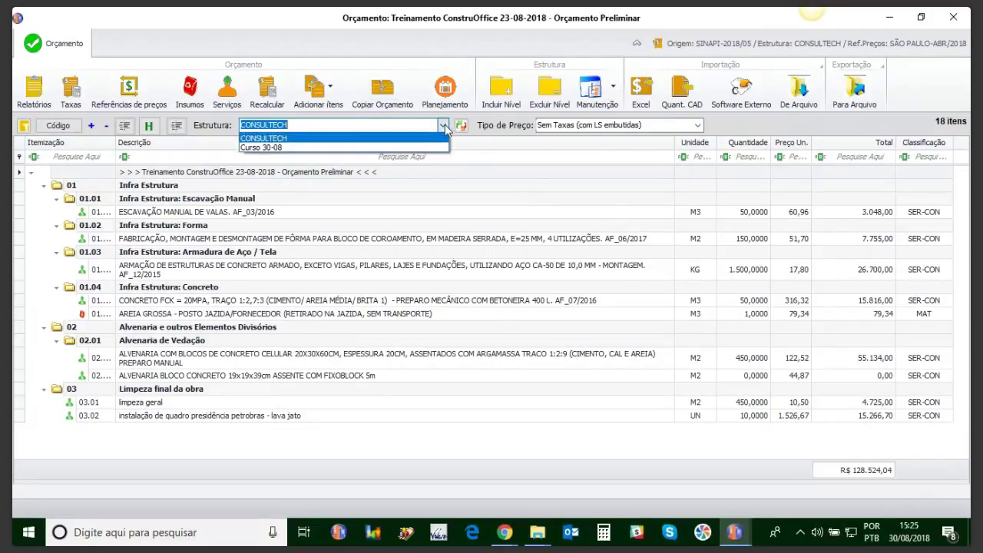
left_click(265, 147)
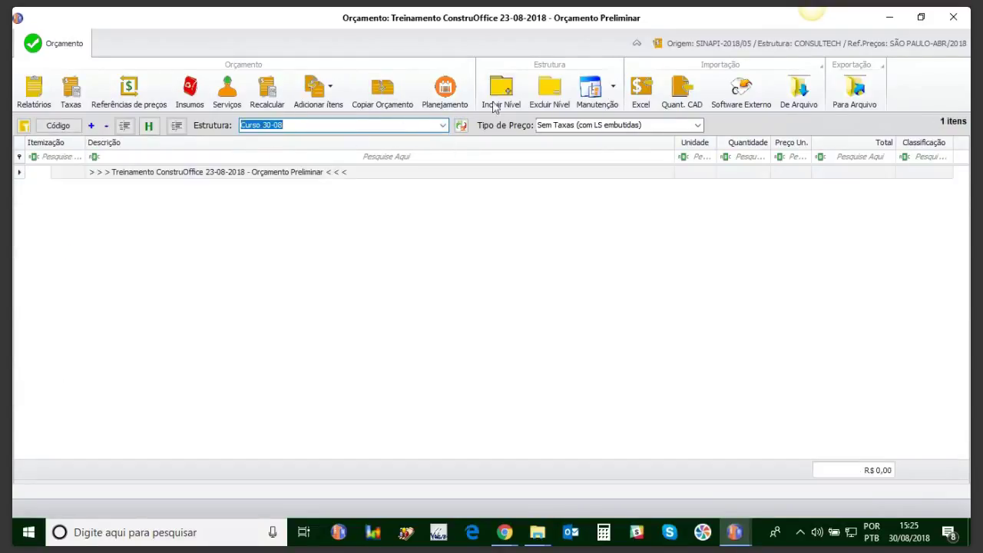
left_click(501, 96)
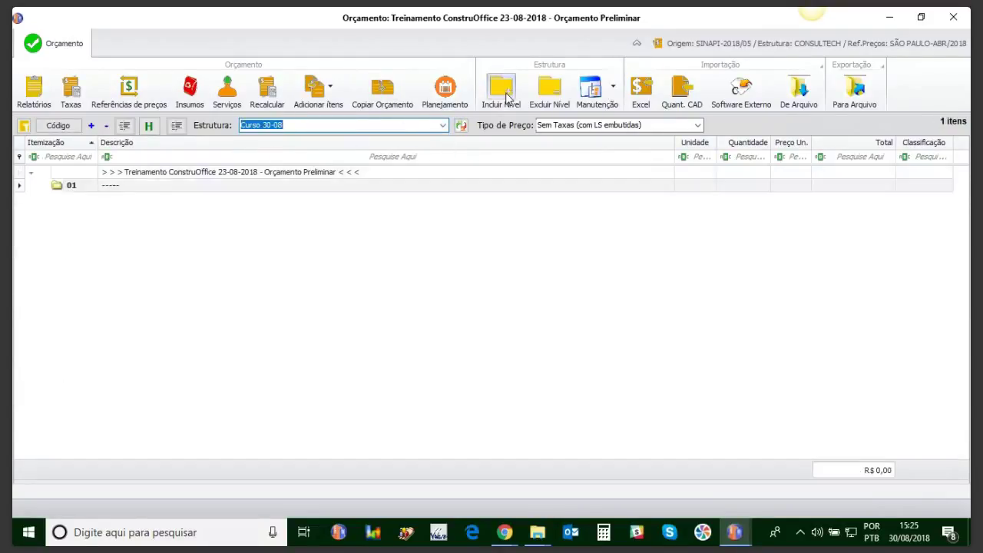
left_click(114, 185)
type("L")
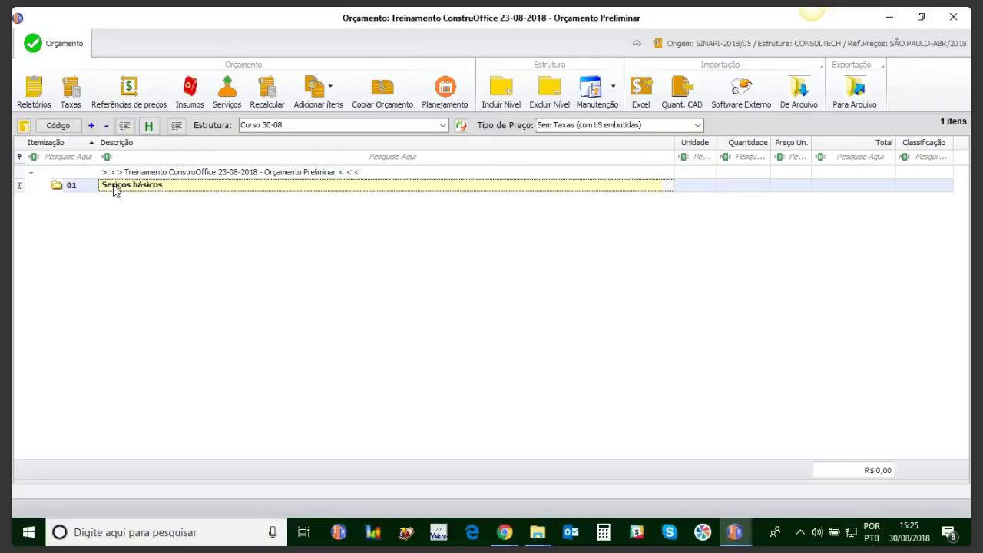
key("Up")
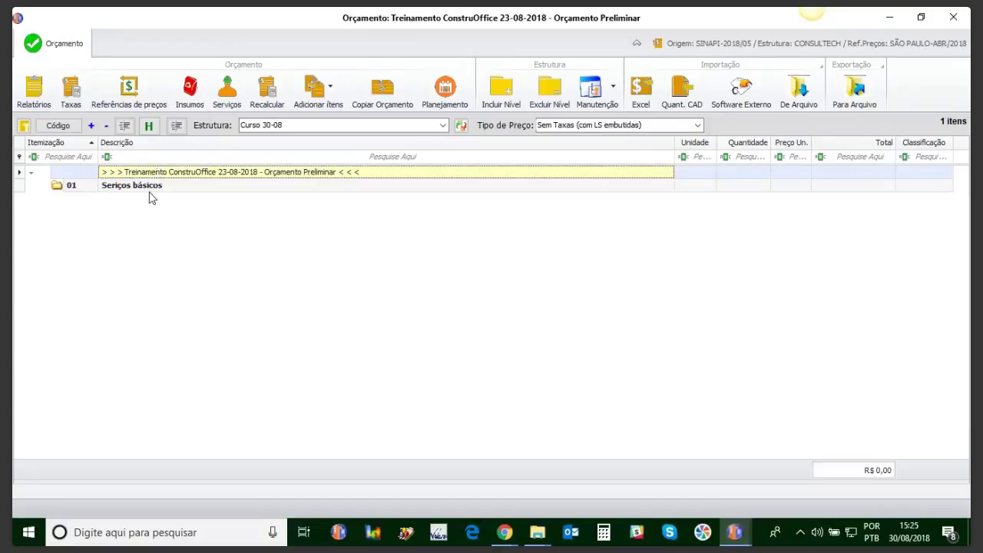
left_click(149, 191)
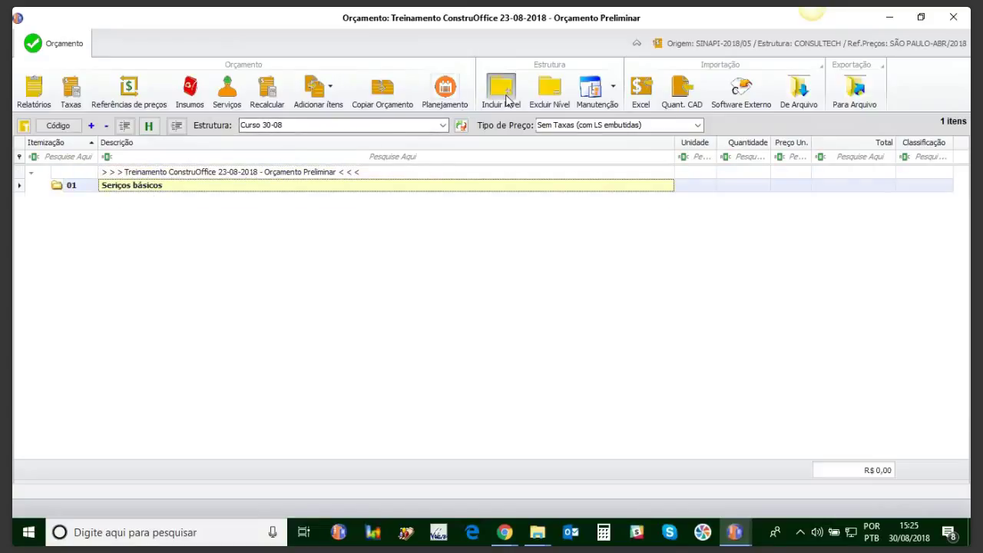
Step: Add sublevel 01.01 described 'Locações' and a further sublevel beneath it
left_click(501, 91)
left_click(184, 199)
key("BackSpace")
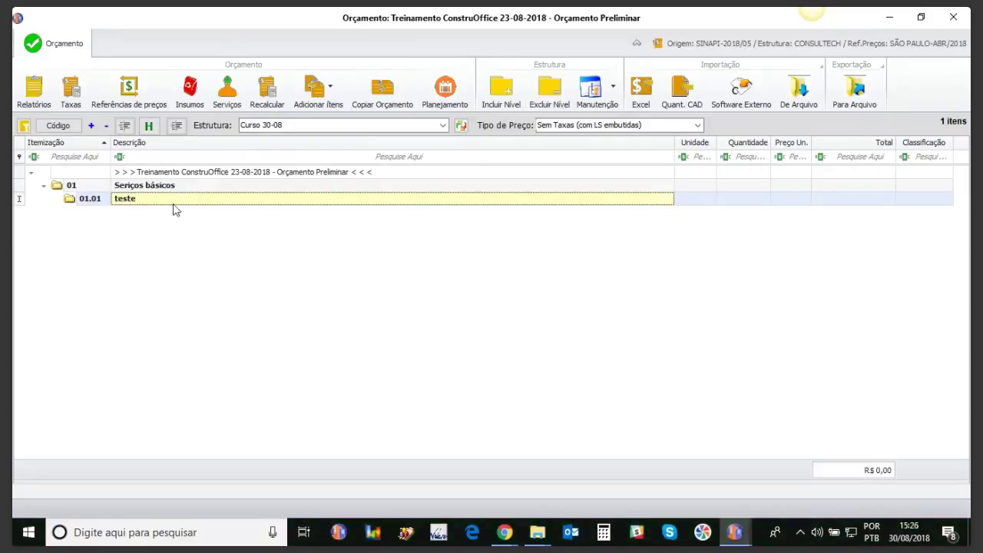
left_click(102, 198)
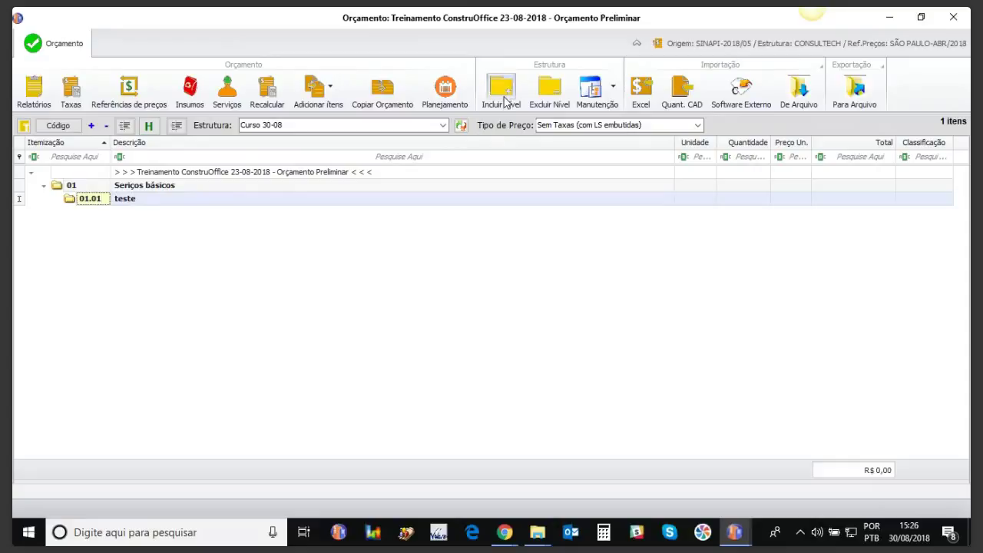
left_click(501, 90)
left_click(141, 213)
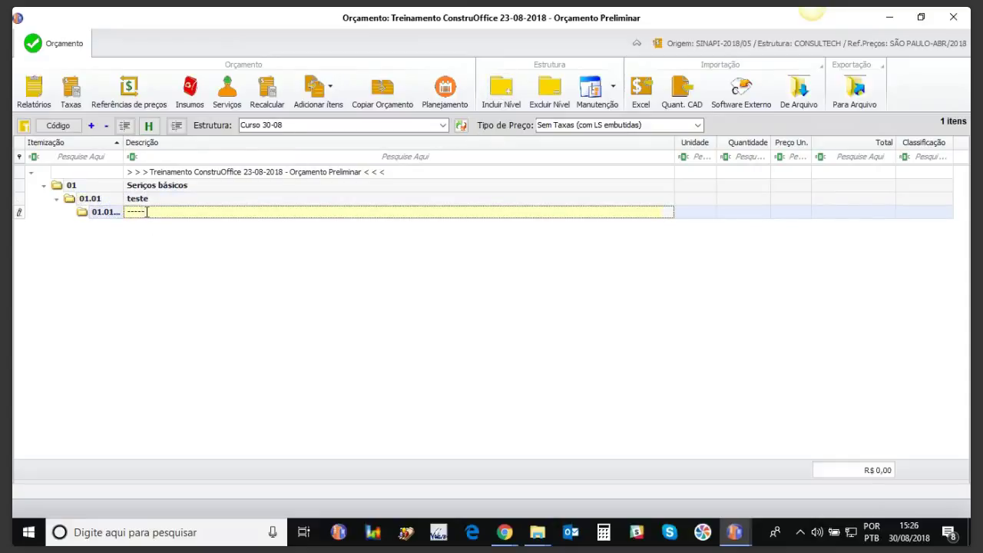
left_click(153, 201)
double_click(154, 202)
type("Ativida")
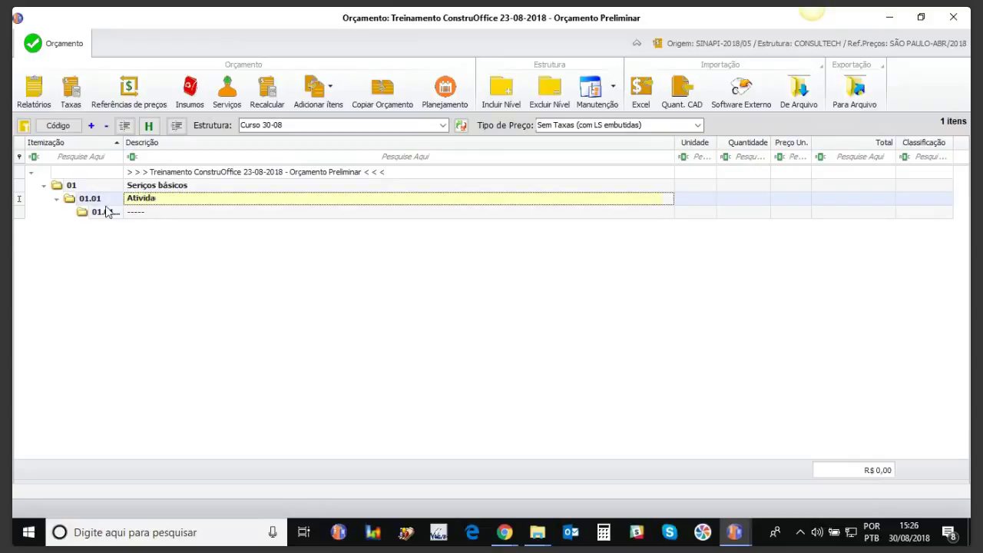
type("d")
key("BackSpace")
key("BackSpace")
key("BackSpace")
key("BackSpace")
key("BackSpace")
key("BackSpace")
key("BackSpace")
key("BackSpace")
type("Locações")
Step: Name the 01.01.01 sublevel 'Canteiro'
left_click_drag(143, 213, 89, 217)
key("BackSpace")
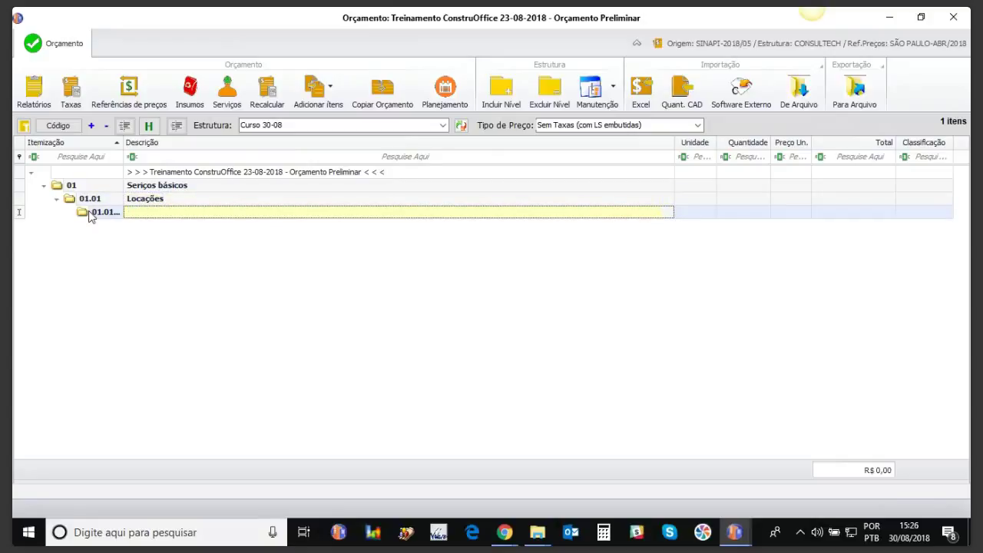
type("Canteiro")
key("Return")
left_click(128, 157)
left_click(142, 185)
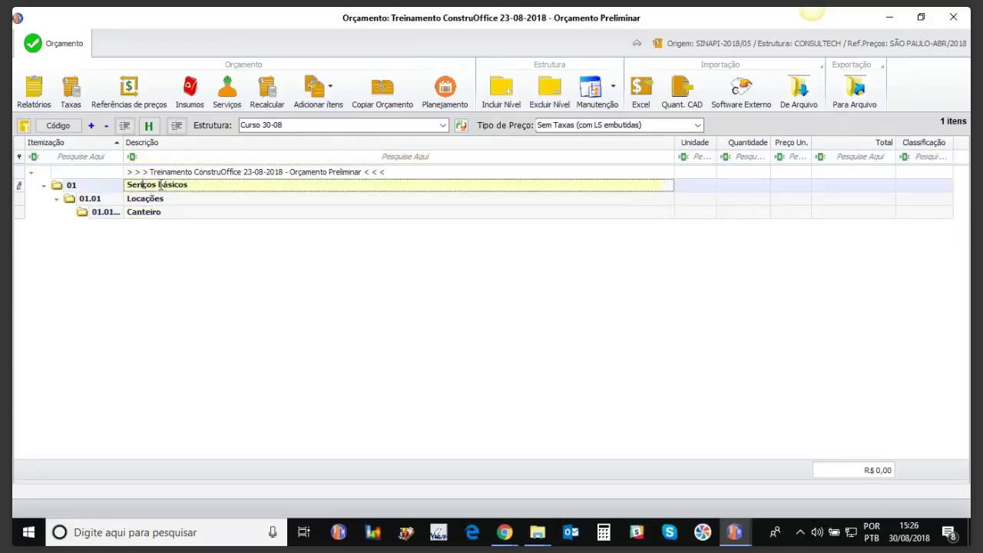
Step: Add top-level level 02 described 'Servicos diversos'
left_click(258, 172)
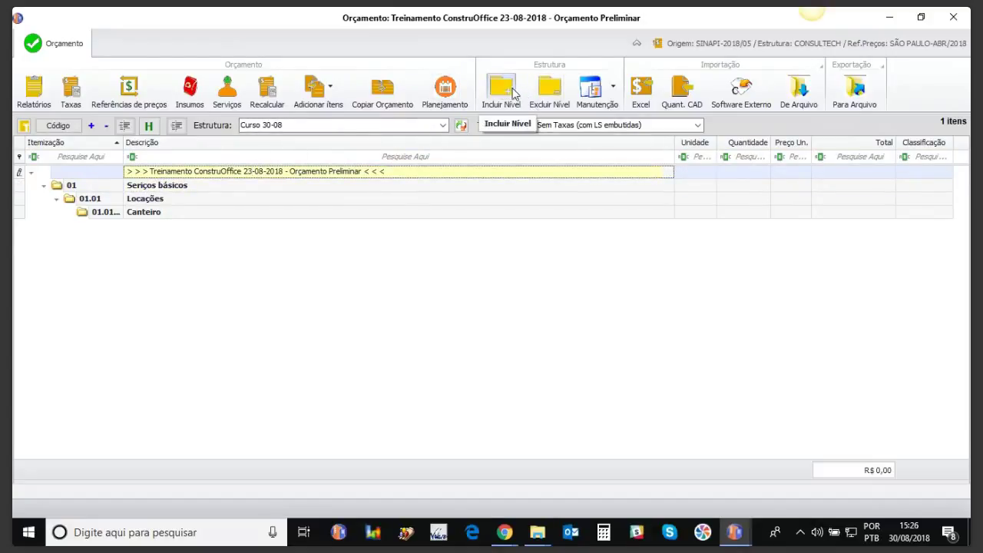
left_click(507, 93)
left_click(151, 225)
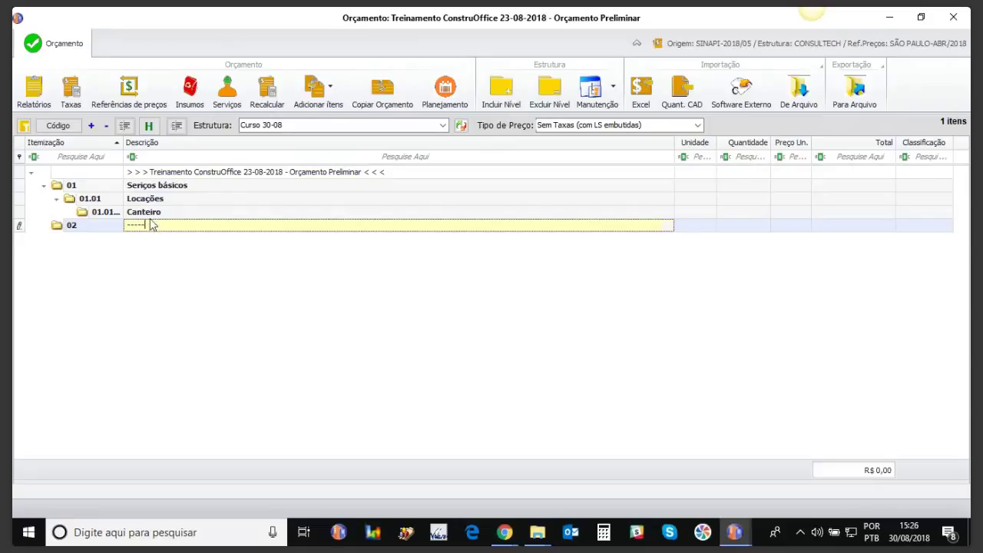
double_click(151, 225)
type("Servico")
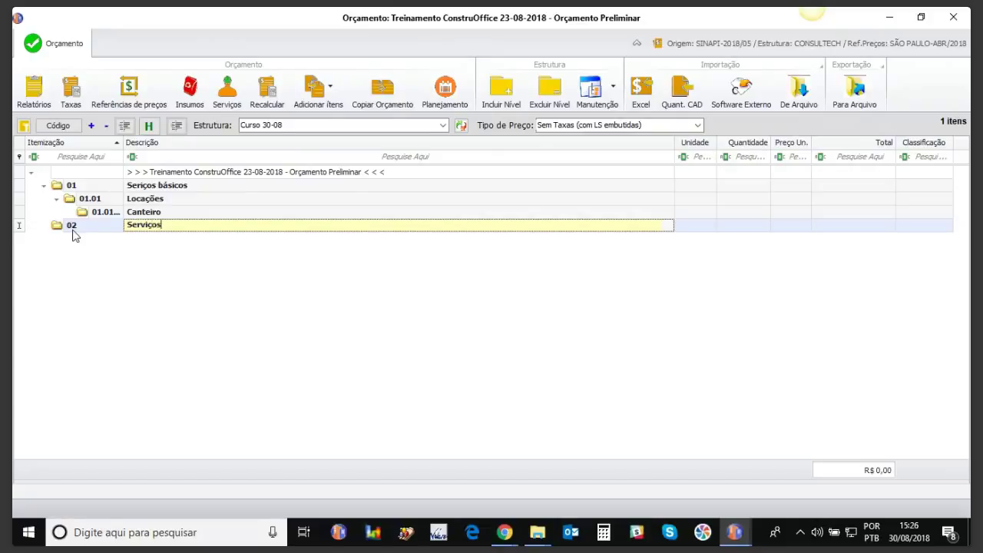
type("s diversos")
key("Return")
Step: Compare with the CONSULTECH structure, then switch back to Curso 30-08
left_click(443, 127)
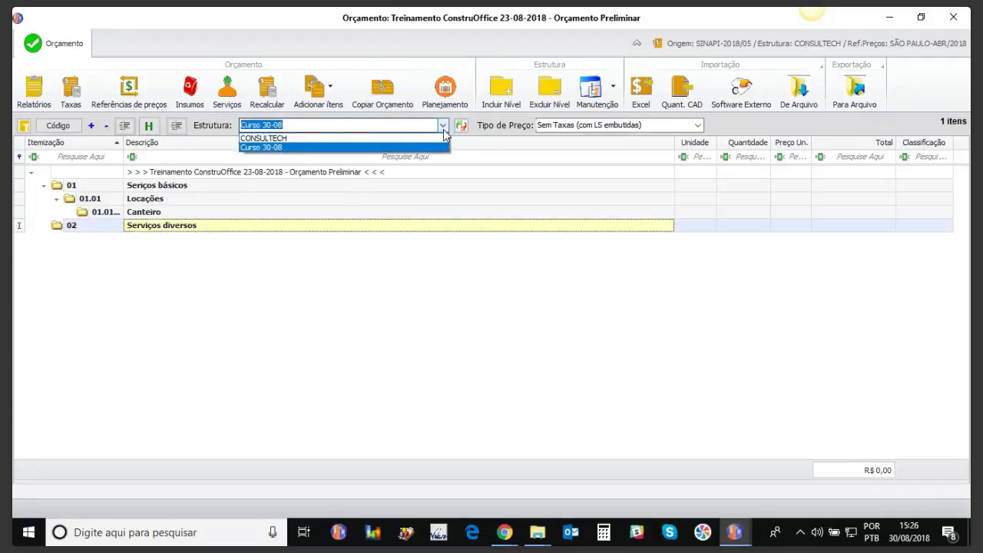
left_click(379, 139)
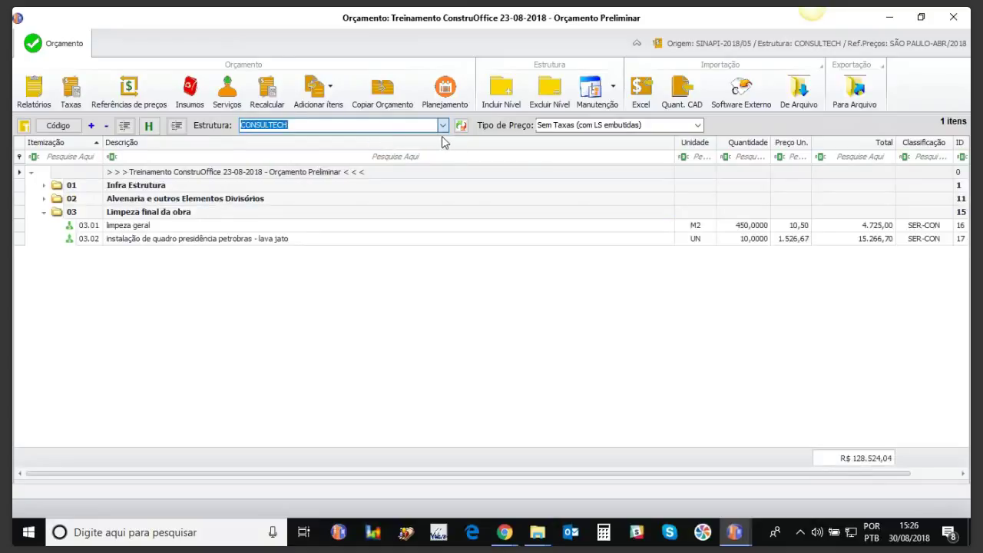
left_click(443, 125)
left_click(362, 152)
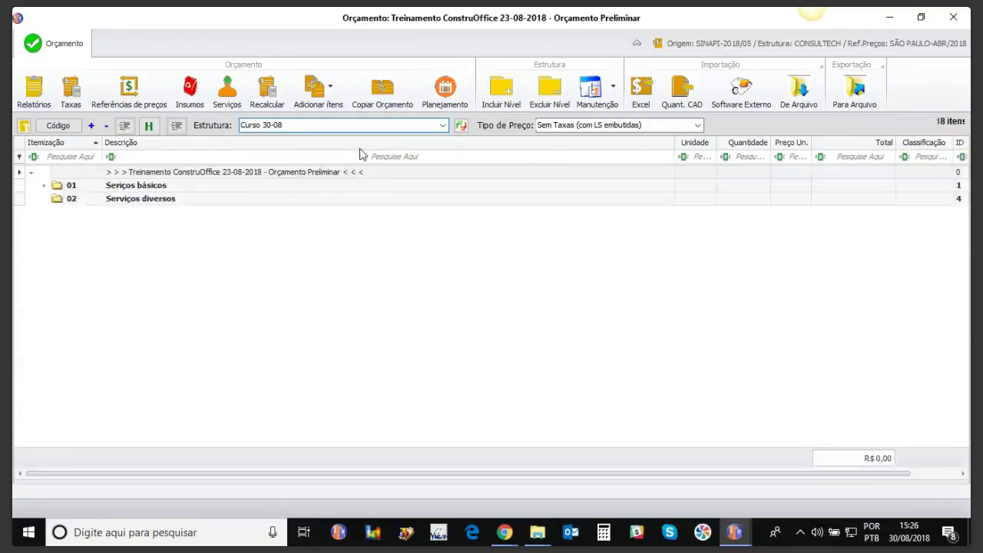
Step: Open the search for items from this budget, filtered to SER-CON classification
left_click(330, 100)
left_click(334, 127)
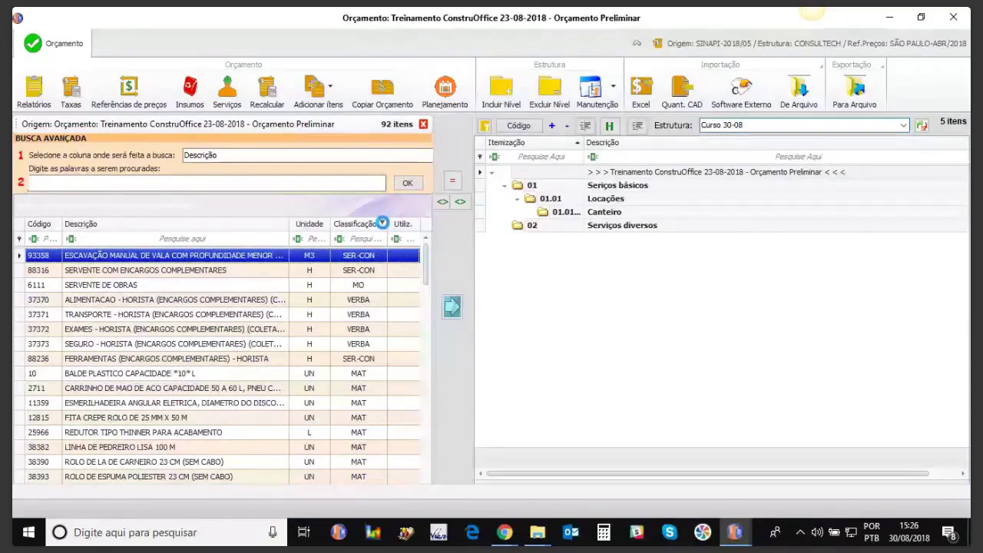
left_click(381, 222)
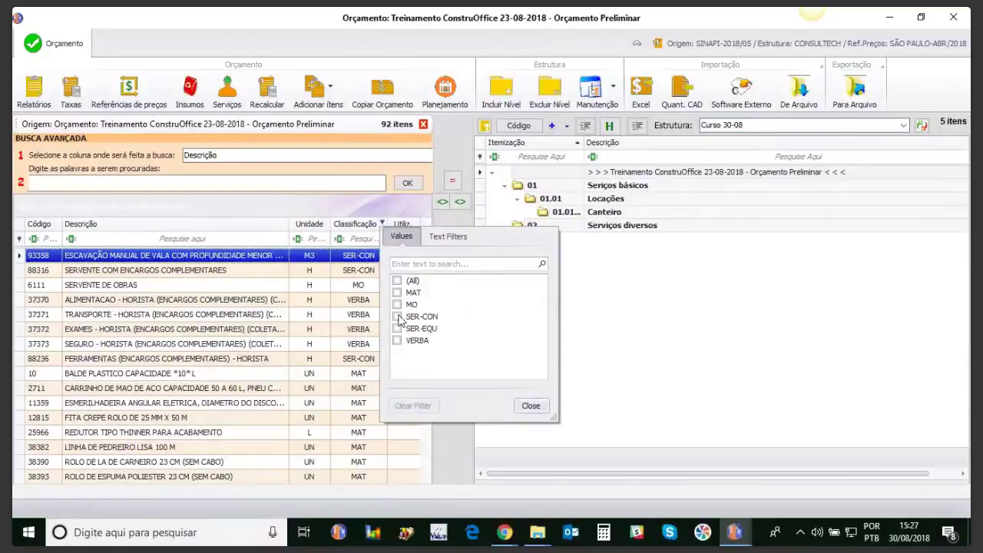
left_click(397, 316)
left_click(528, 407)
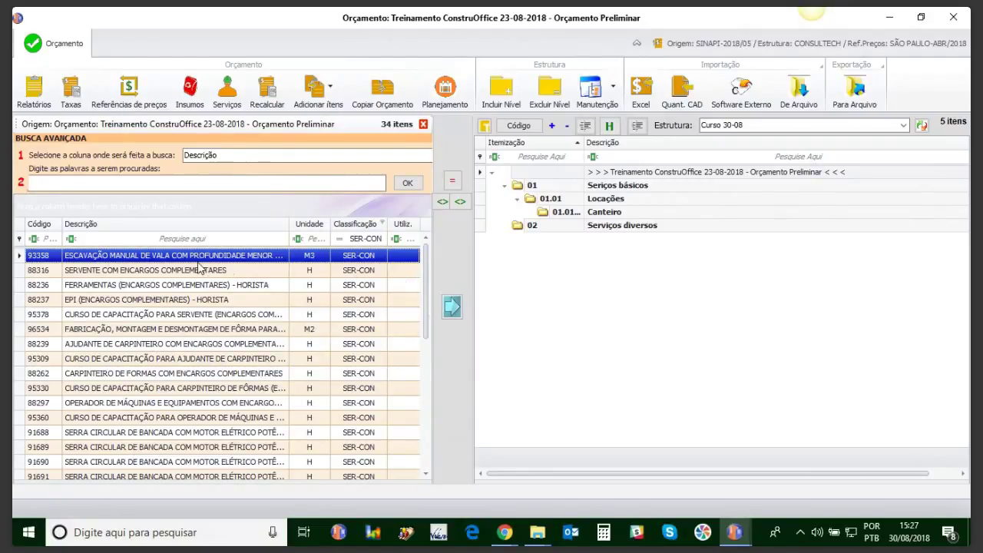
Step: Place the trench excavation under Canteiro and formwork 96534 under Serviços diversos, then close the search
left_click(605, 211)
left_click(451, 306)
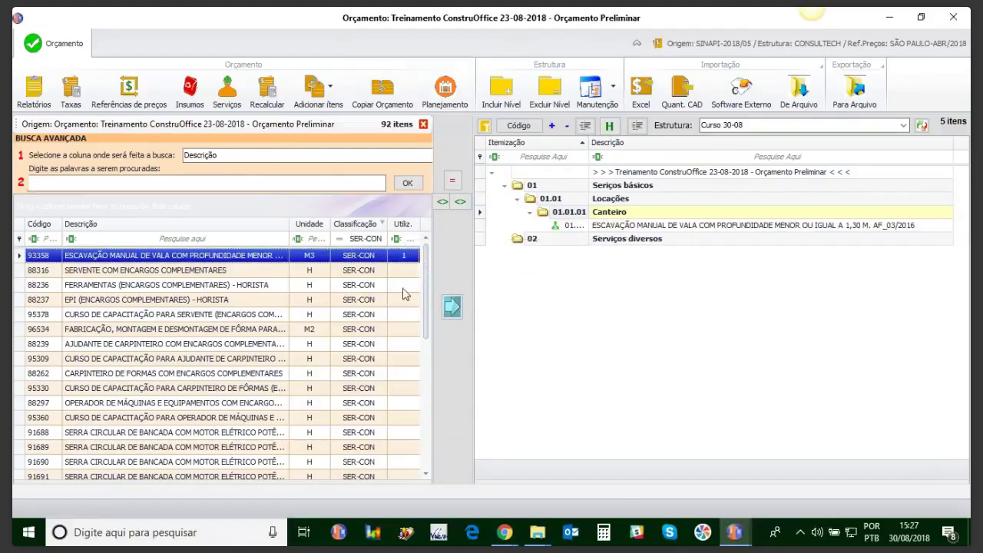
mouse_move(426, 319)
left_mouse_down()
mouse_move(432, 379)
mouse_move(432, 330)
left_mouse_up()
left_click(371, 305)
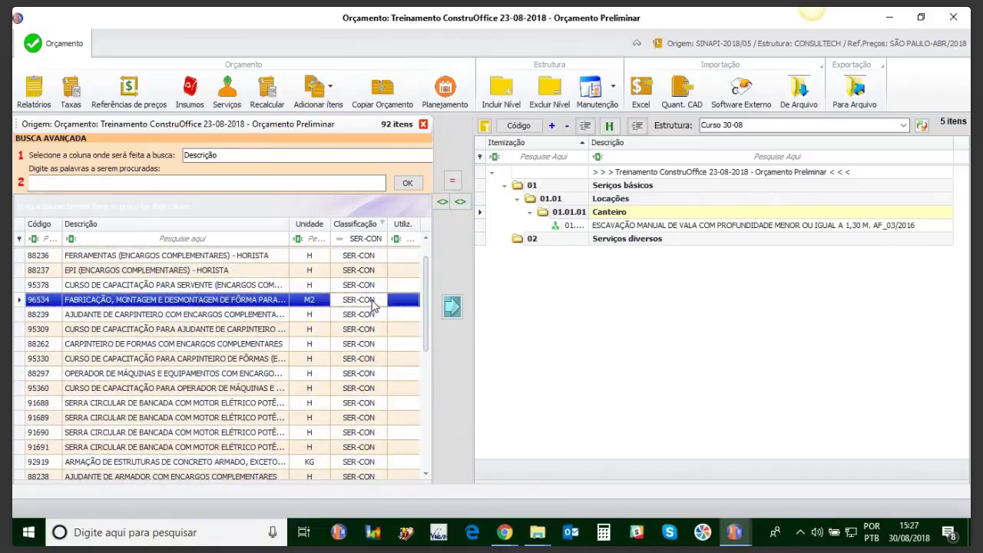
left_click(596, 238)
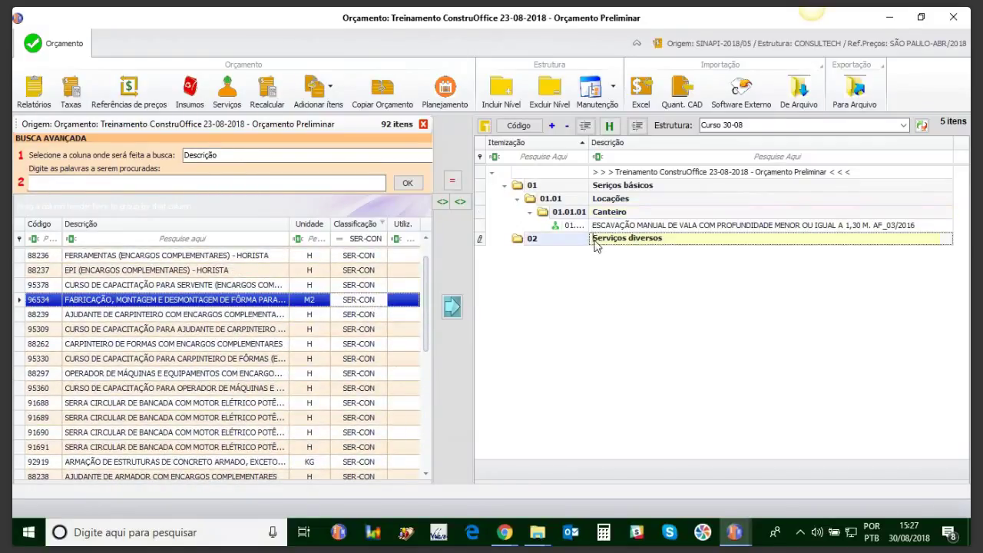
left_click(451, 312)
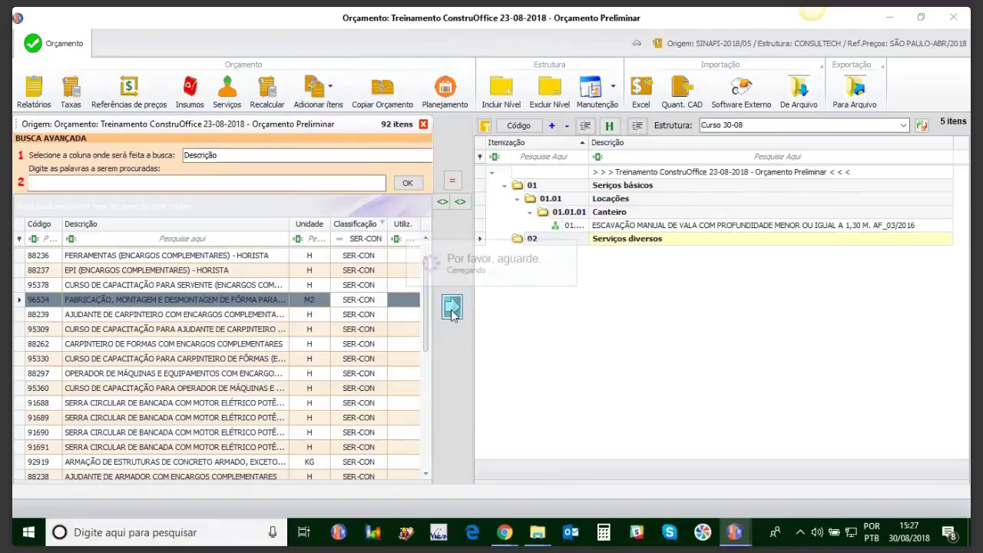
left_click(423, 124)
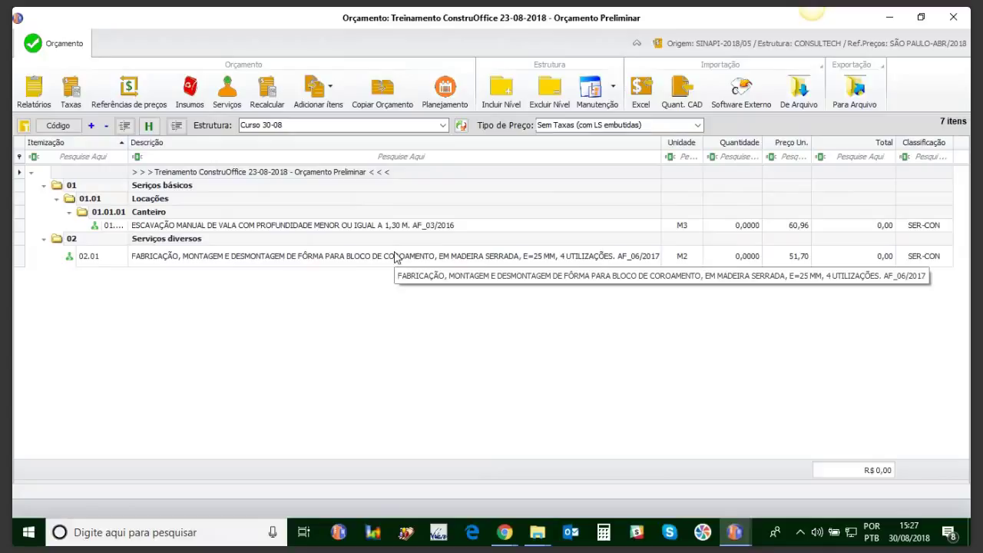
Step: Switch the budget structure to CONSULTECH and back to Curso 30-08, then close the budget
left_click(443, 126)
left_click(380, 138)
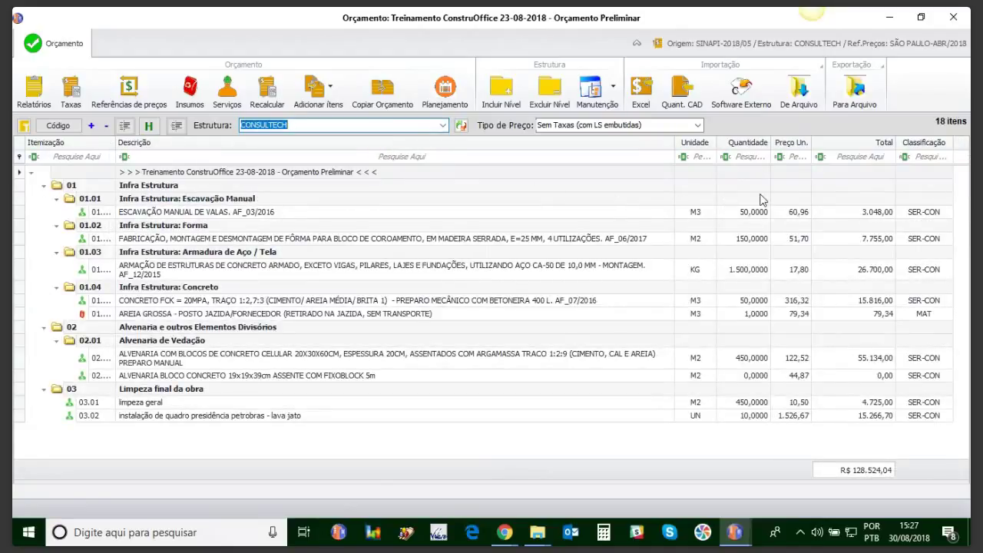
left_click(443, 127)
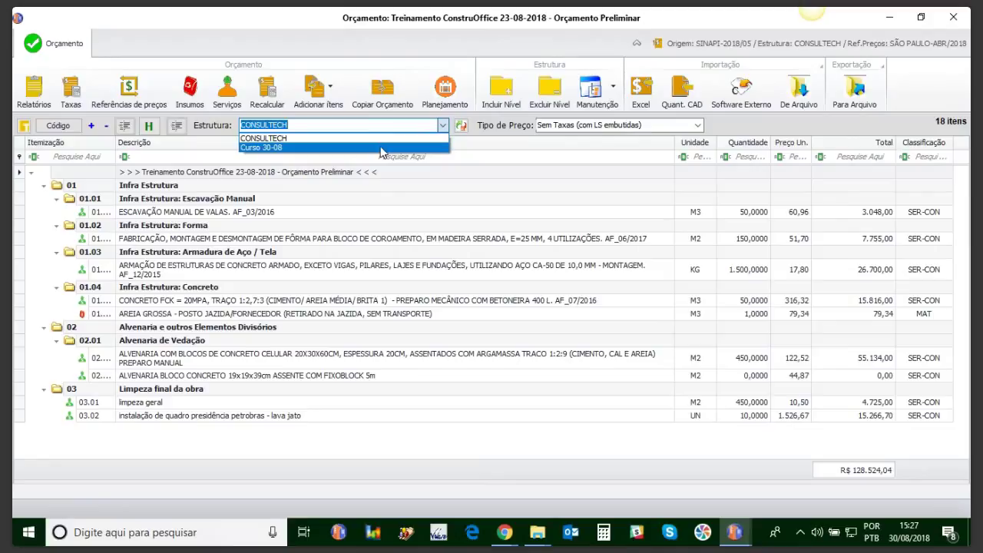
left_click(381, 149)
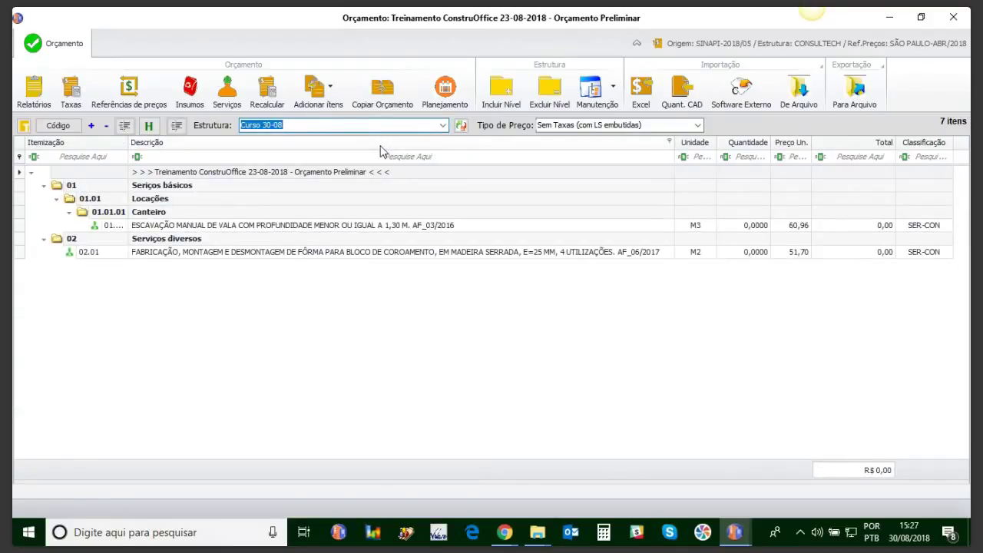
left_click(952, 17)
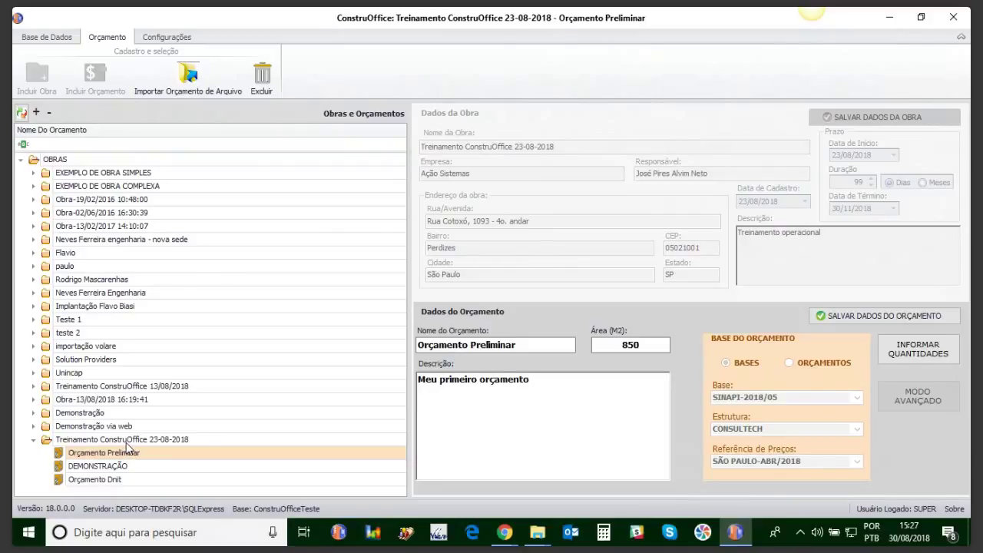
Step: Create and save budget 'Orçamento preliminar cópia' with 1000 m² area under the 23-08-2018 training work
left_click(127, 442)
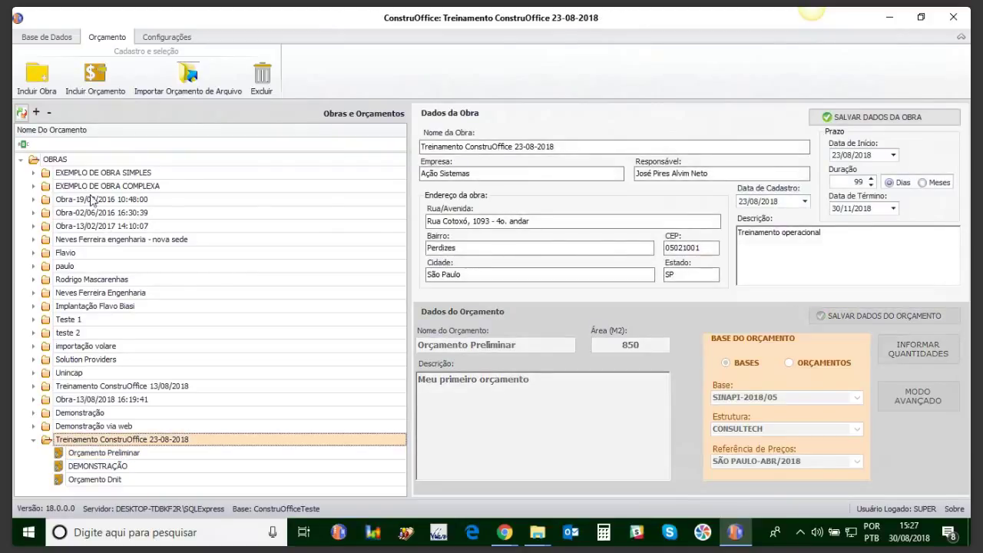
left_click(95, 73)
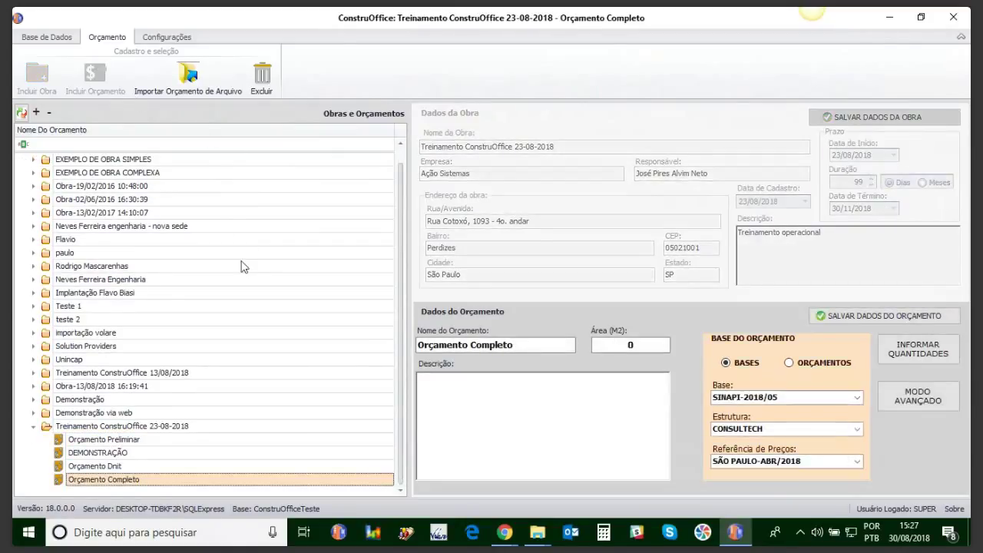
left_click(519, 347)
key("BackSpace")
key("BackSpace")
key("BackSpace")
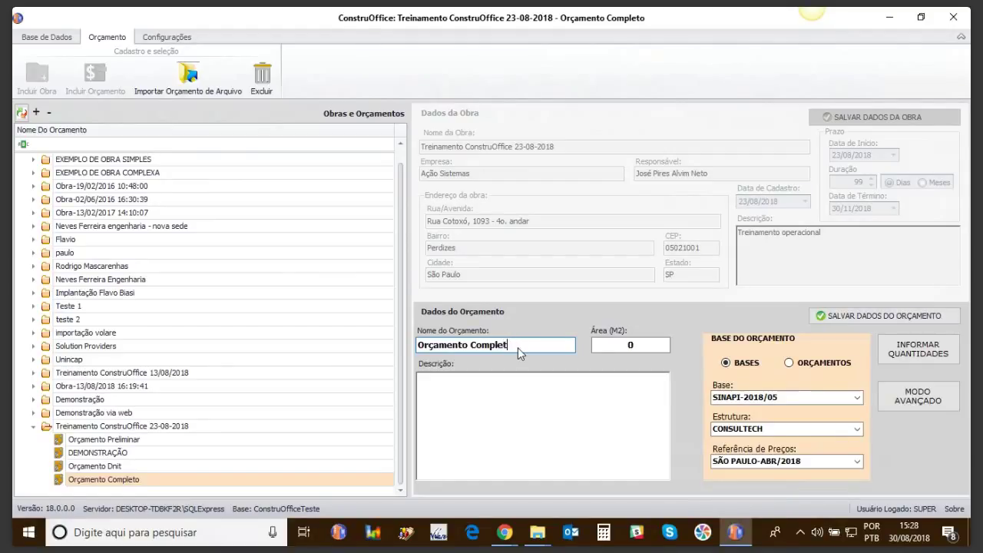
key("BackSpace")
key("BackSpace")
key("BackSpace")
key("BackSpace")
type("prel")
double_click(600, 346)
type("1000")
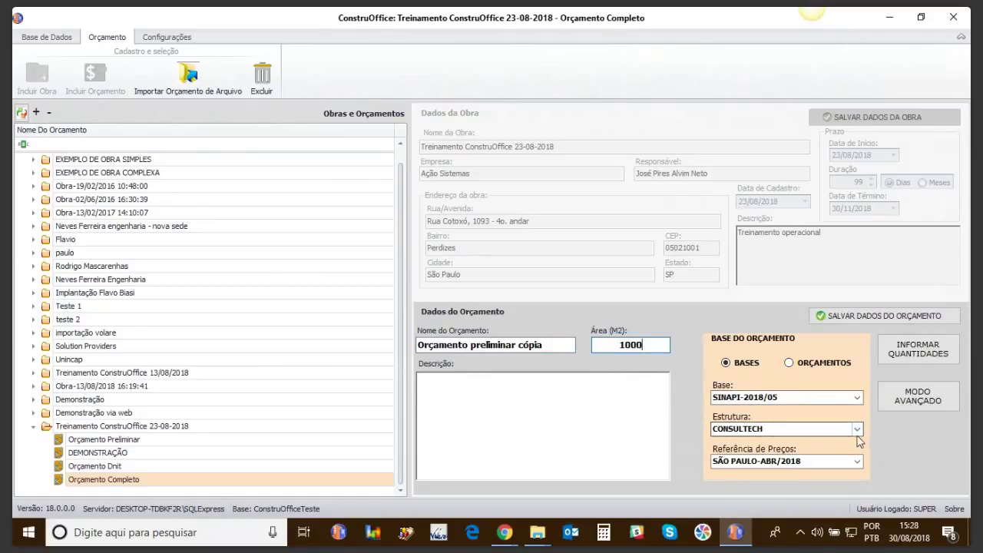
left_click(856, 319)
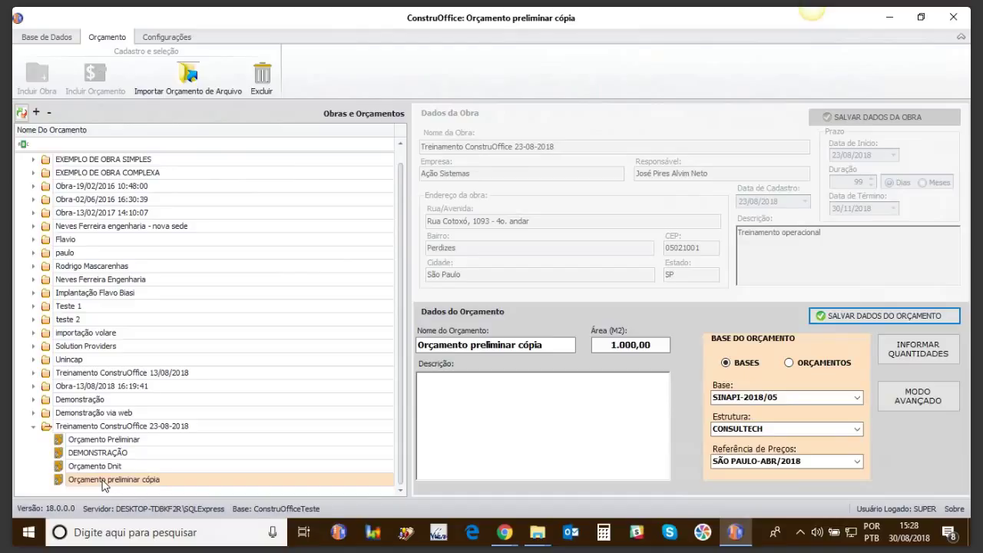
Step: Copy Orçamento preliminar's CONSULTECH items into the new copy budget, totalling R$ 47.121,85
left_click(103, 483)
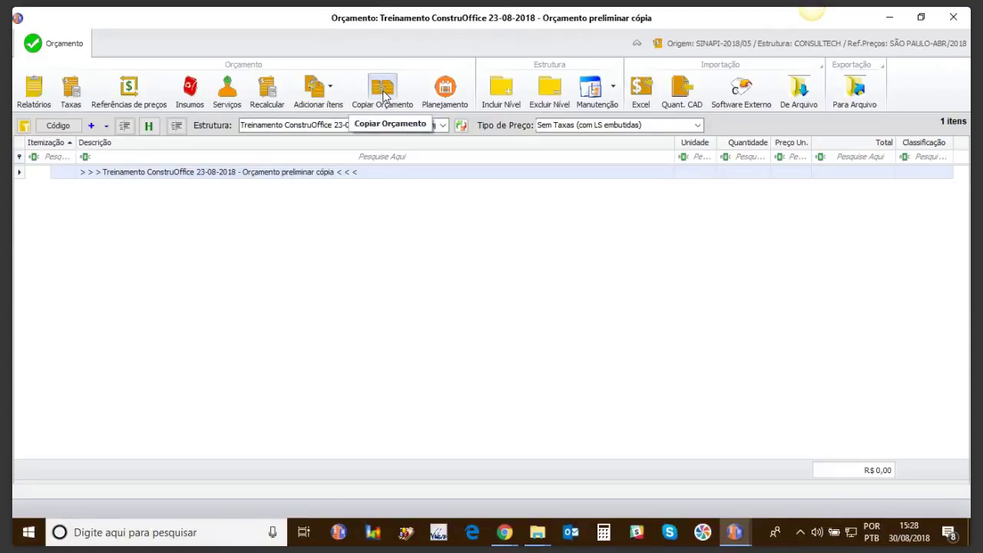
left_click(384, 92)
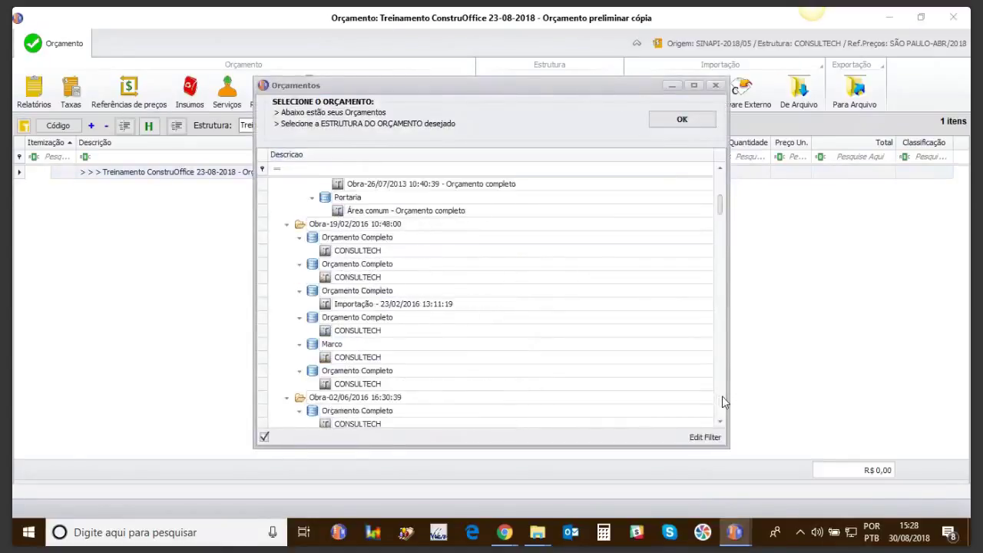
left_click(722, 395)
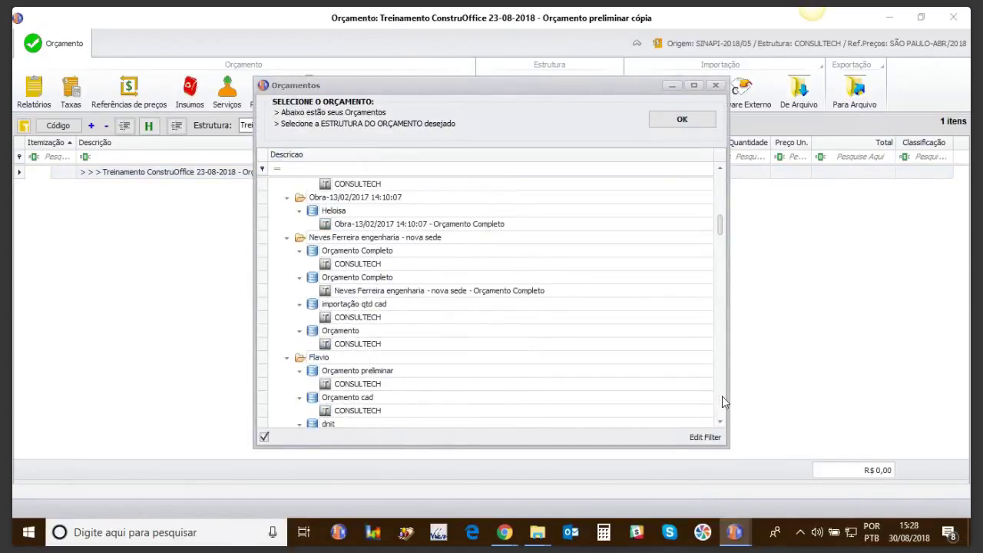
left_click(359, 386)
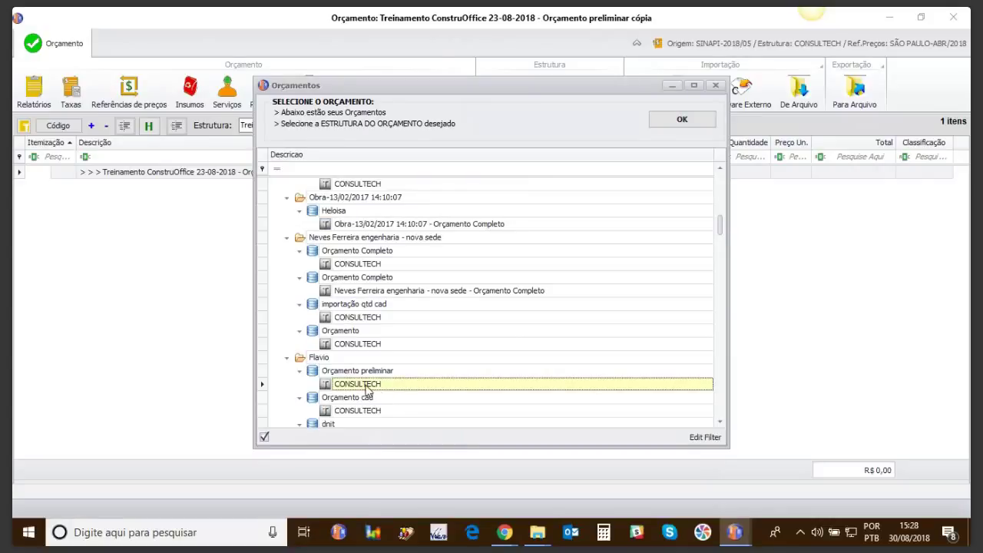
double_click(356, 386)
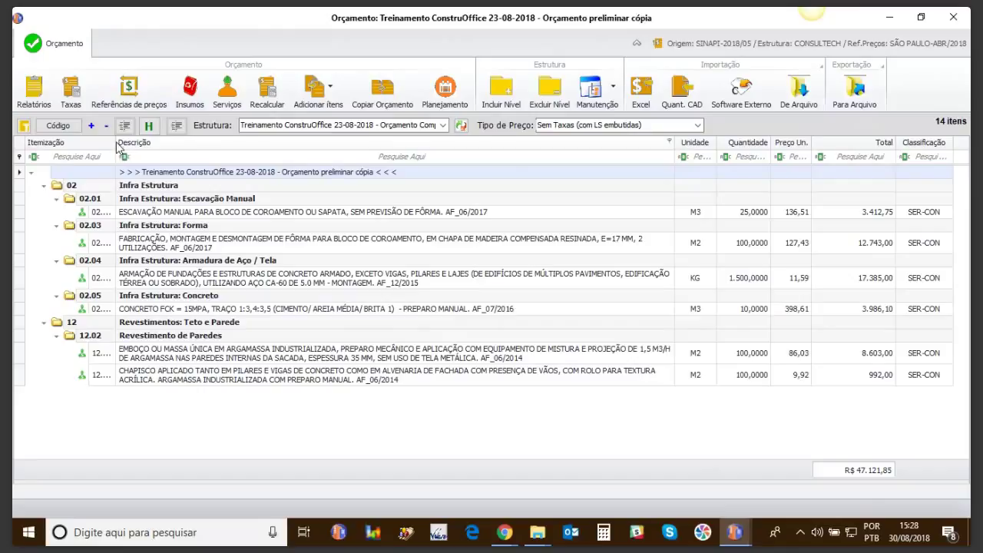
Step: Widen the Itemização column and simplify the Infra Estrutura level so its items sit under 02
left_click_drag(113, 143, 140, 144)
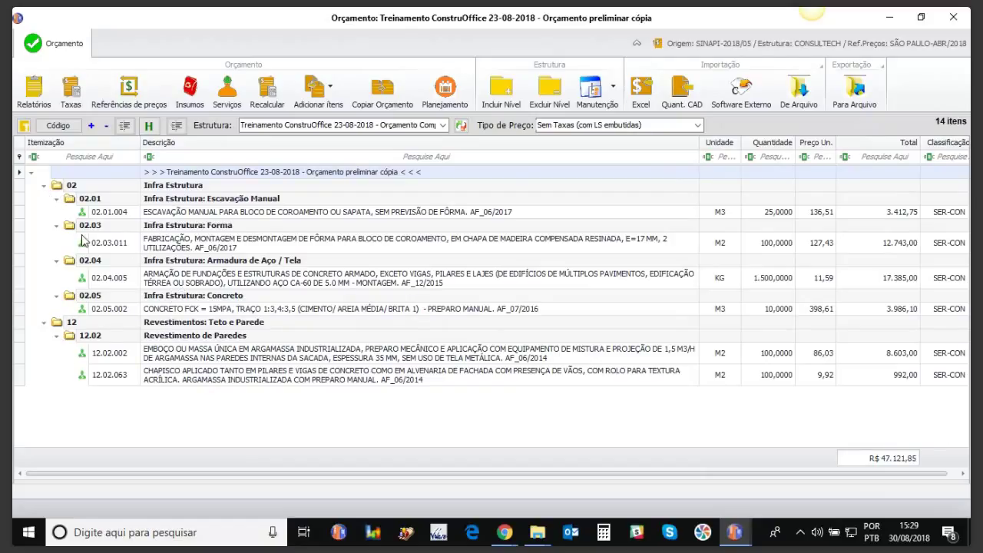
left_click(44, 185)
left_click(22, 189)
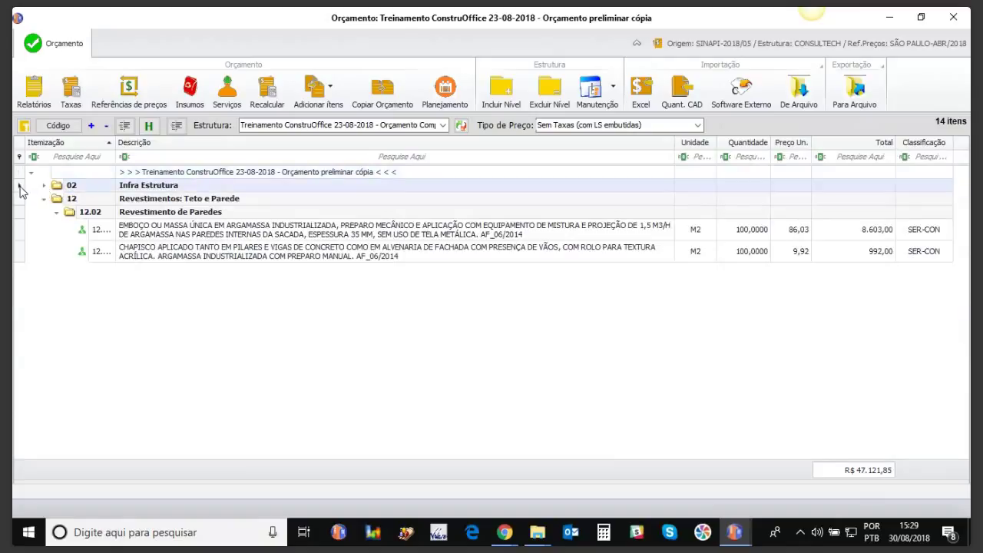
left_click(44, 187)
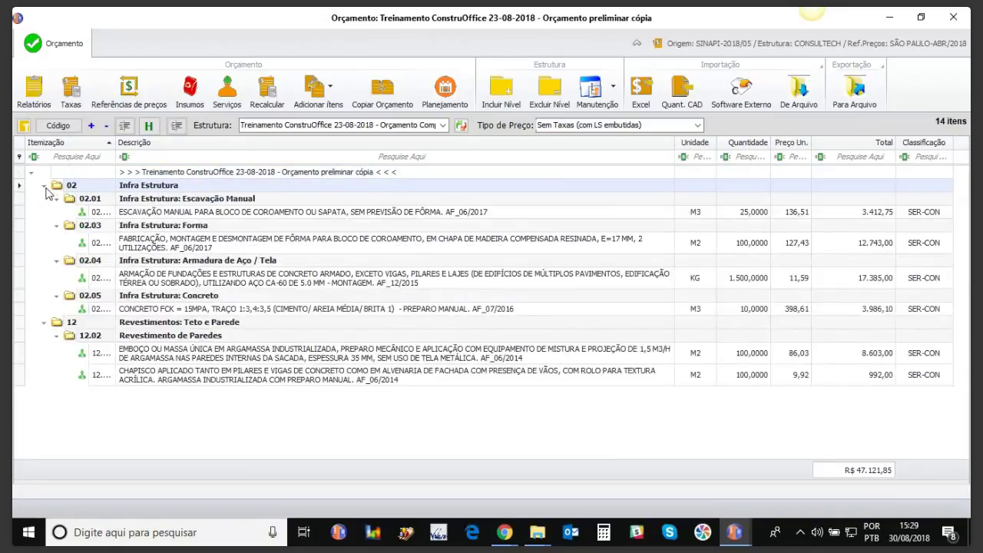
right_click(54, 192)
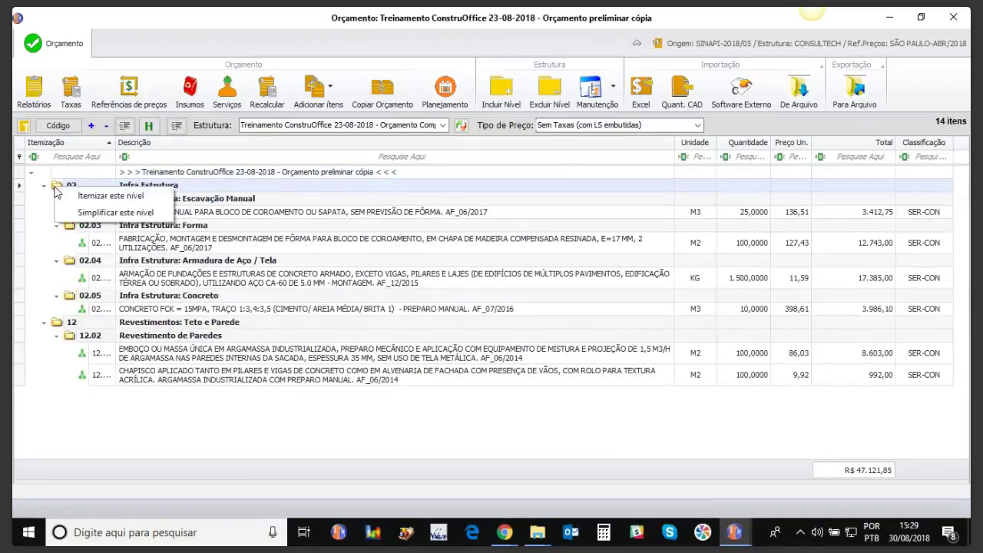
left_click(80, 212)
left_click(463, 318)
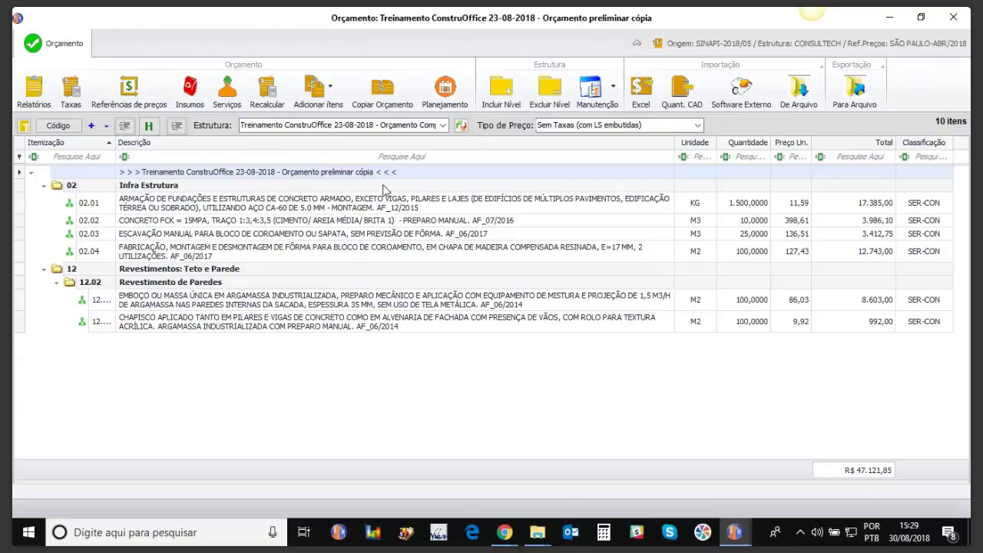
Step: Close the copied budget and select Orçamento Preliminar in the works list
left_click(956, 23)
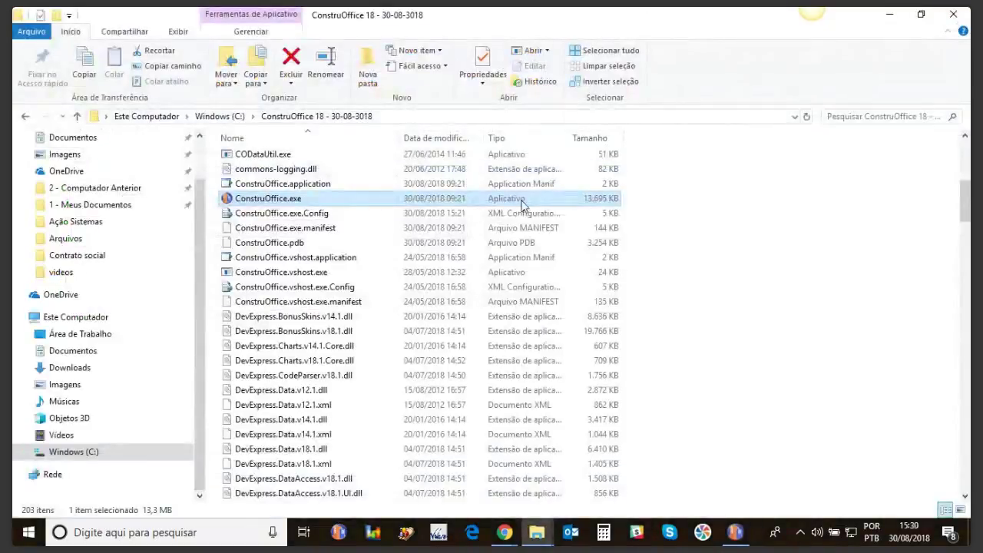
left_click(739, 533)
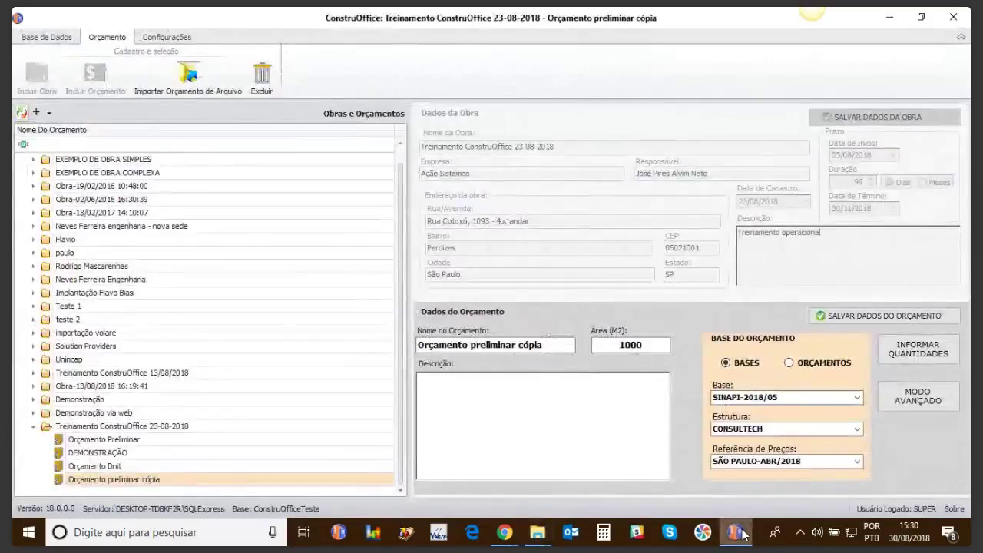
left_click(122, 441)
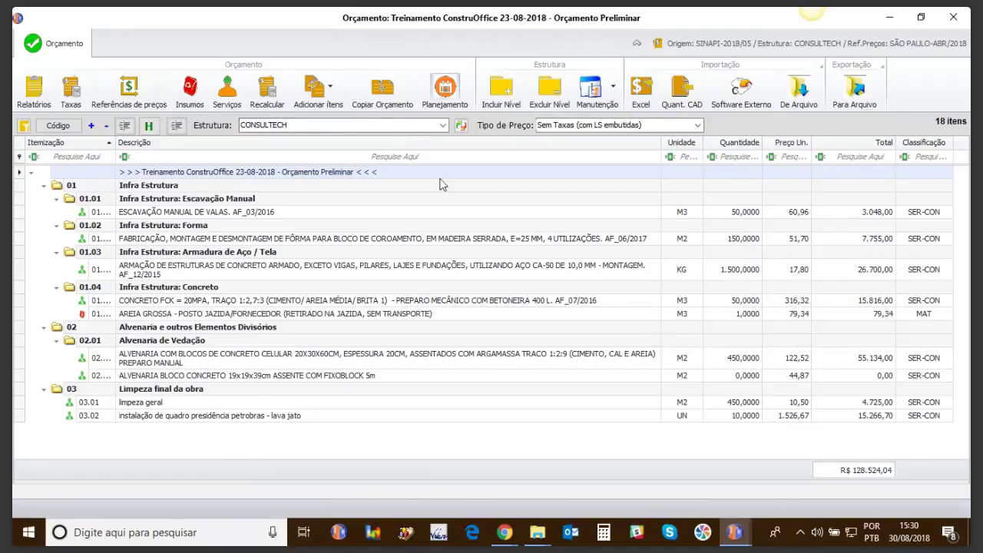
Step: Open the Planejamento schedule for the Orçamento Preliminar budget
left_click(448, 98)
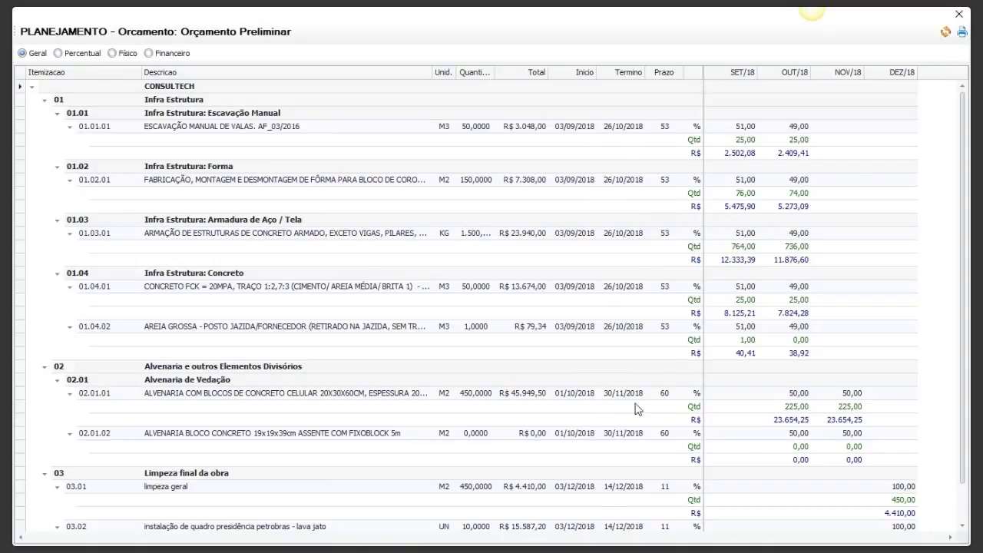
left_click(572, 187)
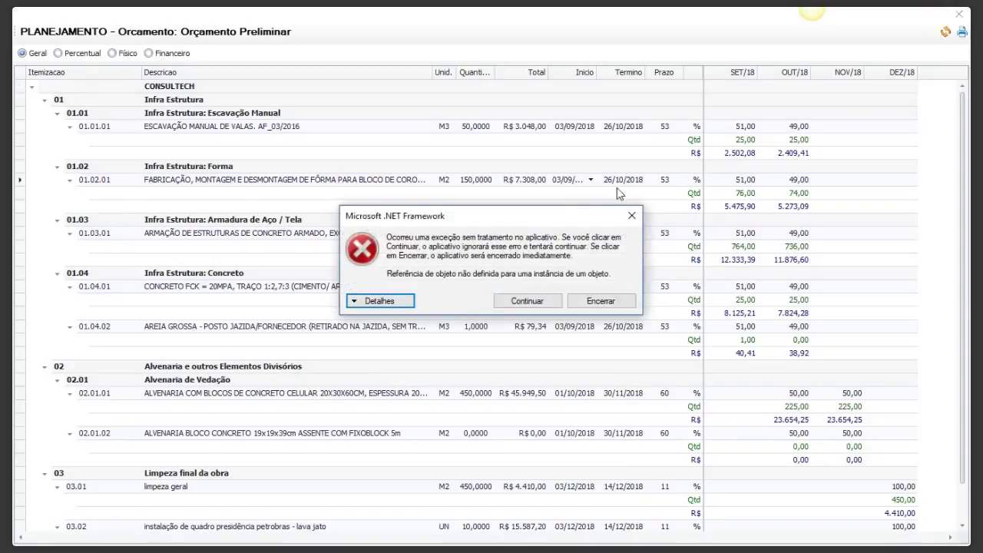
left_click(528, 301)
left_click(565, 183)
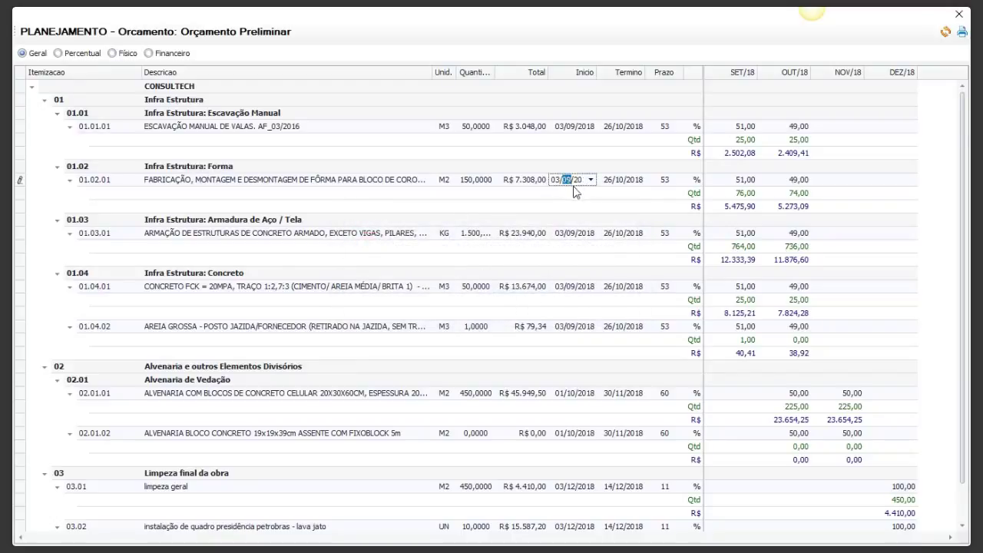
left_click(666, 184)
double_click(665, 185)
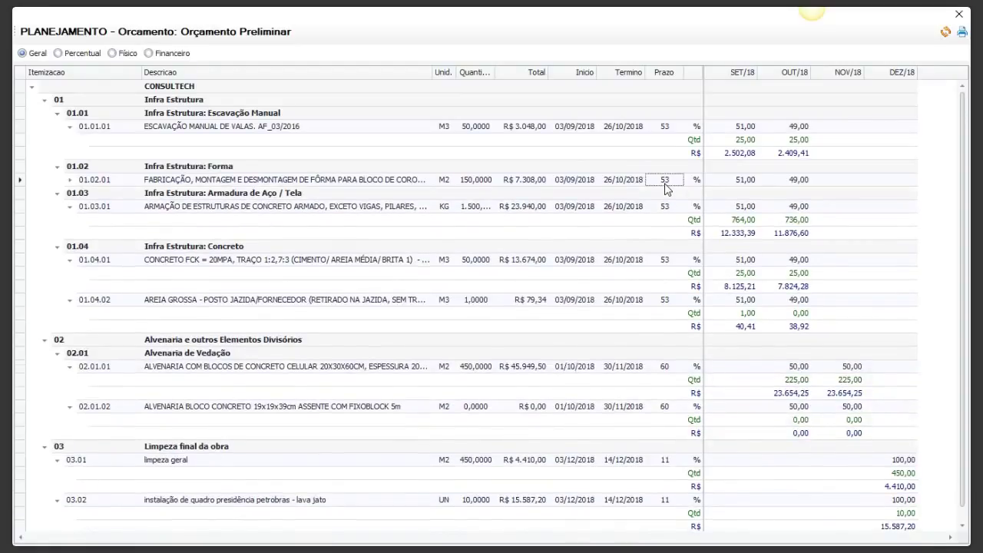
left_click(71, 180)
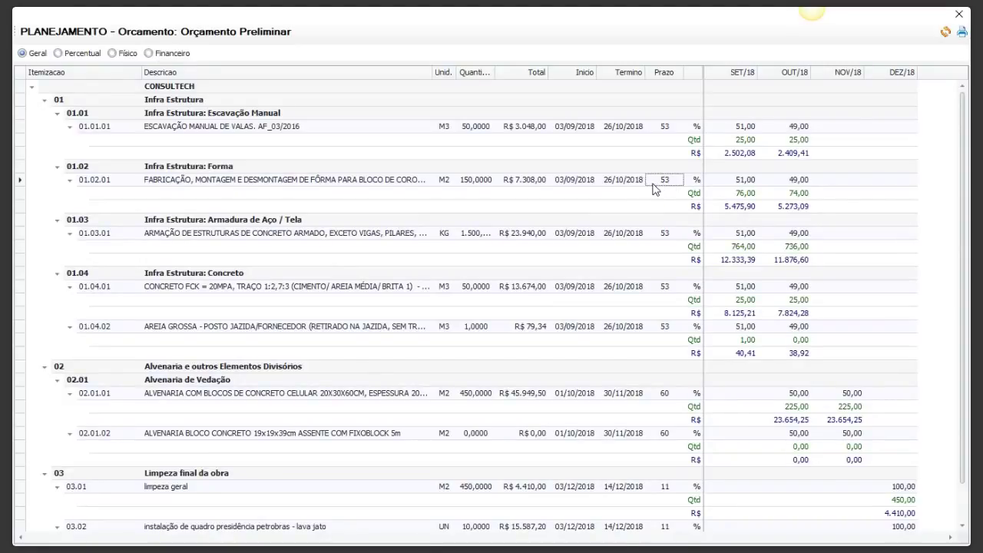
left_click(624, 180)
left_click(666, 182)
left_click(752, 186)
Step: View the schedule as Percentual, Físico, Financeiro and Geral, then close it
left_click(58, 53)
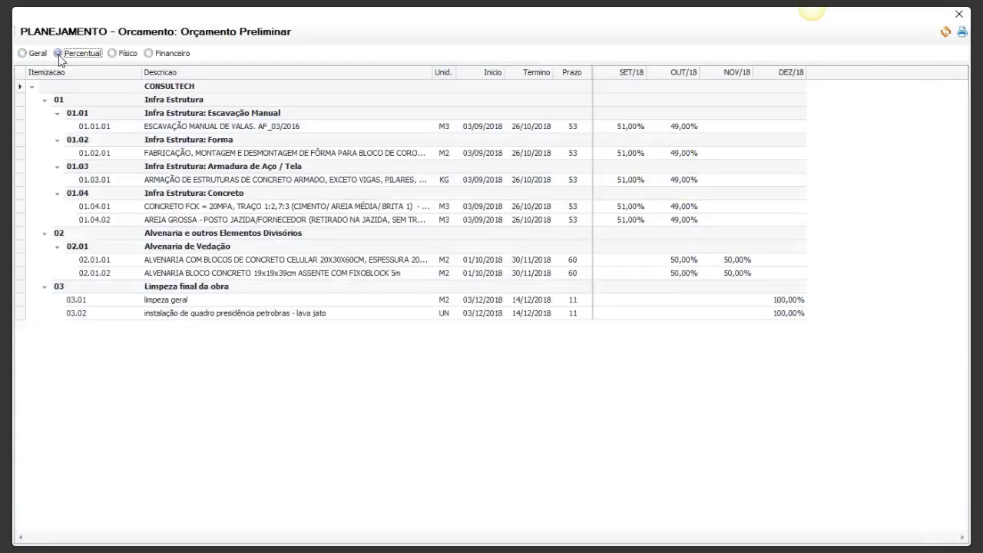
left_click(113, 53)
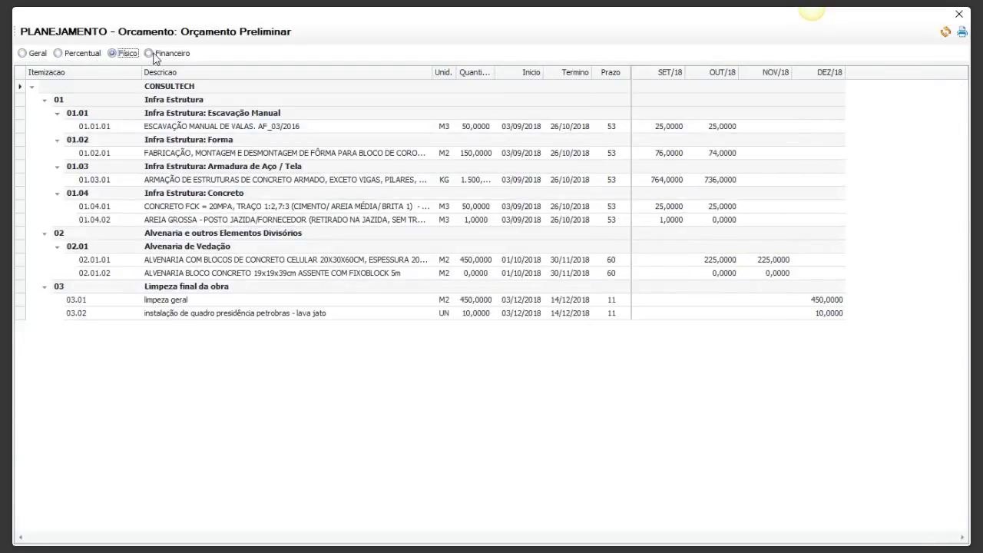
left_click(150, 53)
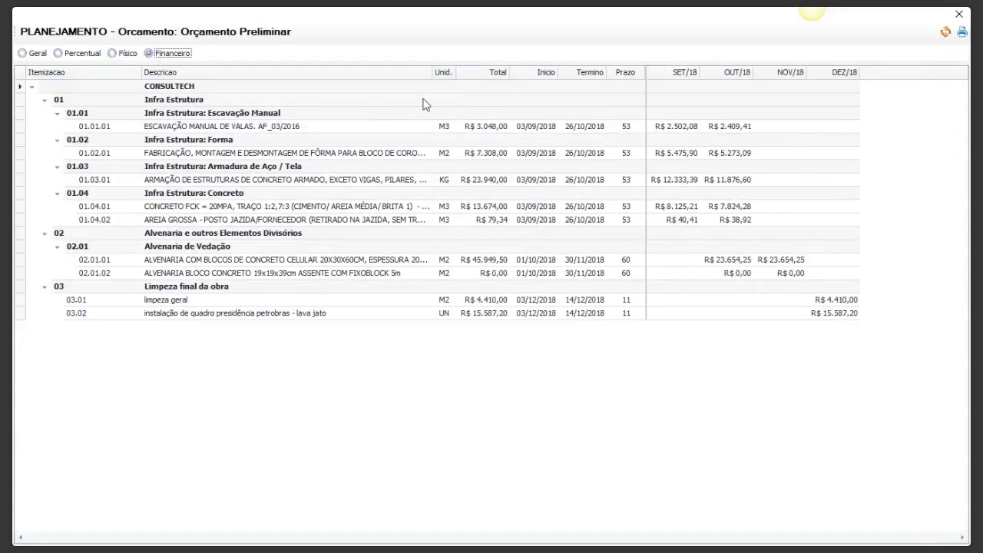
left_click(22, 53)
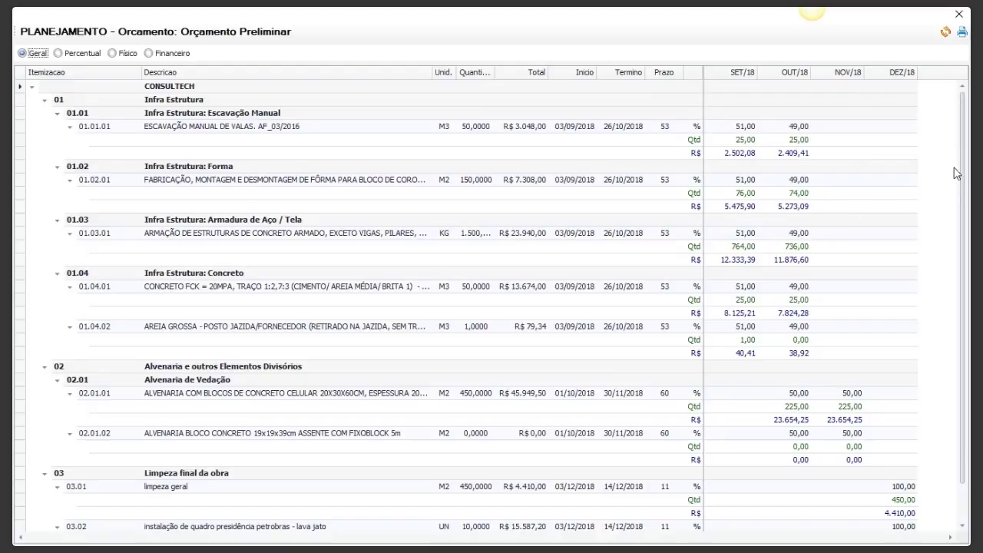
left_click(958, 13)
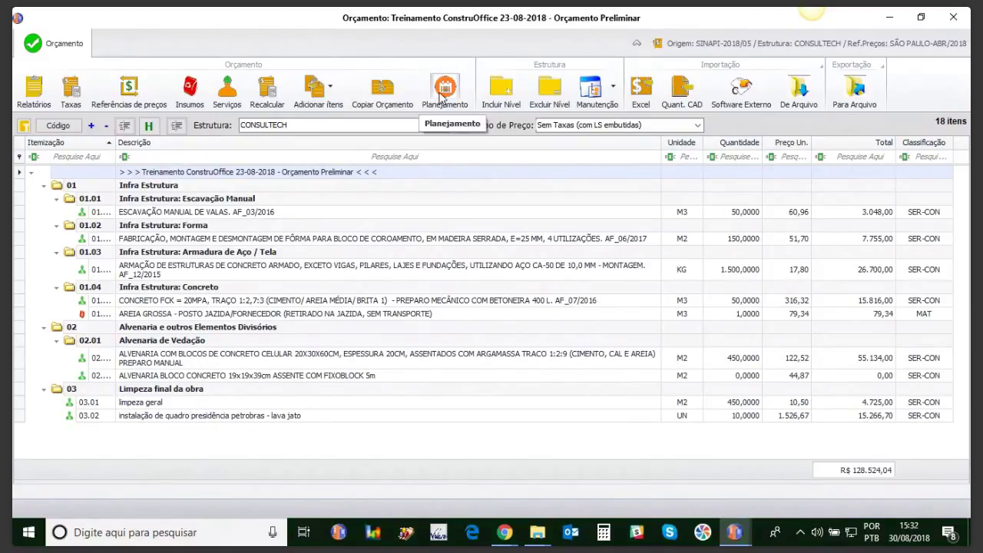
Step: Add items from the SINAPI-2018/05 base using the SP-04/18 São Paulo price reference
left_click(328, 90)
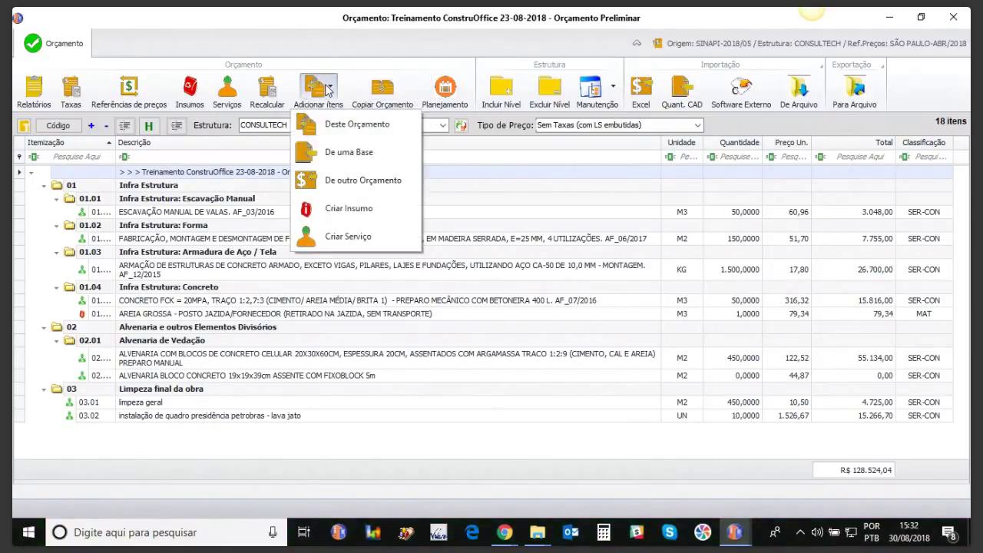
left_click(337, 152)
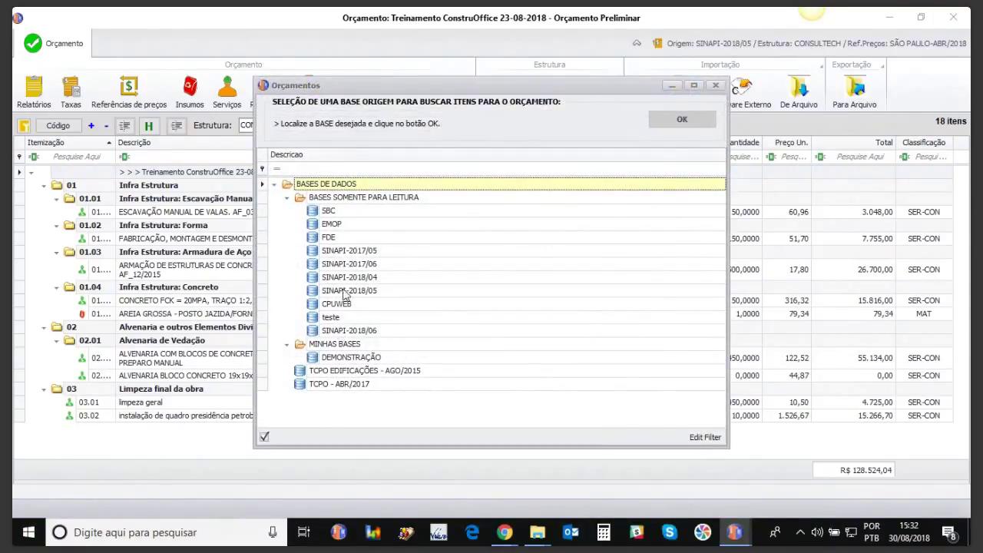
double_click(338, 295)
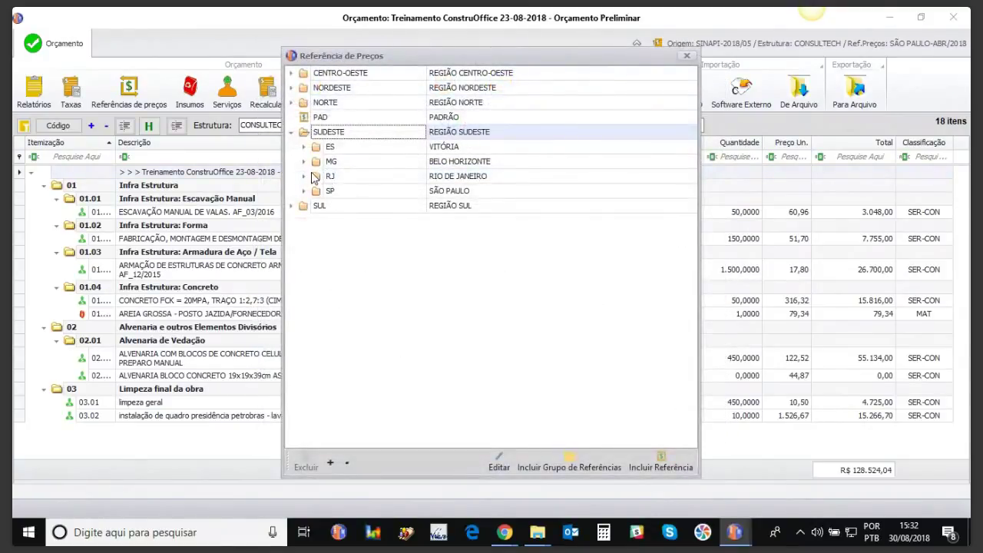
left_click(305, 191)
double_click(357, 208)
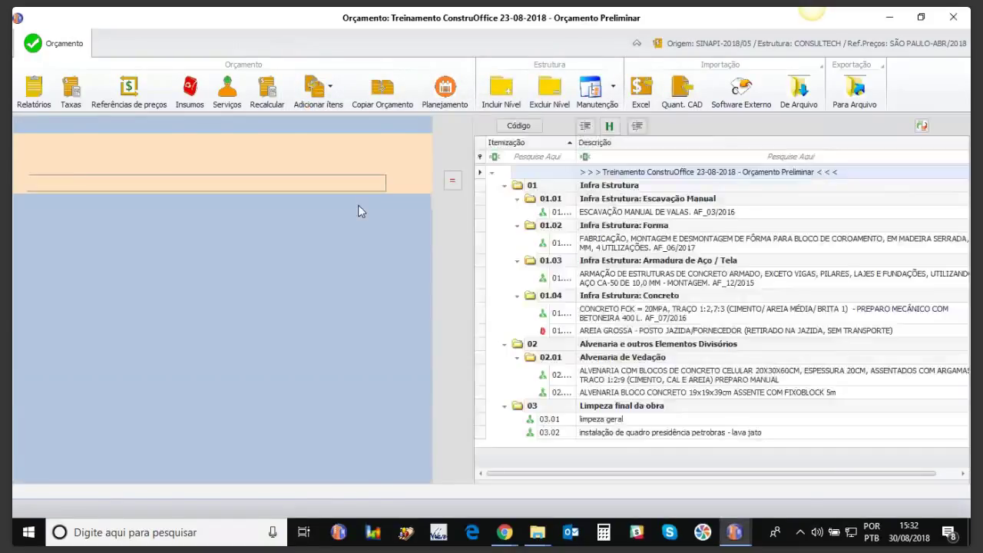
Step: Search 'limpeza' and insert the LIMPEZA FORRO composition into stage 03
left_click(178, 188)
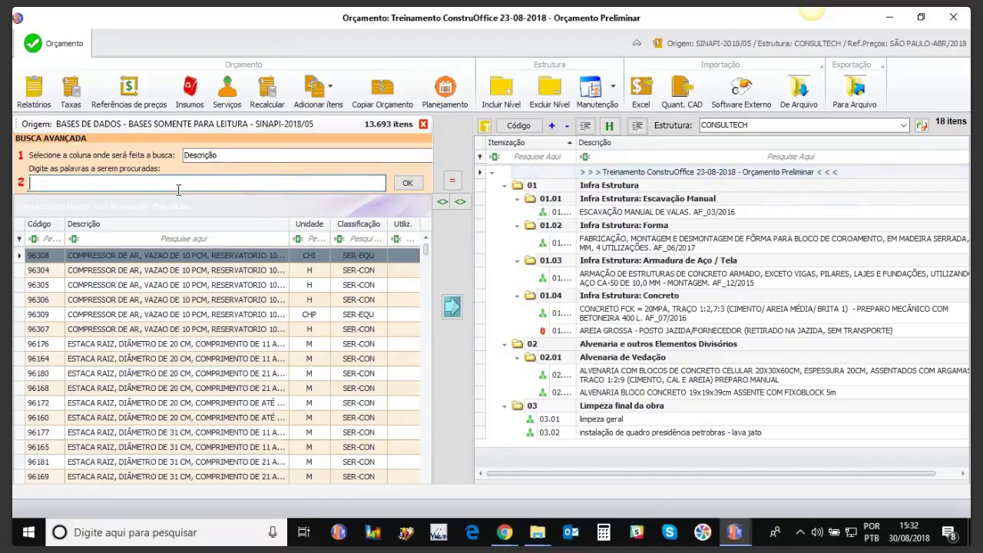
type("limpeza")
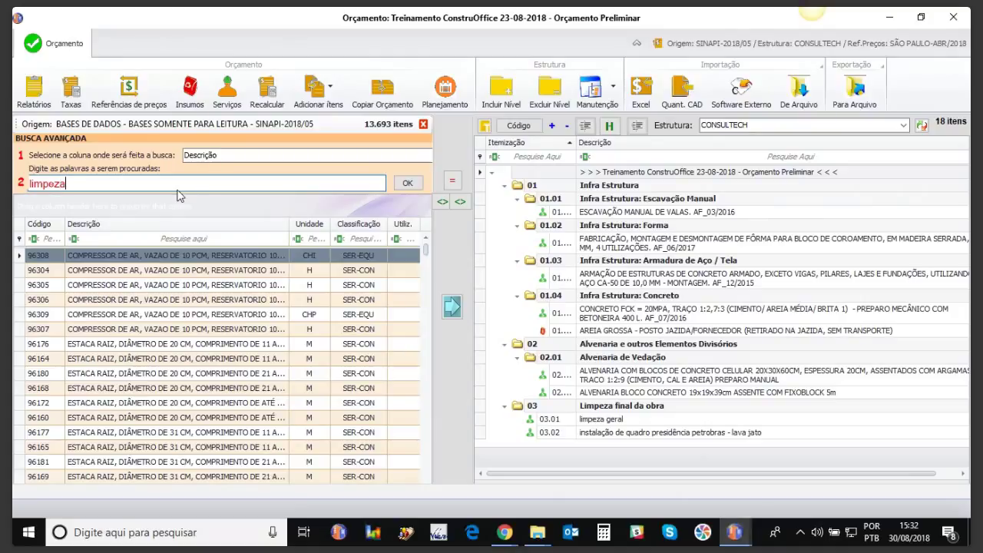
left_click(405, 183)
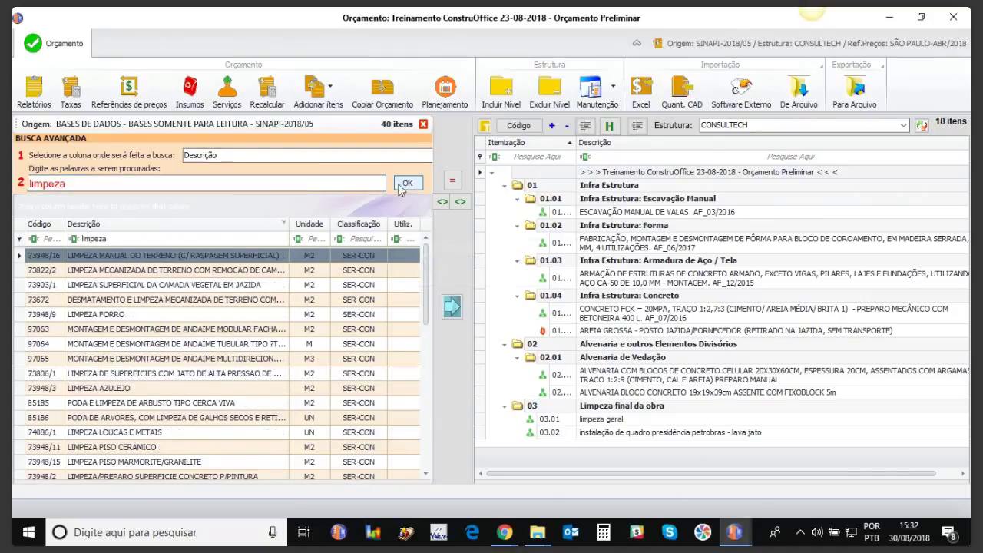
left_click(112, 316)
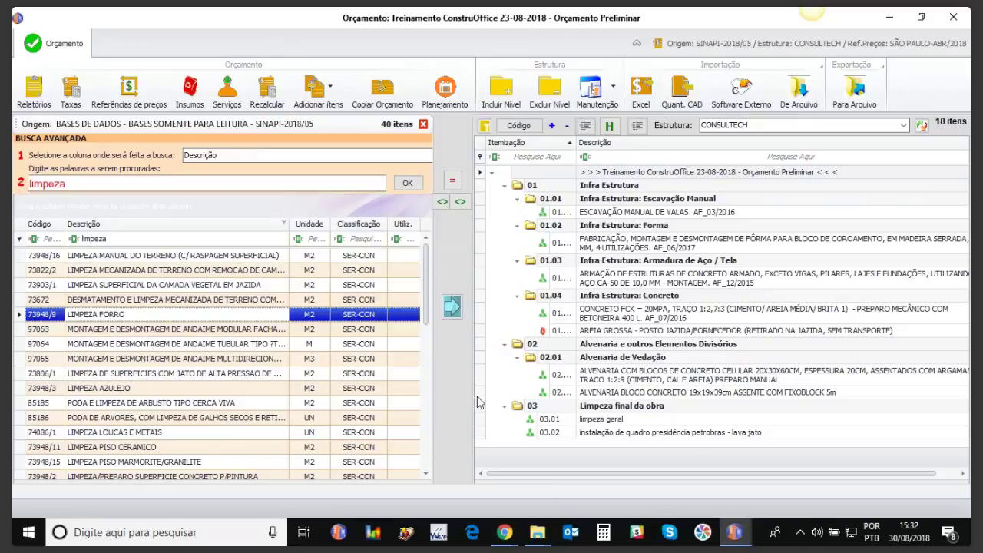
left_click(589, 410)
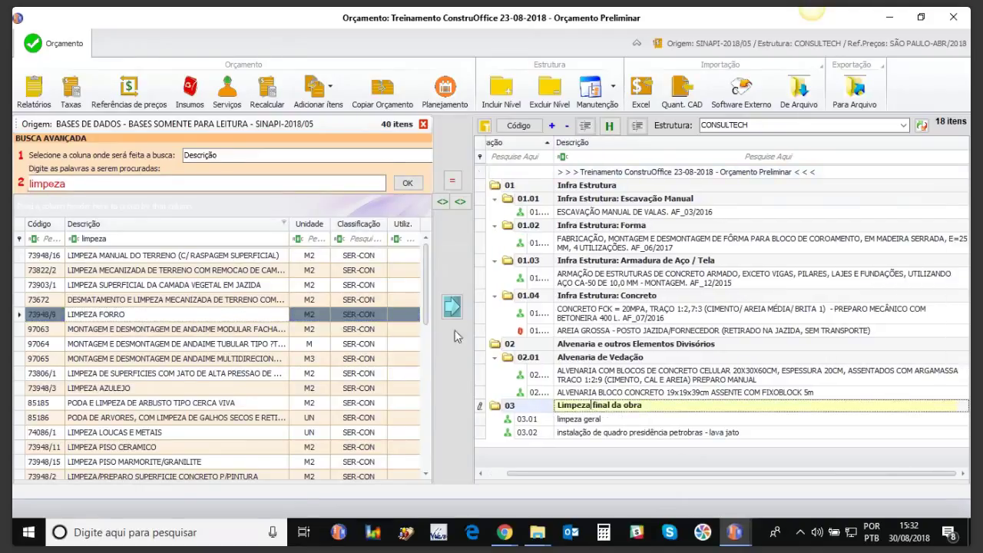
left_click(451, 307)
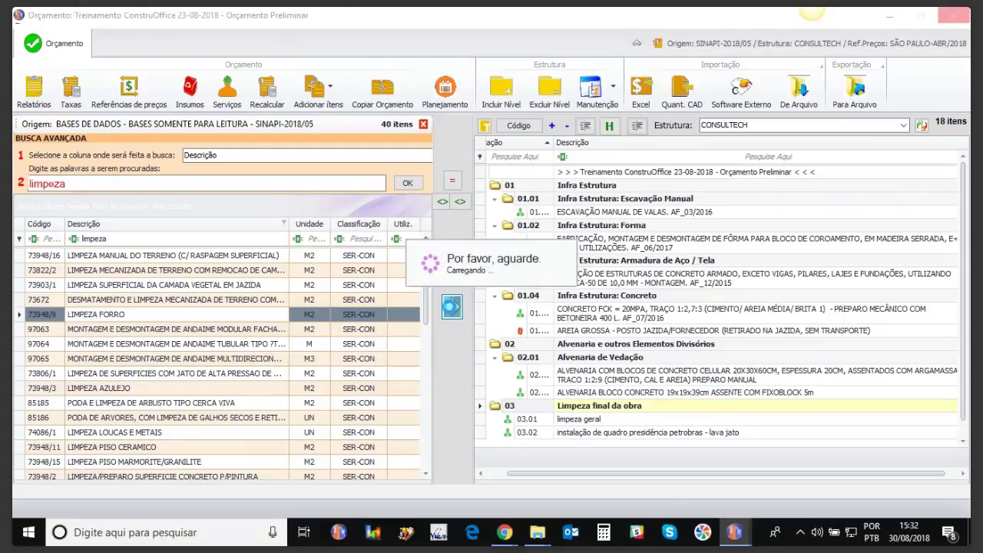
left_click(423, 125)
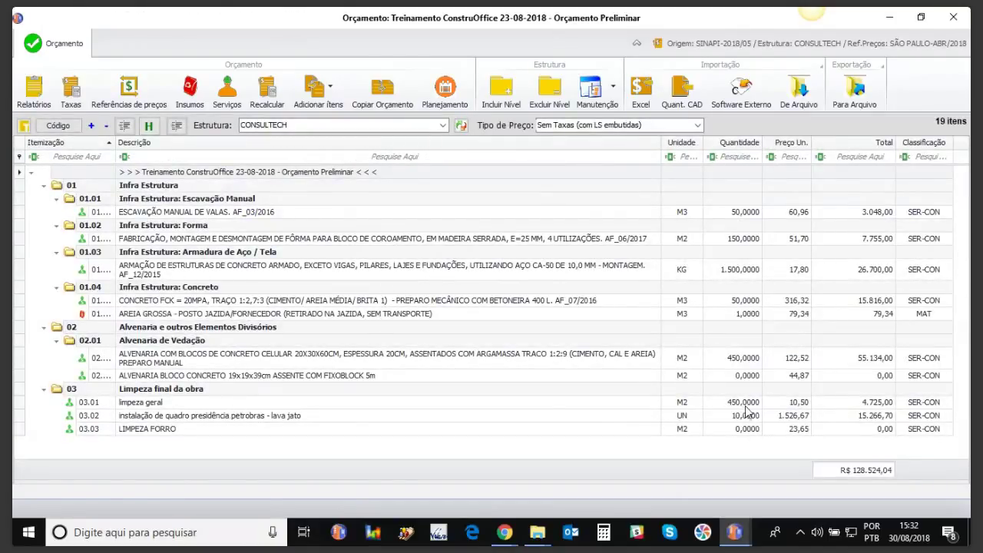
Step: Set the quantity of item 03.03 LIMPEZA FORRO to 1500 m²
left_click(739, 428)
type("1500")
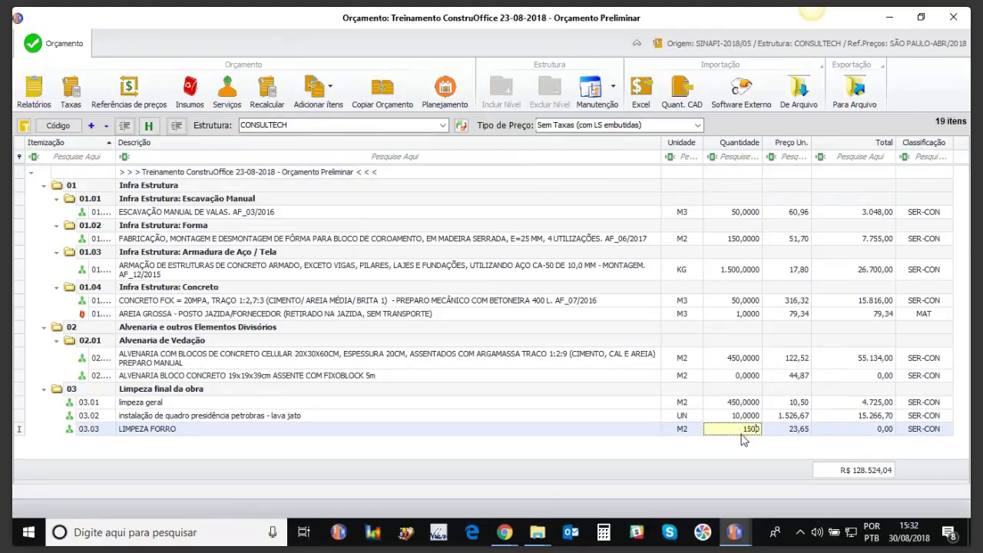
key("Up")
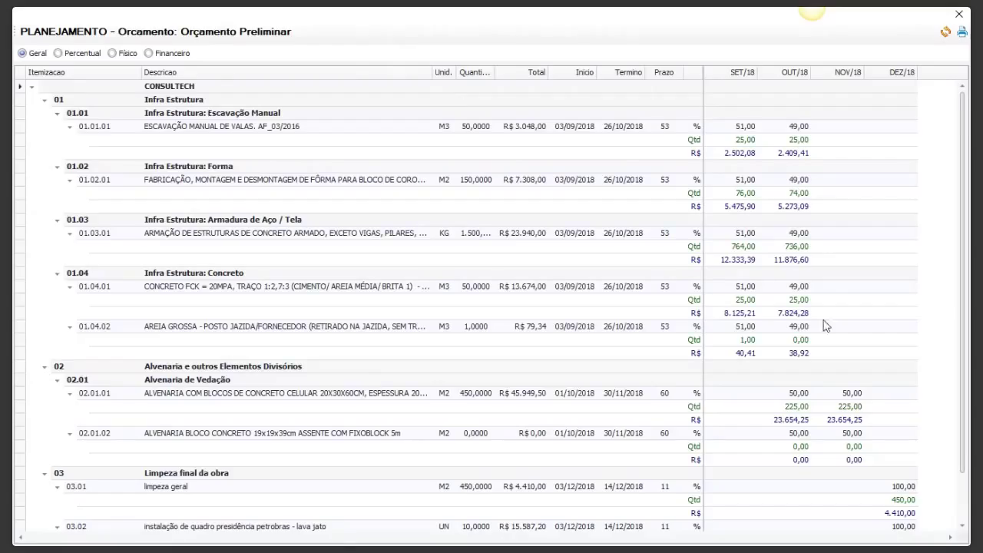
Step: Set LIMPEZA FORRO's start date to 06/08/2018 in the schedule
scroll(599, 522, "down", 2)
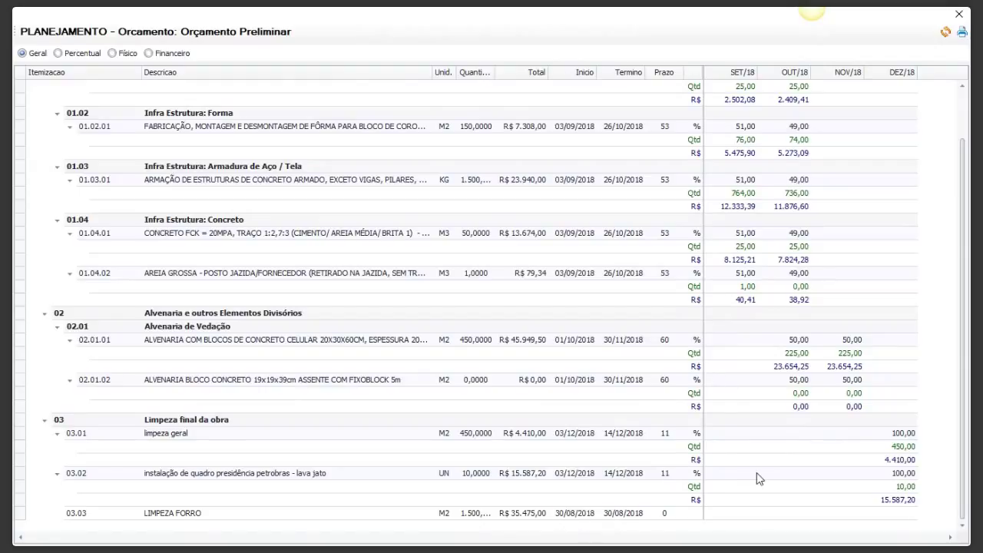
left_click(591, 516)
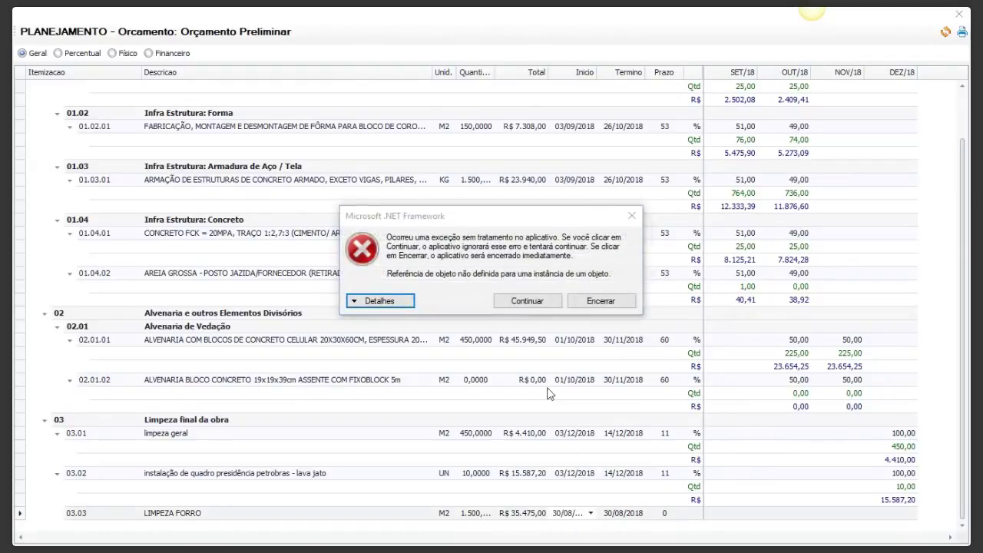
left_click(519, 304)
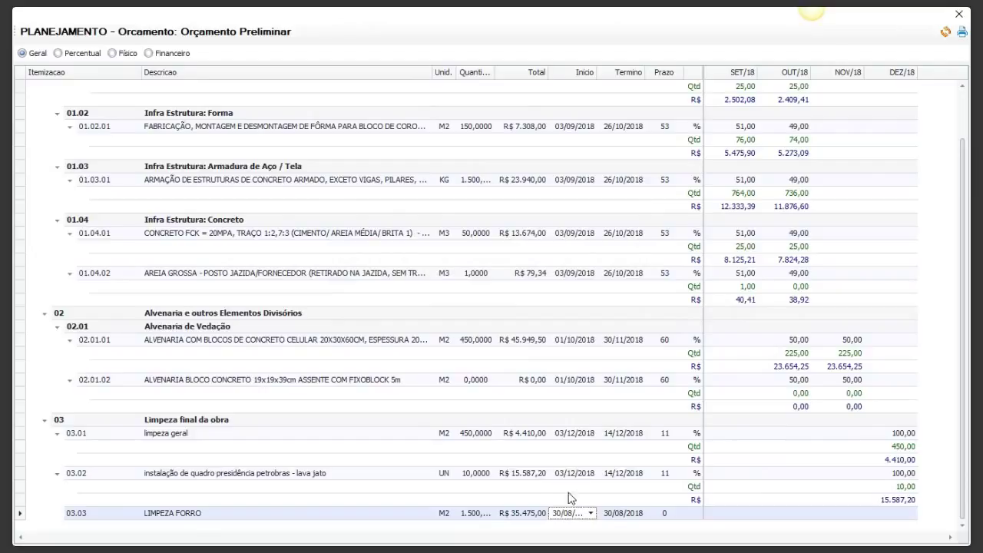
left_click(589, 513)
left_click(592, 514)
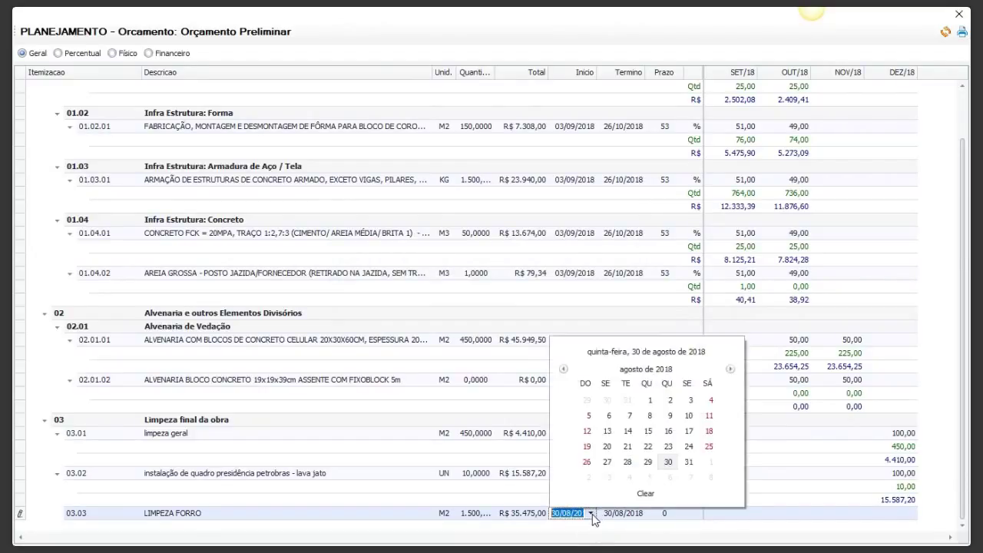
left_click(607, 417)
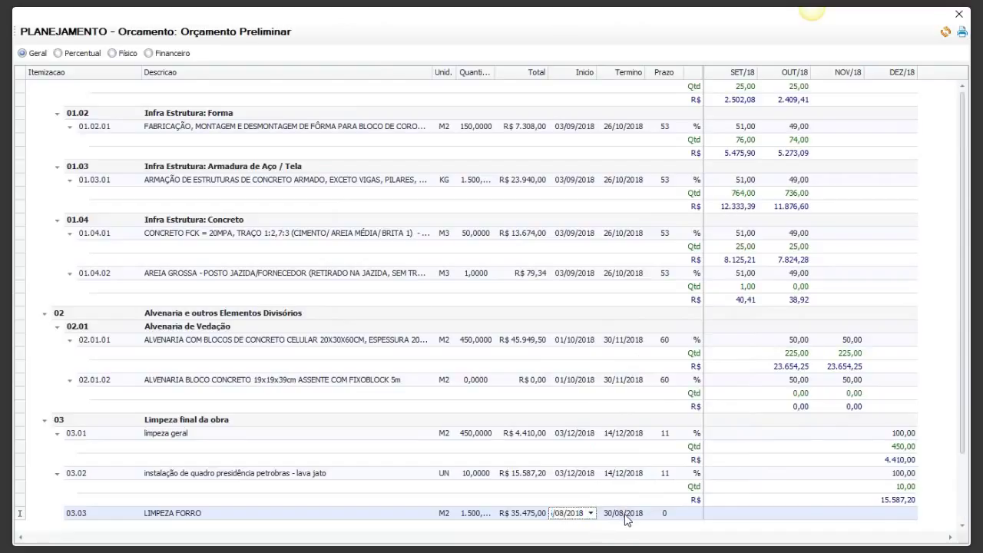
left_click(598, 514)
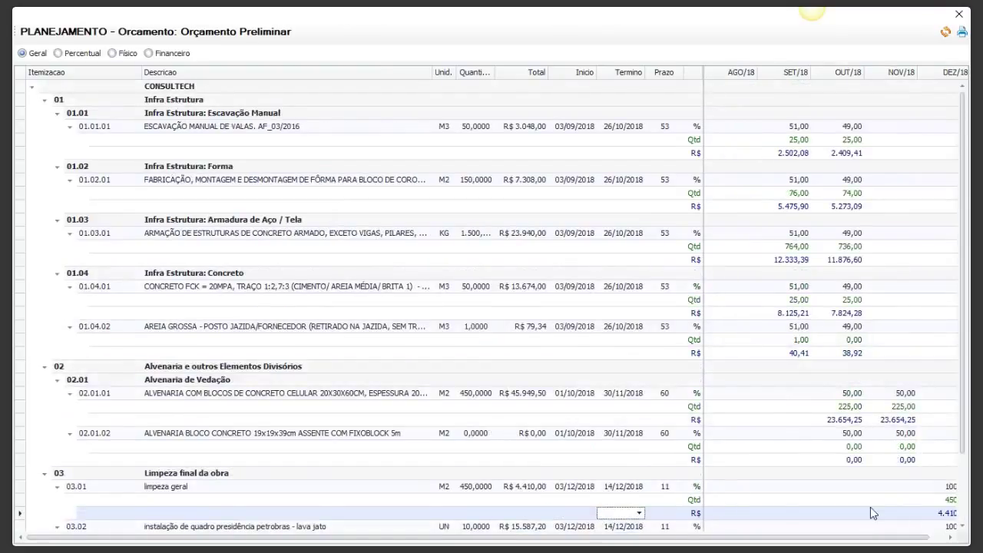
Step: Set LIMPEZA FORRO's end date to 28/09/2018 and close the schedule
scroll(966, 438, "down", 2)
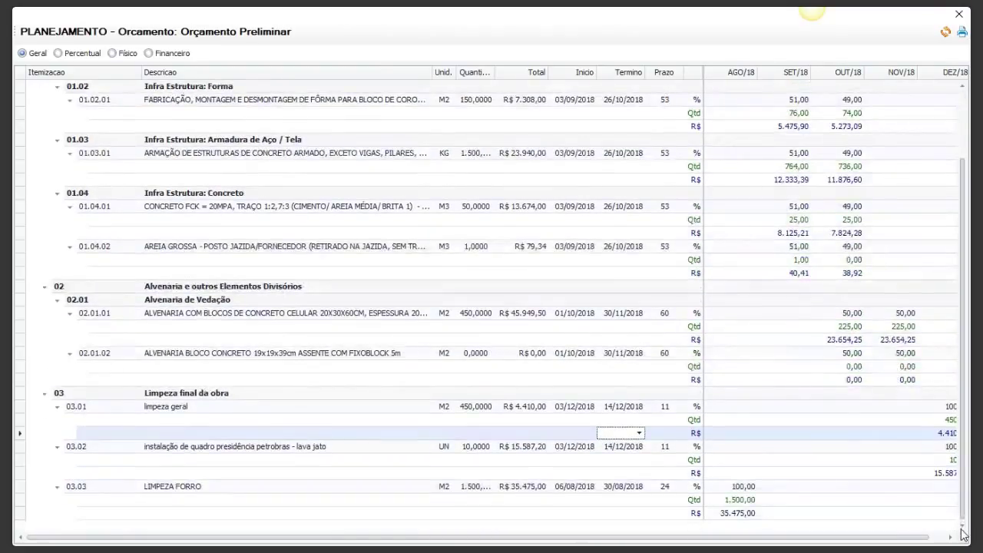
left_click(619, 487)
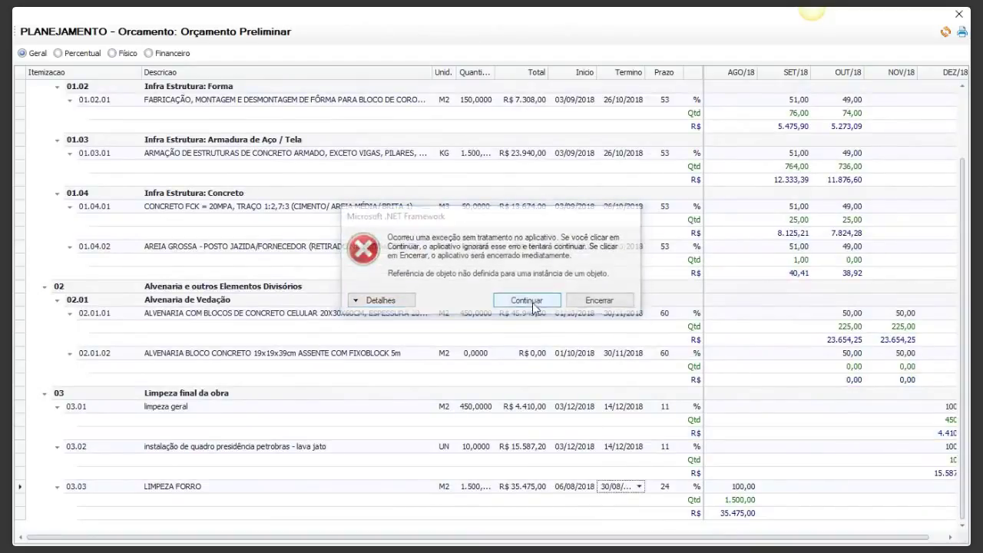
left_click(527, 300)
left_click(638, 486)
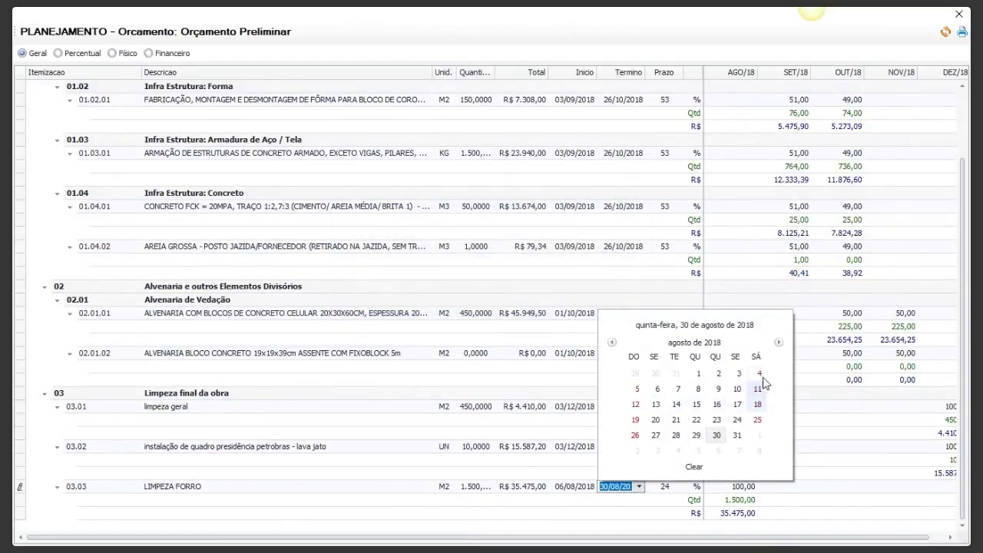
left_click(777, 342)
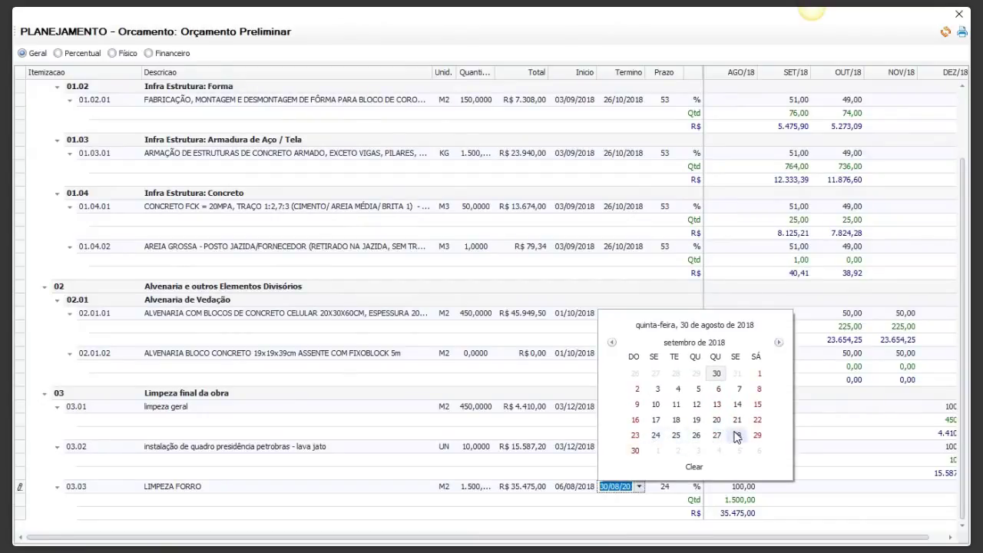
left_click(736, 435)
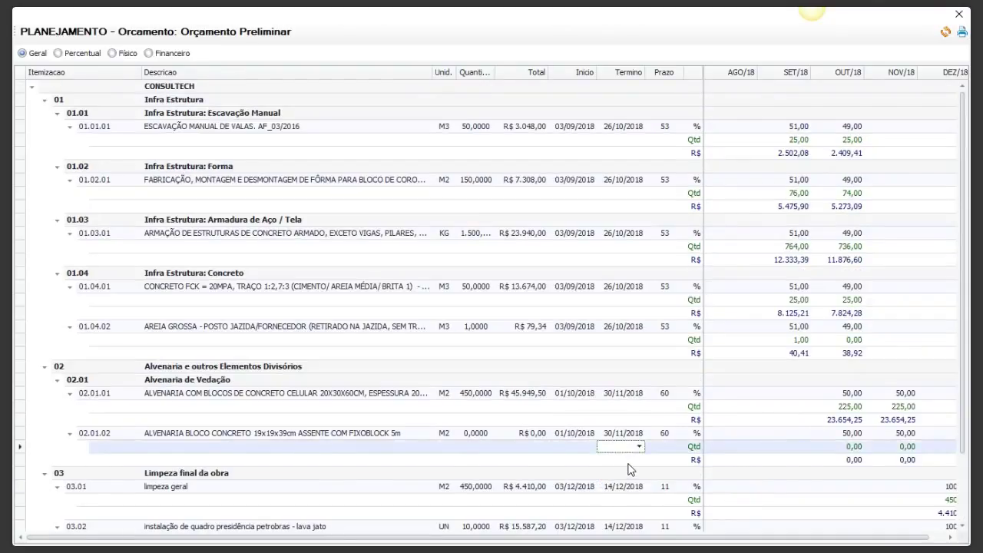
scroll(966, 360, "down", 2)
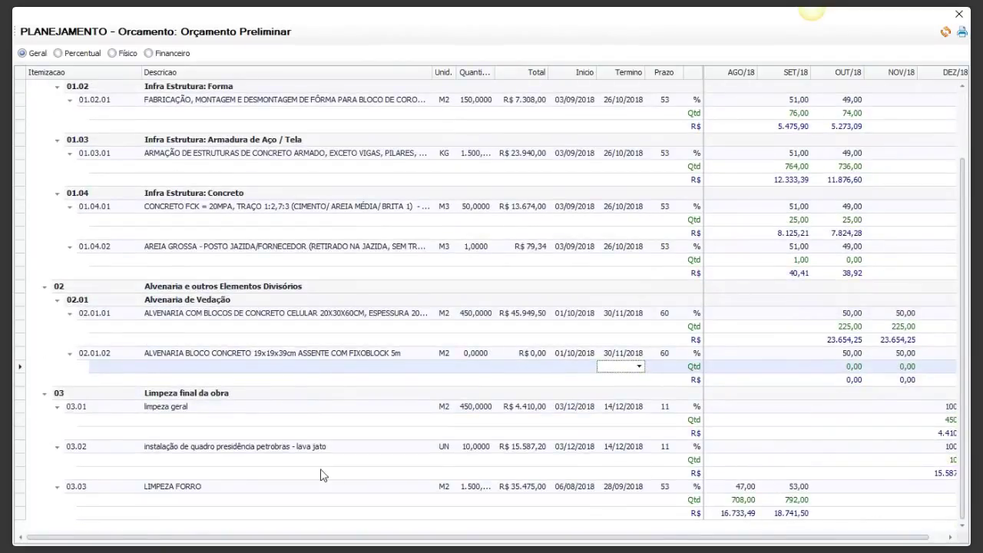
left_click(959, 16)
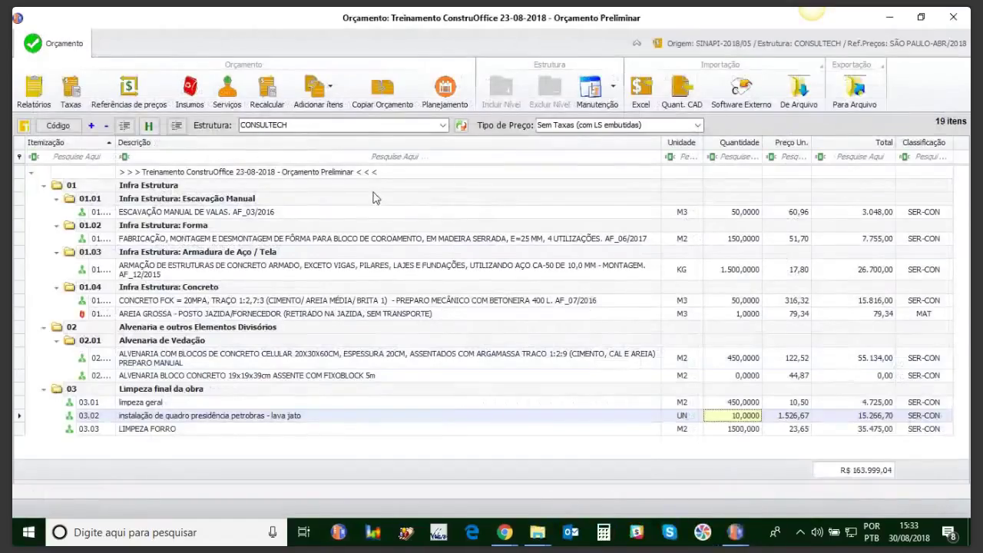
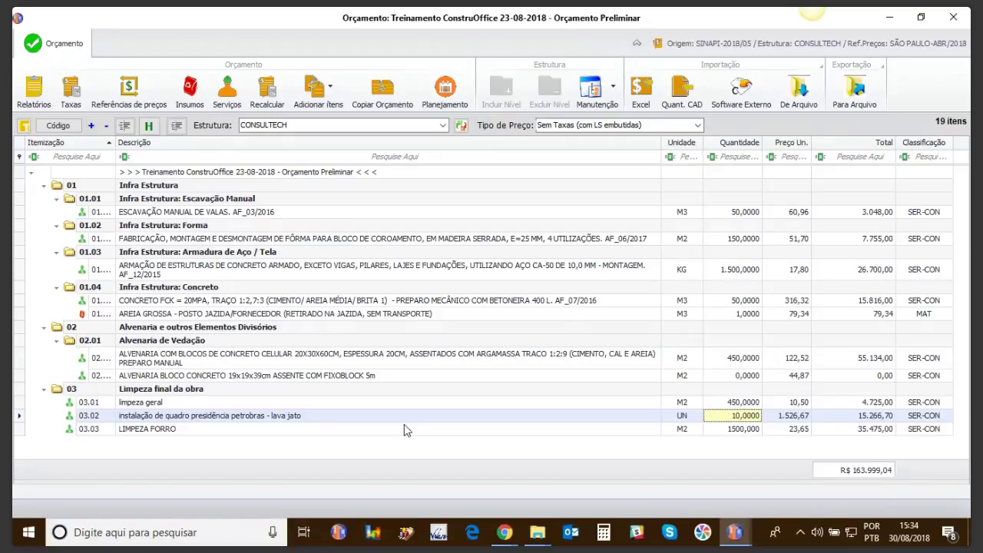
Step: Close the current budget and add a new budget named Orçamento Escel to the training obra
left_click(953, 16)
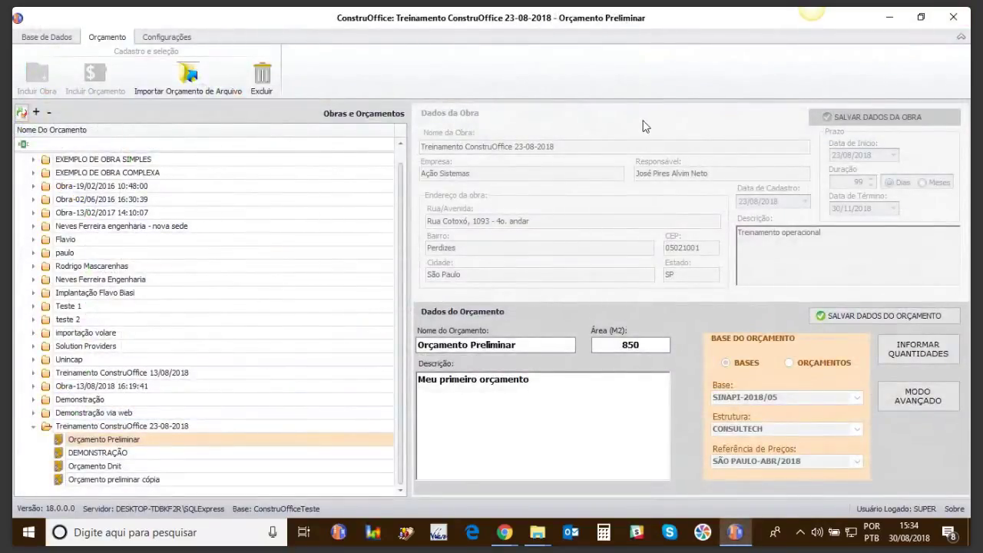
left_click(123, 429)
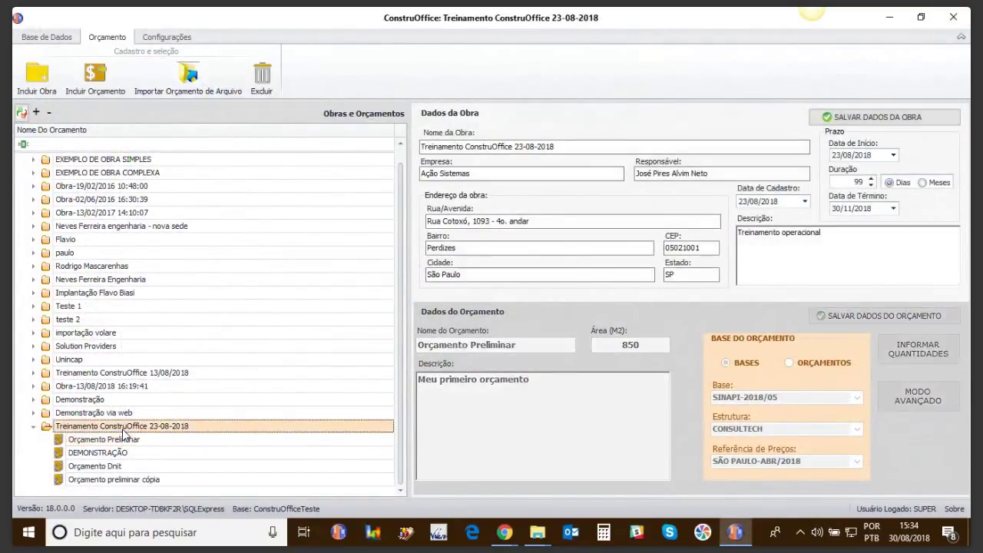
left_click(96, 75)
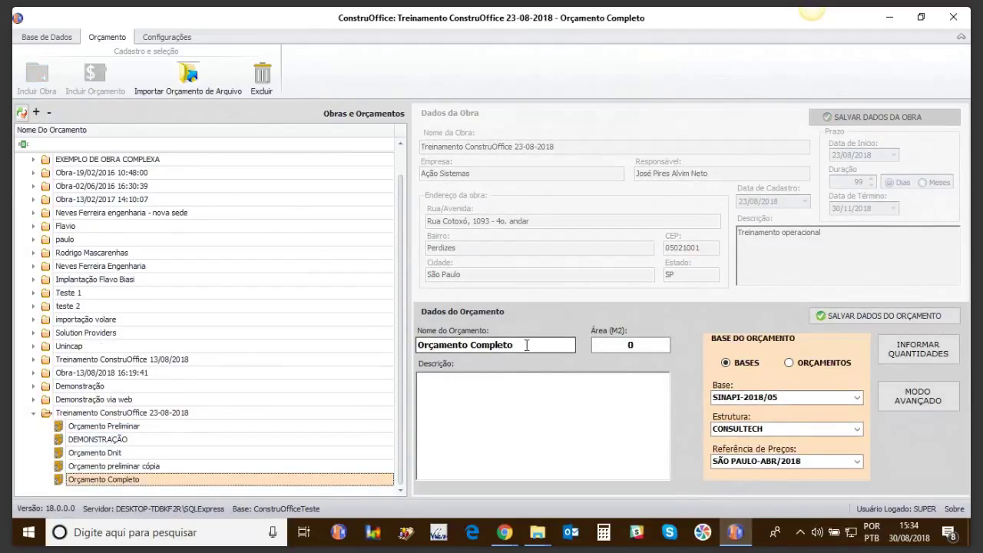
left_click_drag(521, 347, 469, 347)
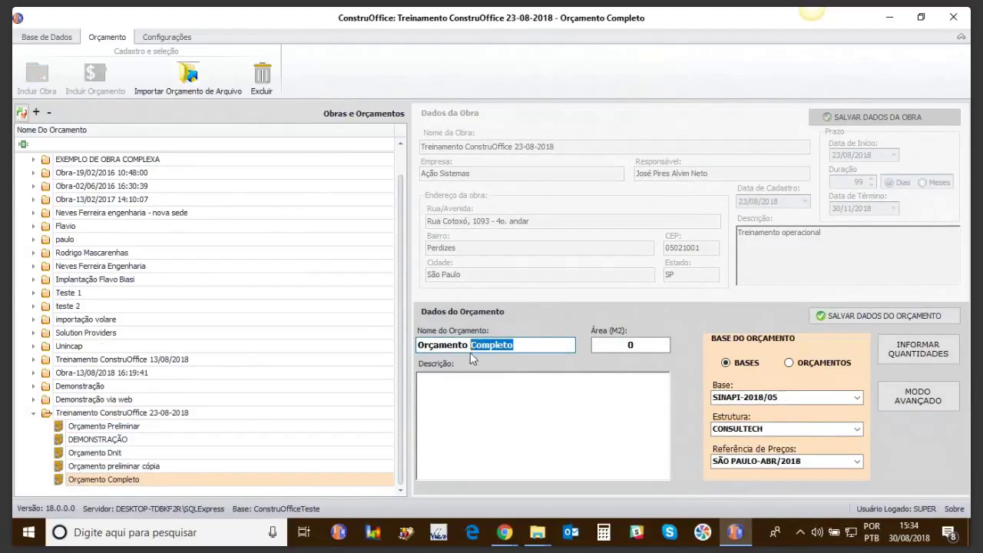
type("Esce")
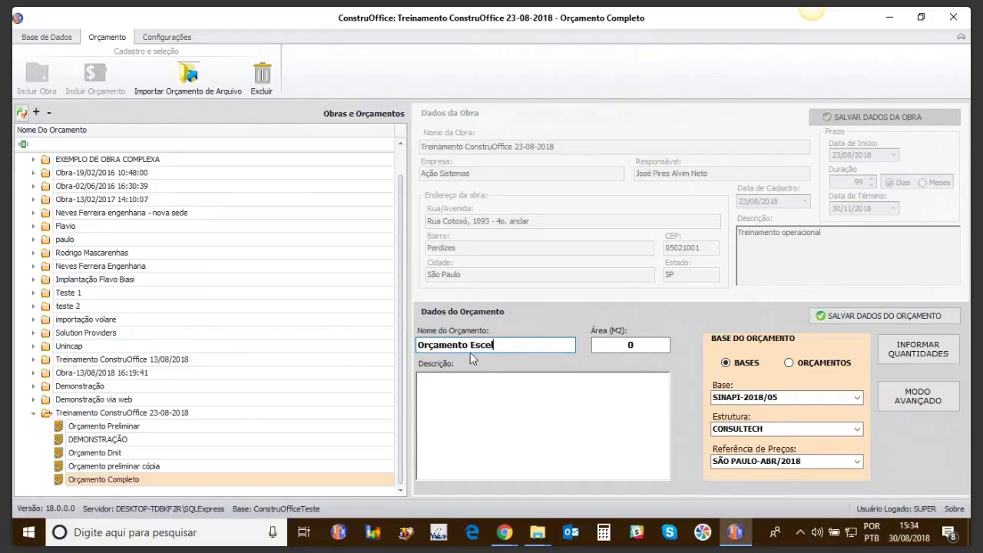
type("l")
Step: Give Orçamento Escel a 150 m² area and the SINAPI-2018/06 price base, then save it
left_click(656, 347)
type("150")
left_click(658, 410)
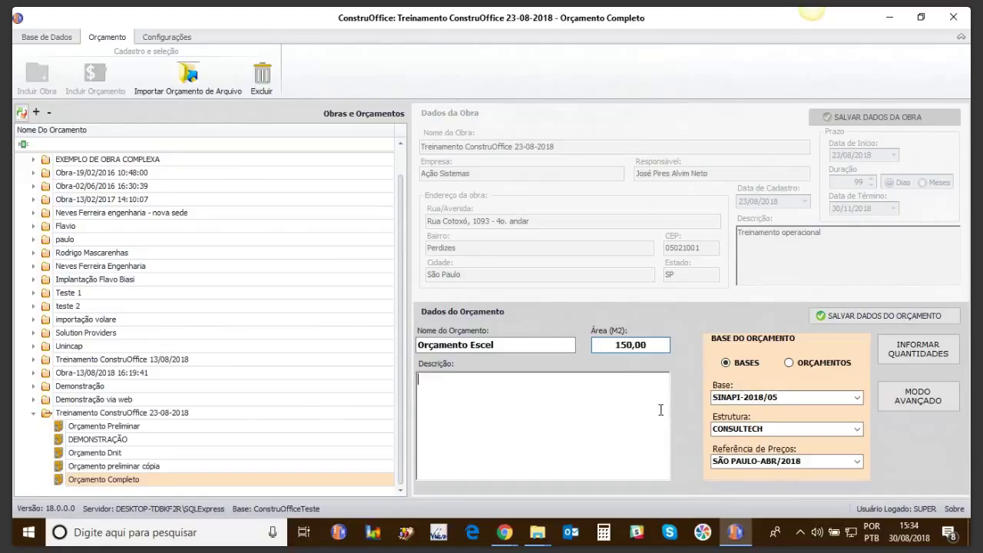
left_click(859, 397)
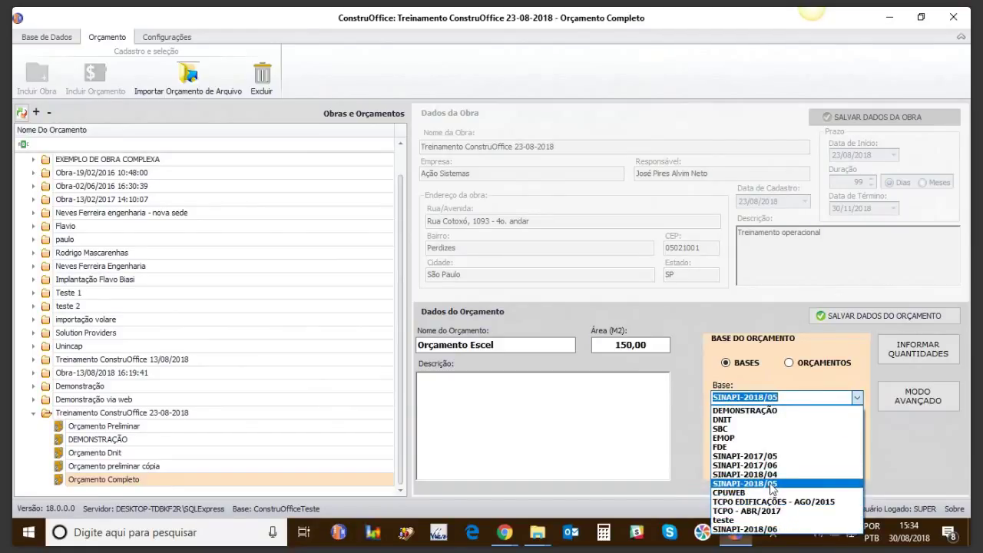
left_click(777, 529)
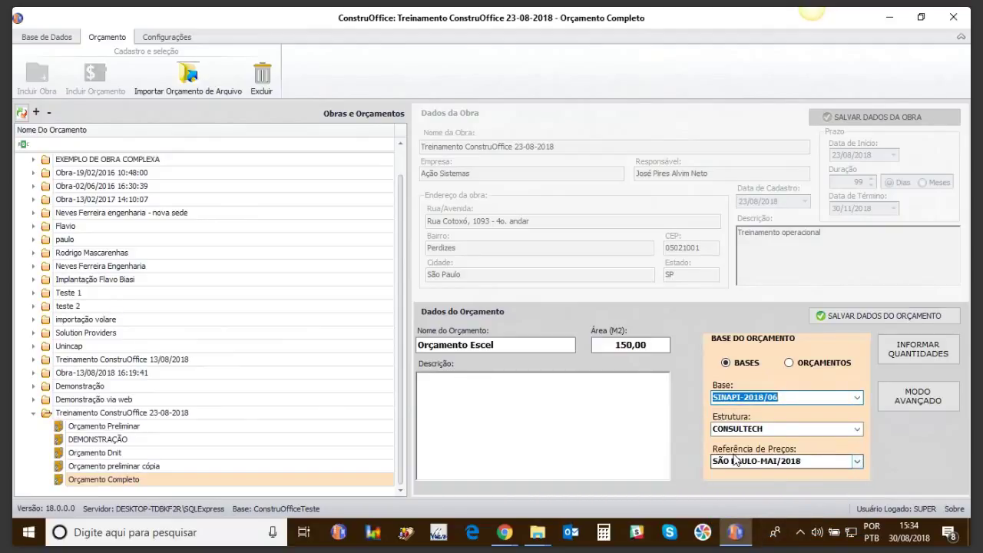
left_click(859, 317)
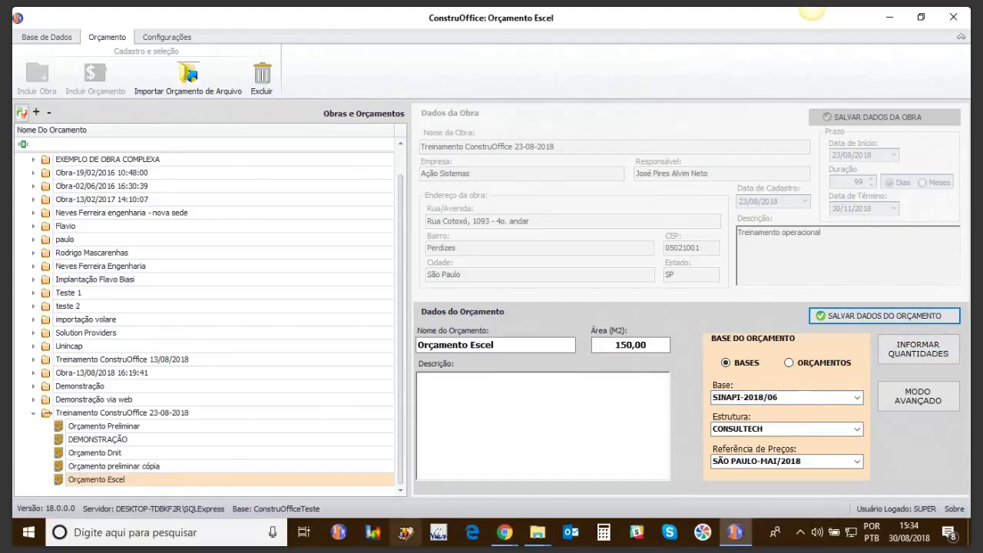
Step: Open the Arquivos folder in ConstruOffice 18, widen the Nome column, and select the Jundiaí civil spreadsheet
mouse_move(542, 541)
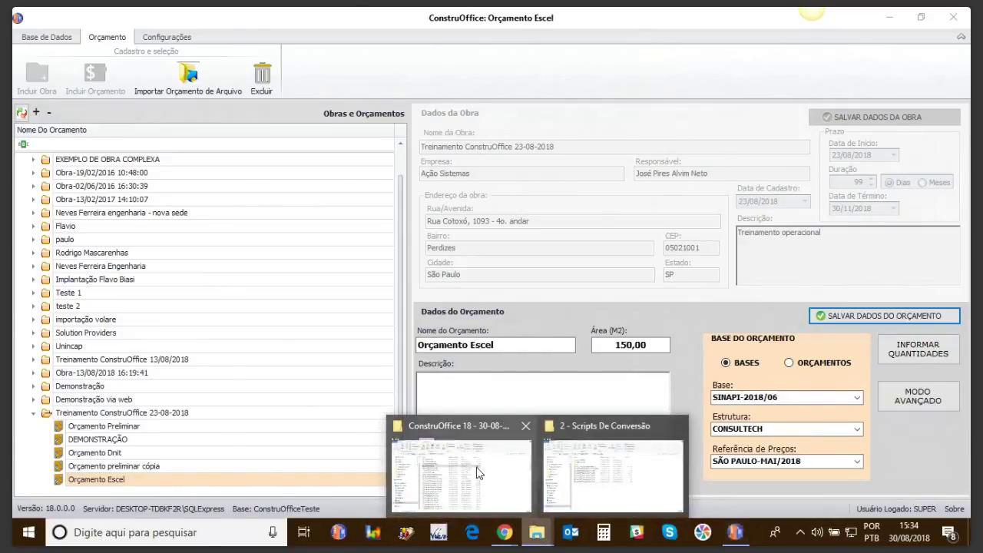
left_click(478, 470)
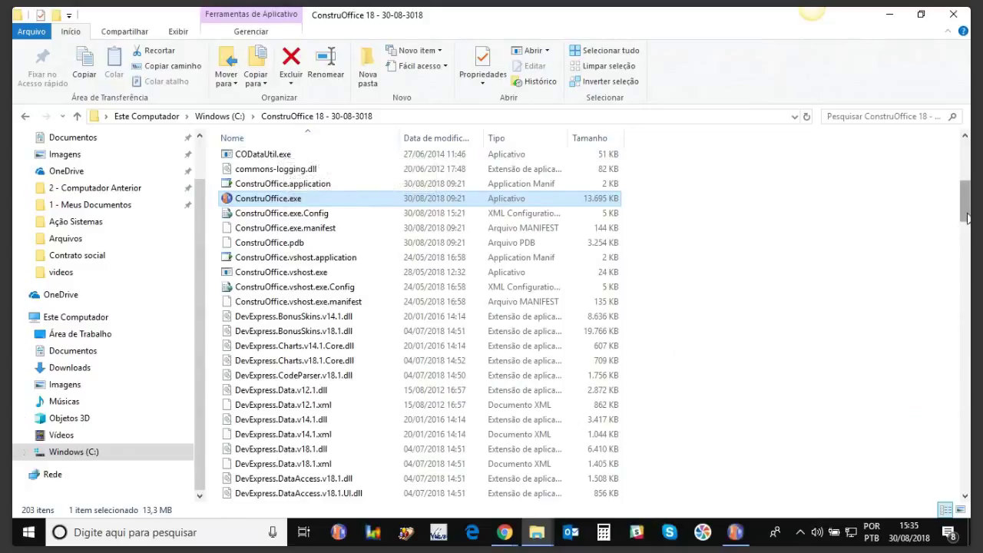
left_click_drag(965, 187, 966, 148)
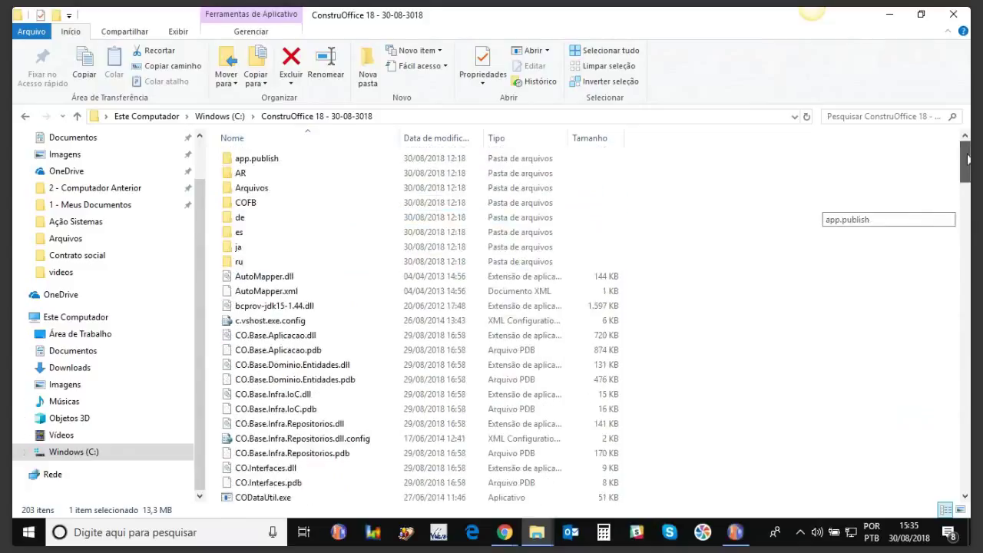
double_click(298, 192)
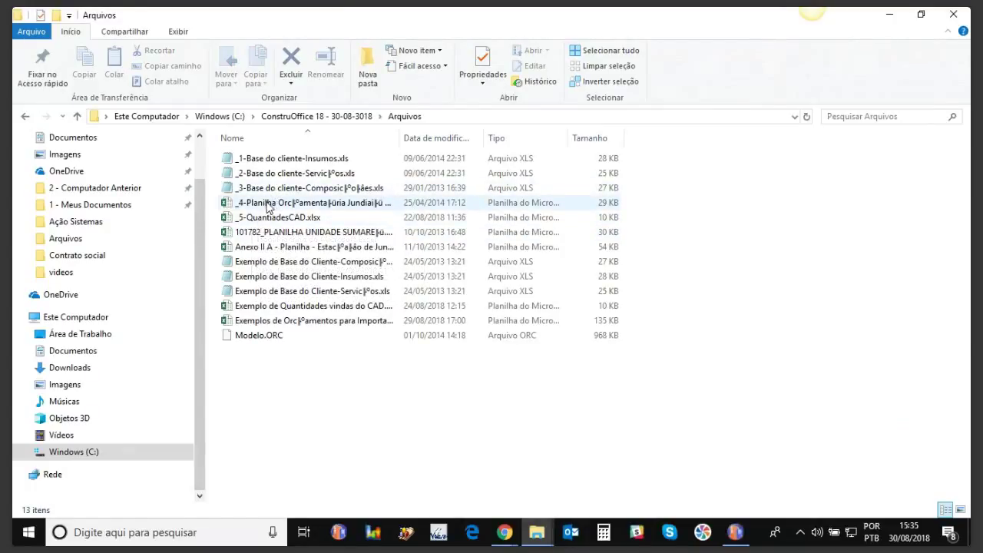
left_click_drag(403, 141, 506, 141)
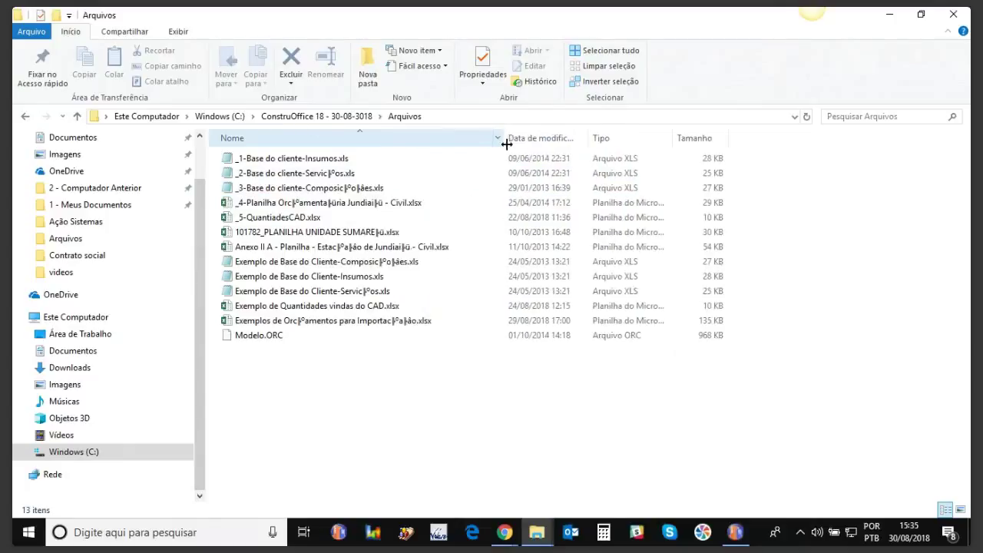
left_click(320, 207)
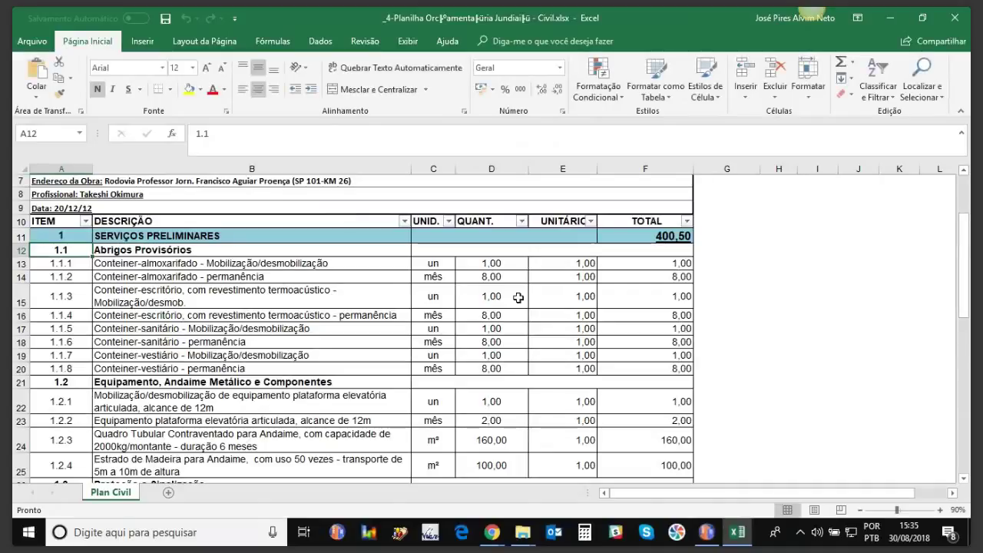
left_click_drag(963, 265, 963, 258)
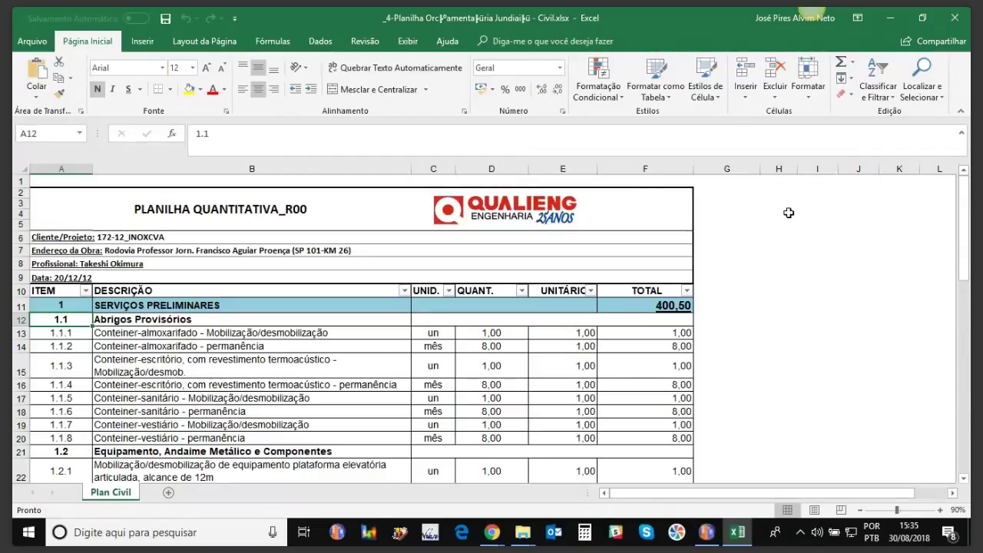
left_click(957, 29)
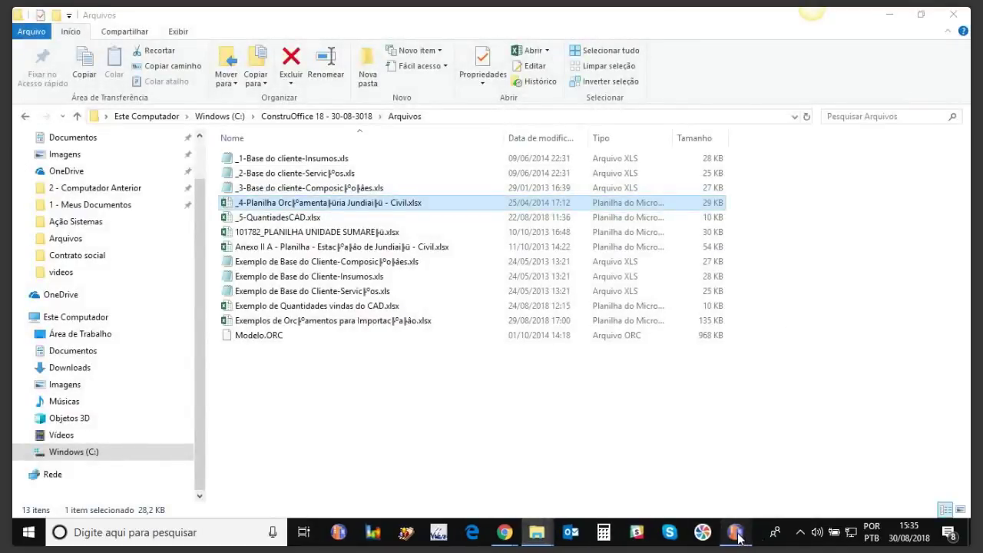
Step: Open the empty Orçamento Escel budget and start an Excel budget import
left_click(736, 533)
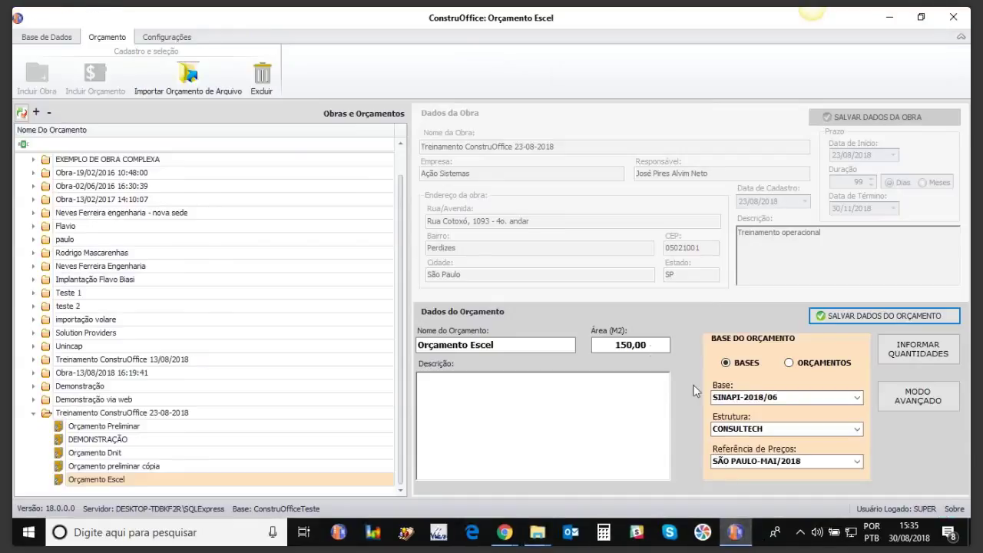
double_click(112, 481)
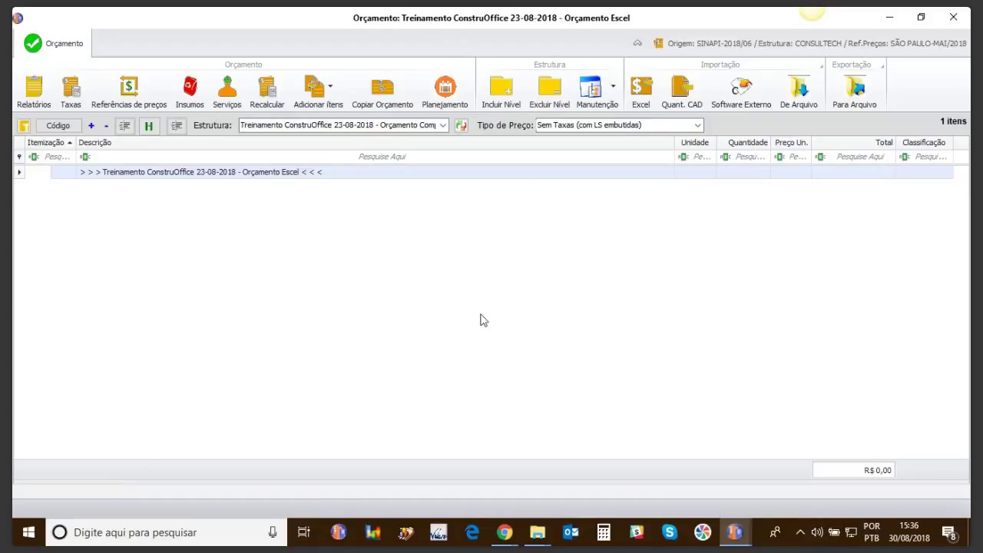
left_click(642, 94)
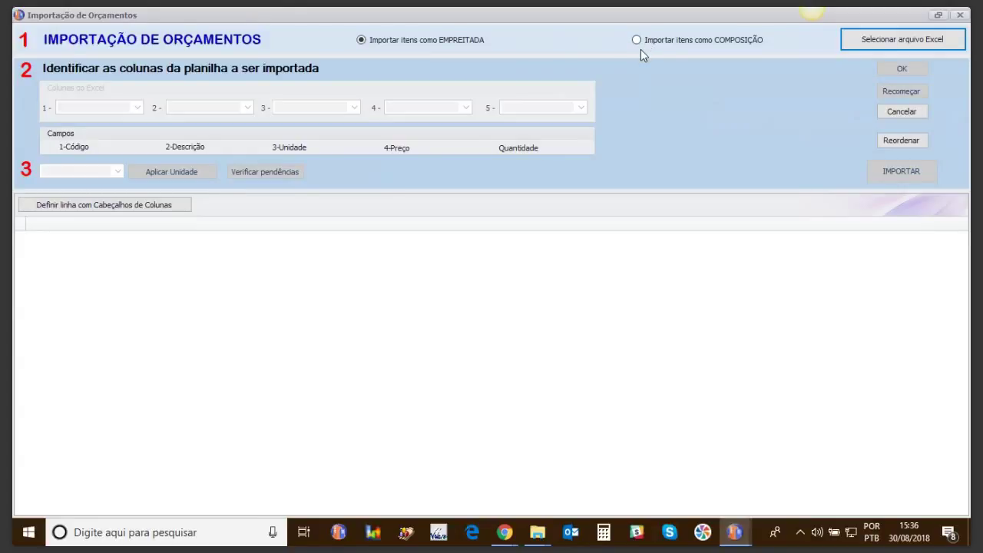
Step: Load the _4-Planilha Jundiaí - Civil.xlsx spreadsheet into the importer
left_click(865, 42)
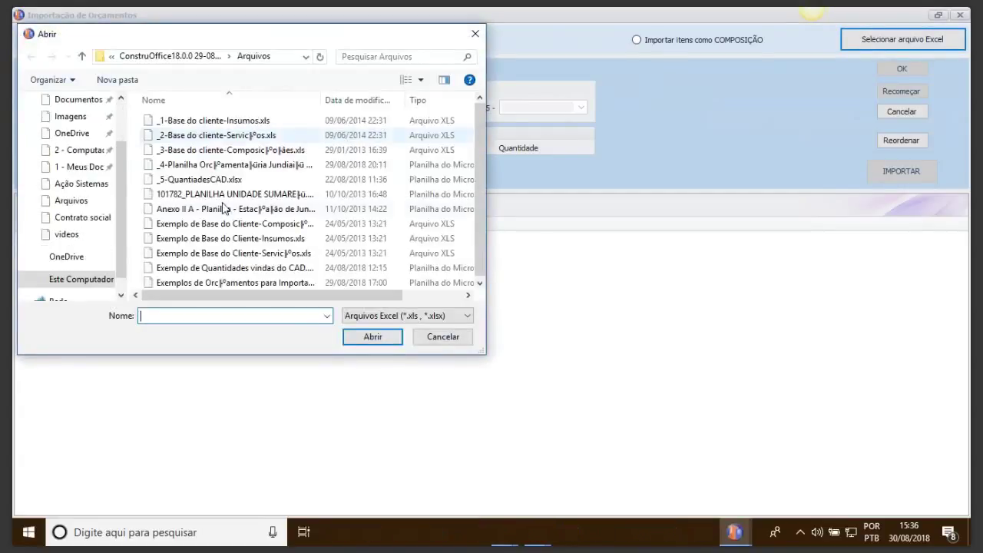
left_click(185, 170)
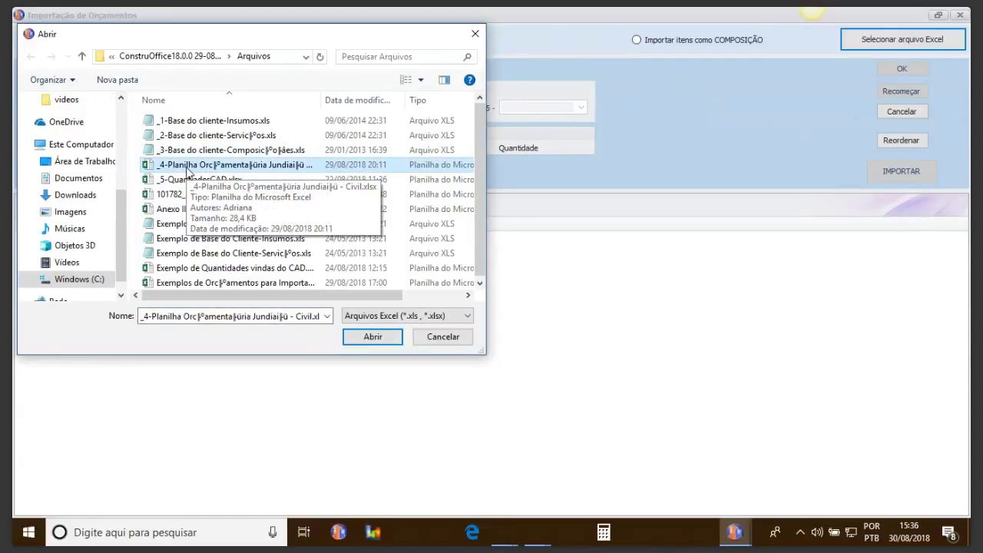
left_click(371, 337)
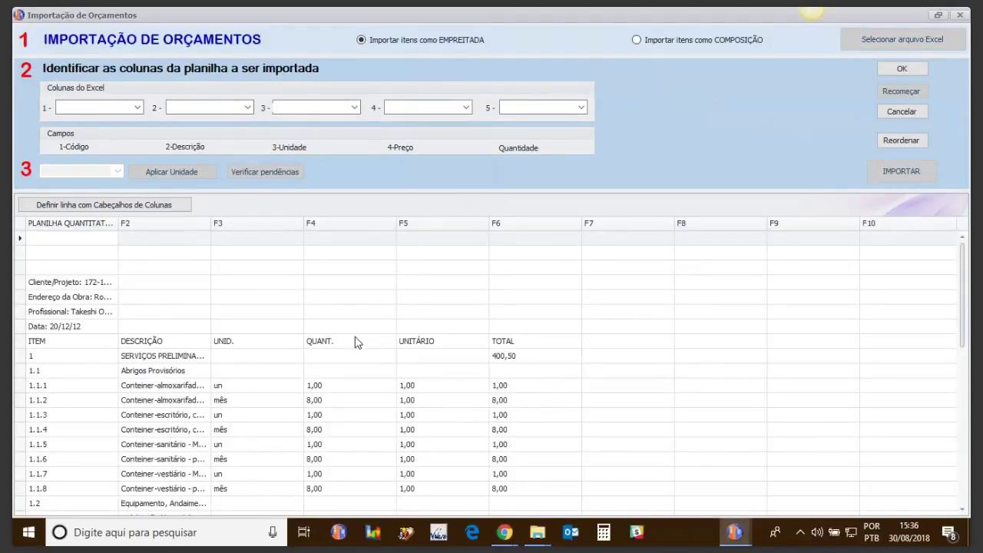
Step: Delete the title rows so the ITEM header row comes first
mouse_move(966, 280)
left_mouse_down()
mouse_move(960, 449)
mouse_move(959, 281)
left_mouse_up()
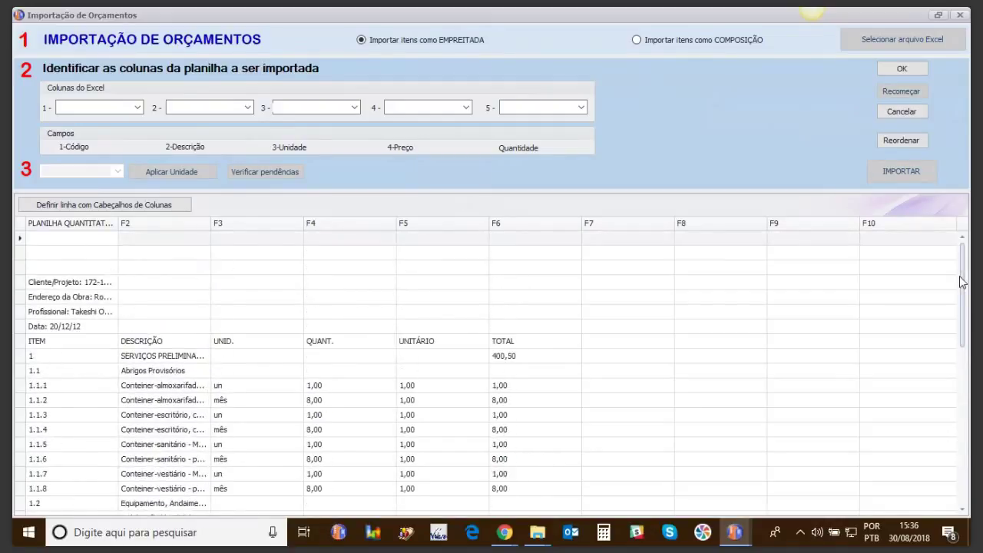
left_click_drag(21, 242, 23, 331)
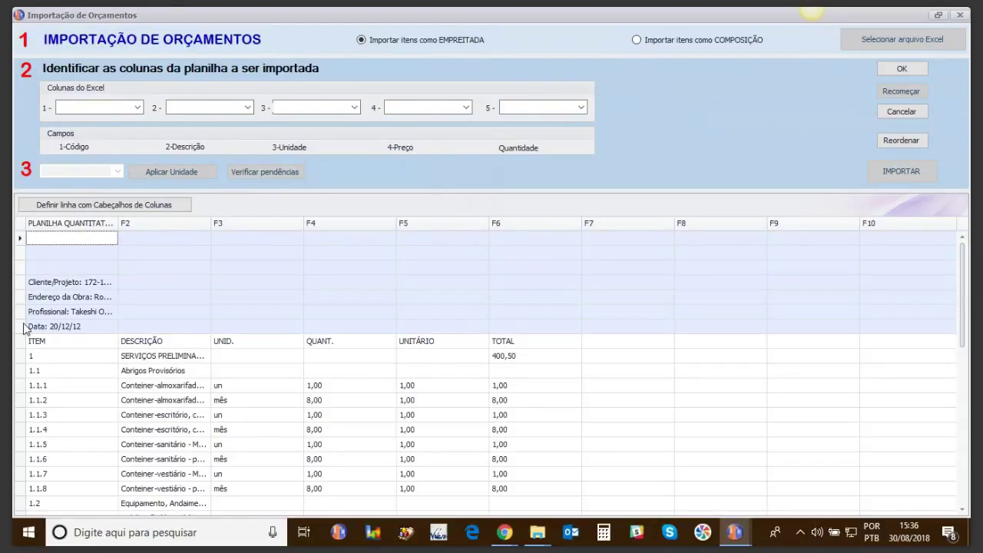
key("Delete")
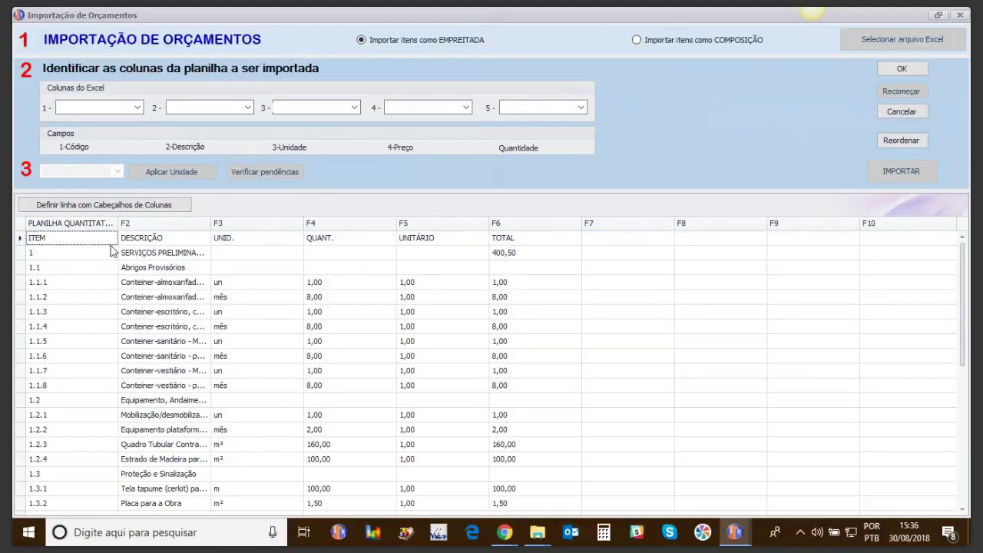
left_click(43, 238)
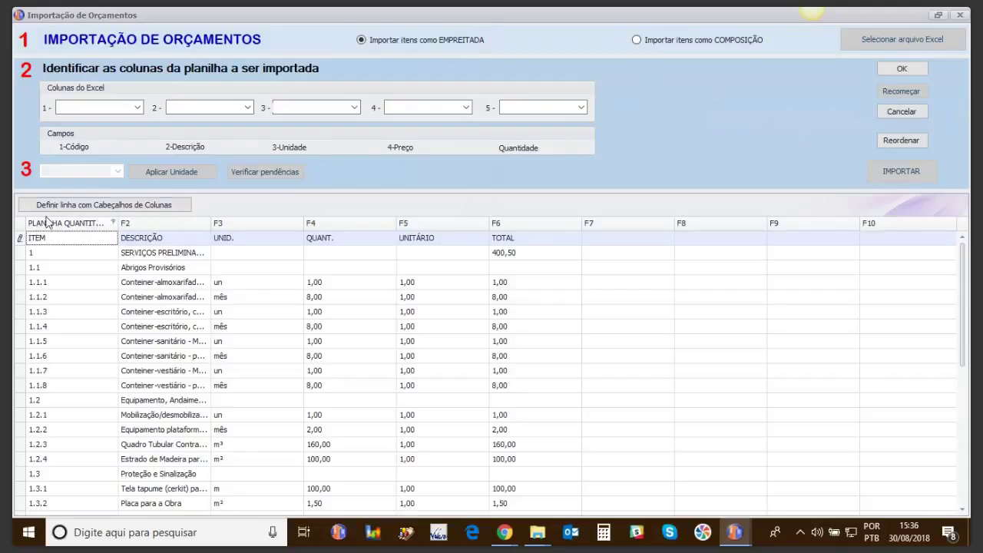
Step: Use the ITEM row as column headers and map ITEM to Código
left_click(55, 206)
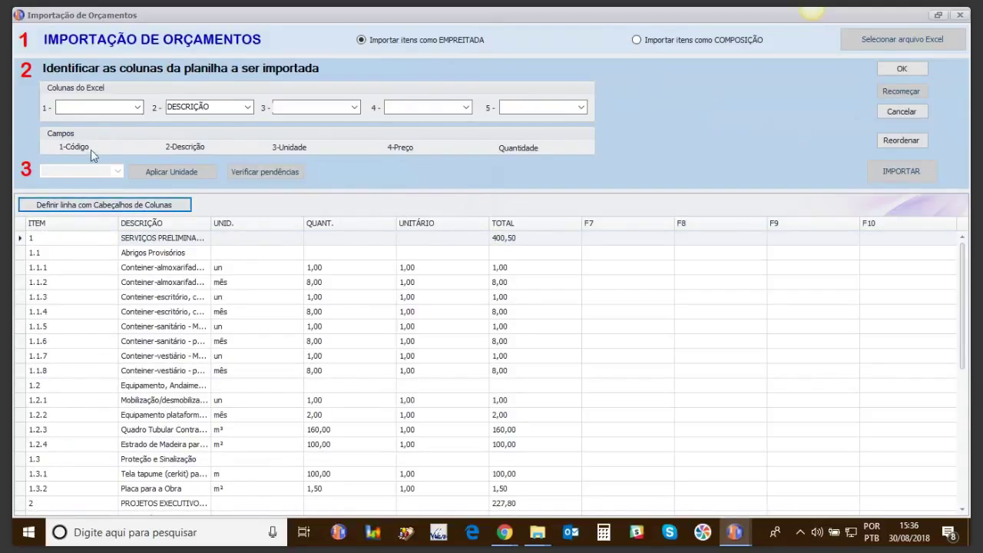
left_click(131, 112)
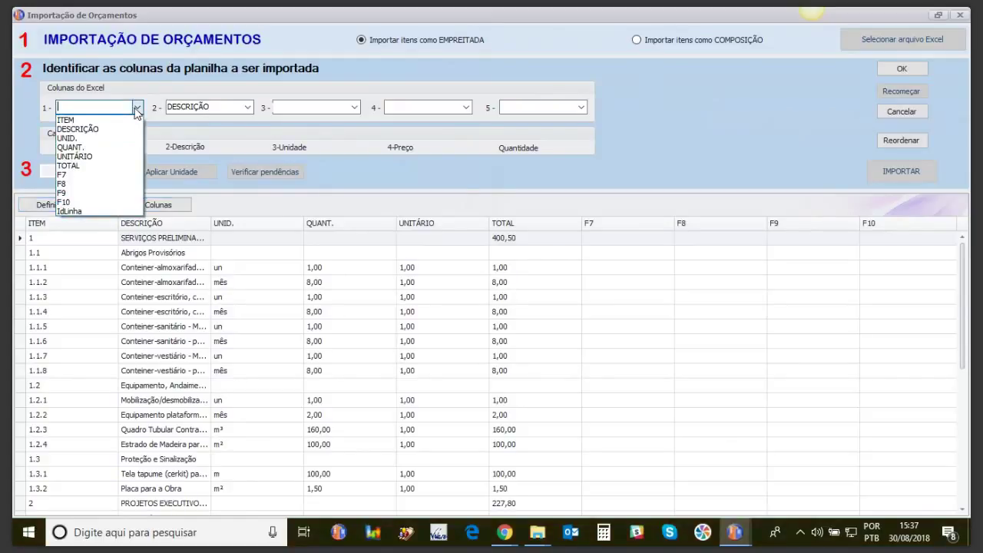
left_click(106, 120)
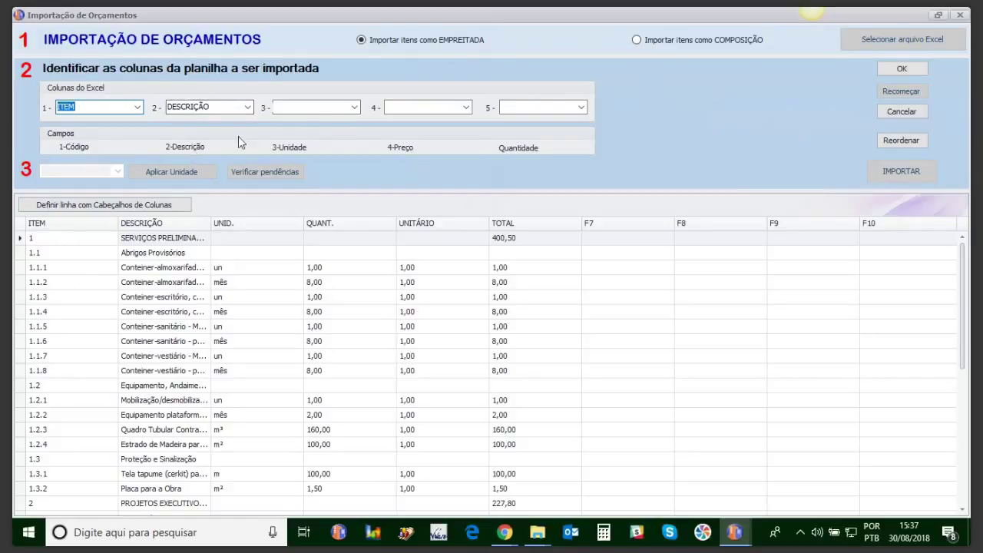
Step: Map UNID., UNITÁRIO and QUANT. to unit, price and quantity, then confirm the mapping
left_click(354, 107)
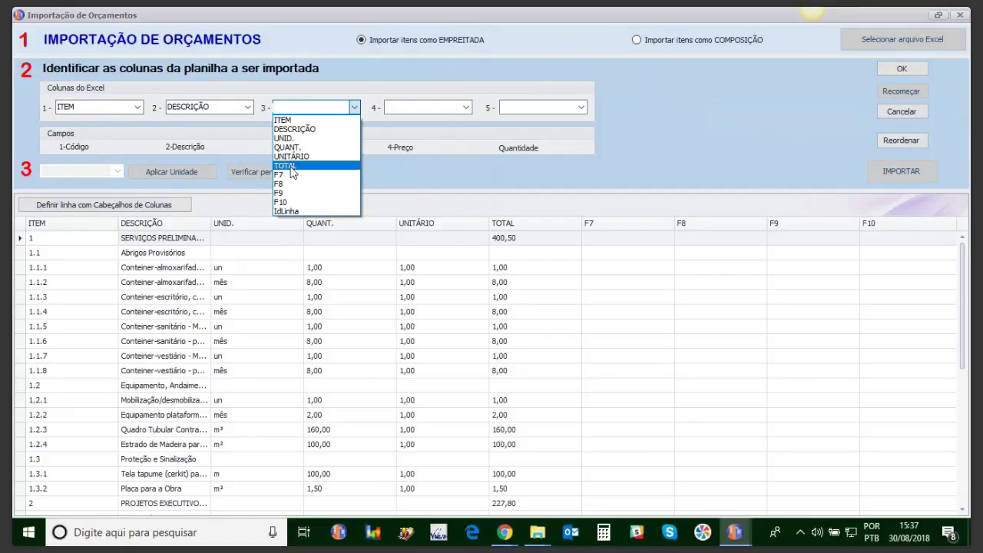
left_click(442, 185)
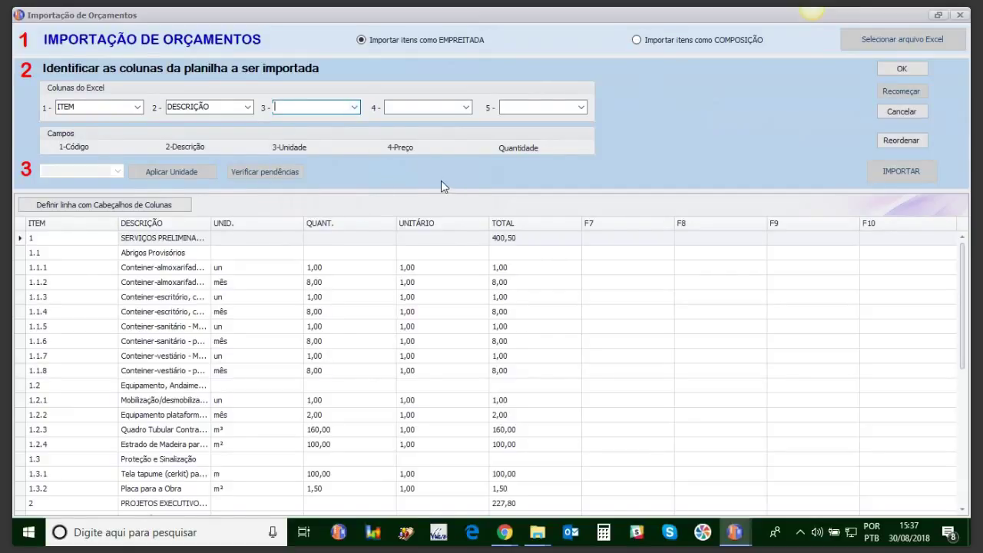
left_click(355, 107)
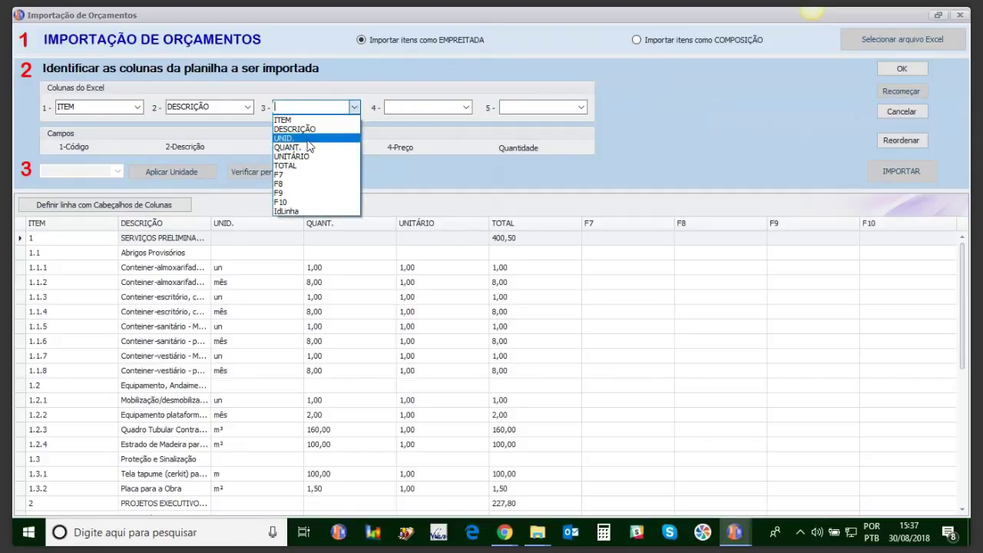
left_click(310, 140)
left_click(465, 108)
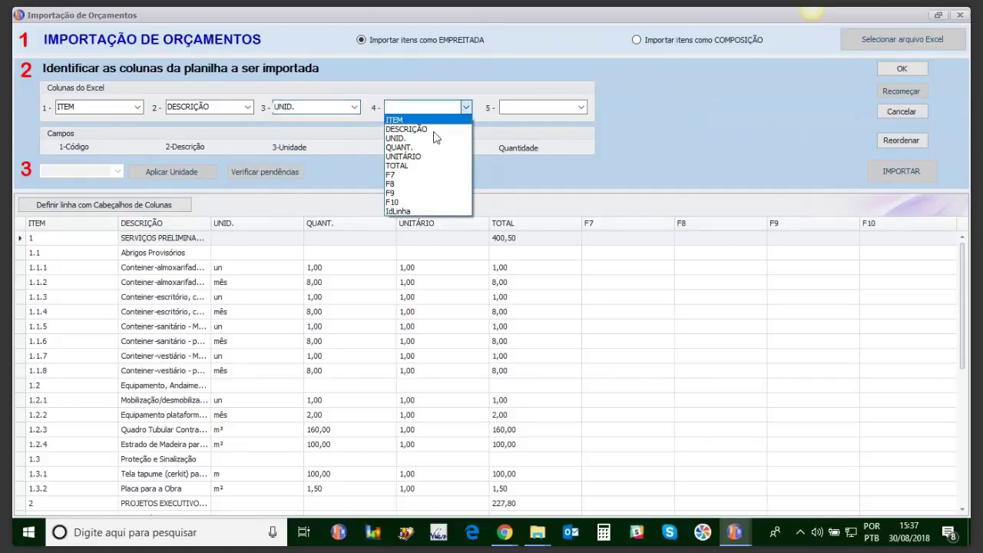
left_click(406, 158)
left_click(582, 112)
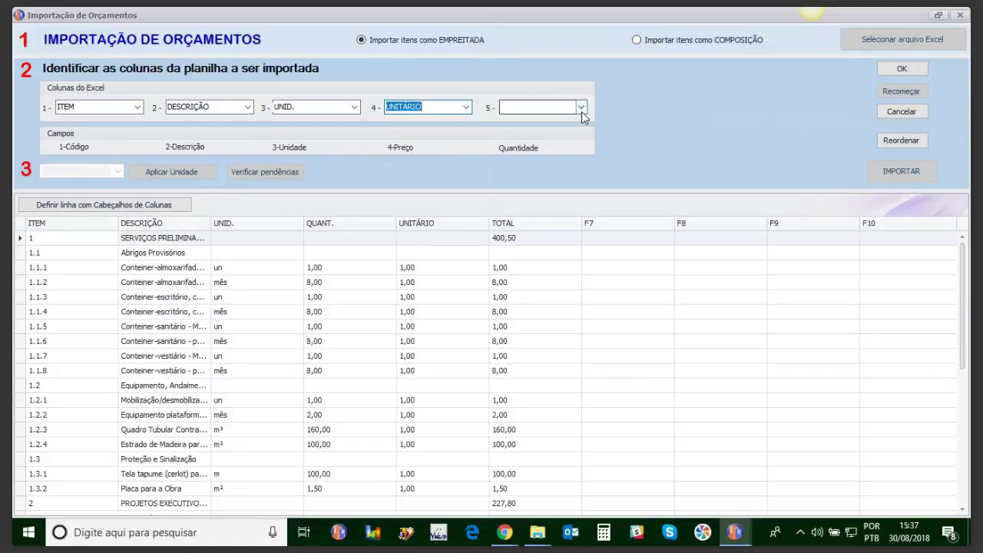
left_click(538, 150)
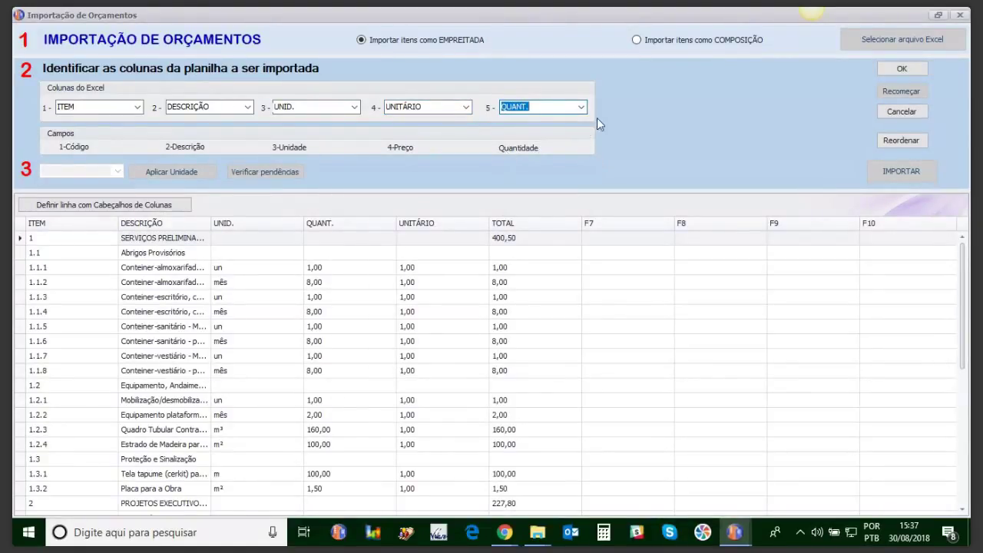
left_click(887, 70)
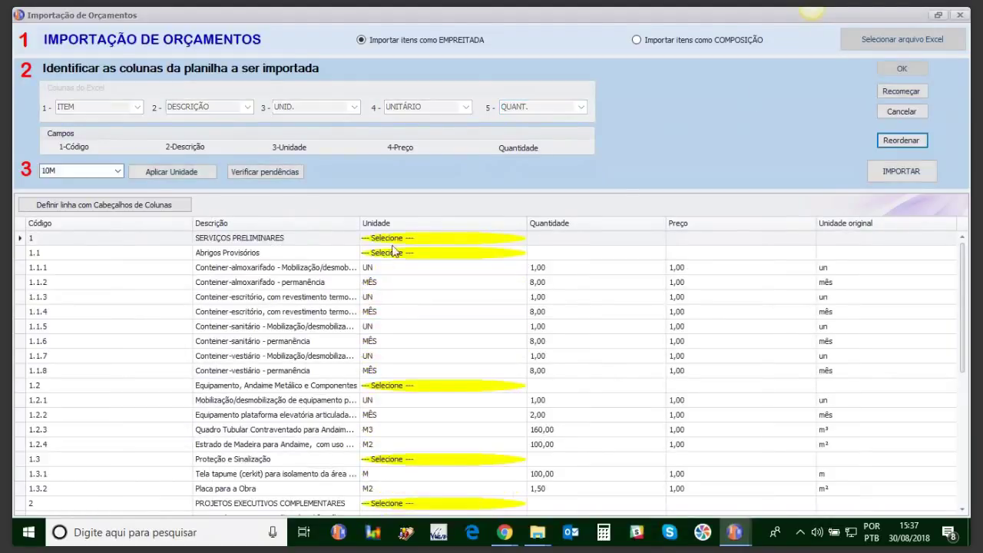
Step: Leave row 1.1's unit unset, narrow the Código column, and import the 38 items (R$ 2.661,60)
left_click_drag(963, 258, 965, 179)
left_click(514, 258)
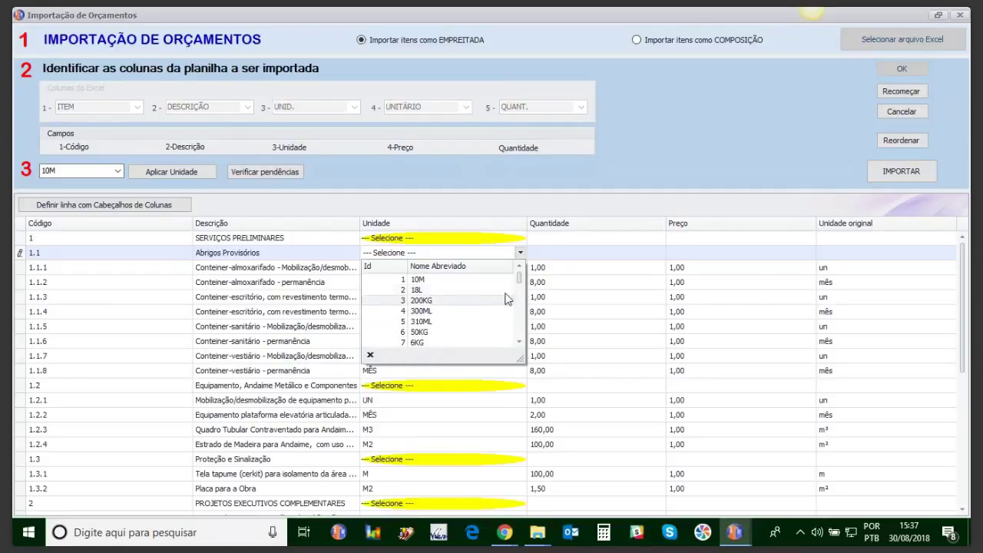
left_click(557, 251)
left_click(513, 258)
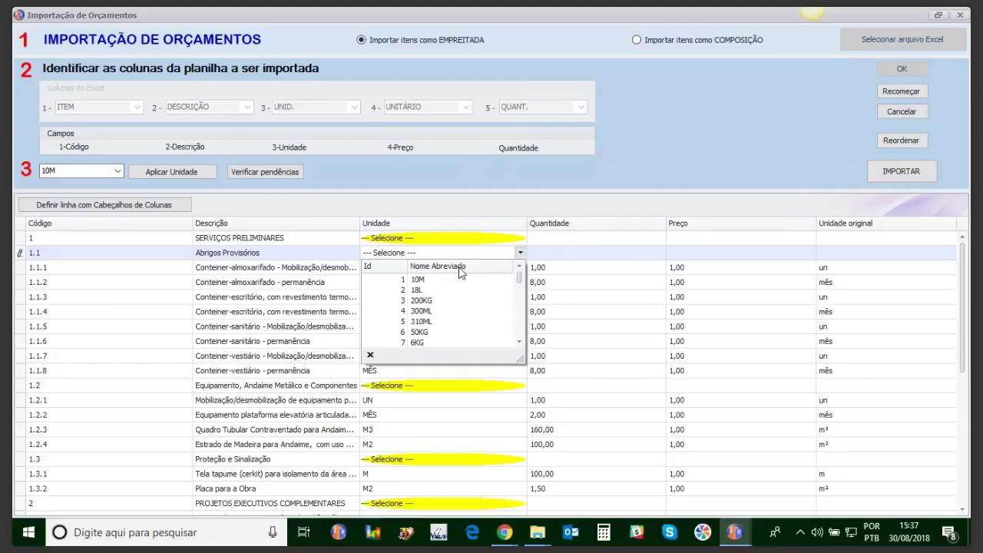
left_click(549, 250)
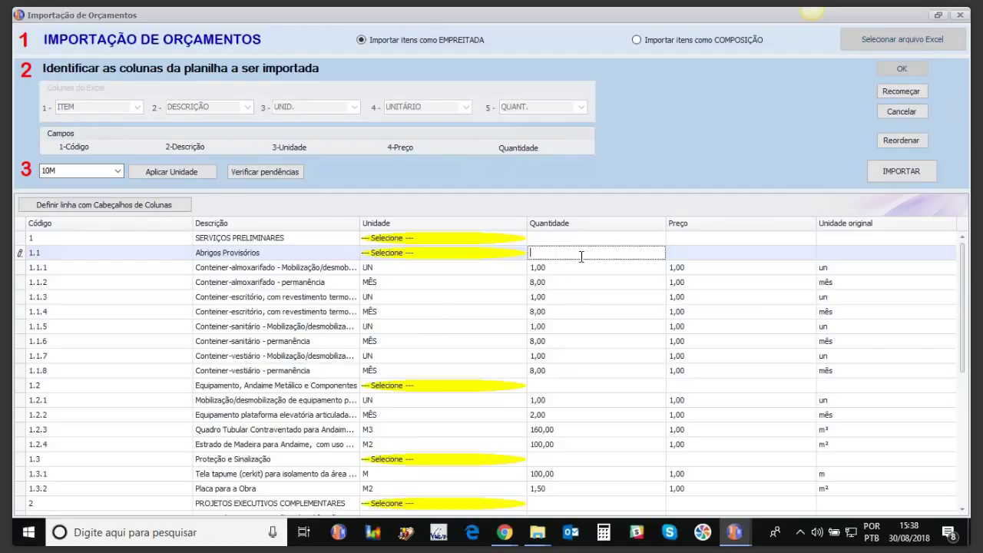
key("Escape")
left_click_drag(116, 226, 117, 226)
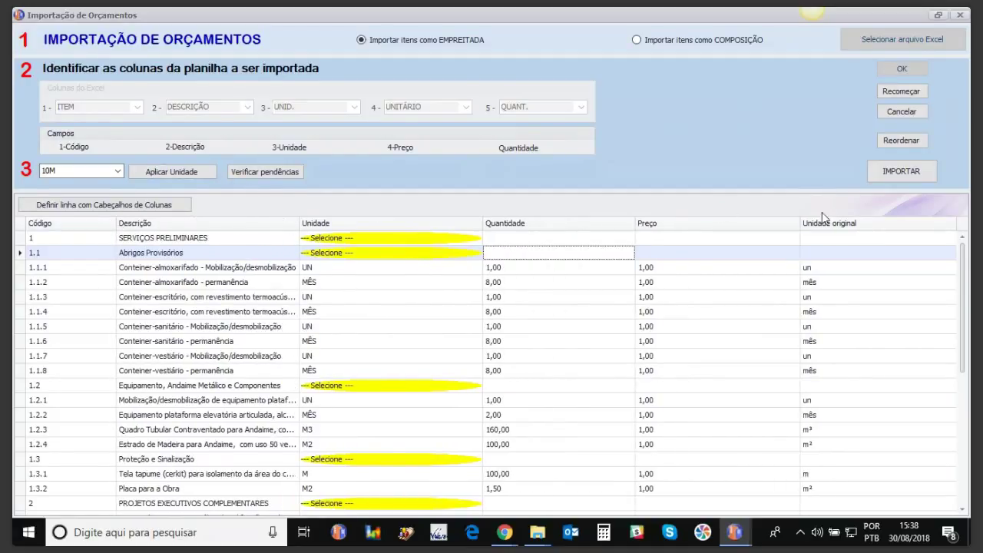
left_click(886, 173)
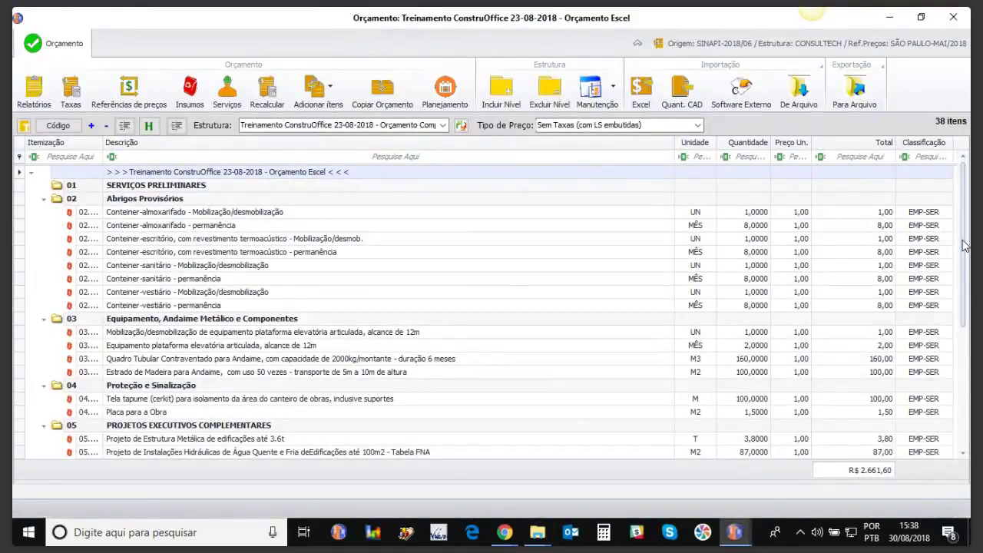
Step: Delete the empty section 08 at the end of the budget
left_click_drag(964, 245, 965, 374)
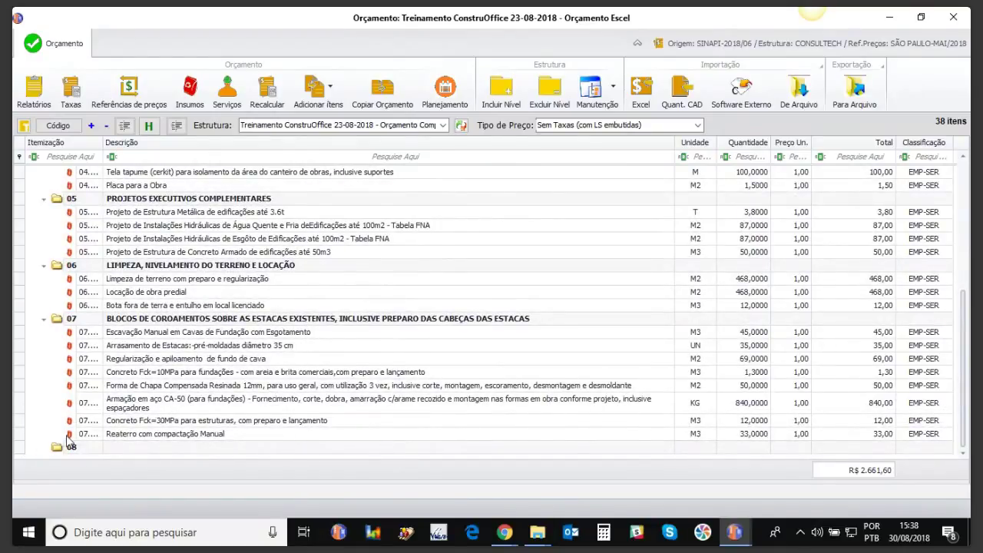
left_click(17, 450)
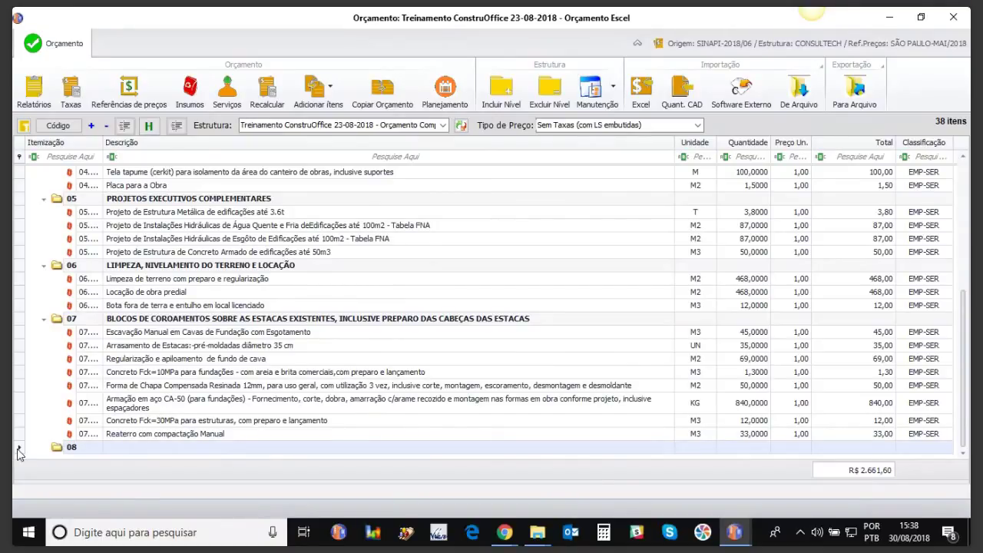
left_click(552, 91)
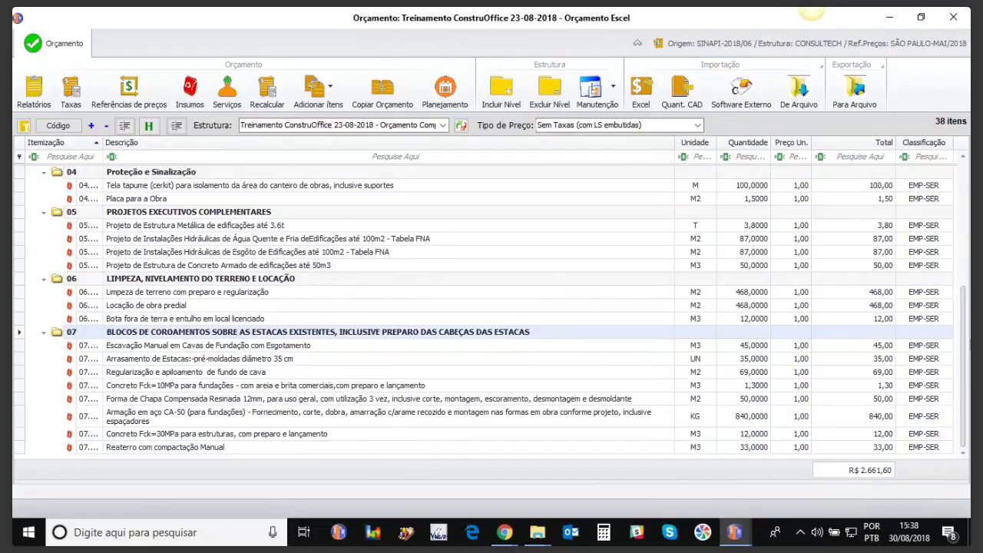
Step: Widen the Itemização column to show full codes and select item 02.001
left_click_drag(965, 353, 962, 188)
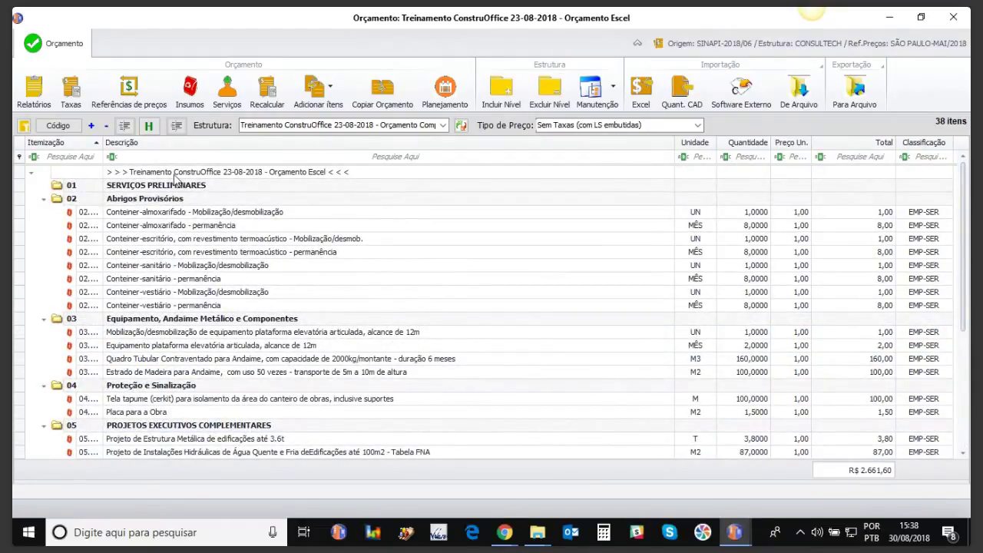
left_click_drag(100, 144, 171, 144)
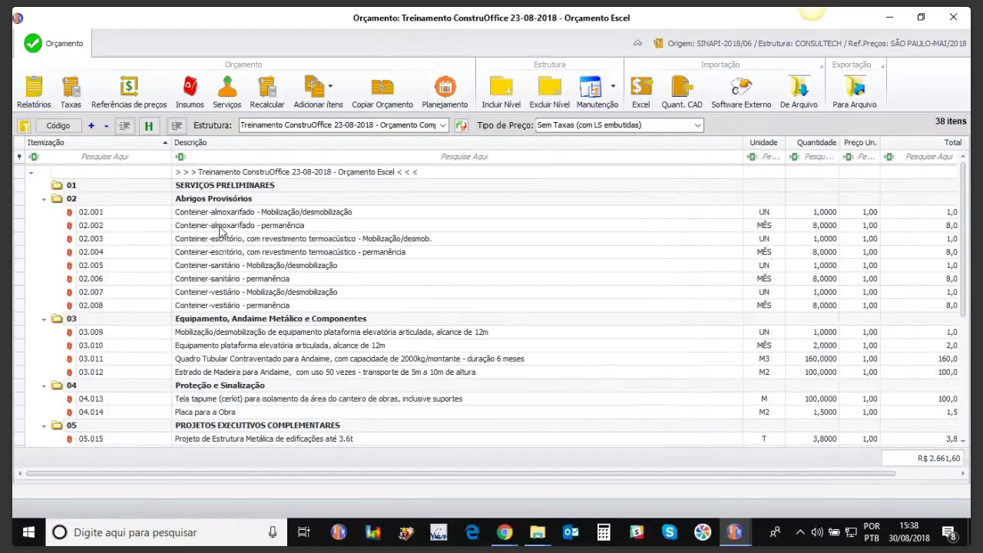
left_click(168, 157)
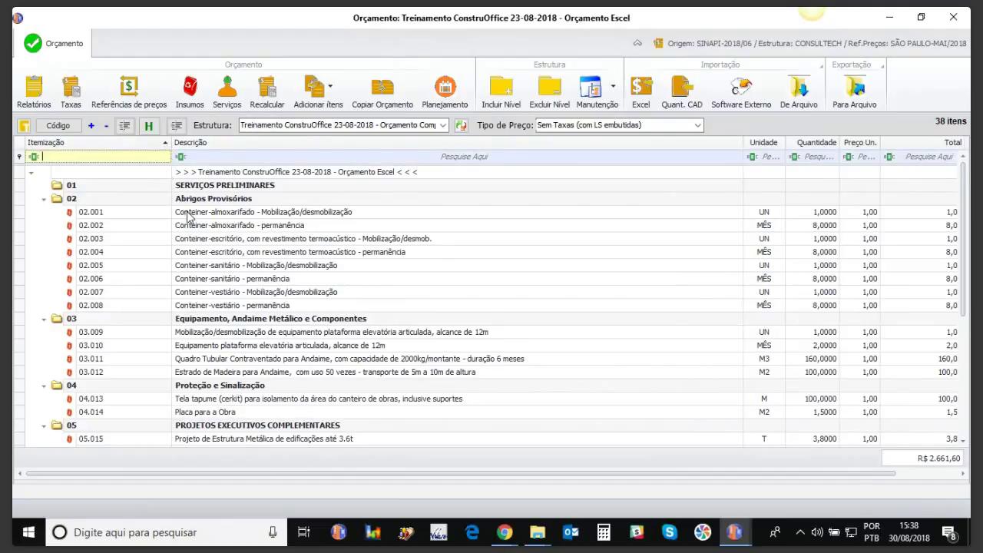
left_click(188, 216)
double_click(189, 216)
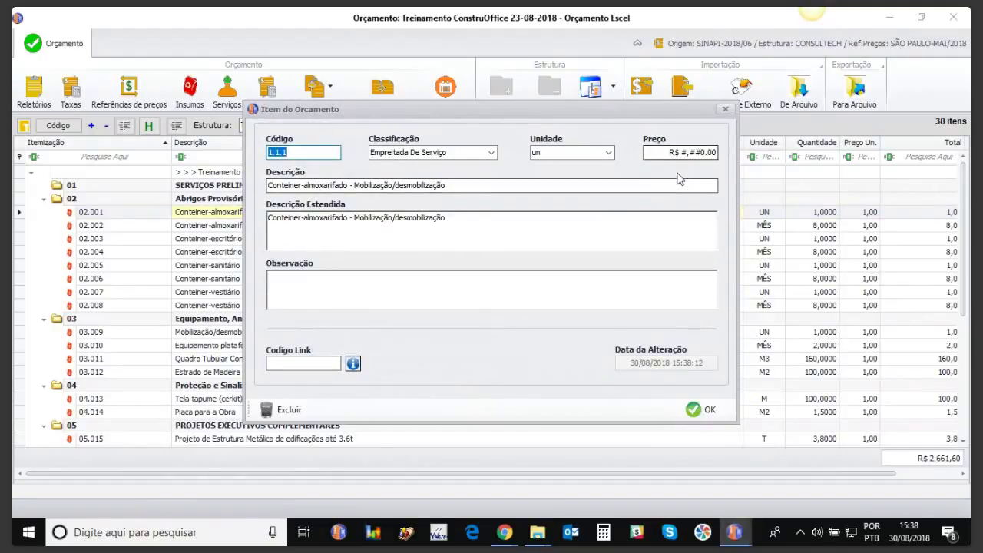
left_click(725, 109)
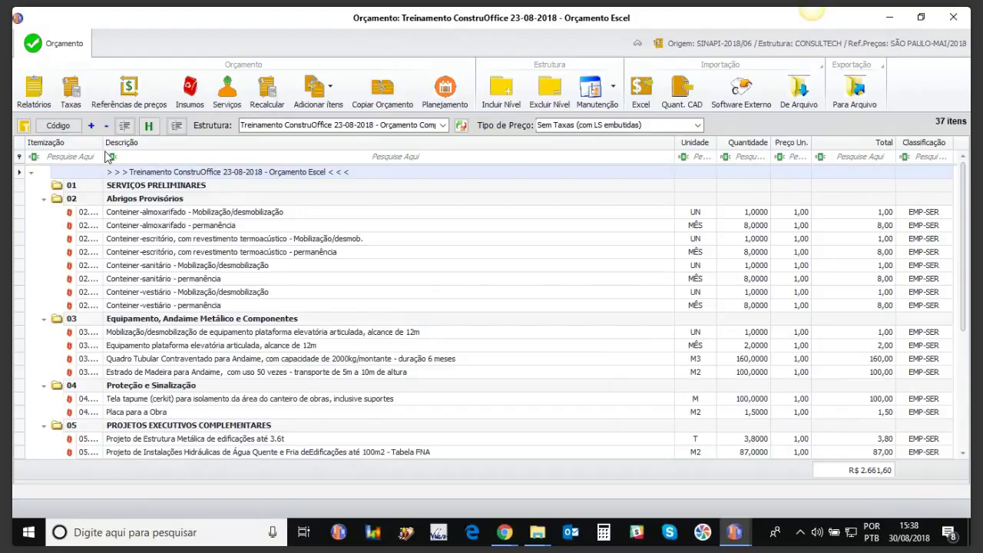
Step: Change item 02.001's quantity to 1001, raising the total to R$ 3.661,60
left_click_drag(103, 144, 126, 144)
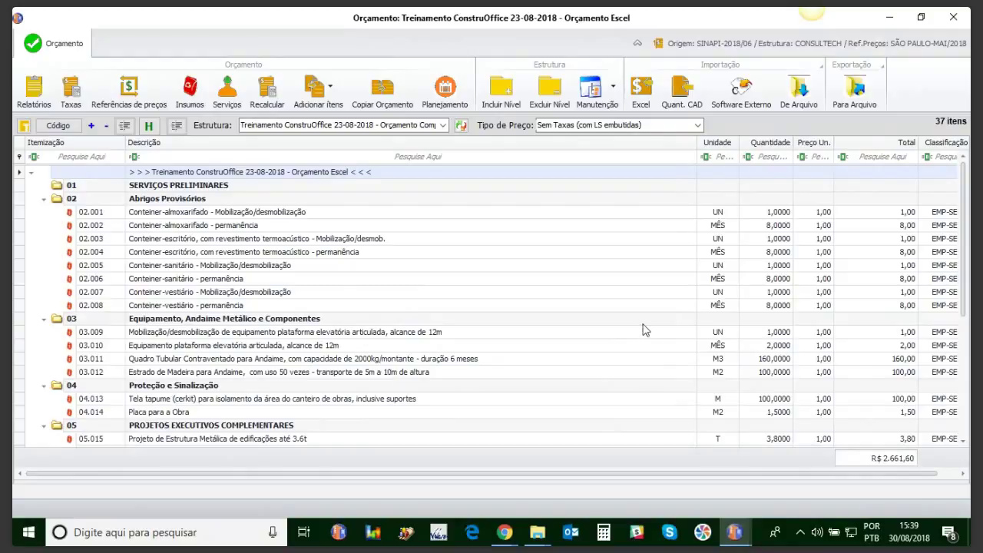
mouse_move(966, 262)
left_mouse_down()
mouse_move(966, 399)
mouse_move(966, 254)
left_mouse_up()
left_click(775, 215)
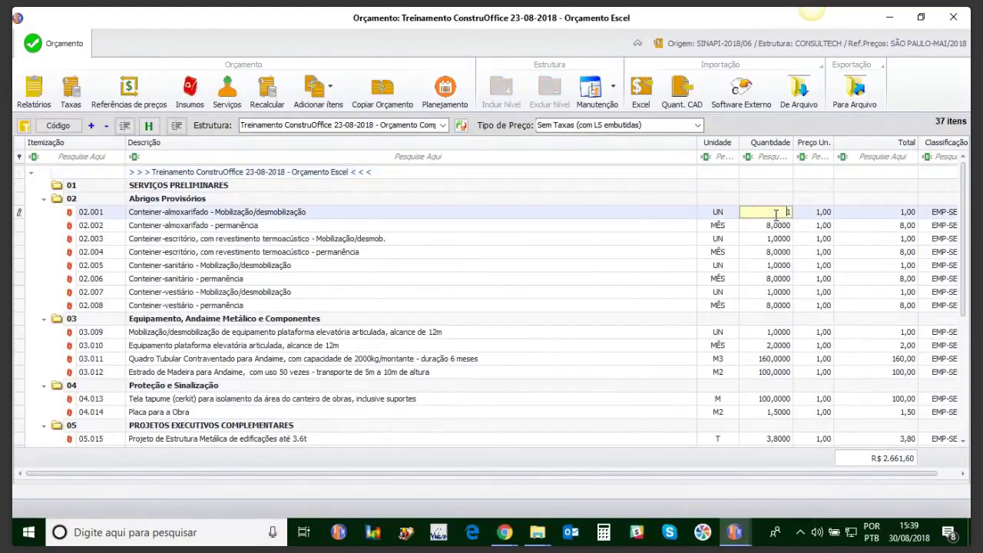
type("001")
key("Return")
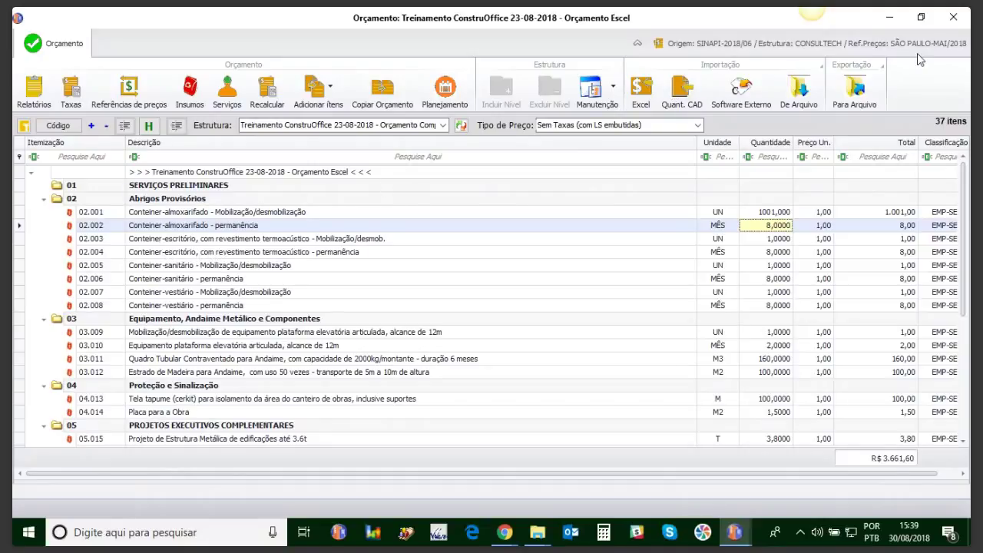
Step: Close the budget, rename Orçamento Escel to Orçamento Excel Ins, and save it
left_click(953, 17)
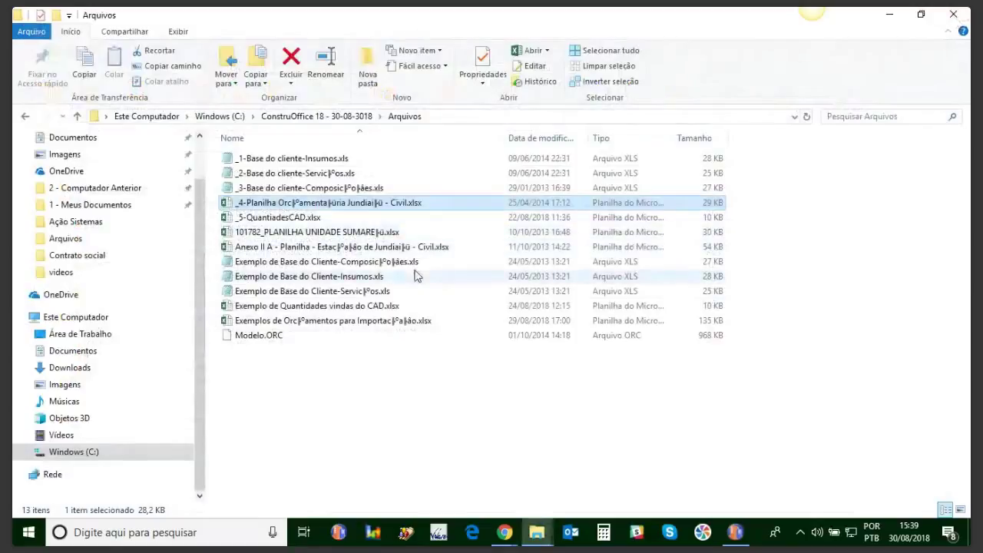
left_click(738, 538)
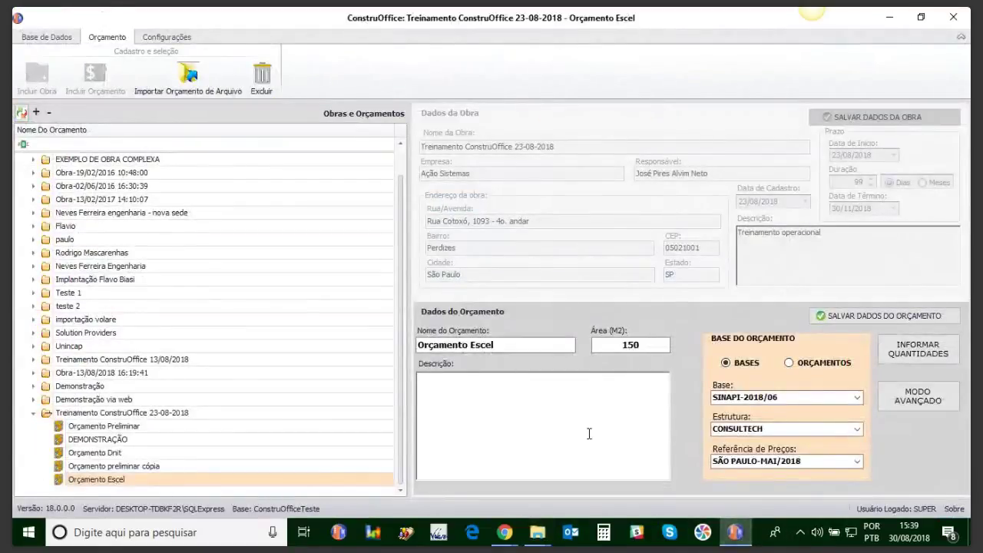
left_click(127, 477)
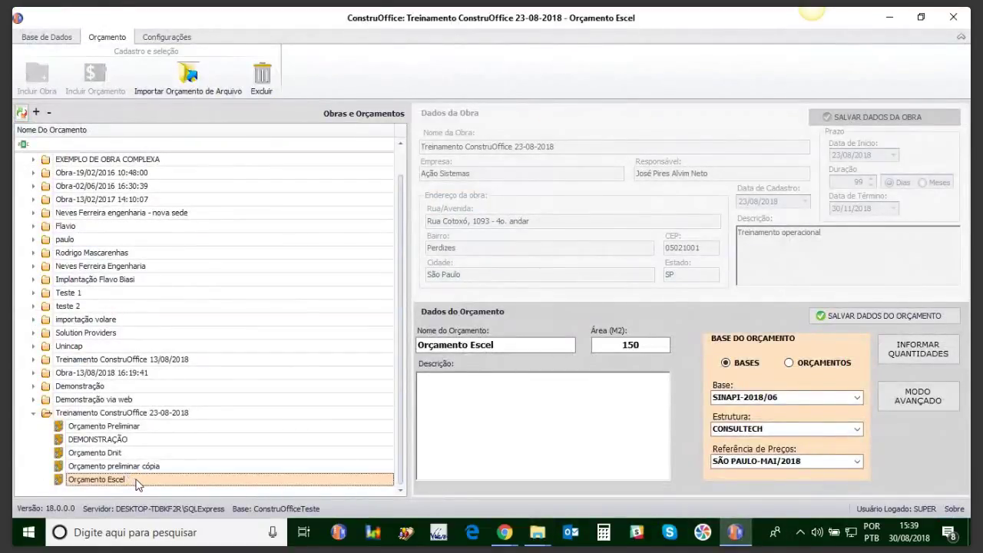
left_click(508, 345)
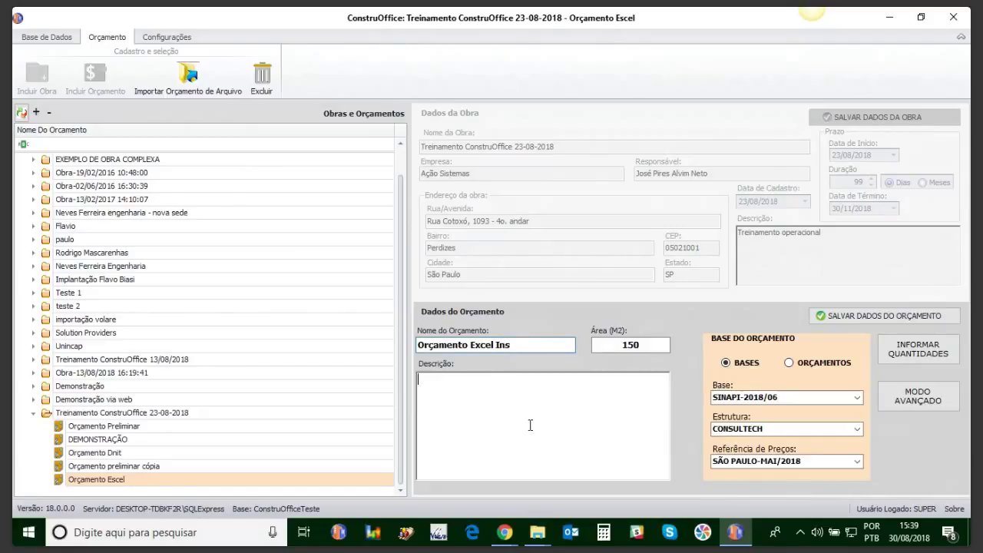
left_click(837, 320)
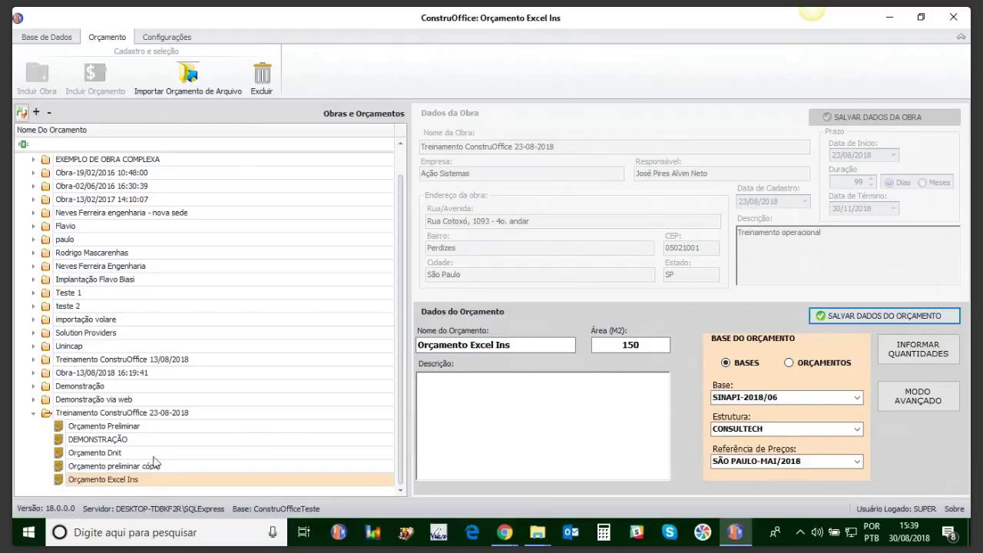
left_click(81, 414)
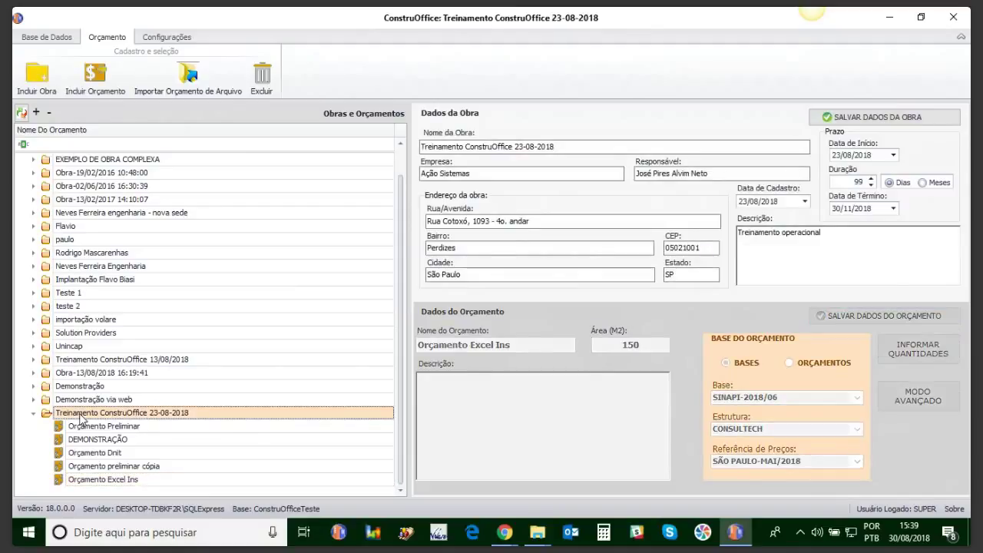
Step: Add budget Orçamento Excel Serv with 1.000,00 m² area, save it, and open it
left_click(93, 80)
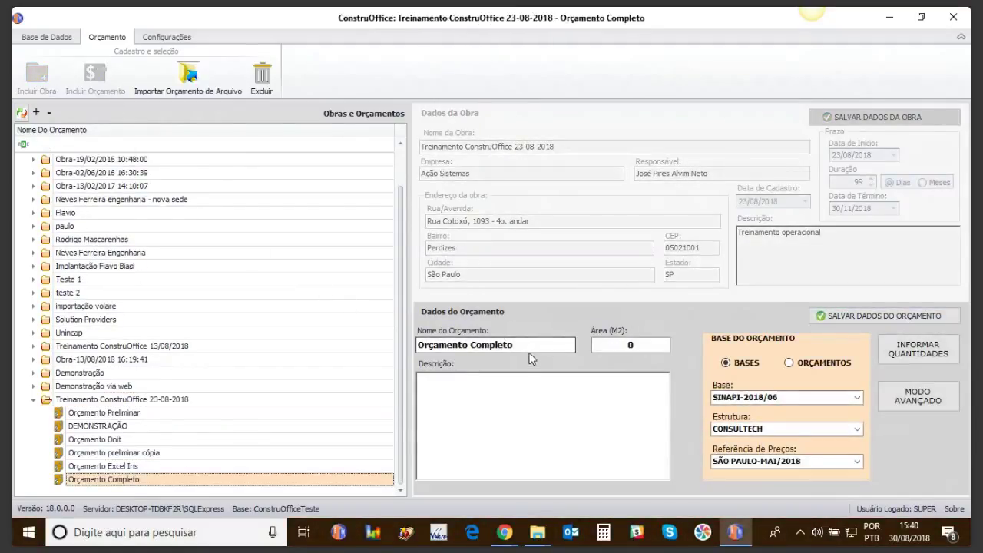
left_click(527, 346)
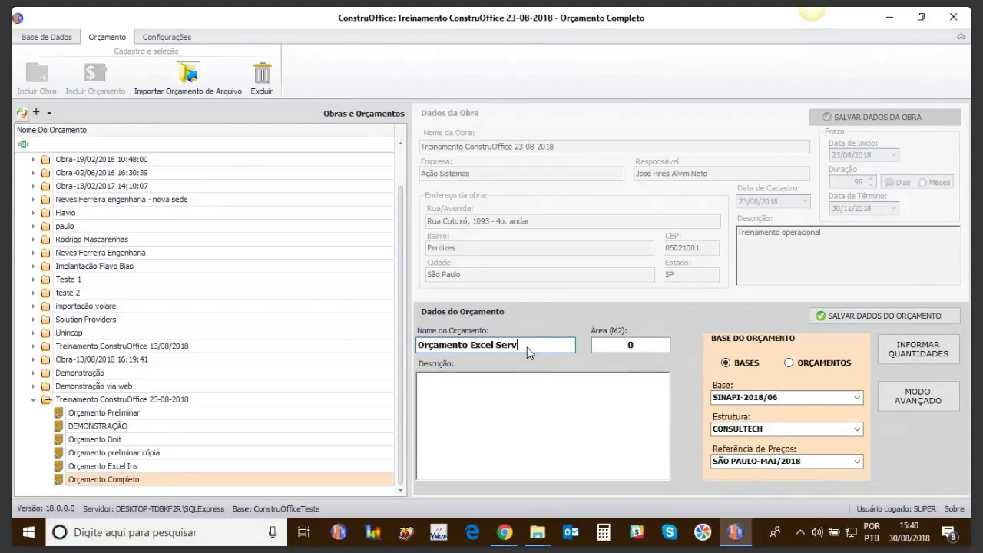
left_click(651, 346)
type("1")
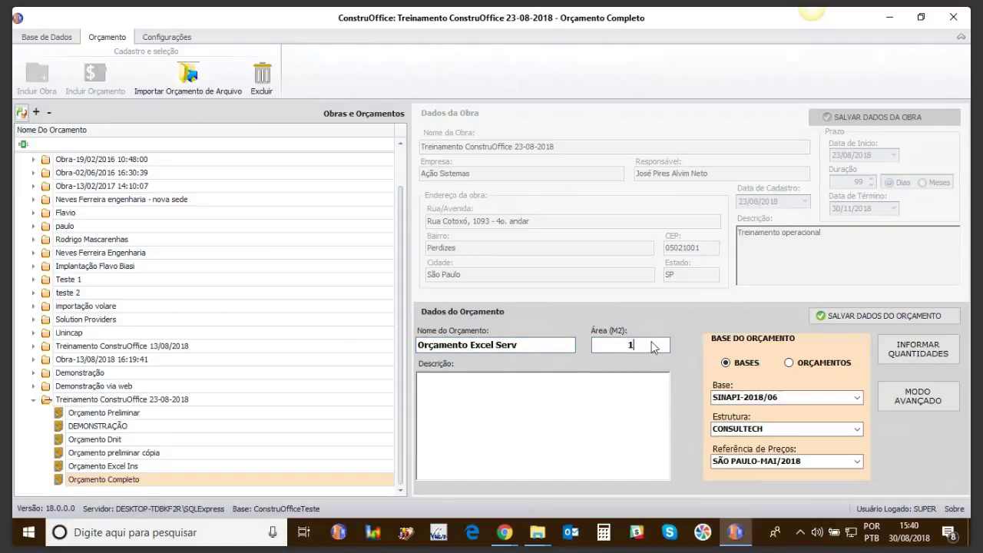
type("000")
left_click(854, 313)
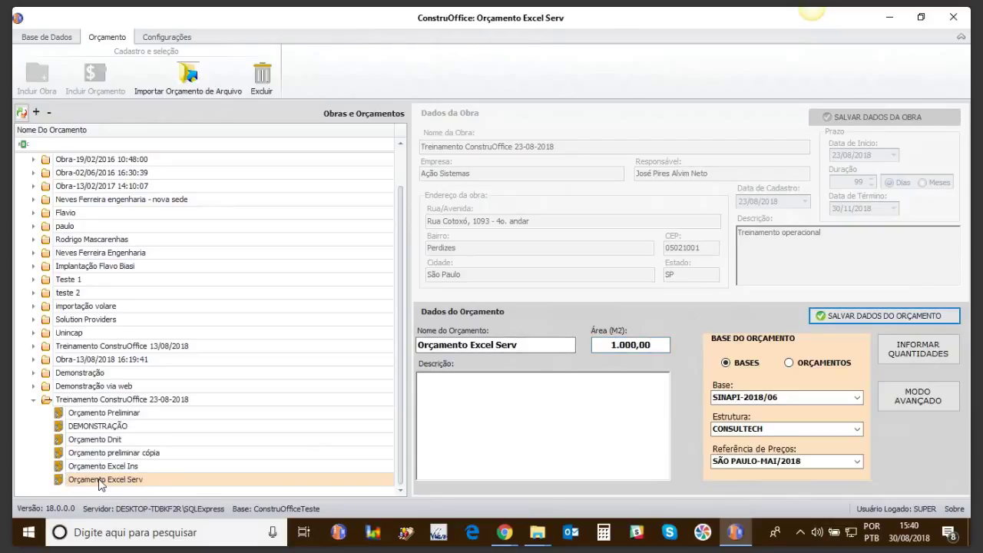
left_click(99, 480)
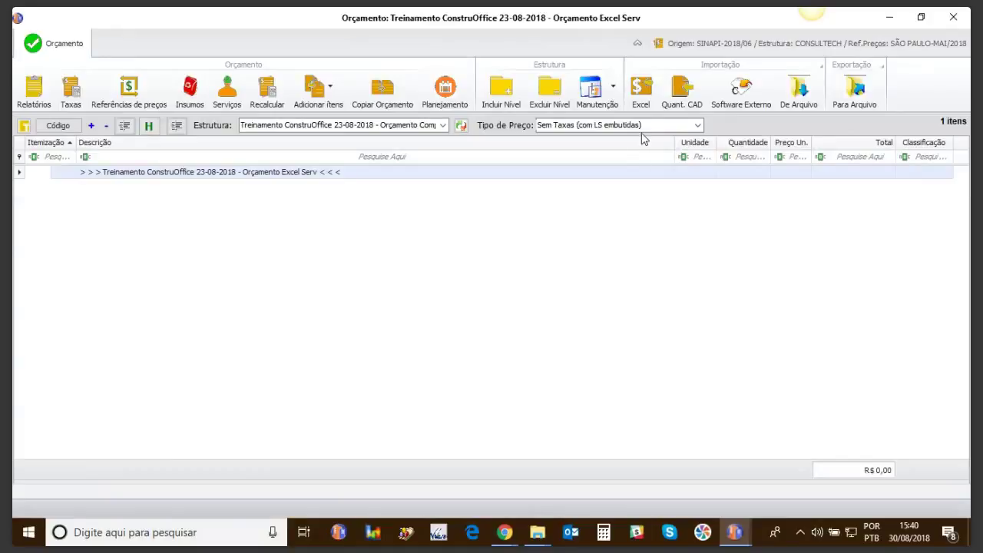
Step: Start an Excel budget import that brings items in as COMPOSIÇÃO, and open the spreadsheet file chooser
left_click(648, 89)
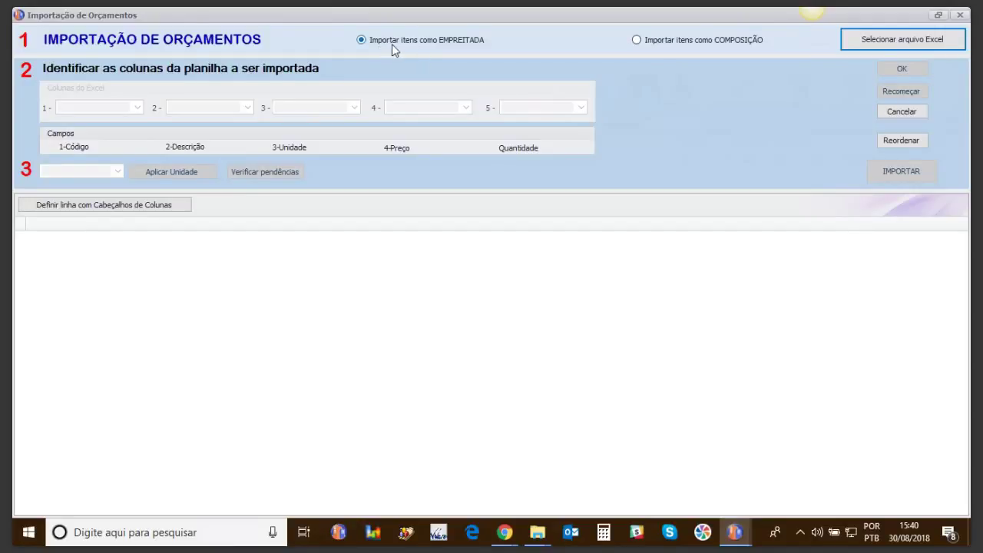
left_click(637, 40)
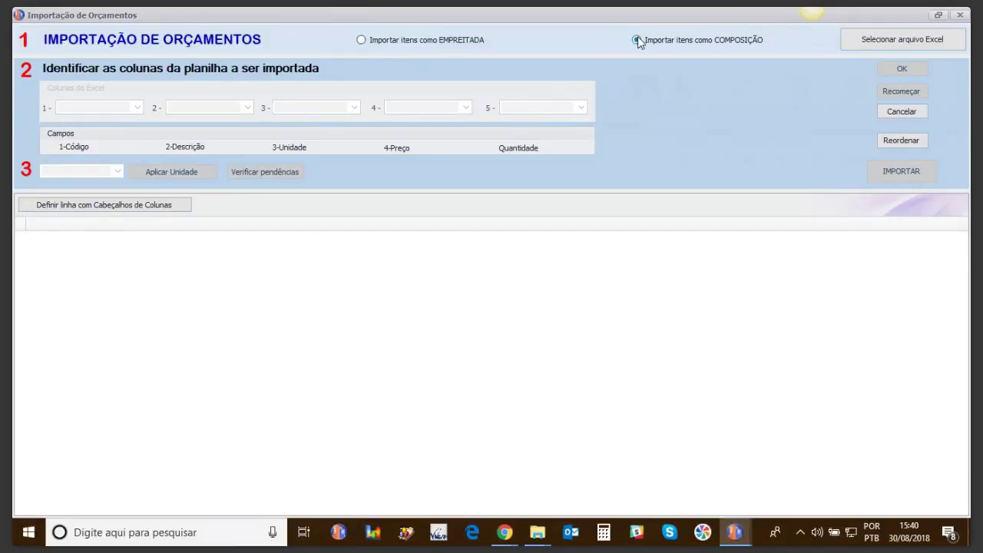
left_click(858, 43)
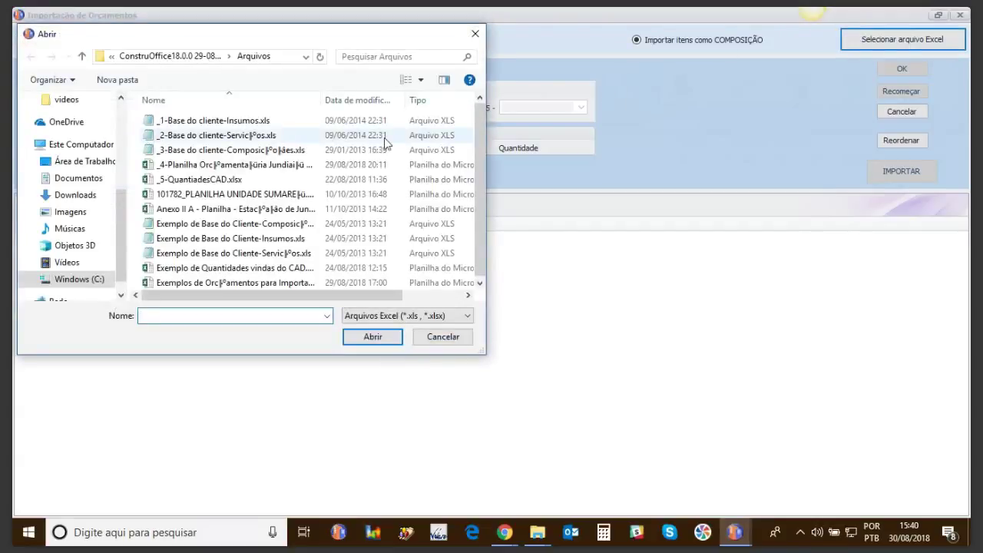
Step: Load the _4-Planilha spreadsheet, delete its title rows and make the ITEM row the column headers
double_click(248, 166)
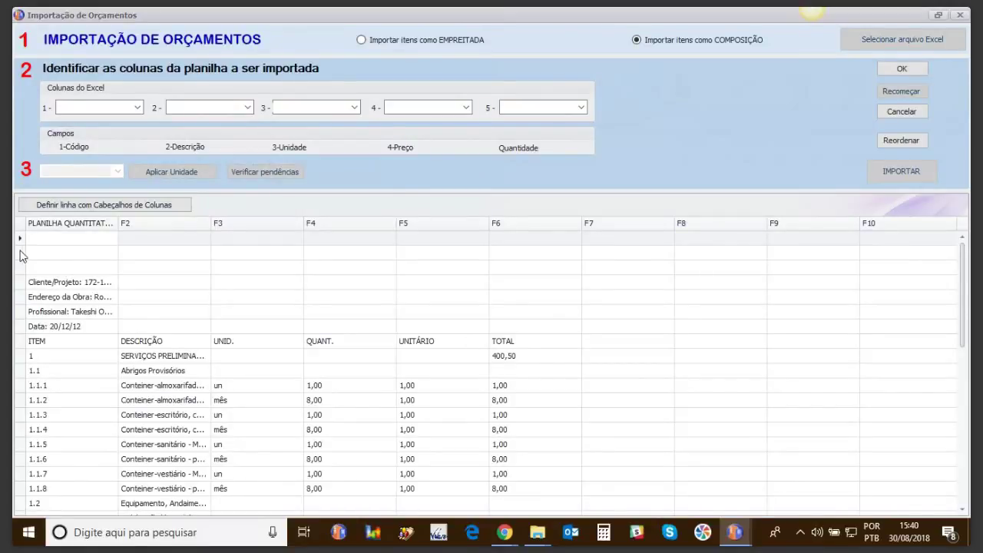
left_click_drag(20, 243, 22, 329)
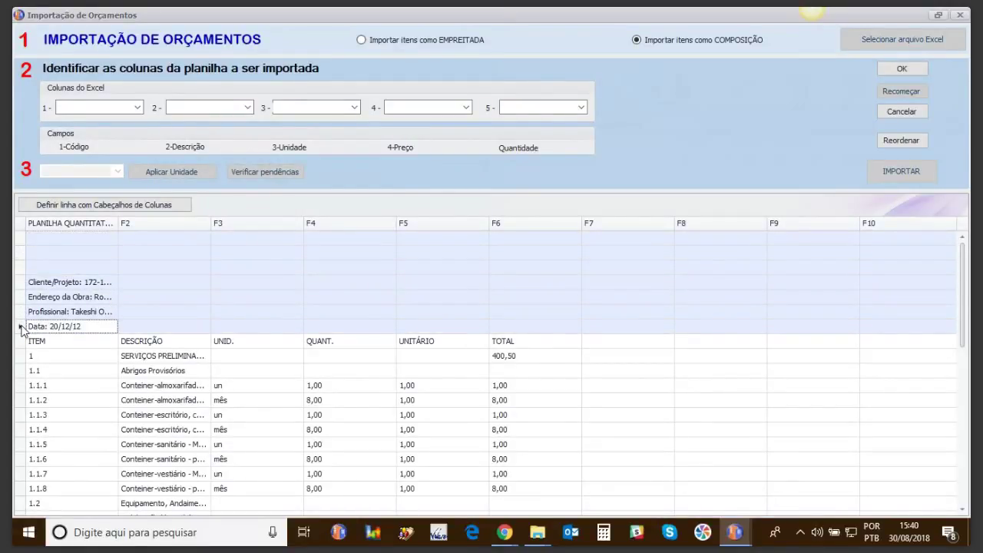
key("Delete")
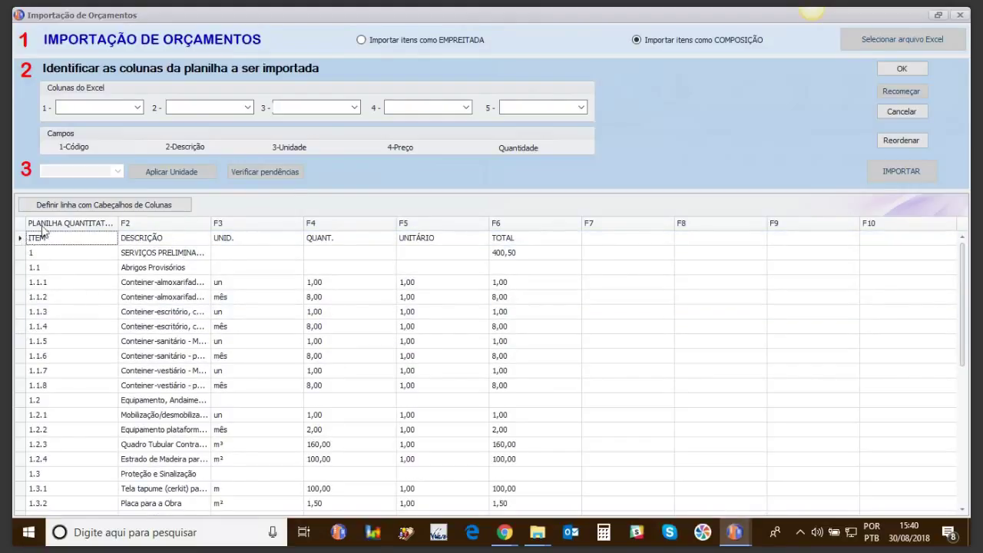
left_click(54, 205)
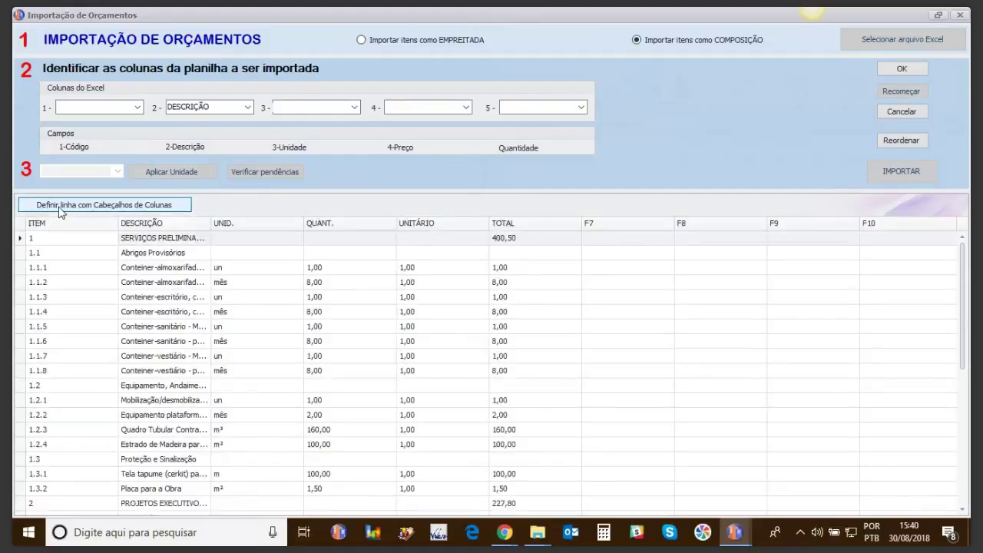
Step: Delete the trailing blank and TOTAL GERAL rows and widen the DESCRIÇÃO column
left_click_drag(963, 308, 956, 458)
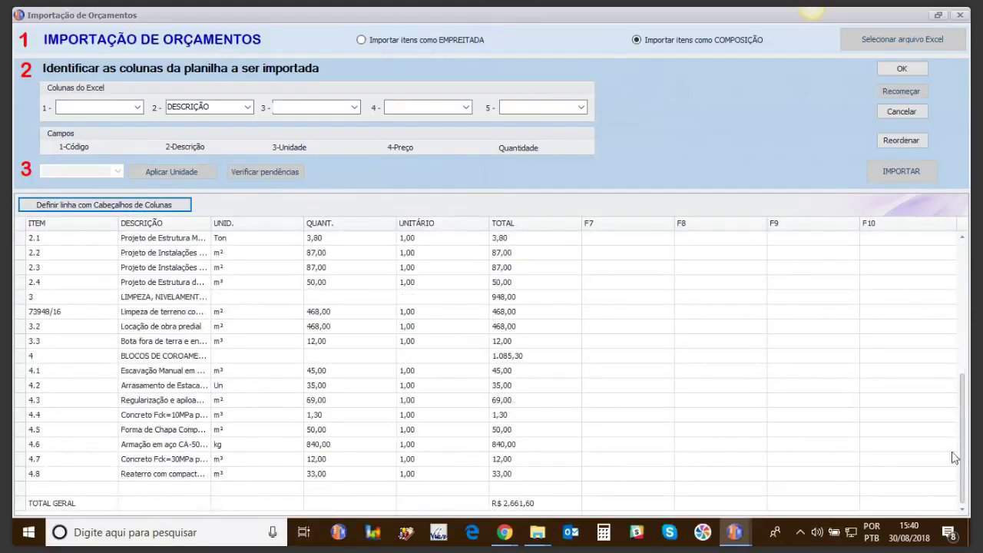
left_click(29, 489)
key("Delete")
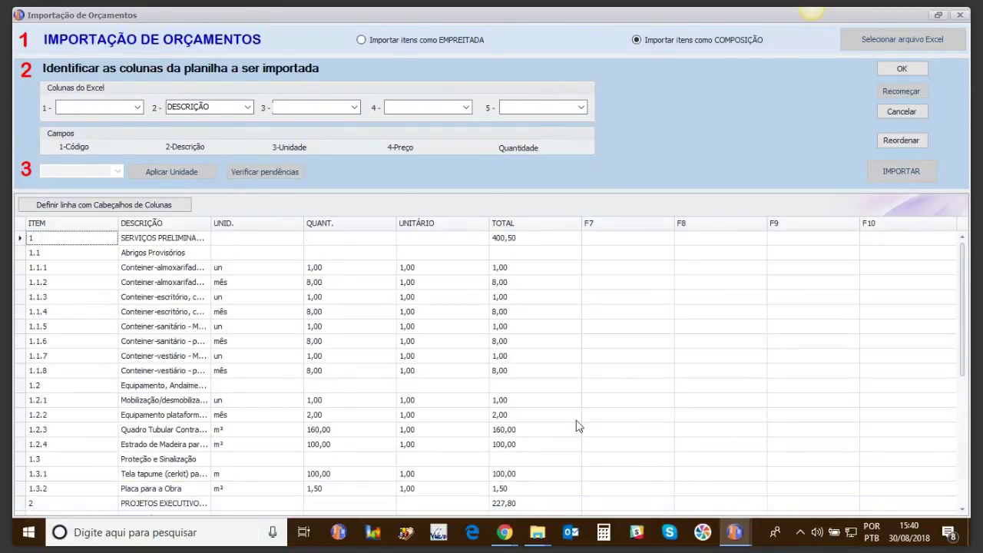
left_click_drag(962, 359, 961, 513)
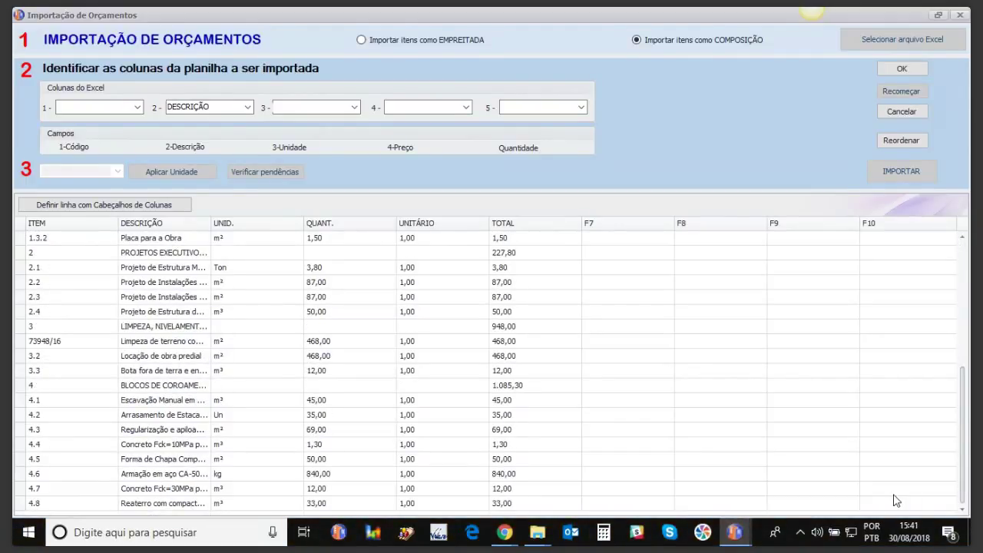
left_click_drag(964, 420, 966, 372)
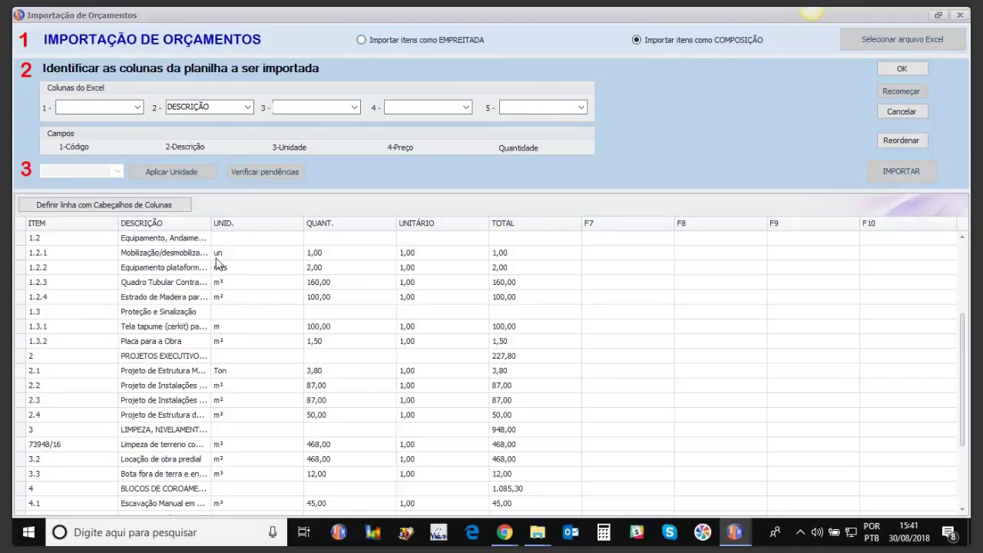
left_click_drag(211, 223, 308, 223)
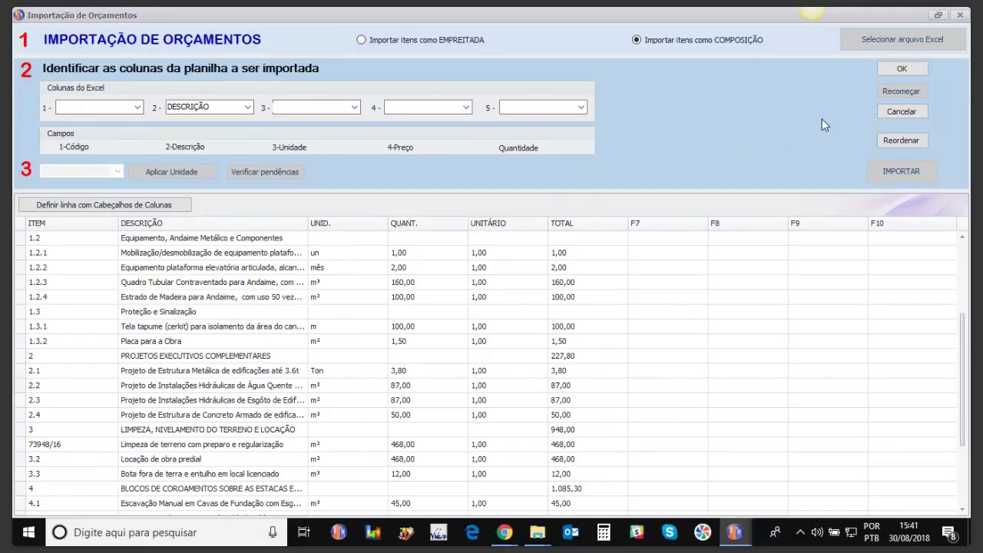
Step: Map ITEM to code, UNID. to unit, UNITÁRIO to price and QUANT. to quantity
left_click(139, 108)
left_click(73, 119)
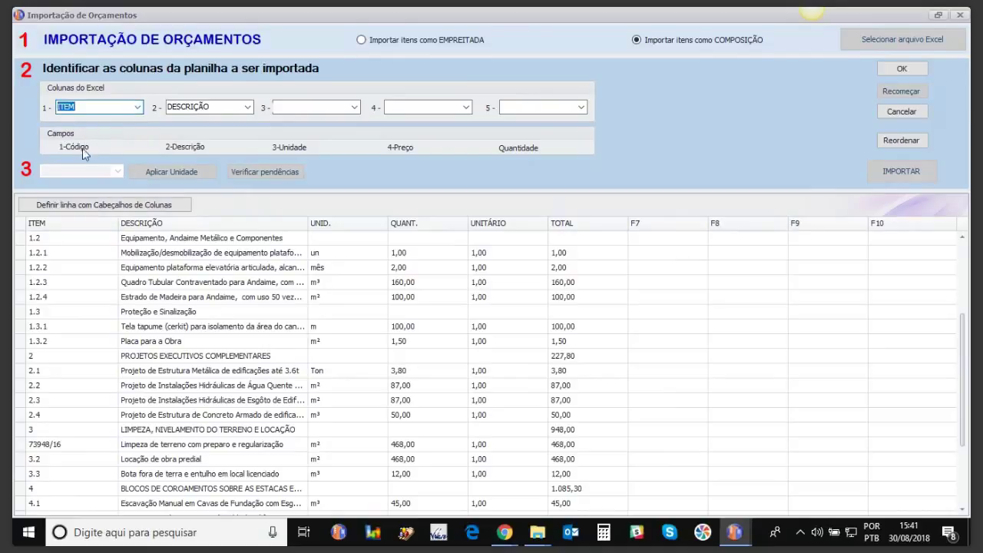
left_click(354, 108)
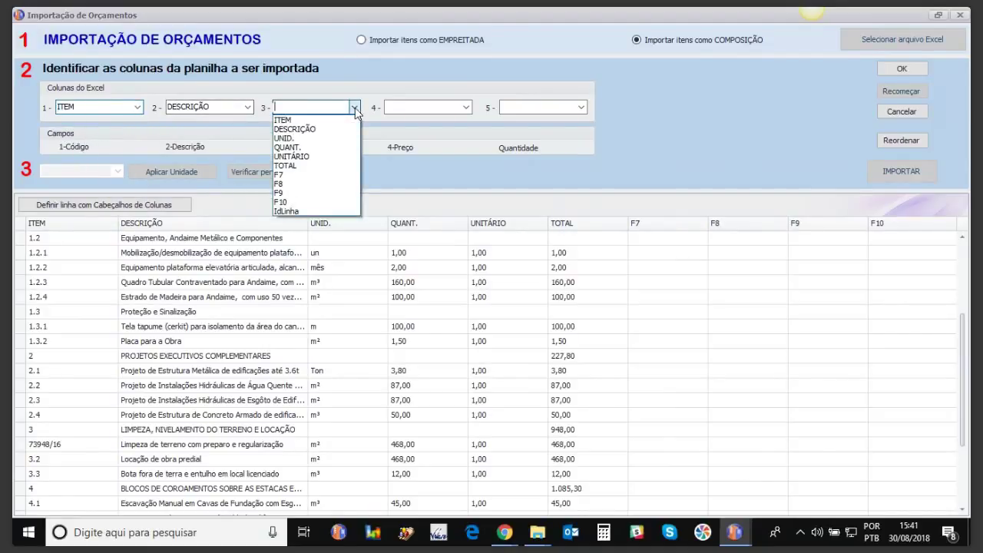
left_click(298, 139)
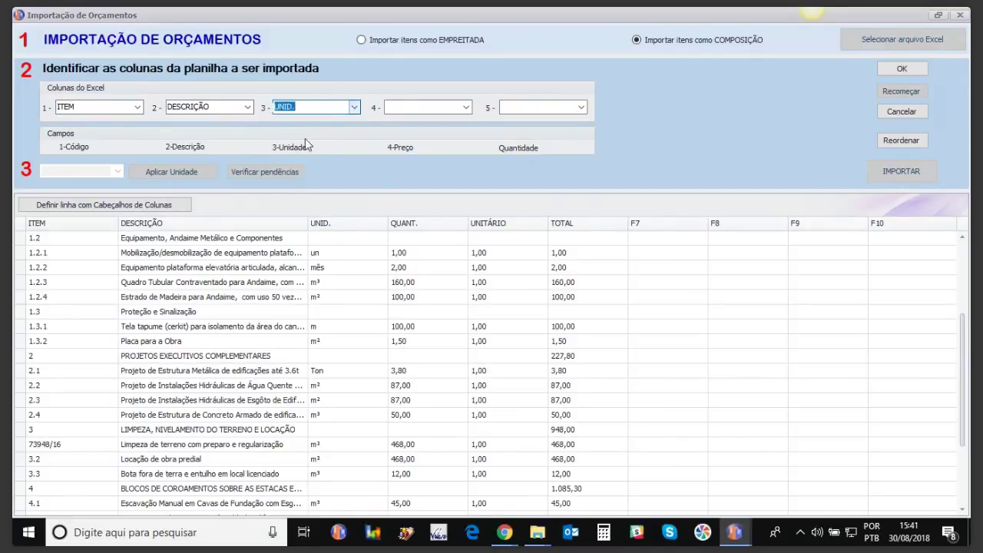
left_click(466, 108)
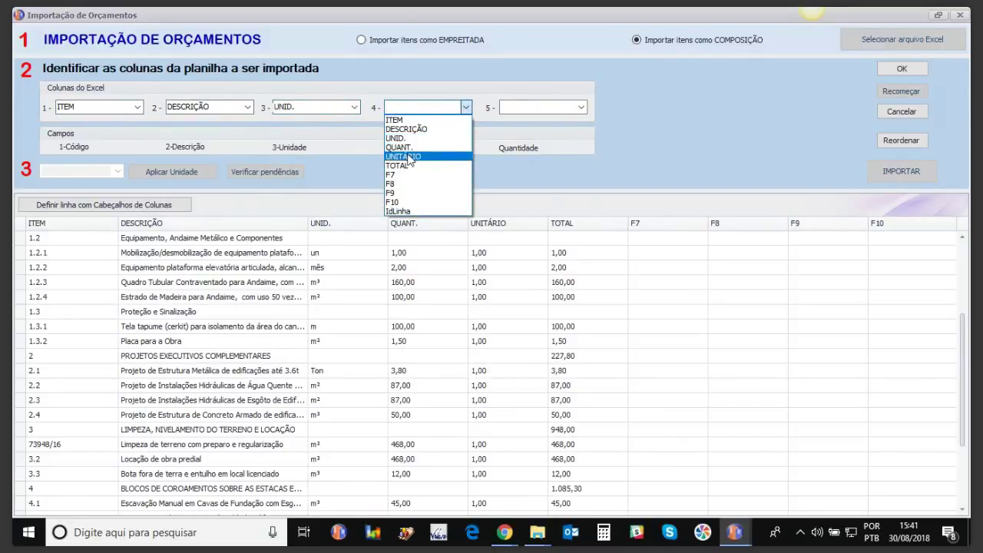
left_click(408, 156)
left_click(581, 107)
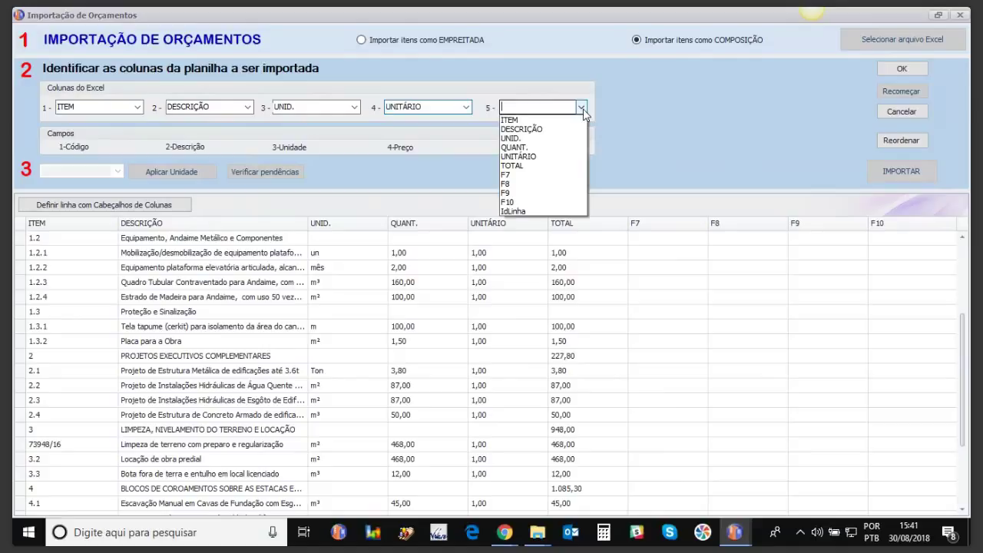
left_click(519, 147)
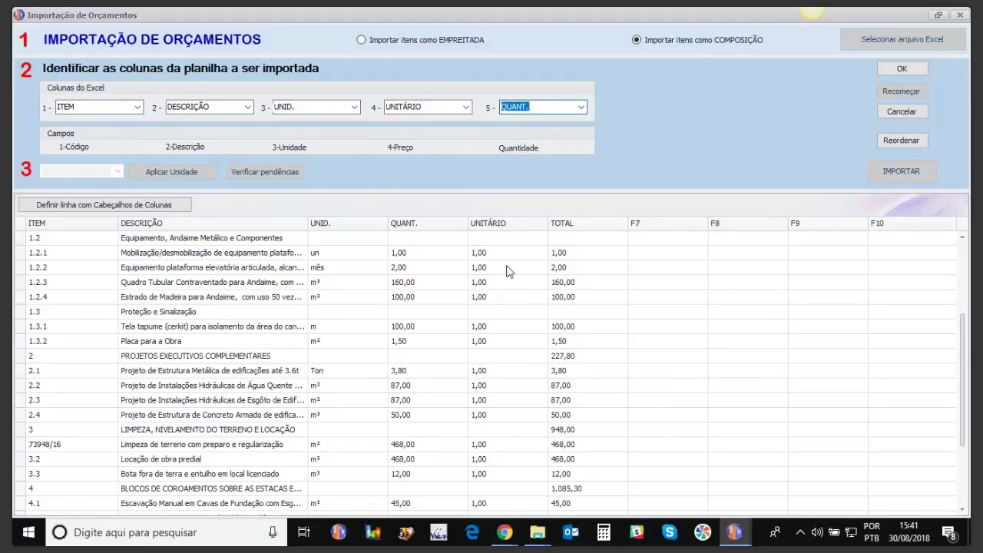
Step: Confirm the column mapping, review the items and import them into the Orçamento Excel Serv budget
left_click(894, 70)
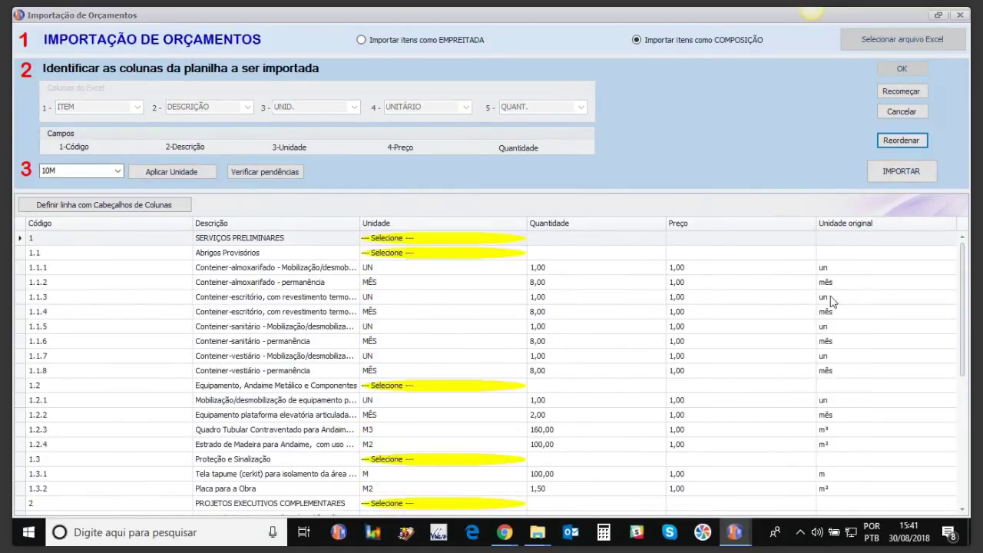
mouse_move(964, 294)
left_mouse_down()
mouse_move(960, 439)
mouse_move(964, 311)
left_mouse_up()
scroll(497, 372, "up", 1)
left_click(903, 175)
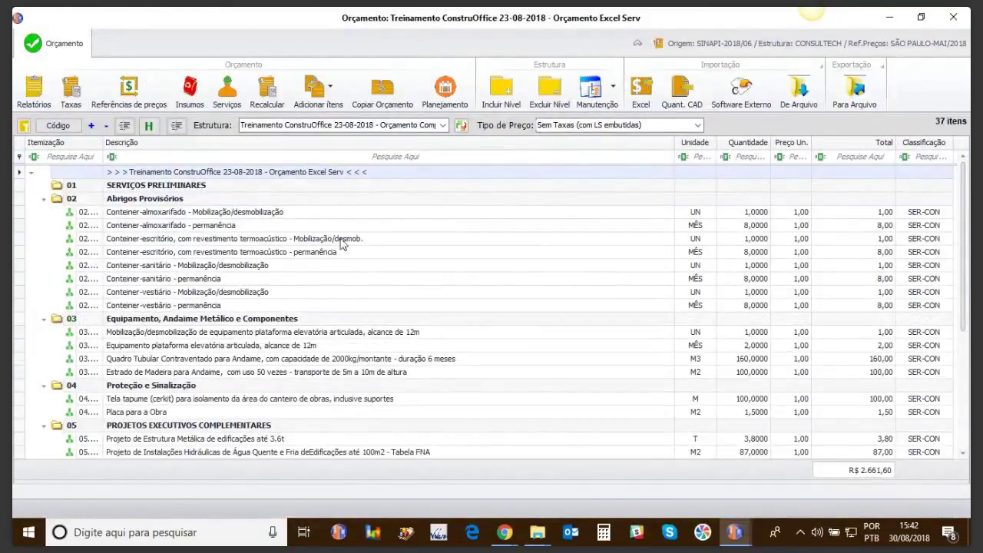
Step: Widen the Itemização column to show full codes and select item 07.022 as the insertion point
left_click_drag(102, 143, 197, 143)
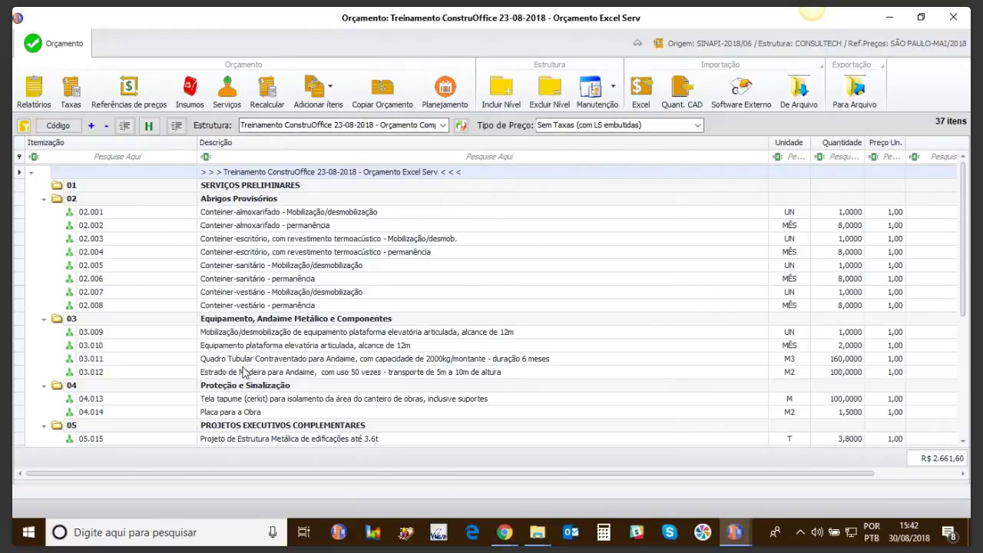
left_click(242, 398)
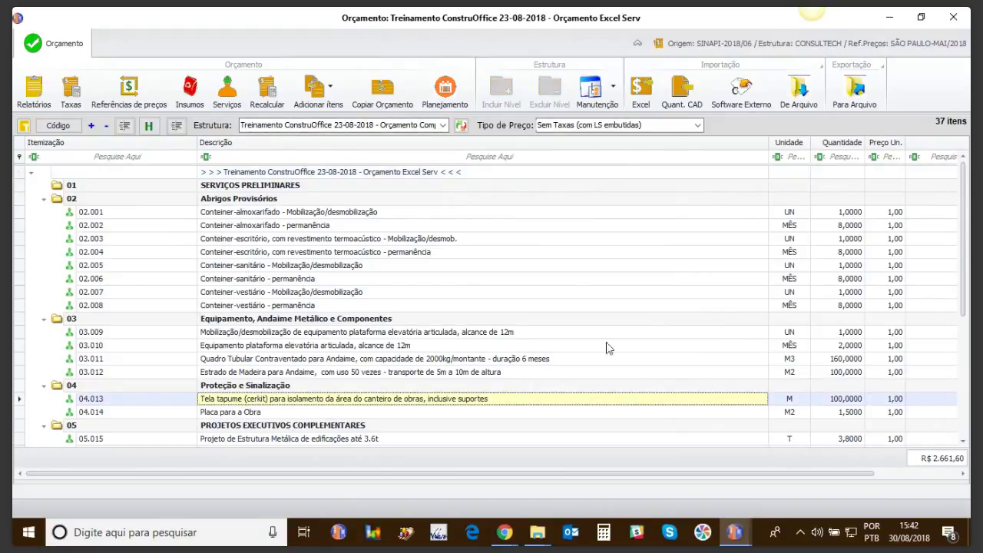
left_click_drag(966, 260, 966, 385)
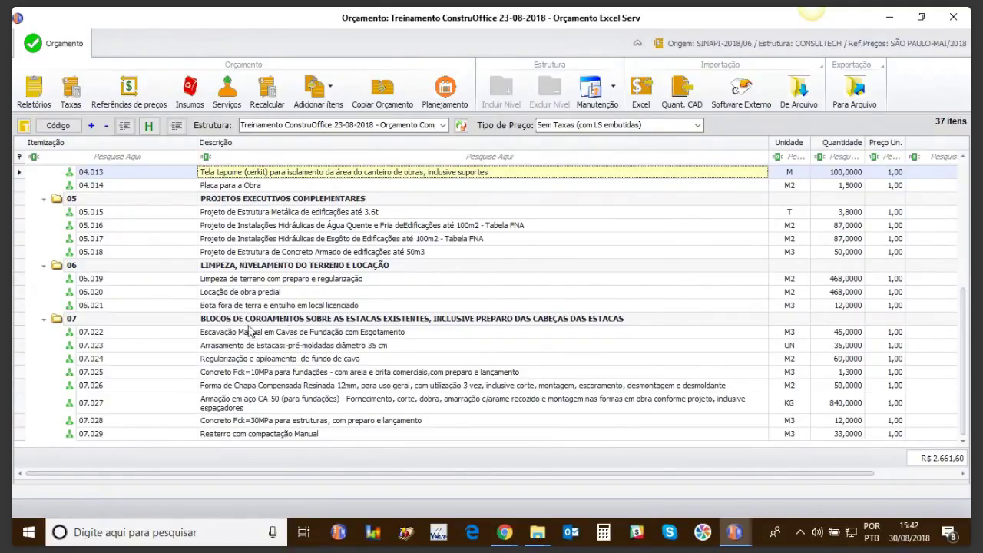
left_click(219, 334)
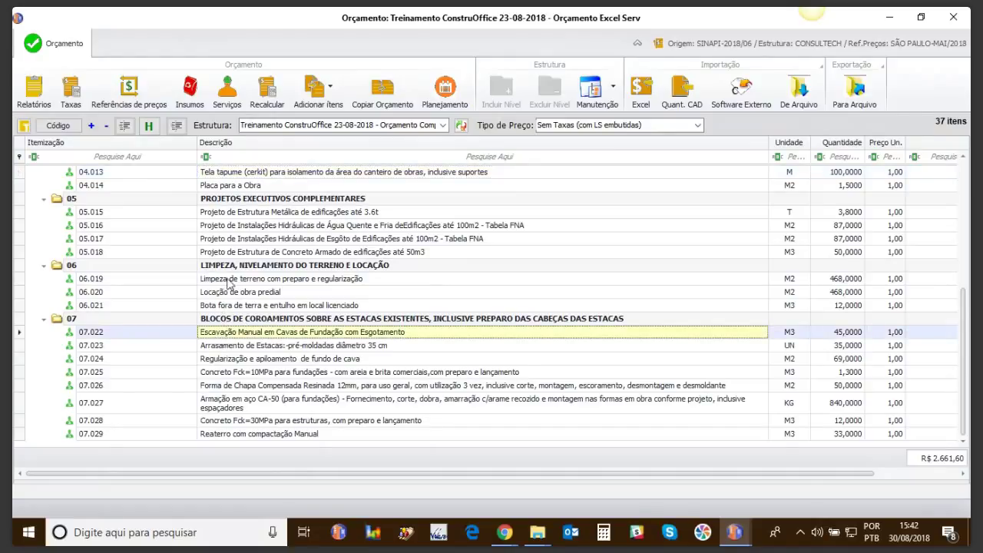
Step: Open the SINAPI-2018/06 base with the SP-05/18 São Paulo price reference beside the budget
left_click(321, 102)
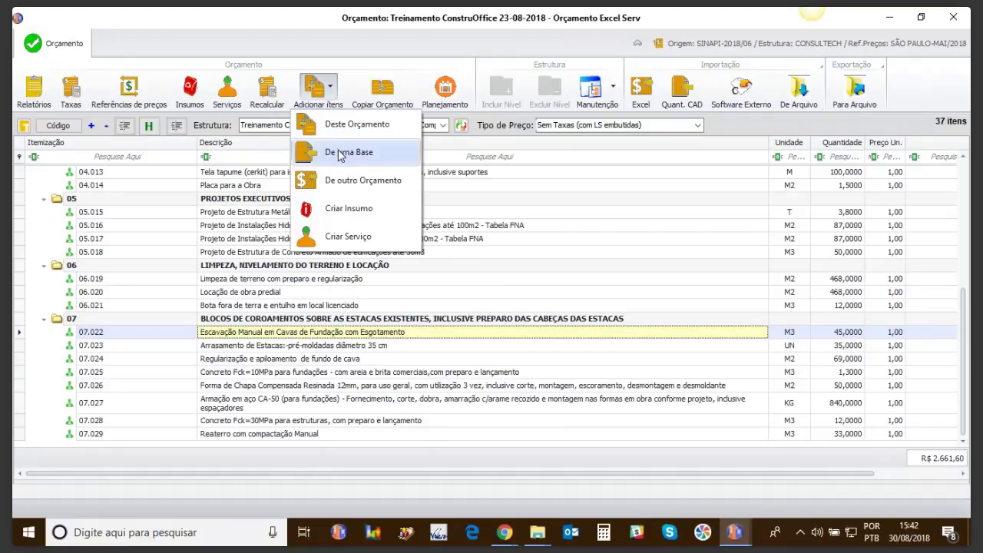
left_click(341, 154)
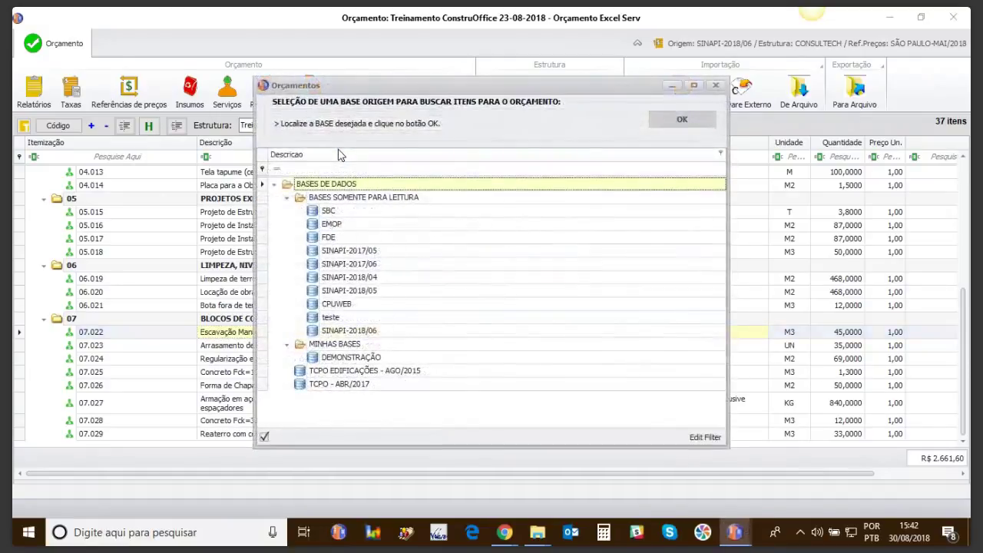
double_click(324, 330)
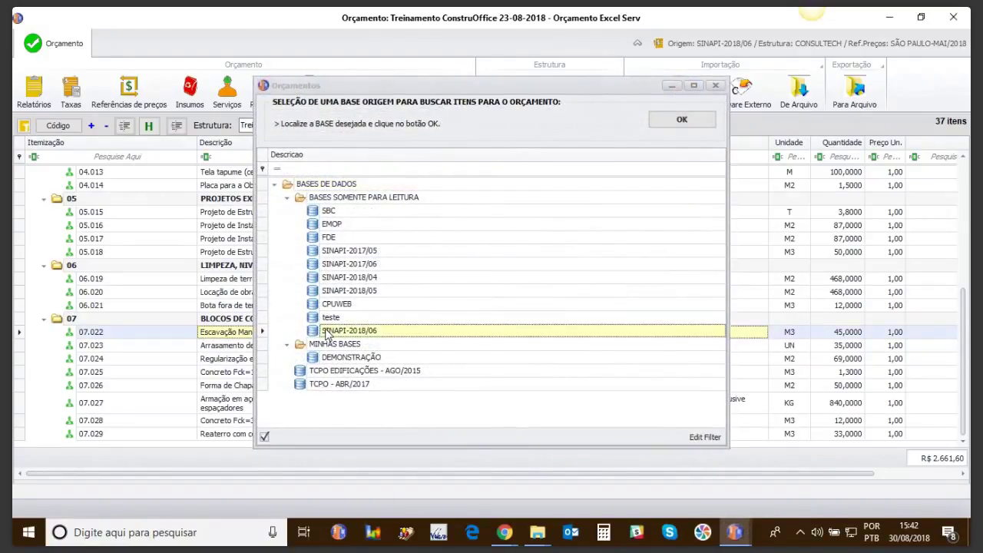
left_click(304, 177)
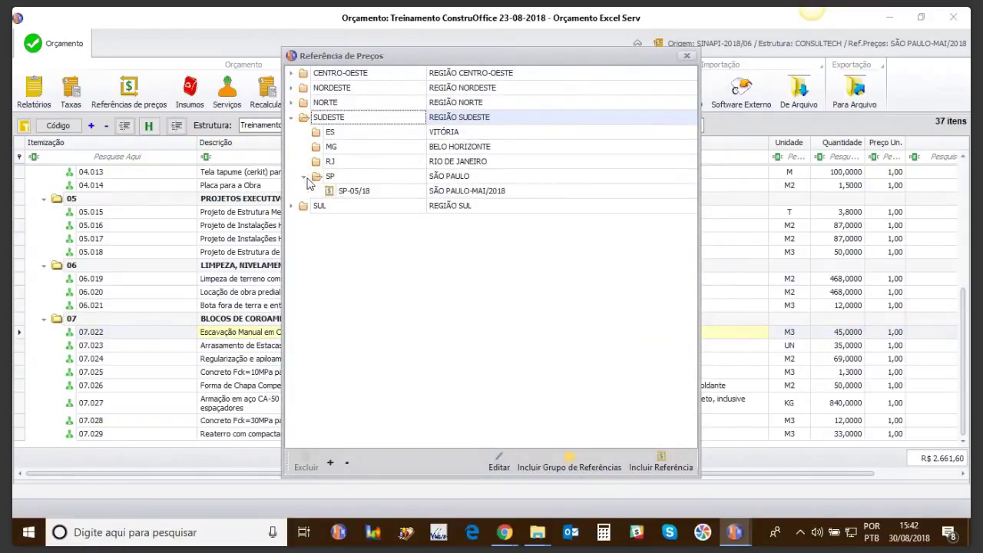
left_click(356, 192)
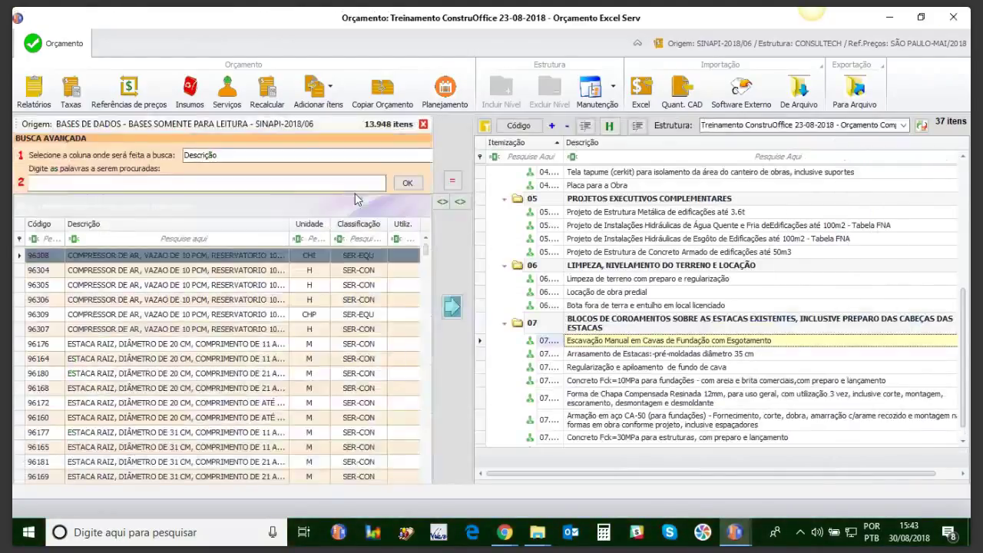
Step: Search the SINAPI base for 'escavação'
left_click(47, 185)
type("e")
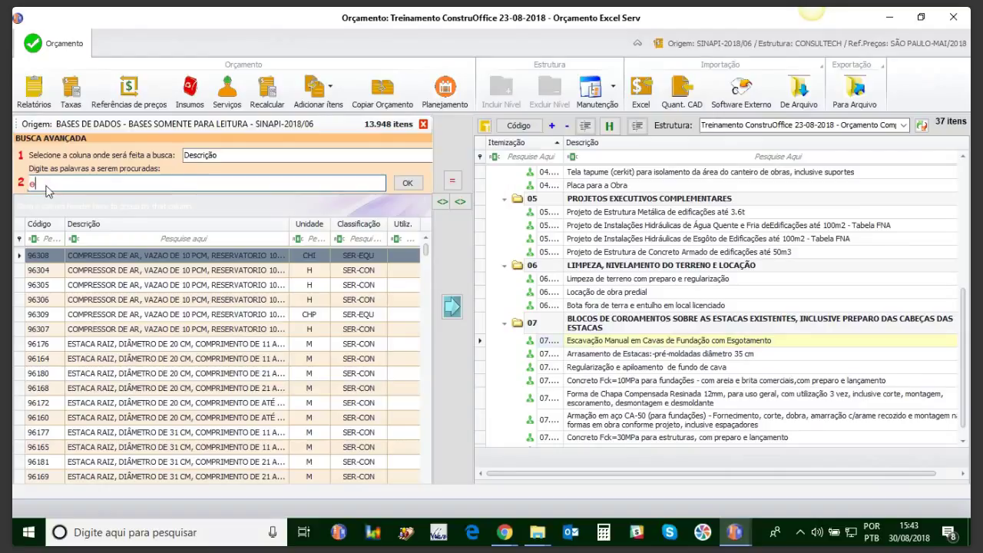
type("scavação")
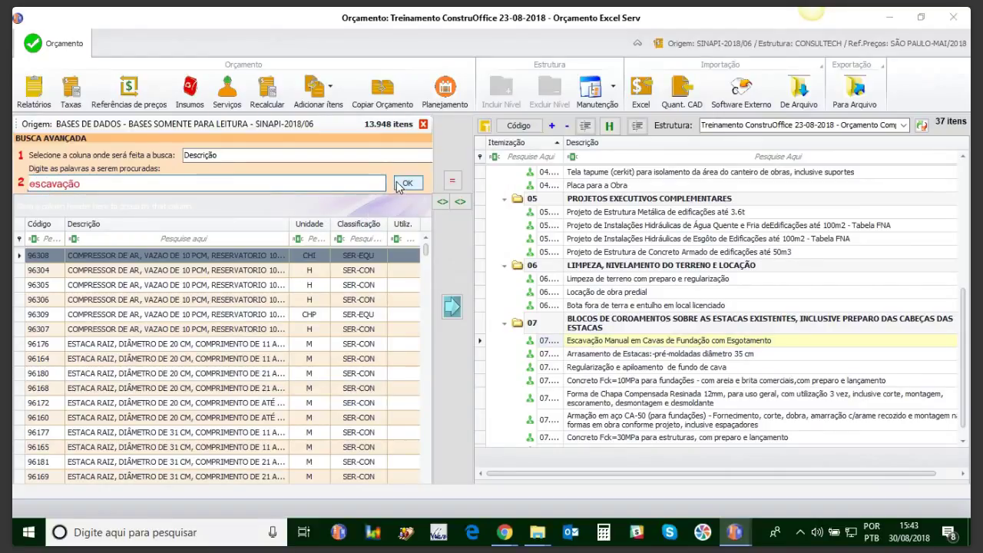
left_click(404, 185)
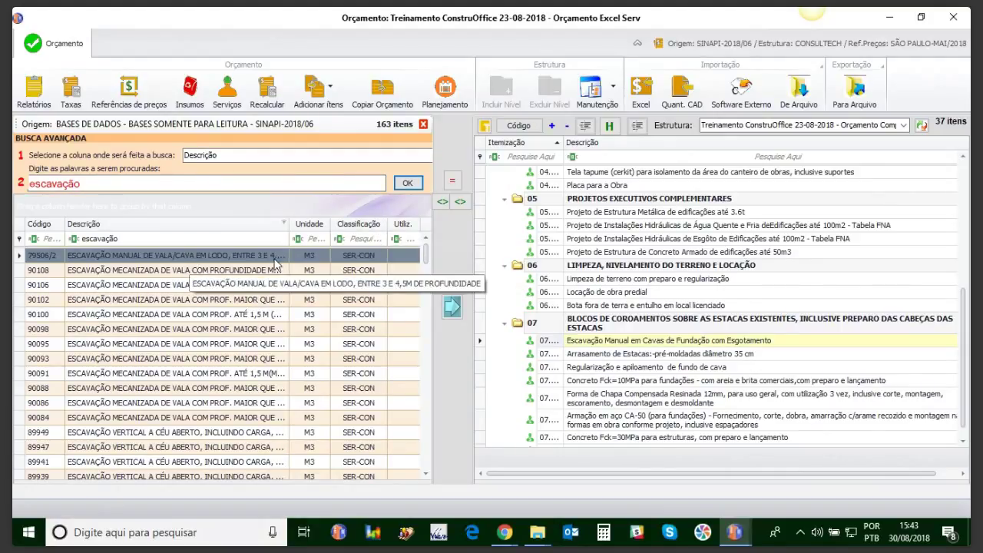
Step: Transfer composition 79506/2 into budget item 07 Escavação Manual and return to the full budget
left_click(245, 258)
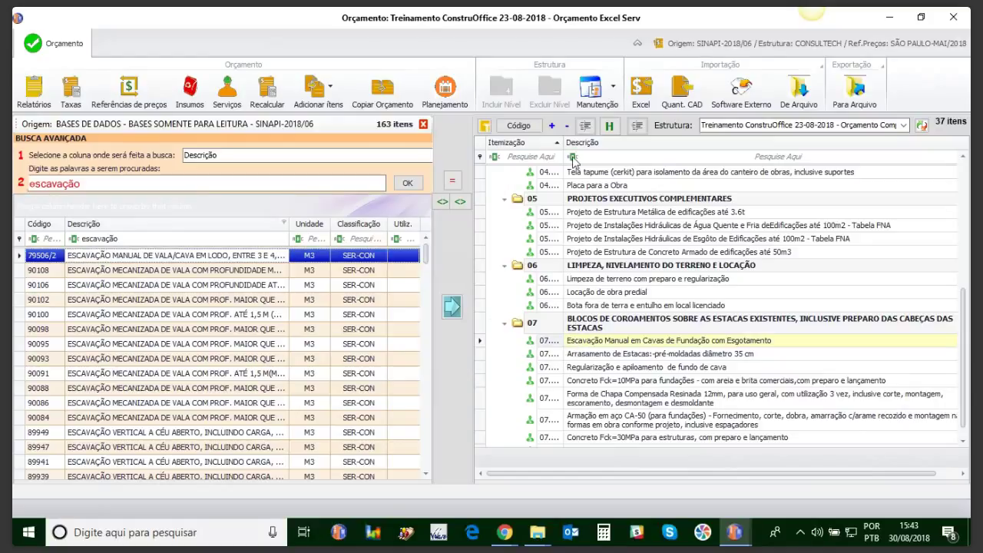
left_click(572, 342)
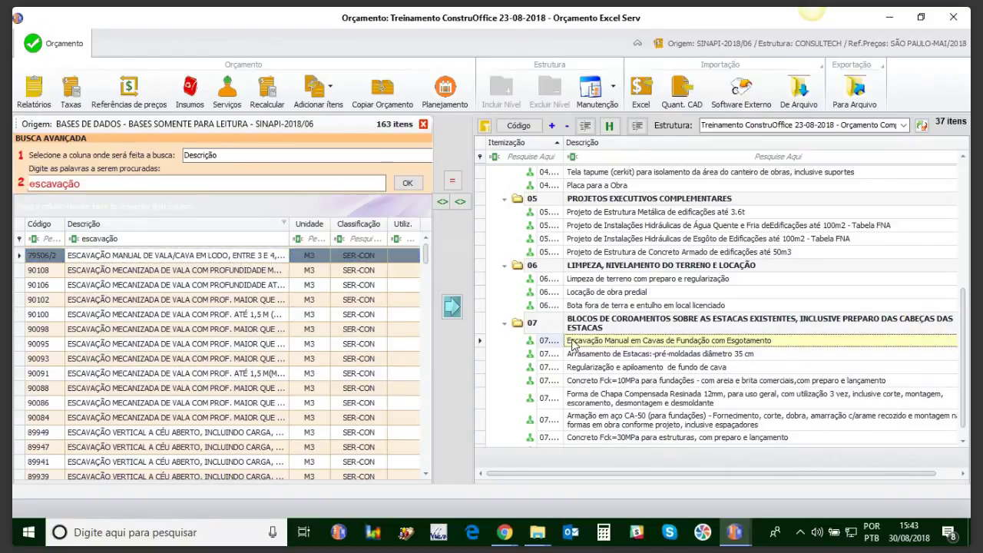
left_click(453, 306)
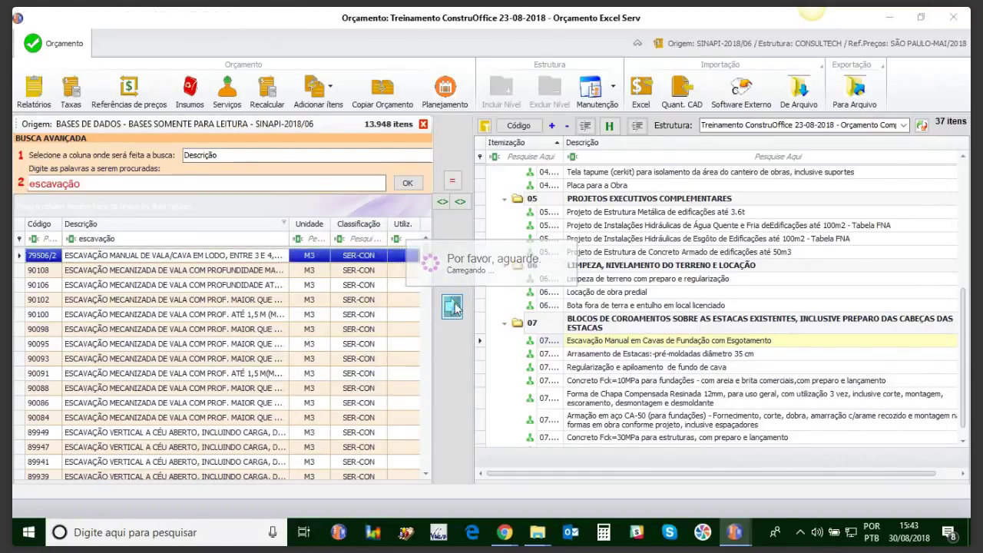
left_click(453, 307)
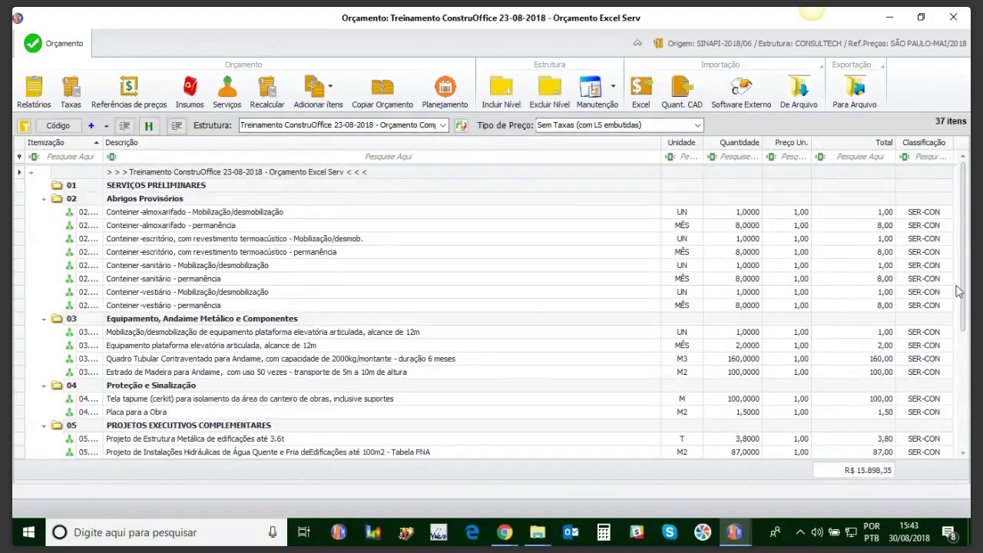
Step: Scroll to group 07 and open the Escavação Manual em Cavas service's composition details
left_click_drag(963, 292, 966, 432)
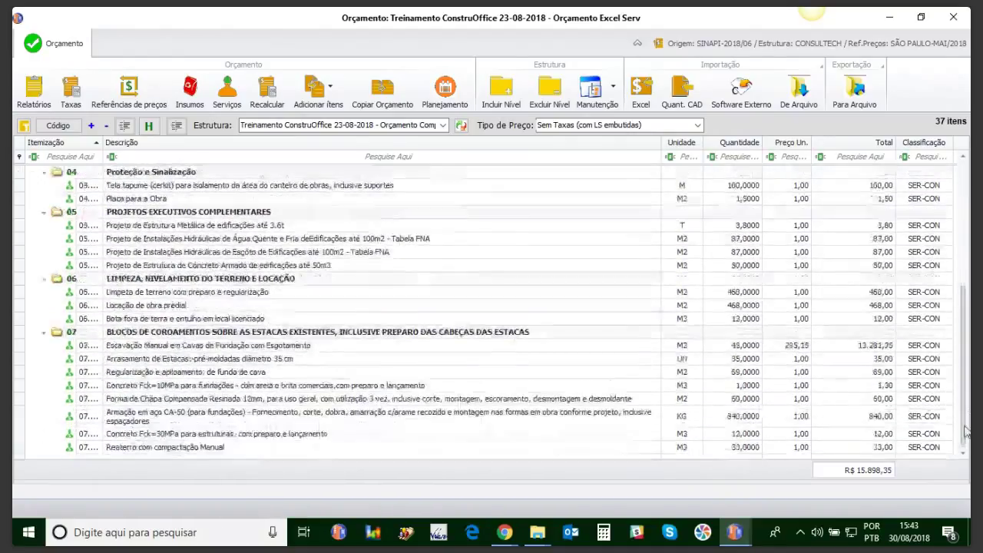
left_click(152, 349)
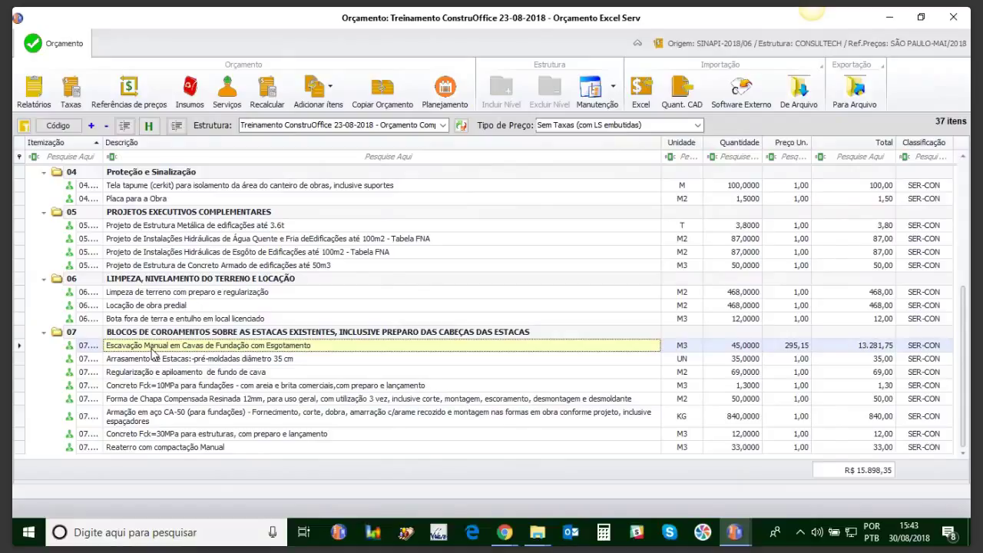
double_click(152, 349)
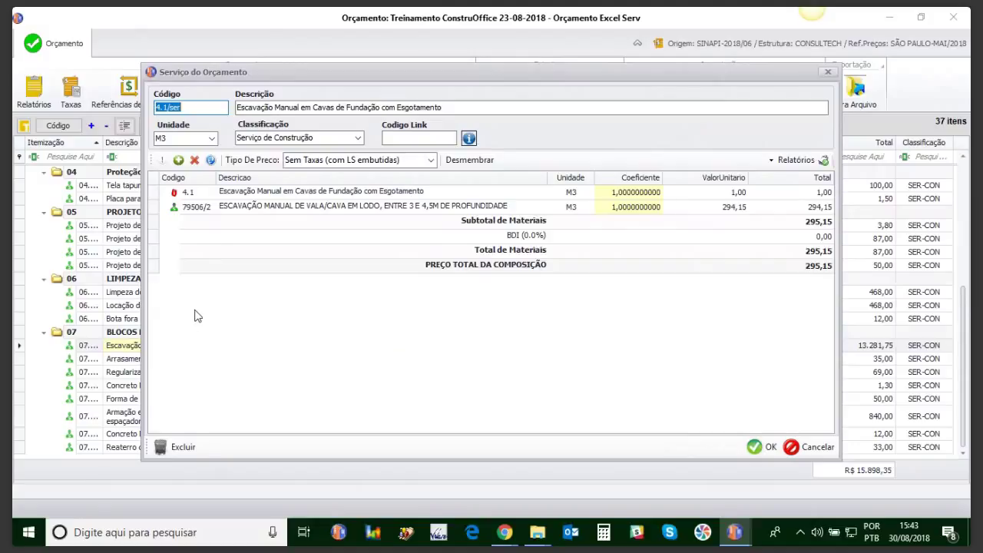
Step: Delete the original 4.1 line from the Escavação Manual composition
left_click(251, 195)
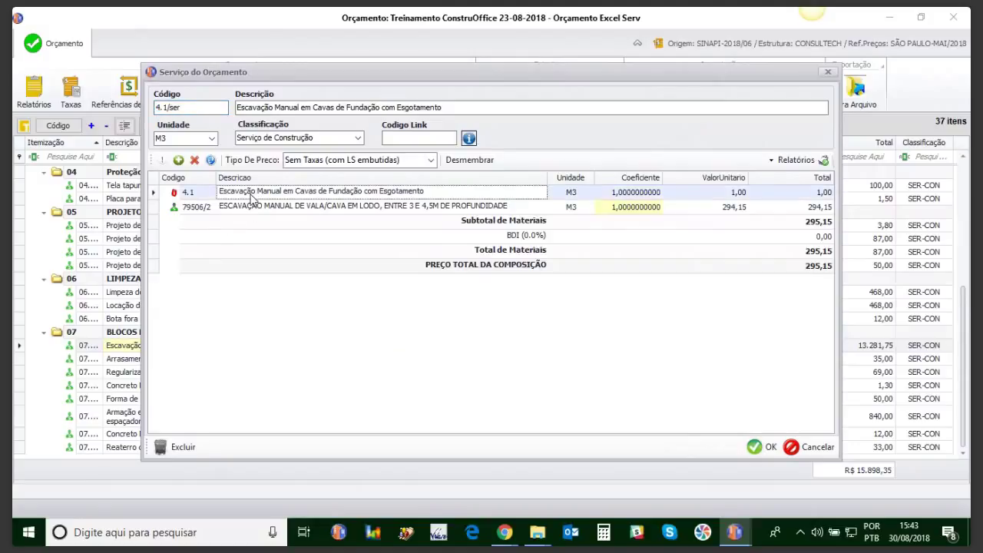
left_click(195, 159)
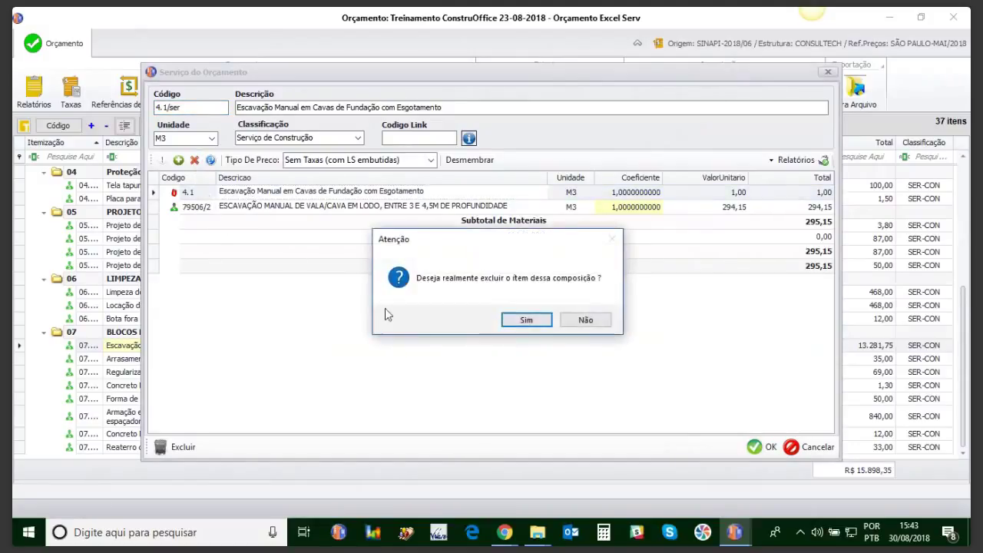
left_click(529, 319)
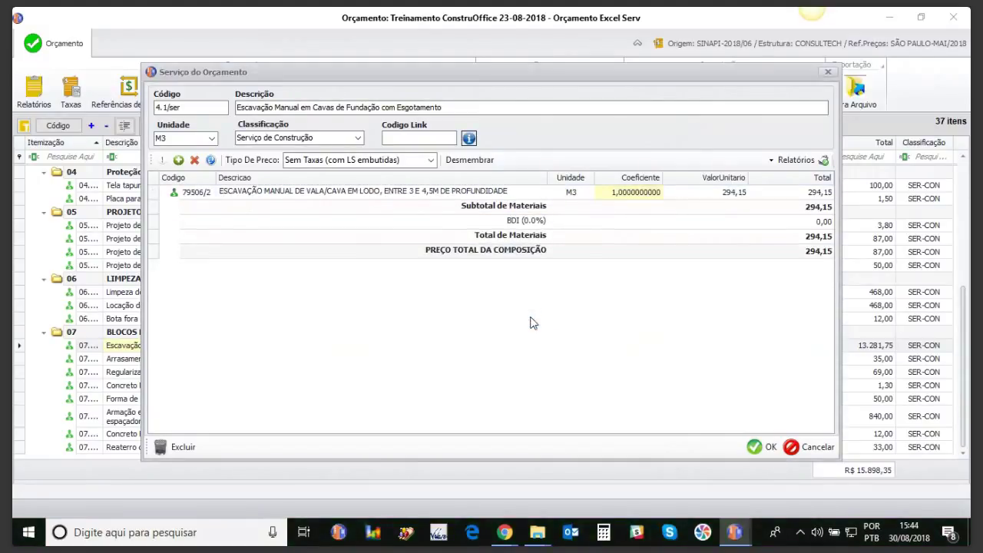
Step: Inspect composition 79506/2 and its SERVENTE COM ENCARGOS COMPLEMENTARES component, then close the details
left_click(310, 197)
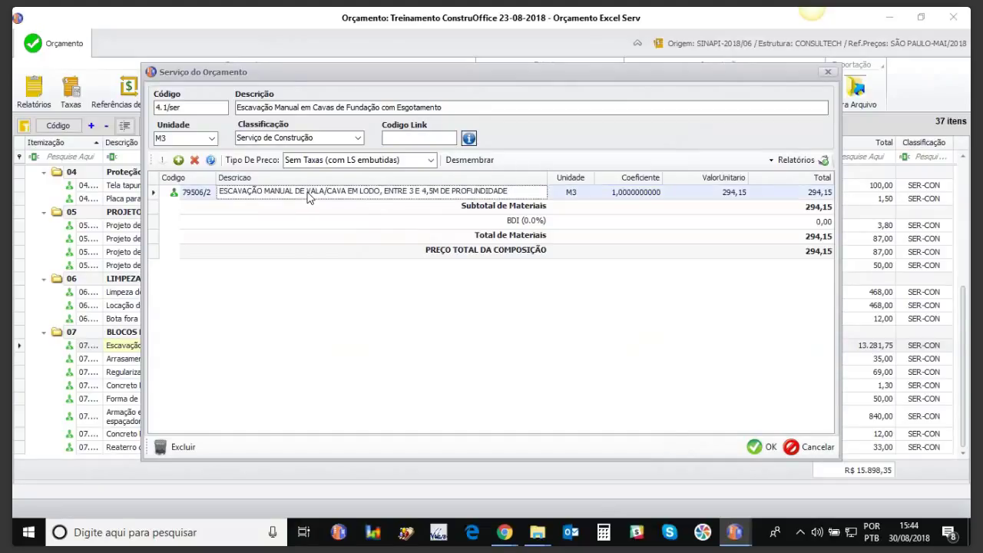
double_click(310, 198)
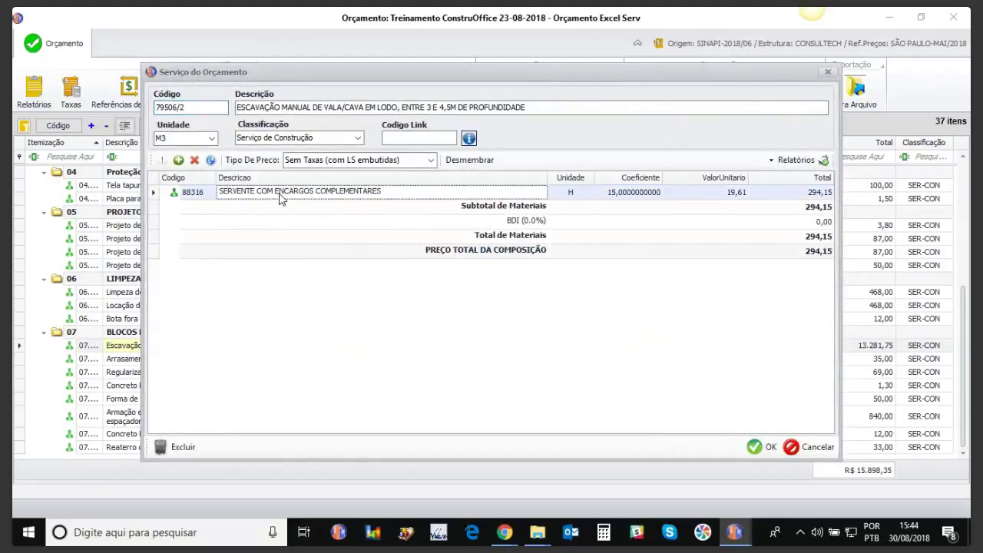
double_click(280, 198)
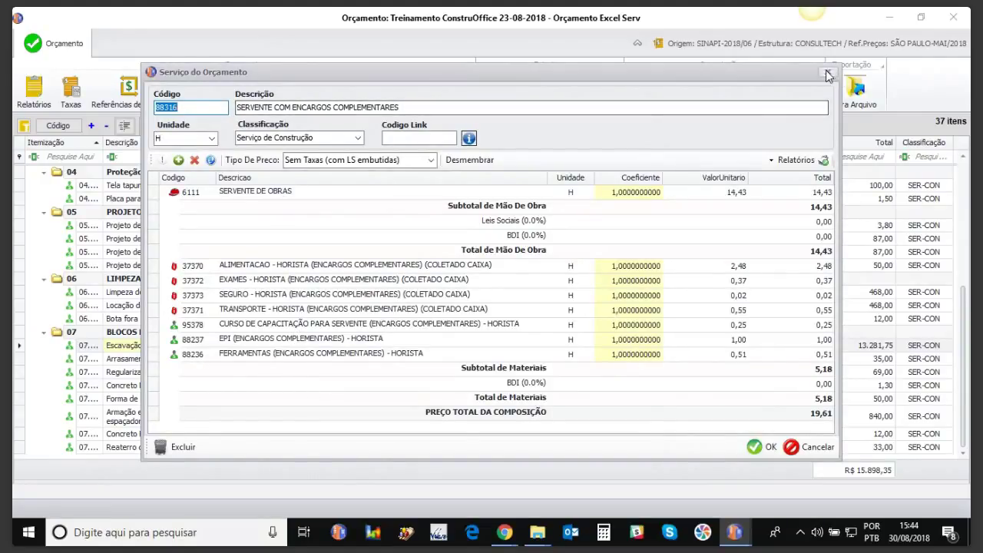
left_click(828, 73)
left_click(828, 73)
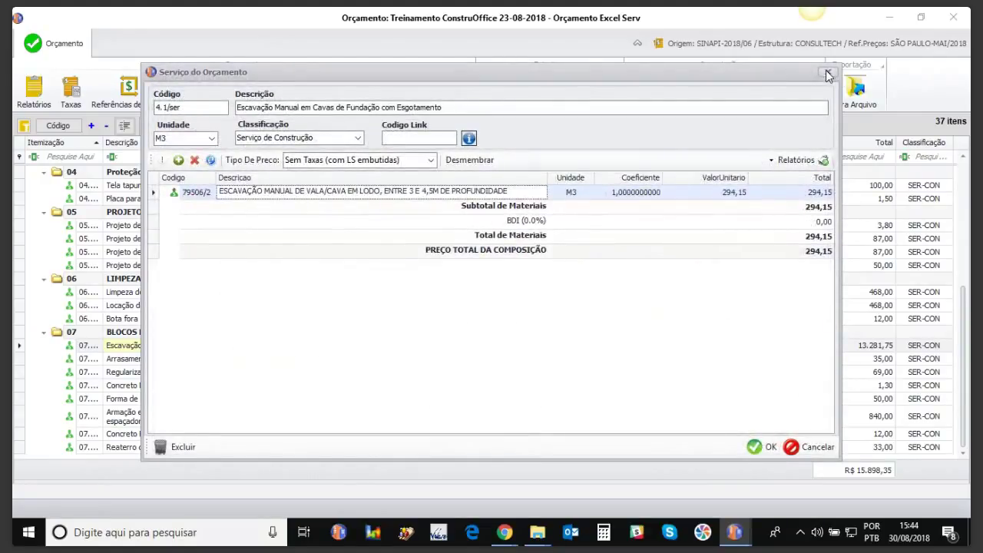
left_click(828, 73)
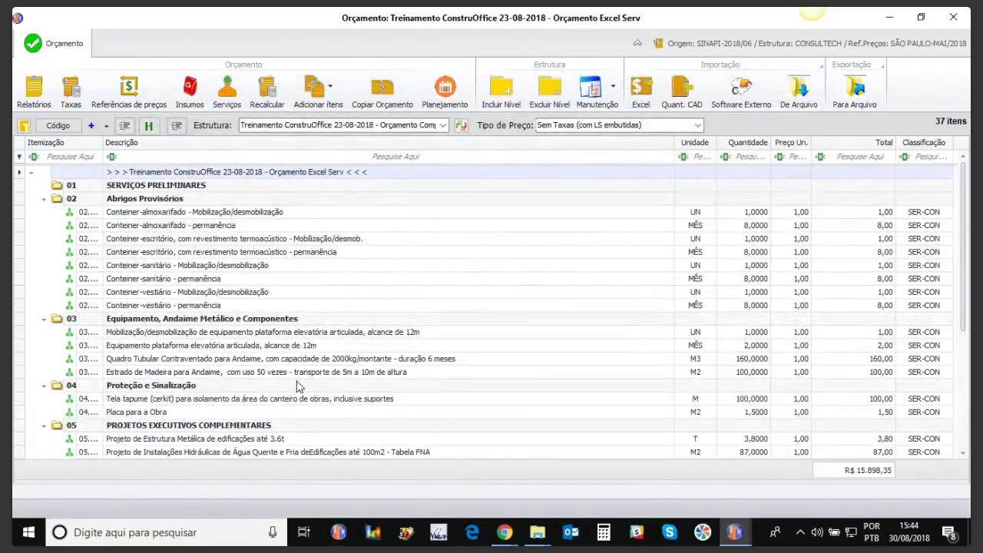
left_click_drag(963, 235, 964, 327)
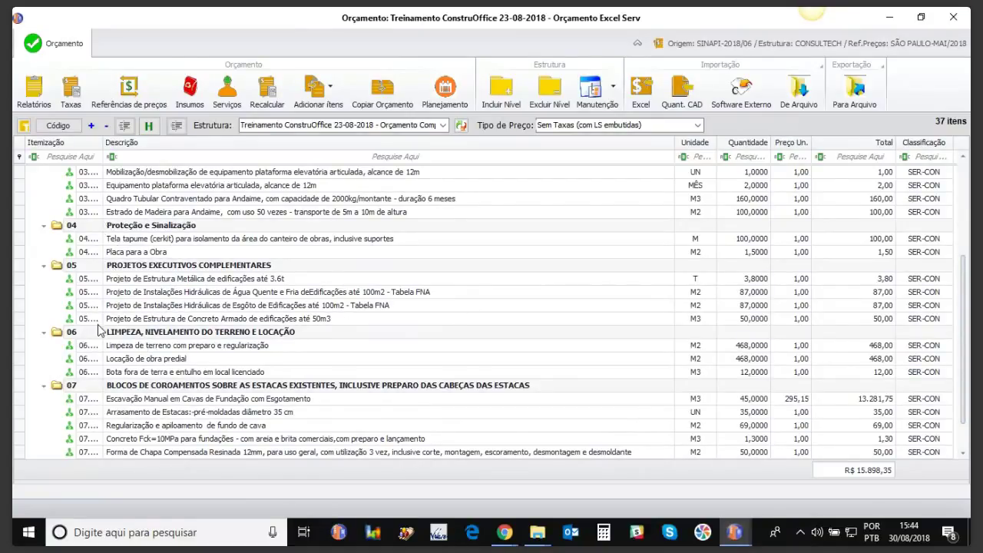
left_click(129, 347)
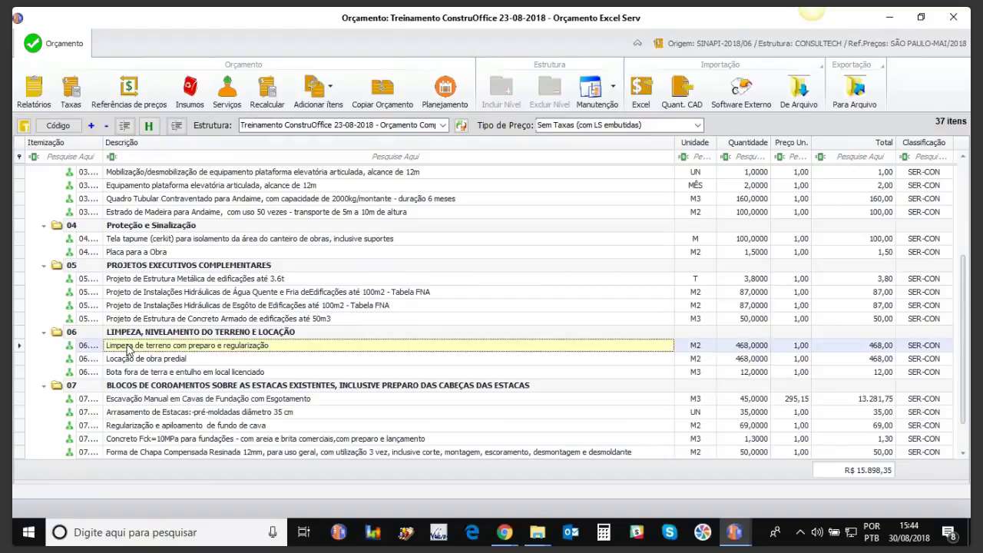
double_click(128, 349)
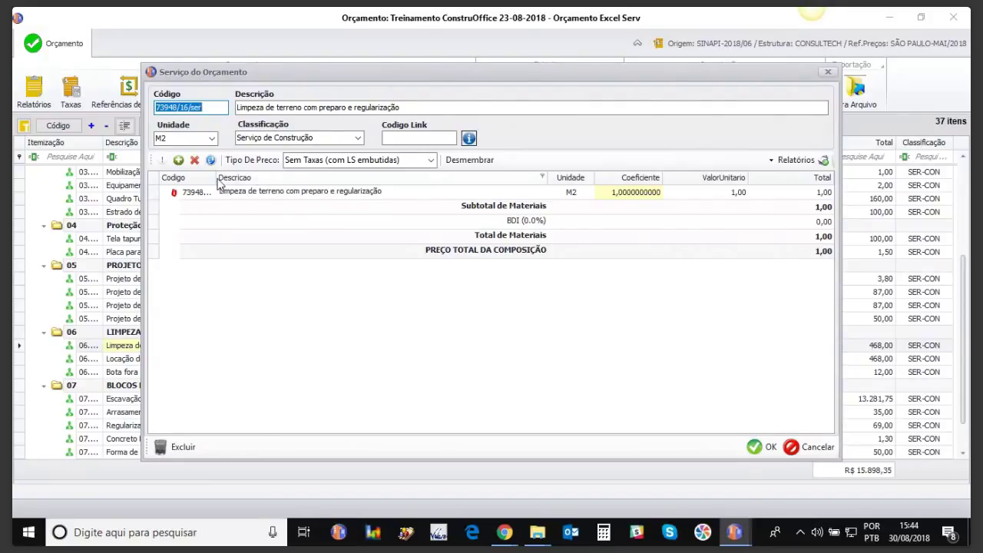
left_click_drag(217, 178, 248, 178)
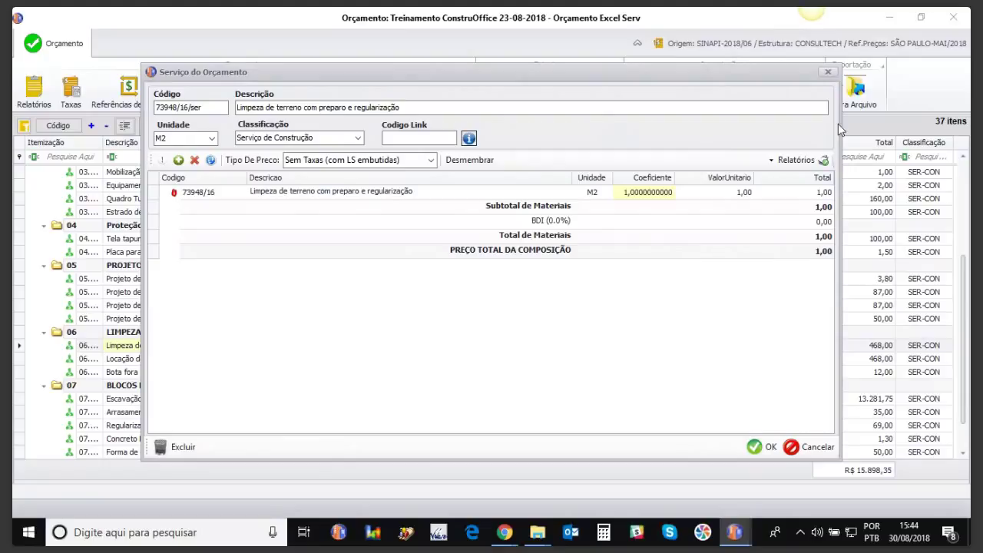
left_click(828, 72)
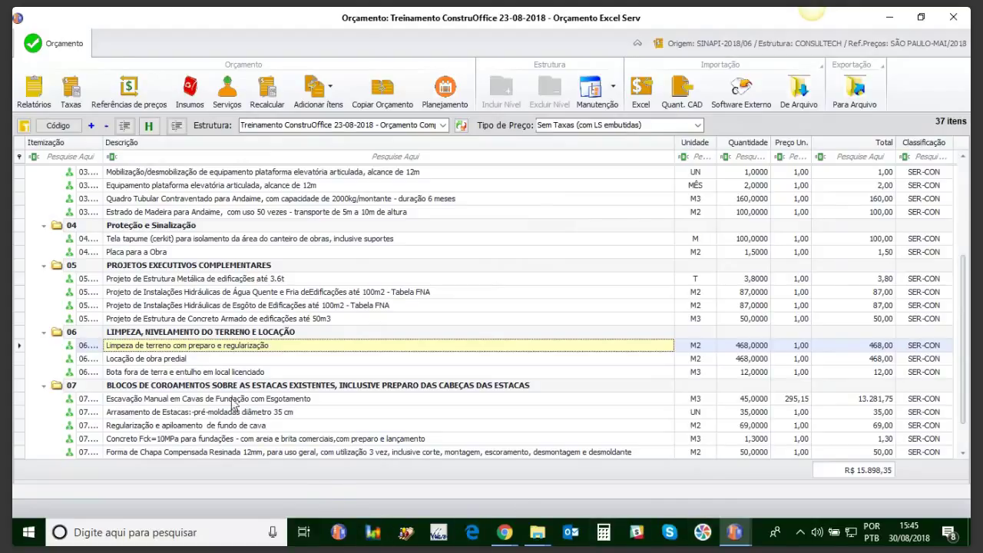
double_click(207, 349)
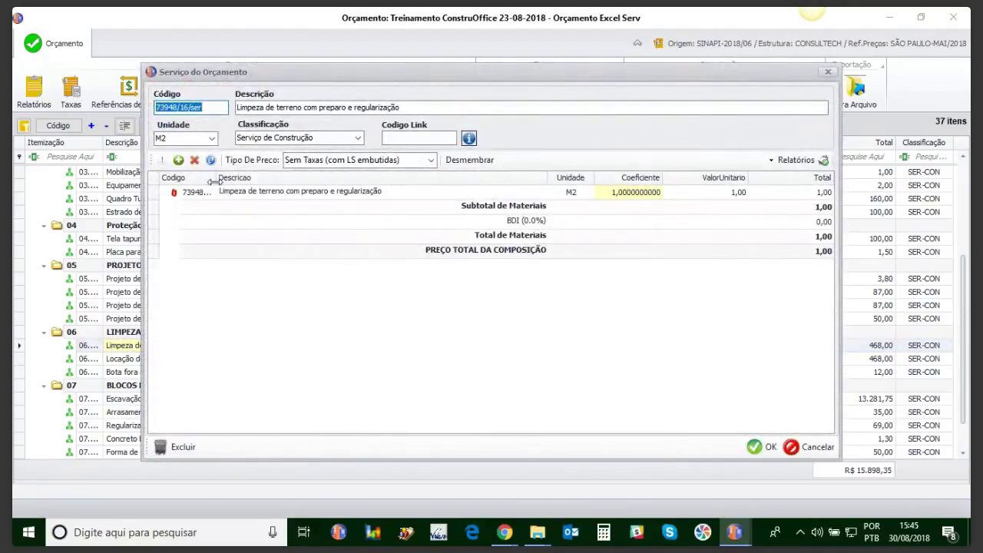
left_click_drag(224, 179, 254, 179)
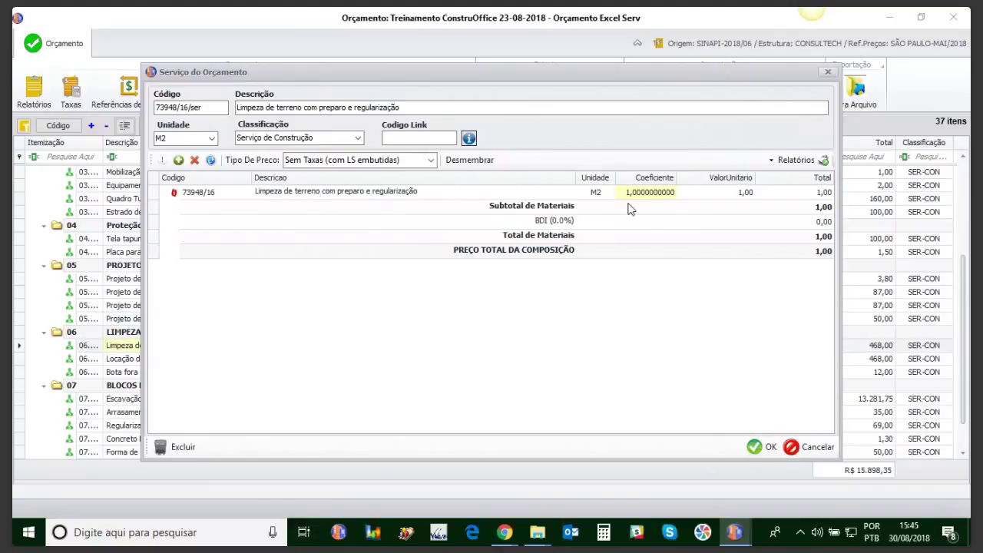
left_click(827, 73)
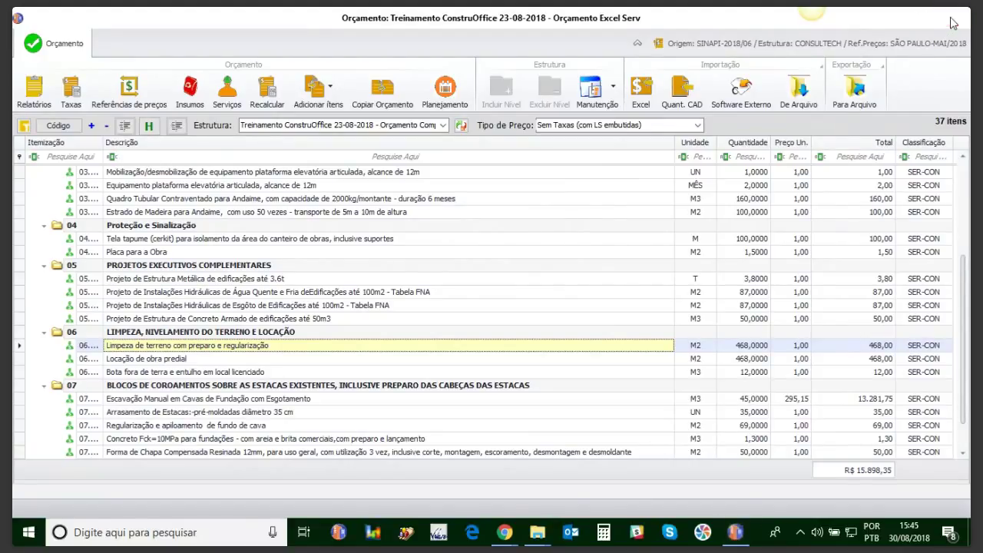
Step: Close the budget and select the Treinamento ConstruOffice 23-08-2018 work on the works-and-budgets screen
left_click(952, 23)
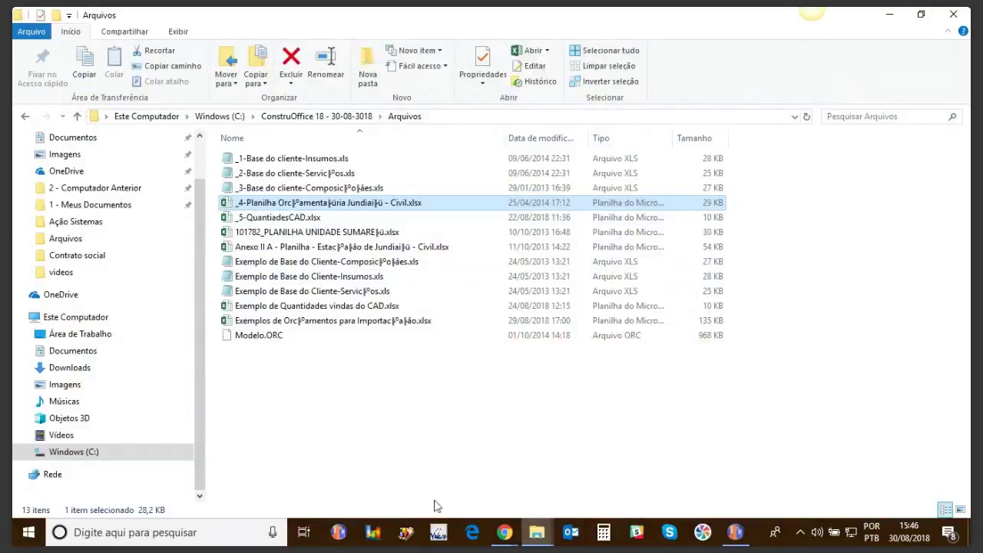
left_click(735, 532)
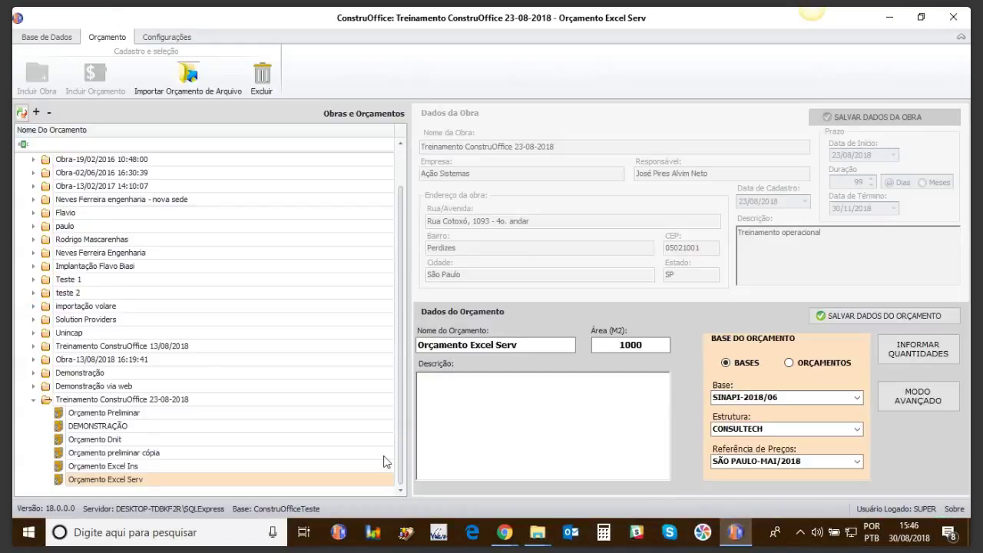
left_click(102, 402)
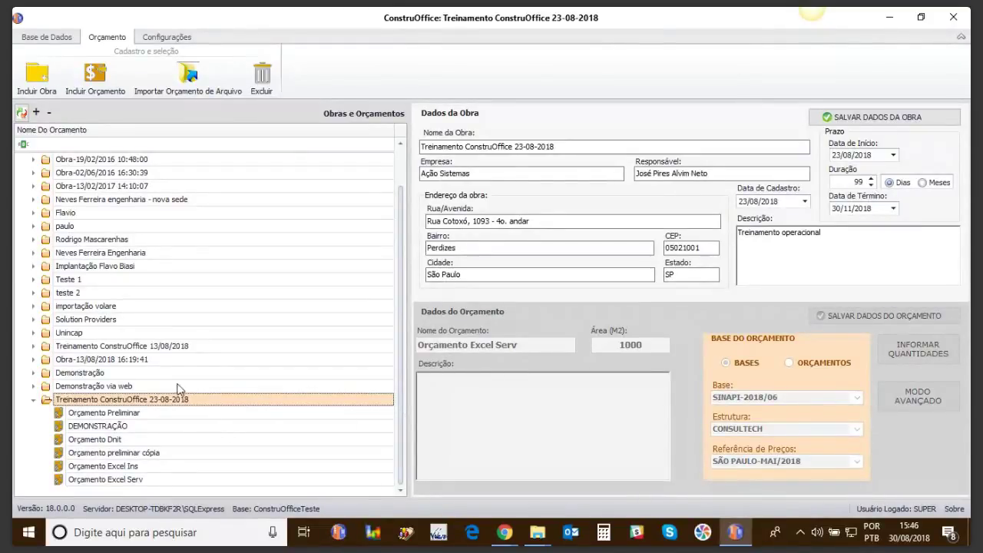
Step: Add a budget named Orçamento CAD, area 1500, description 'Quantidades importadas do cad', and save it
left_click(96, 81)
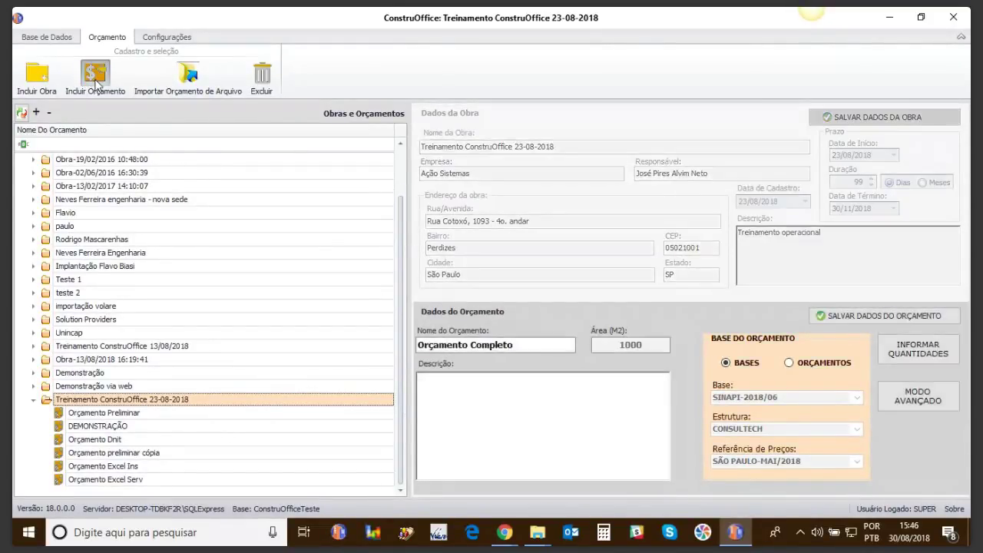
left_click(472, 345)
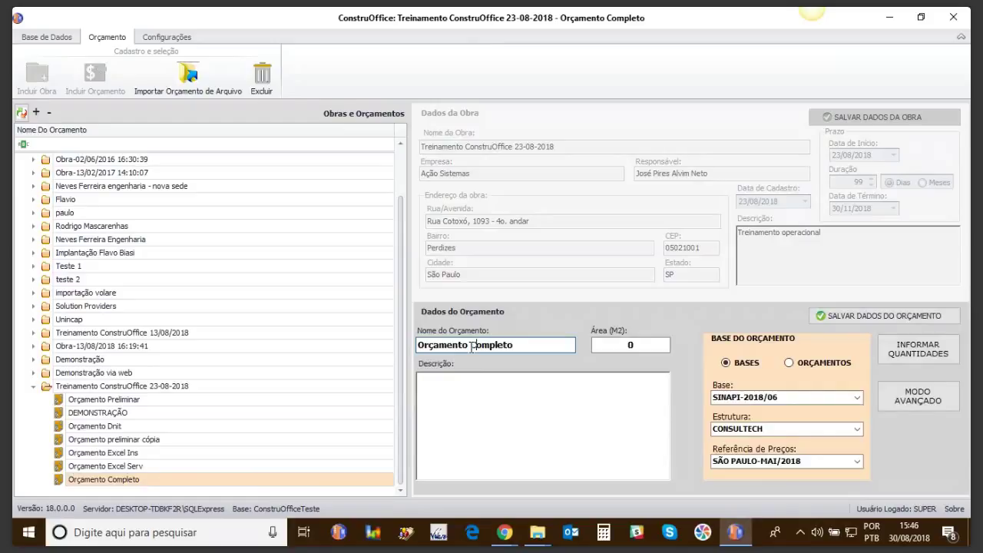
left_click_drag(472, 345, 515, 344)
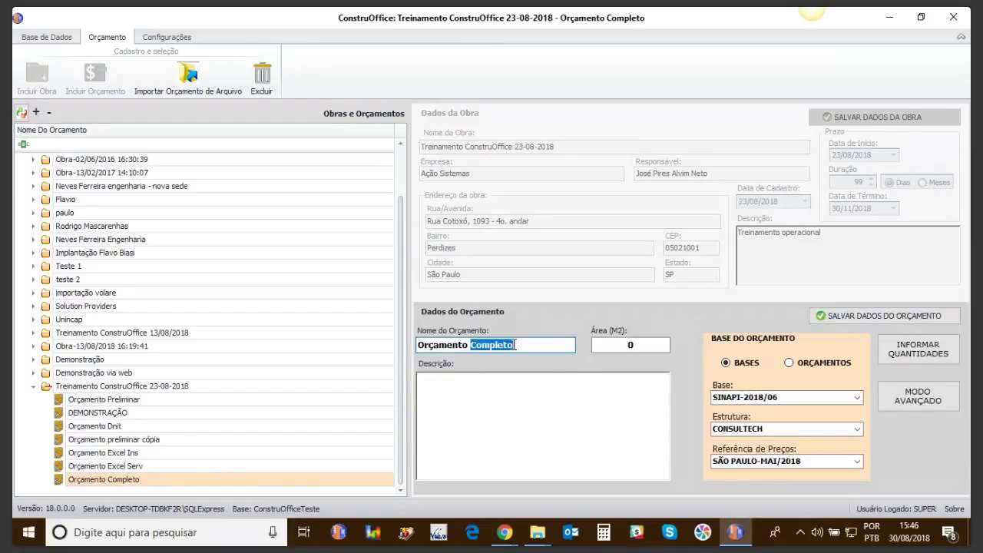
type("CAD")
left_click(642, 345)
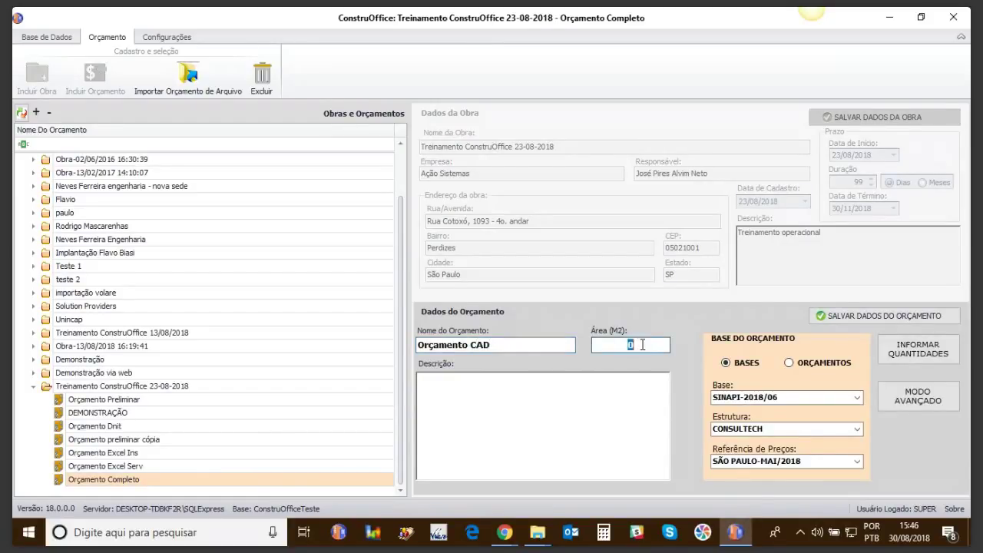
type("1500")
left_click(602, 381)
type("Quantidades")
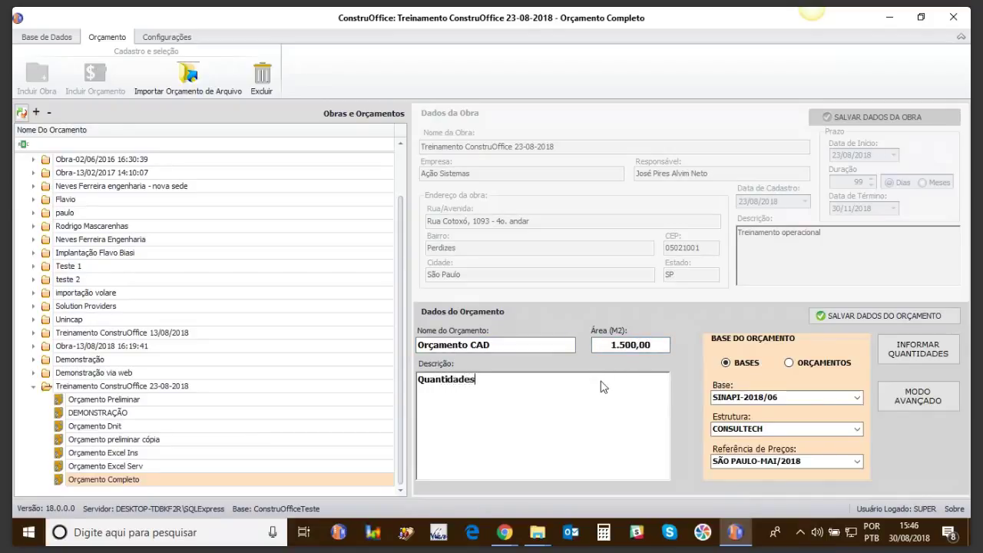
type(" imporatadas do cad")
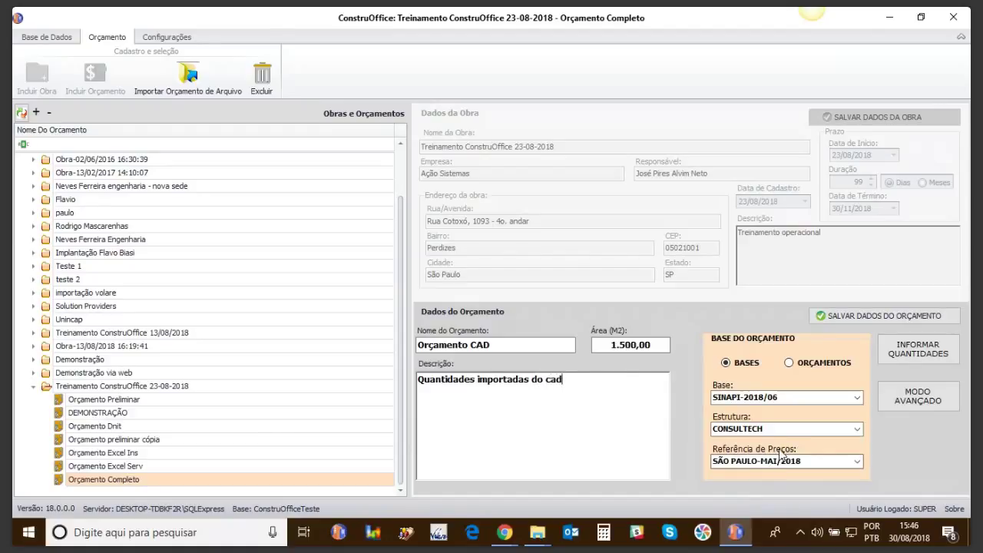
left_click(845, 314)
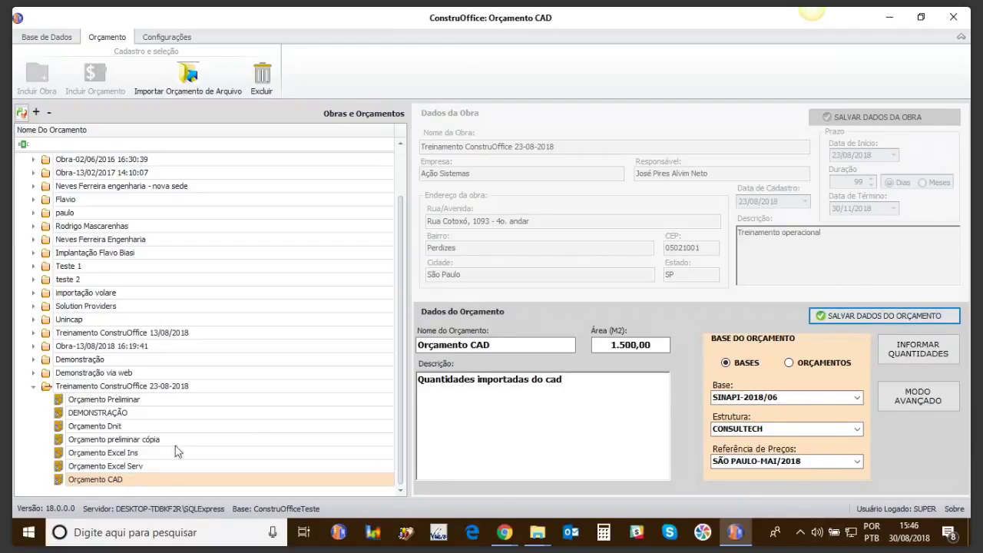
Step: Open the empty Orçamento CAD budget and start the Quant. CAD quantity import
left_click(99, 479)
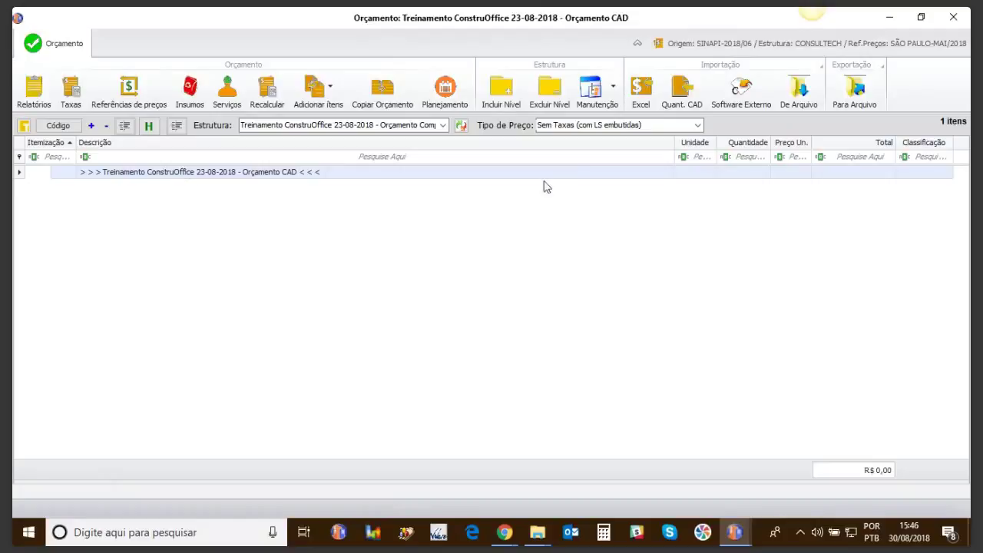
left_click(682, 98)
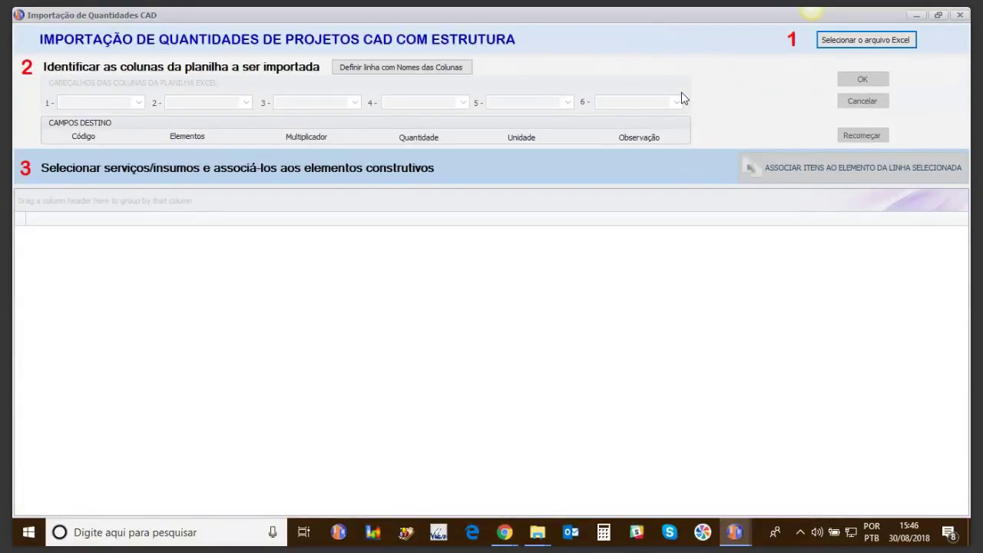
Step: Load _5-QuantidadesCAD.xlsx as the Excel file for the CAD quantity import
left_click(836, 43)
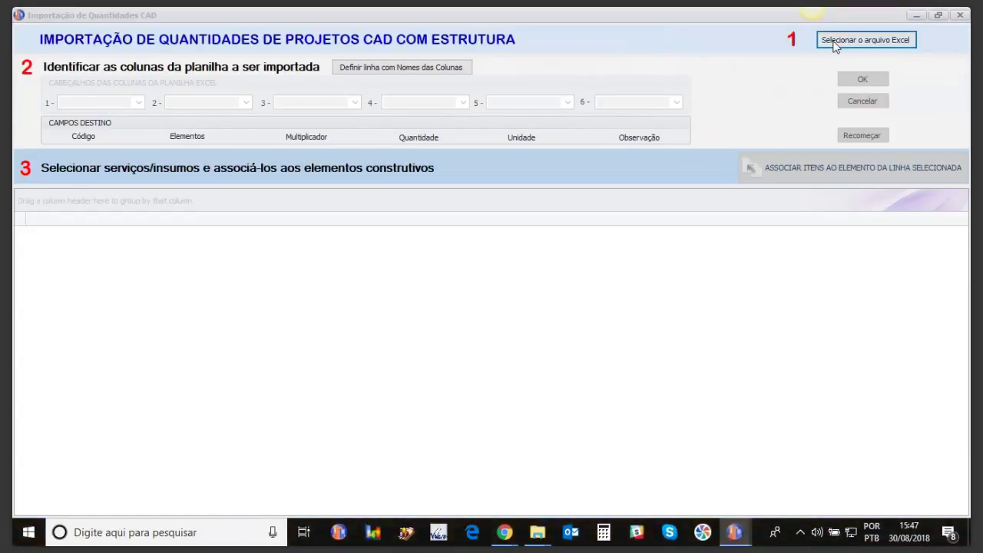
double_click(188, 183)
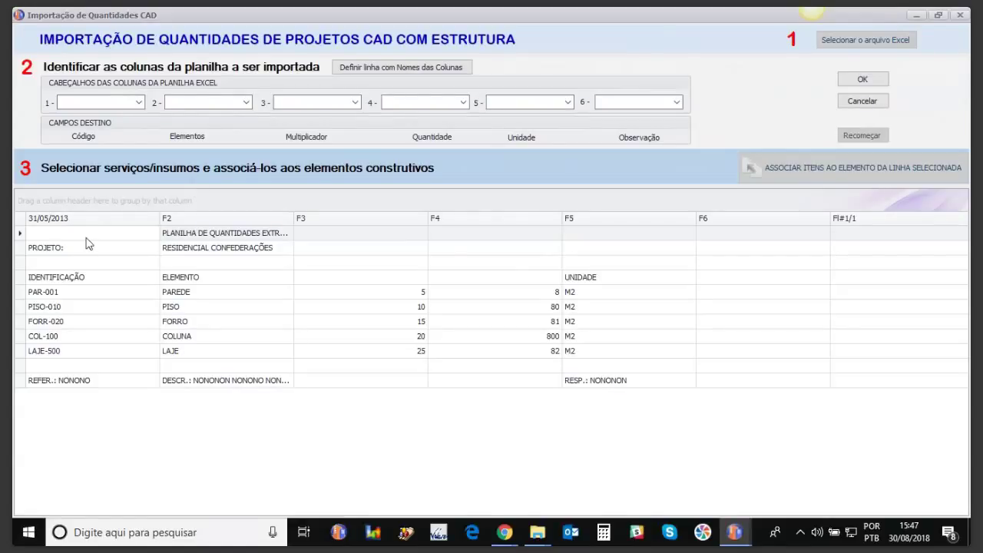
Step: Delete the extra rows and use the IDENTIFICAÇÃO row as column names, keeping five elements
left_click_drag(19, 236, 22, 267)
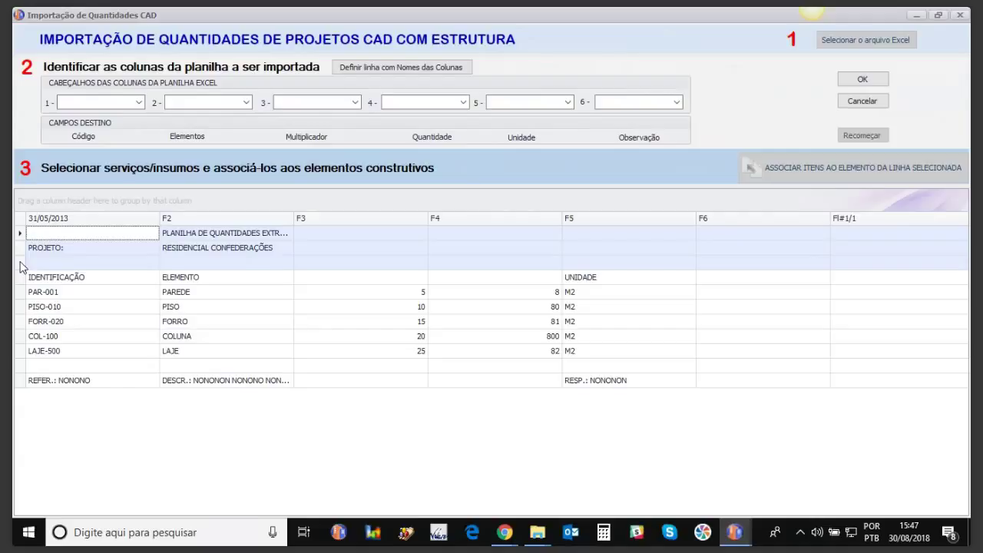
key("Delete")
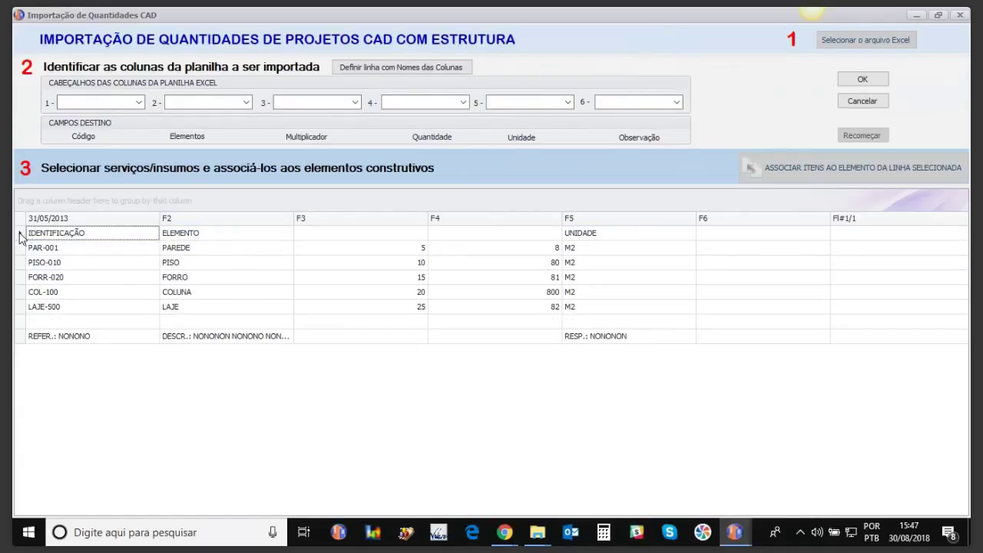
left_click(21, 238)
left_click(345, 69)
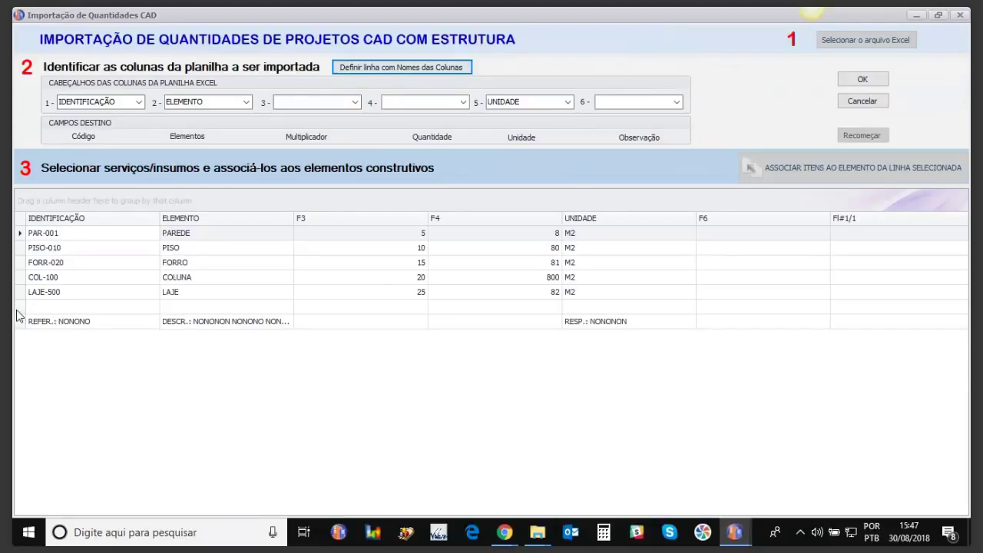
left_click(19, 308)
left_click(19, 321, "shift")
key("Delete")
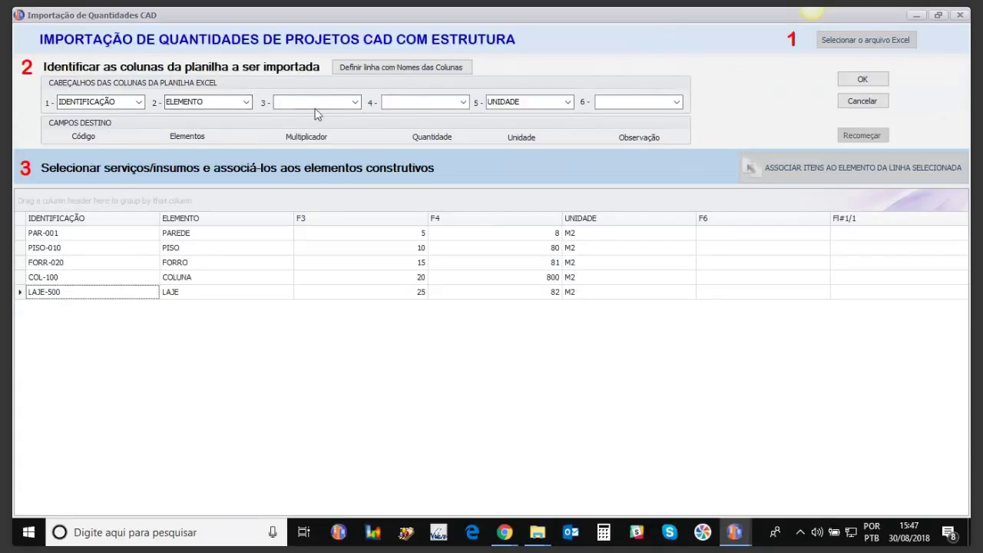
Step: Map column F3 to multiplier, F4 to quantity and F6 to observation
left_click(355, 102)
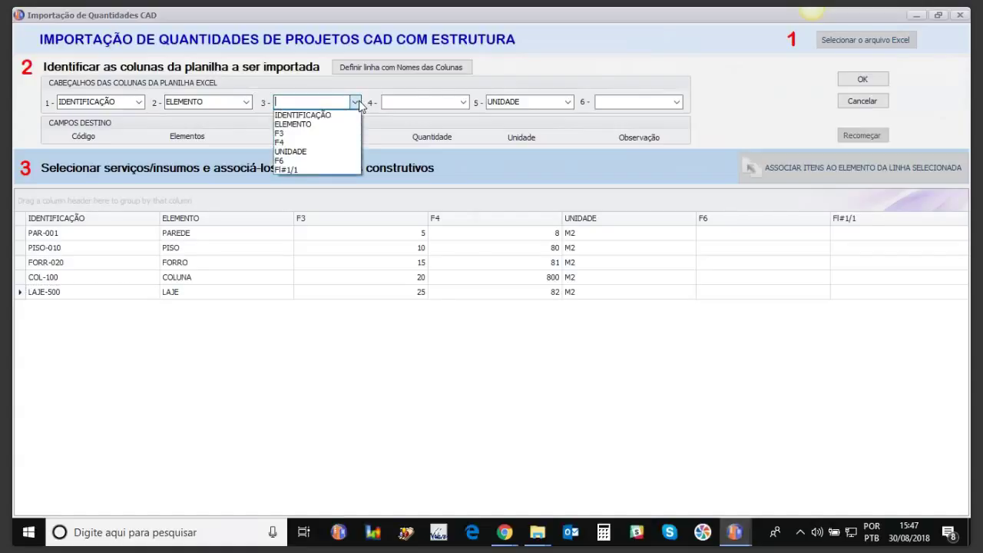
left_click(301, 134)
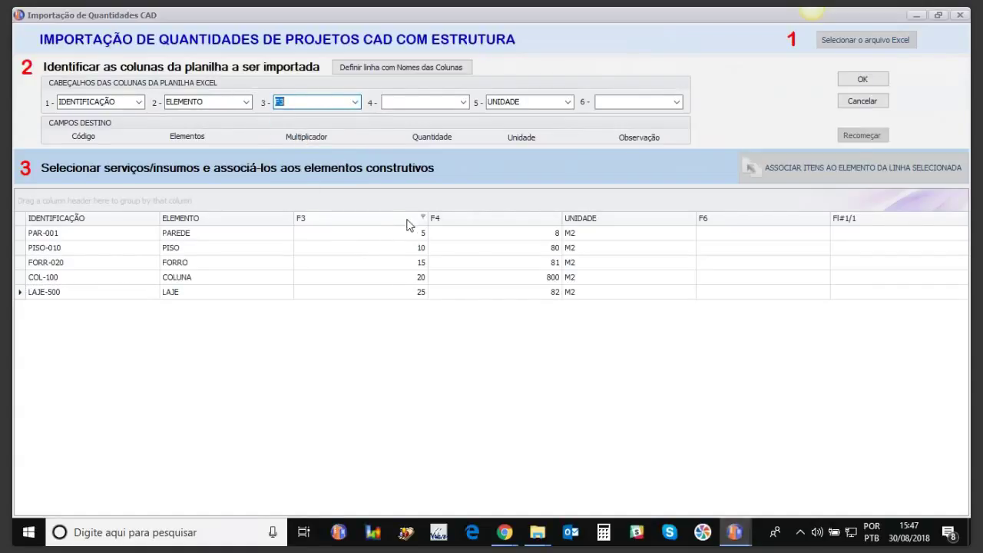
left_click(463, 102)
left_click(398, 142)
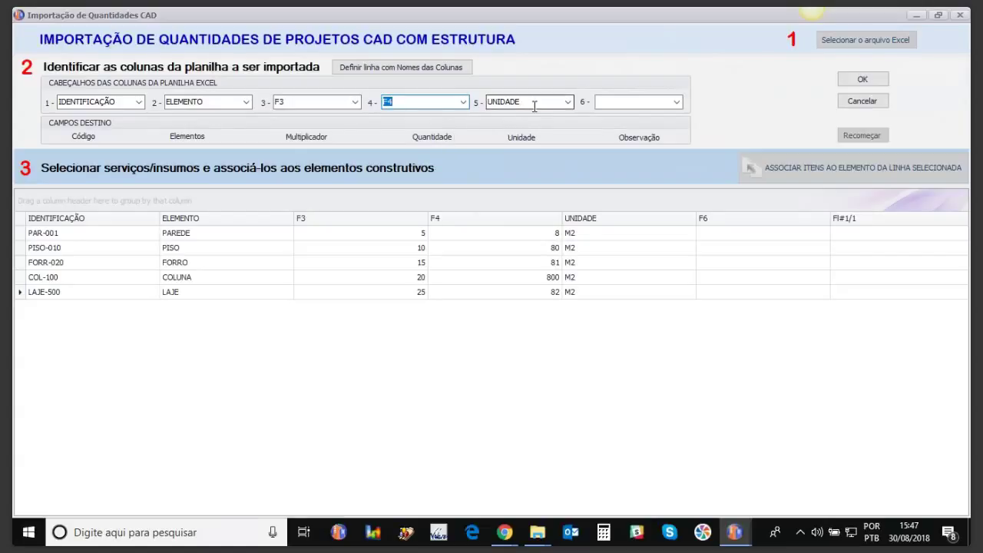
left_click(677, 102)
left_click(612, 159)
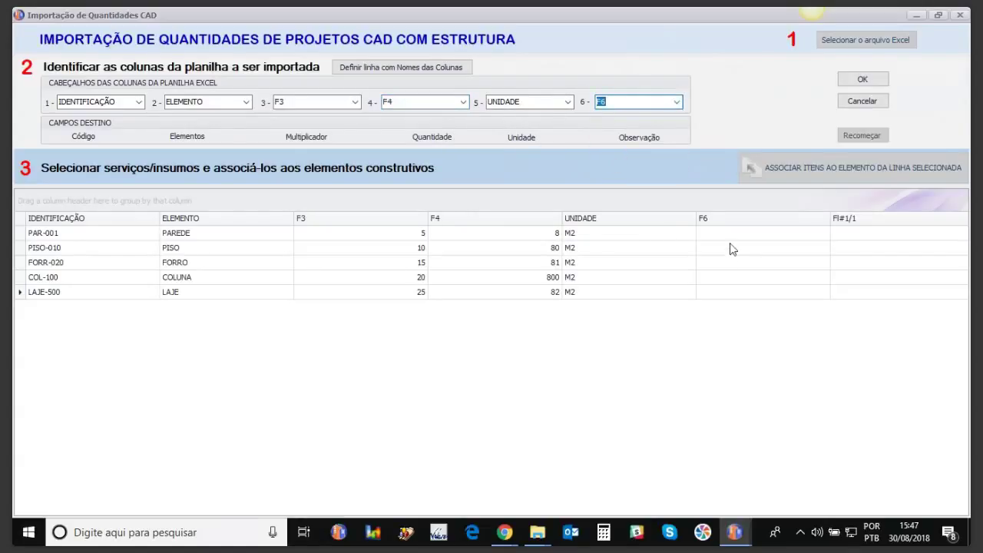
Step: Widen F6 and enter the note 'do vão acima de 1m2' in PAR-001's F6 cell
left_click_drag(828, 224, 869, 224)
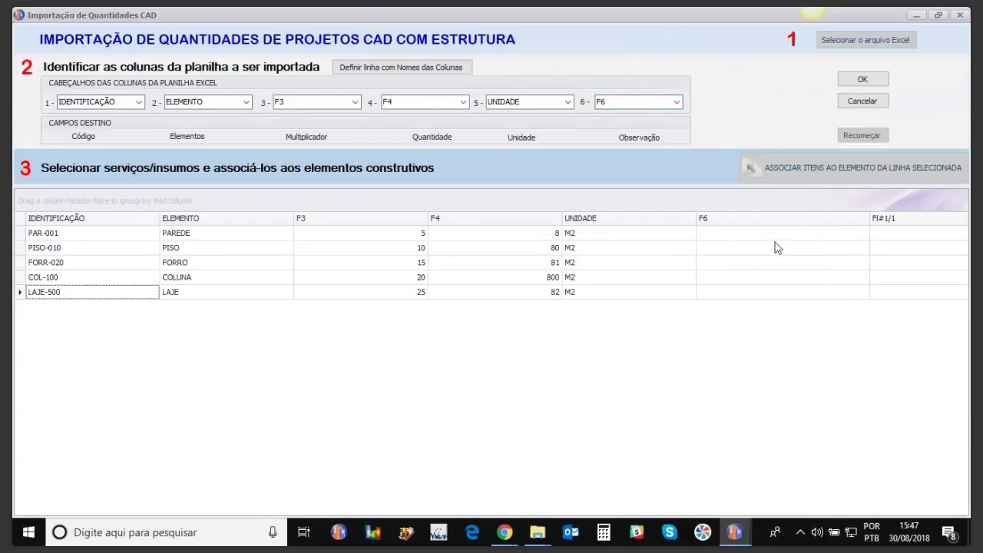
left_click(727, 239)
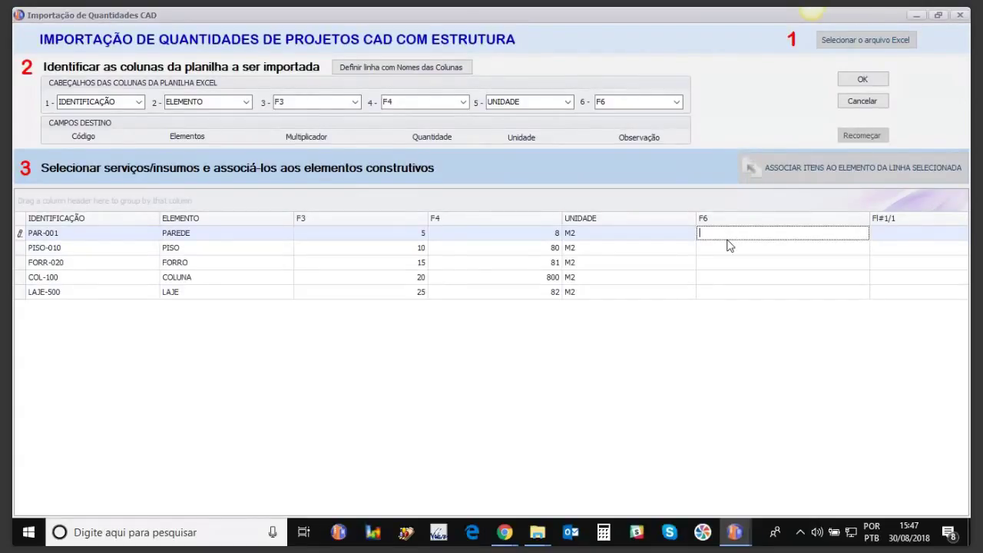
type("do vão acima de 1")
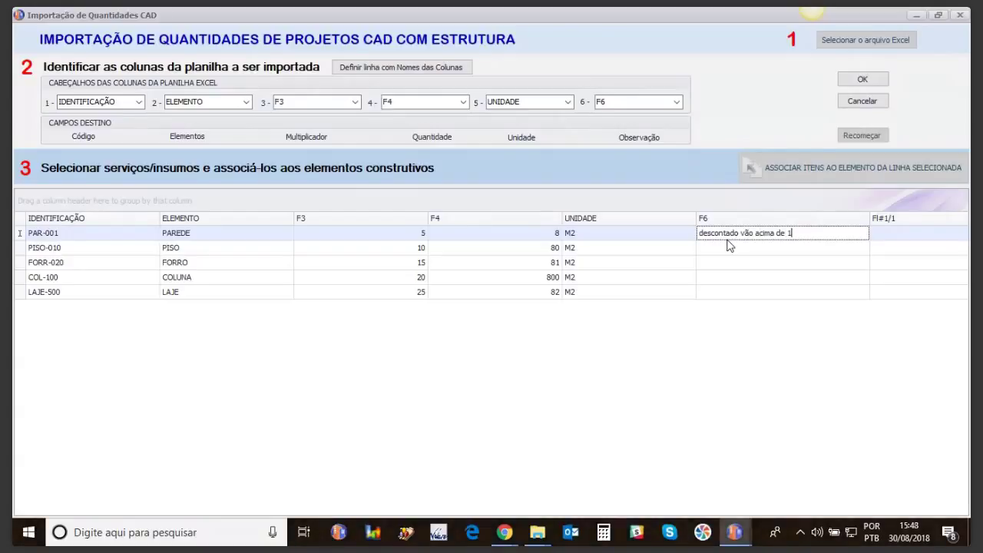
type("m2")
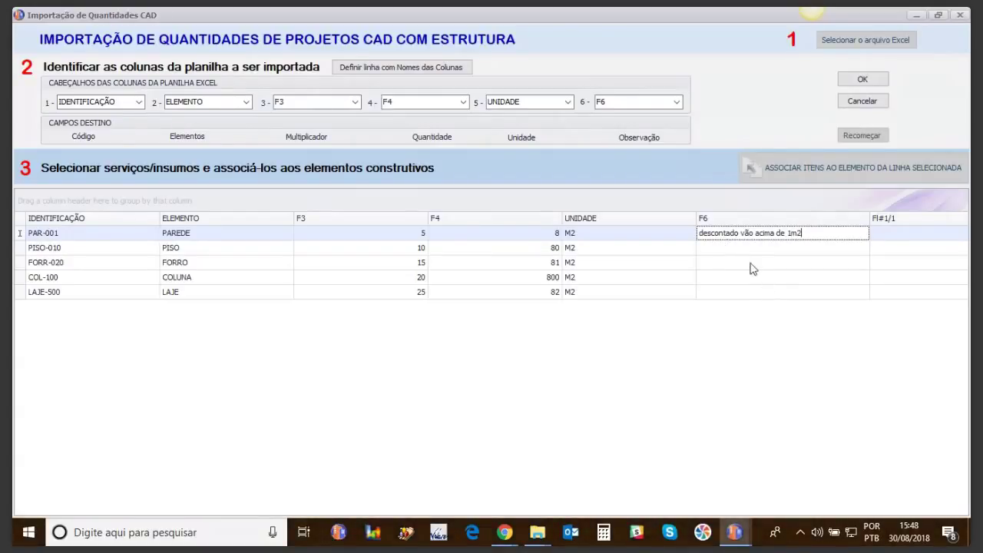
left_click(730, 246)
left_click(728, 234)
Step: Confirm the column mapping and check the PISO-010 and PAR-001 multipliers
left_click(862, 79)
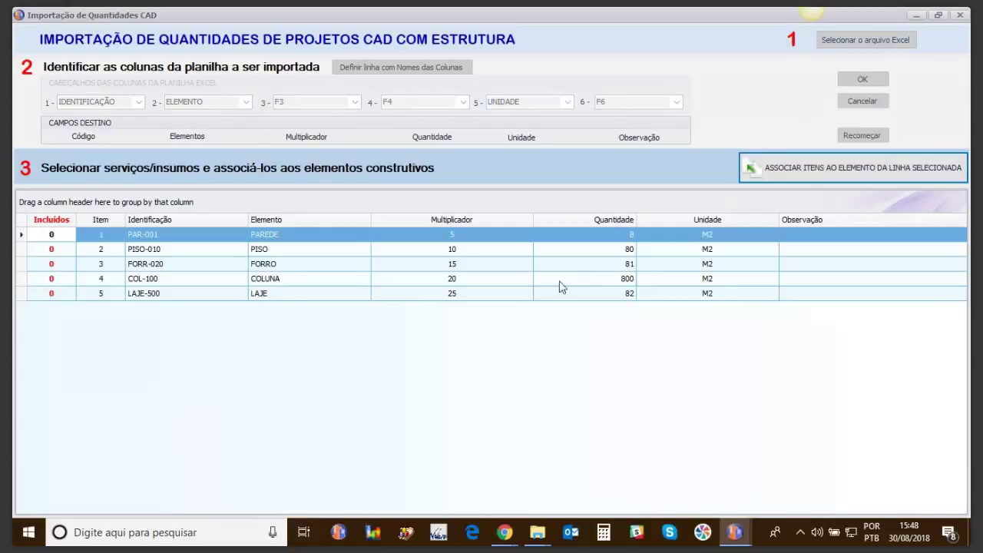
left_click(390, 250)
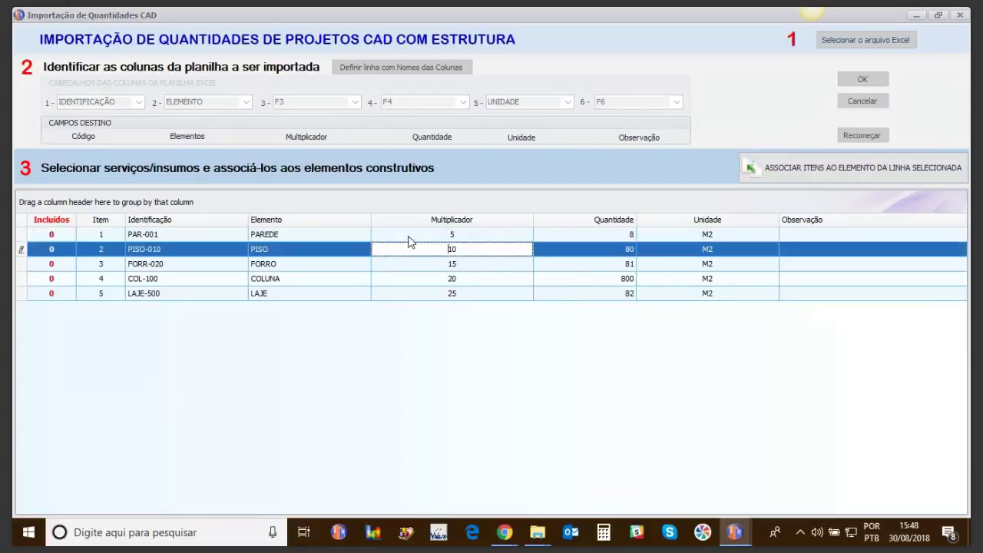
left_click(409, 235)
Step: Give PAR-001 the observation 'descontado vão acima de 1m2' and select its PAREDE row
left_click(799, 235)
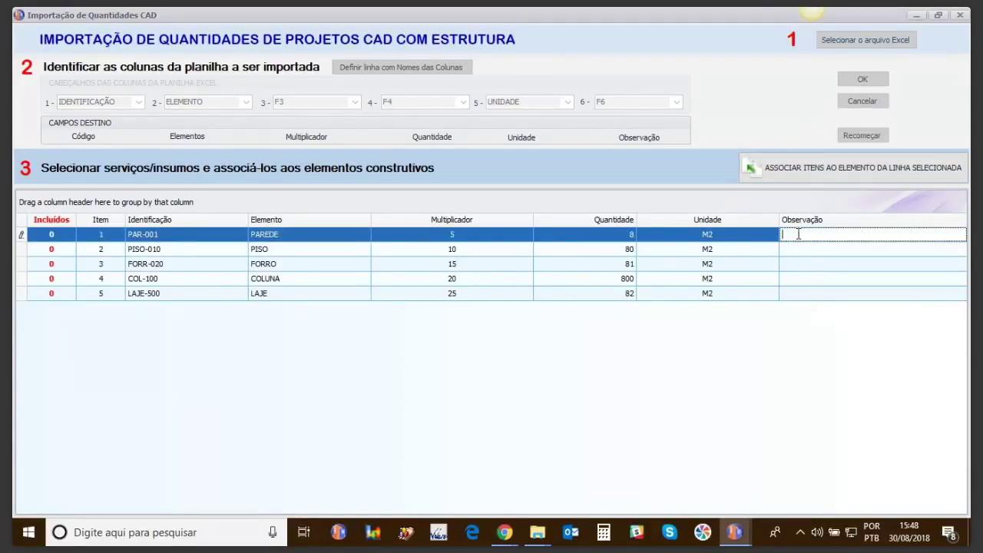
type("descontado vão acima de 1m2")
left_click(236, 249)
left_click(238, 234)
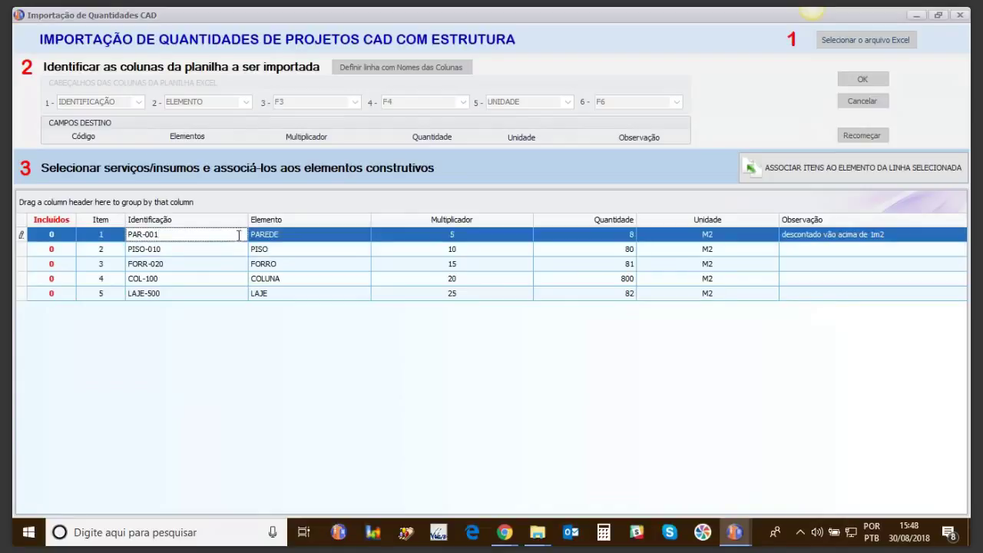
left_click(342, 234)
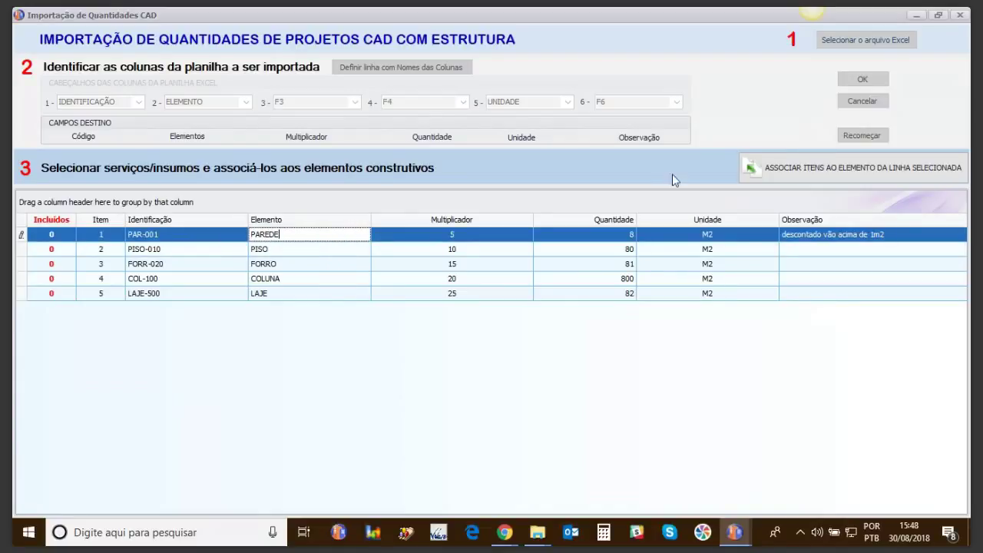
Step: Mark masonry item 04.01.001 ('alvenaria') and chapisco item 12.02.077 for PAR-001
left_click(784, 170)
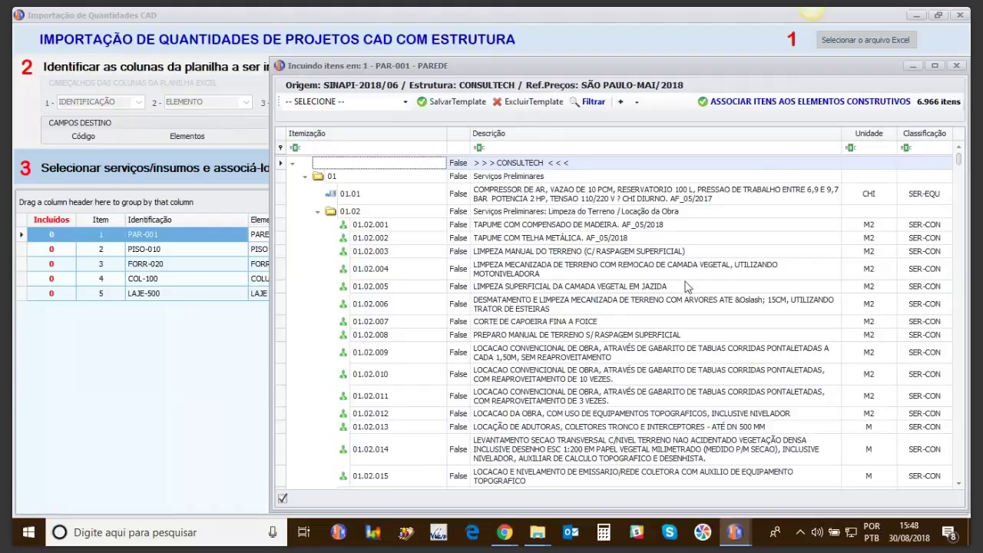
left_click(503, 148)
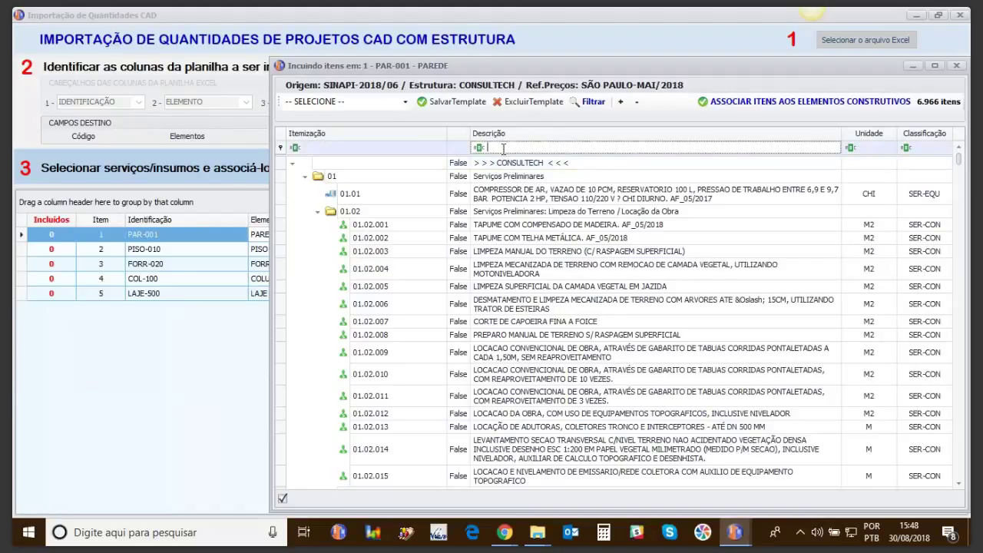
type("alvenaria")
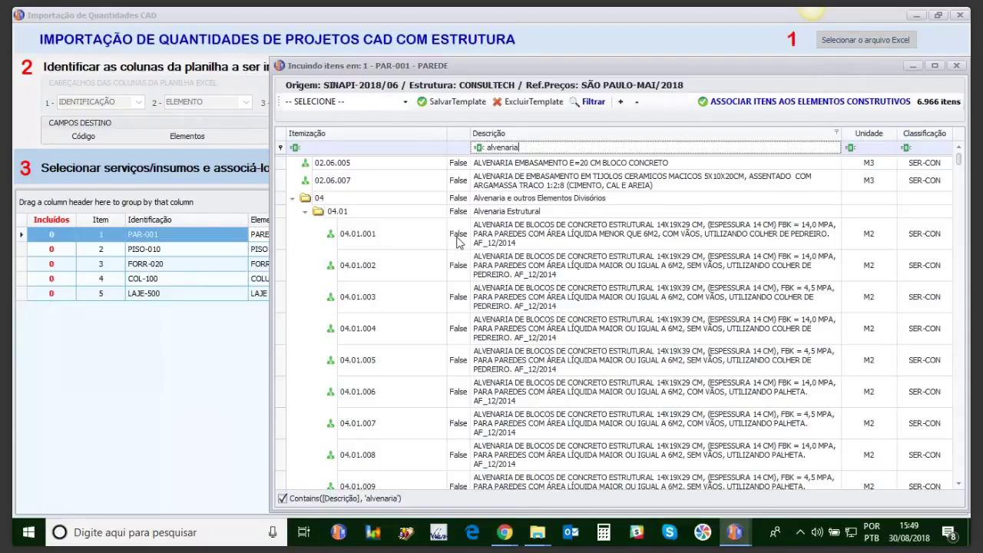
left_click(457, 241)
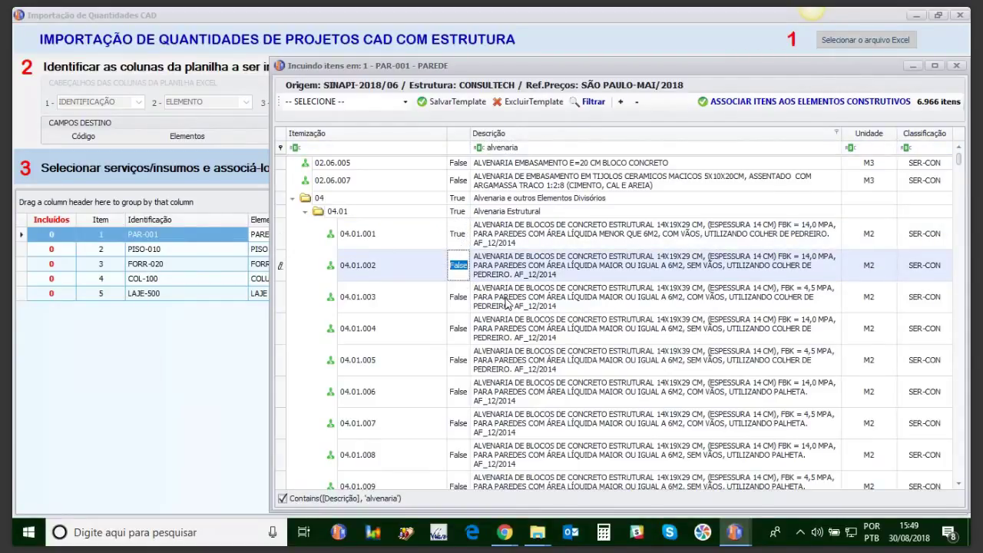
left_click(519, 149)
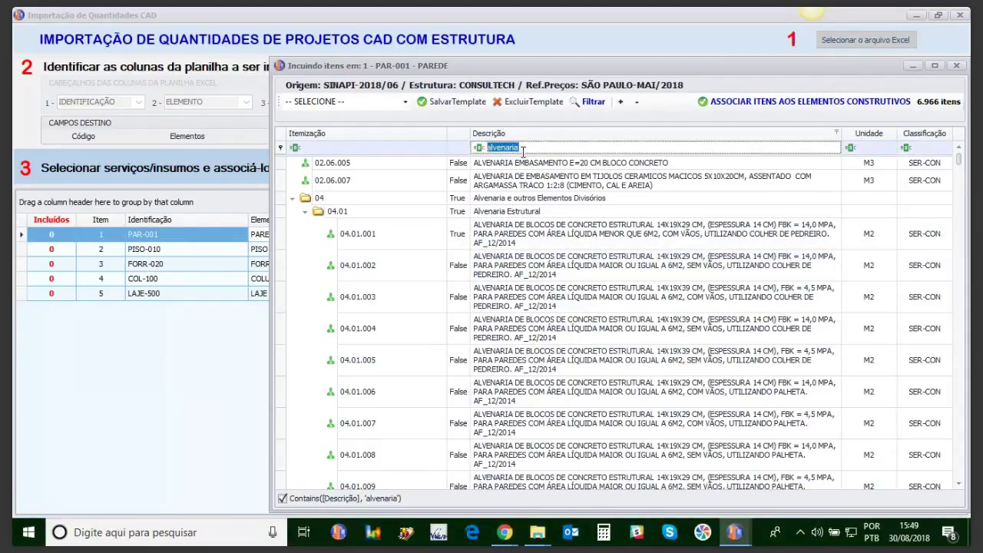
type("chapisco")
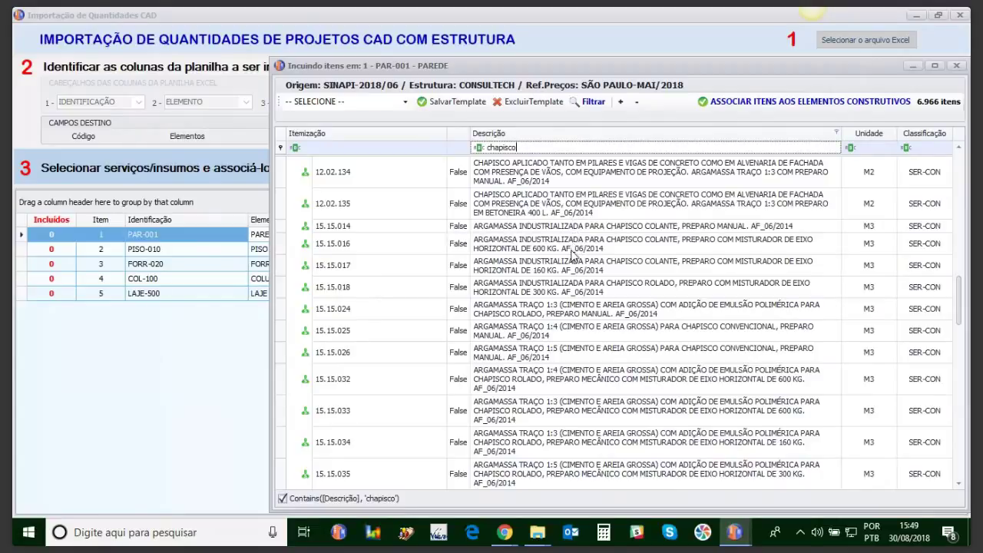
left_click_drag(965, 317, 962, 278)
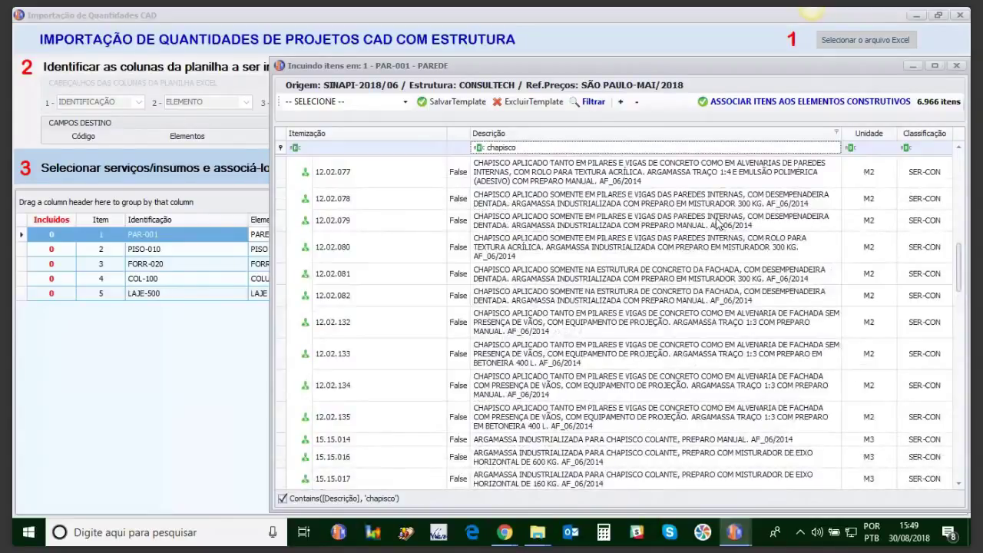
left_click(458, 173)
Step: Mark oil-paint item 14.07.001 and associate the marked items with PAR-001
left_click(519, 146)
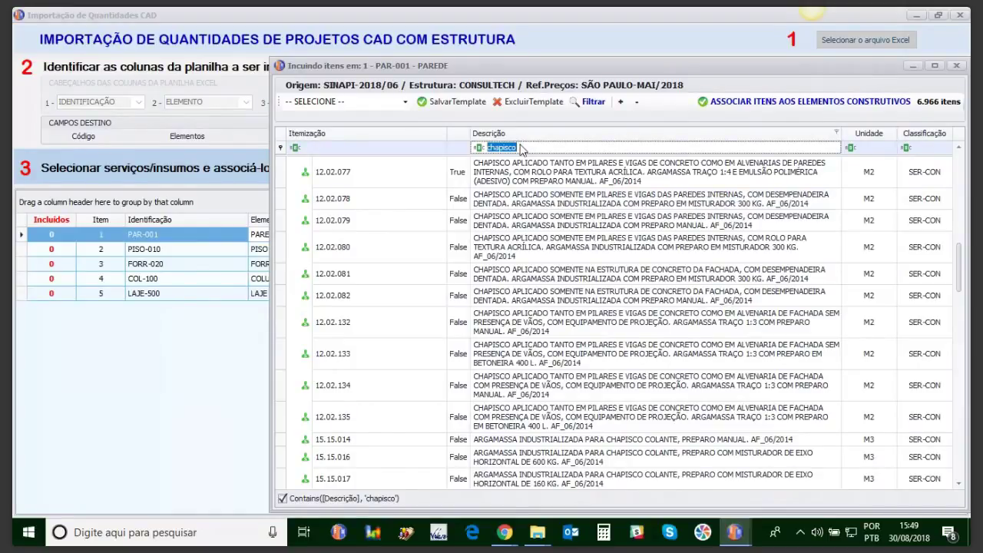
type("pinto")
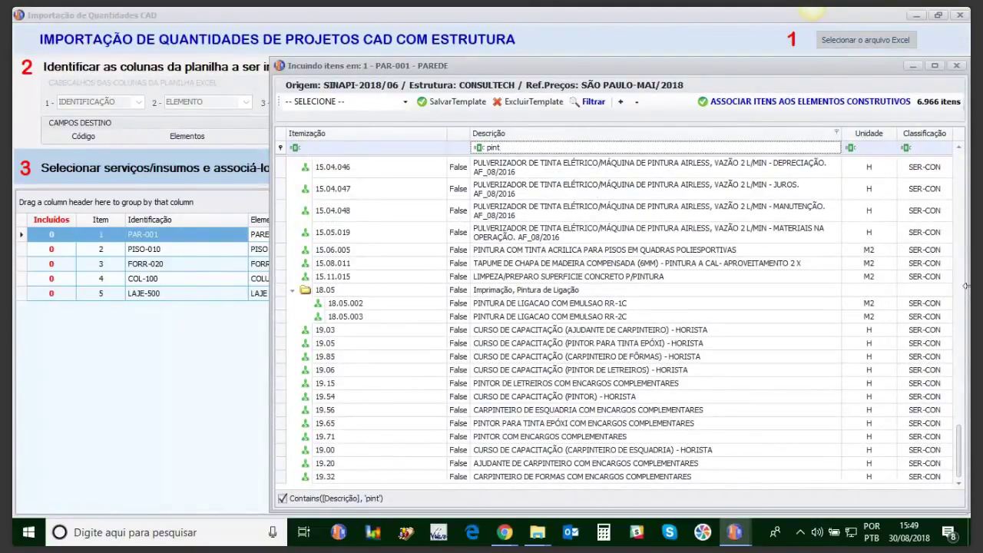
left_click_drag(962, 448, 962, 391)
left_click(458, 177)
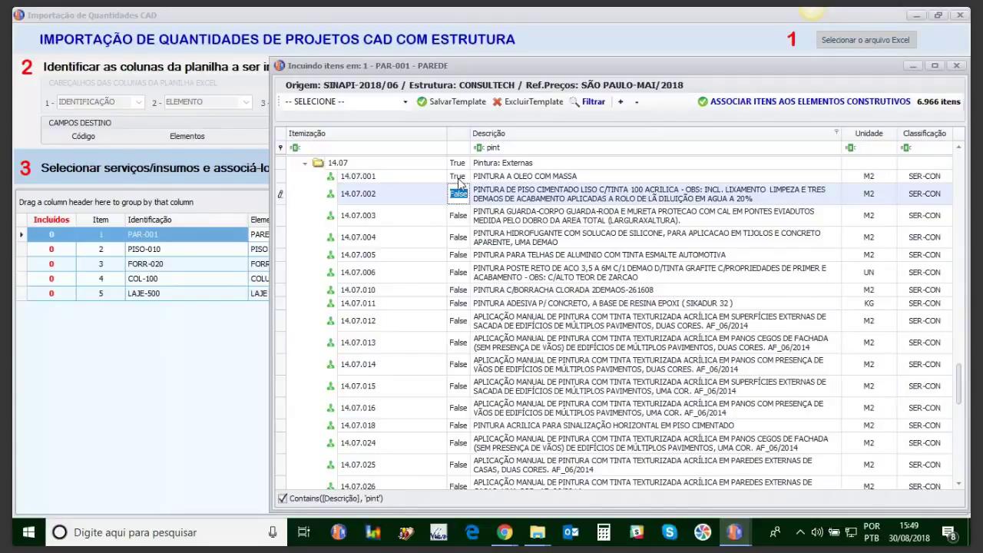
left_click(729, 107)
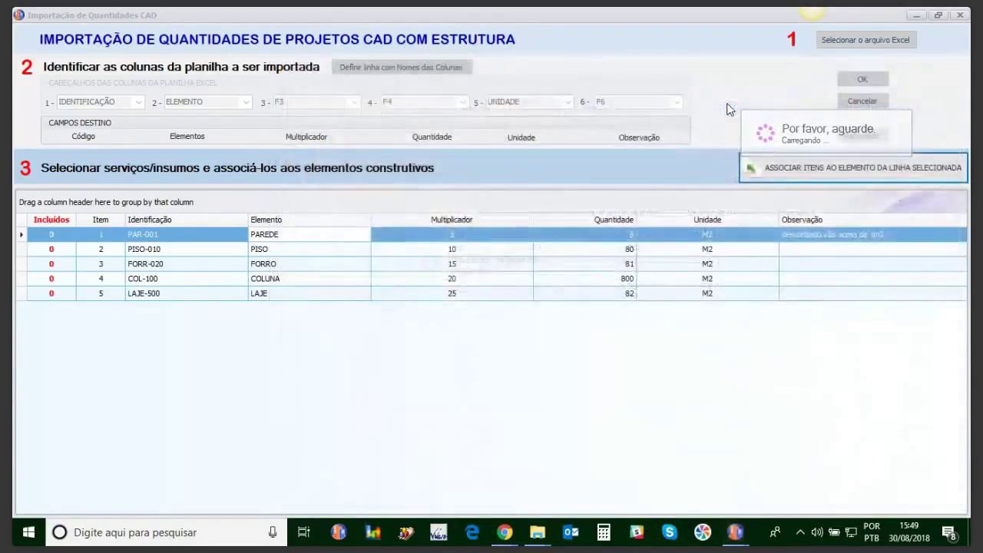
Step: Review PAR-001's three associated items, then select the PISO-010 floor row
double_click(54, 238)
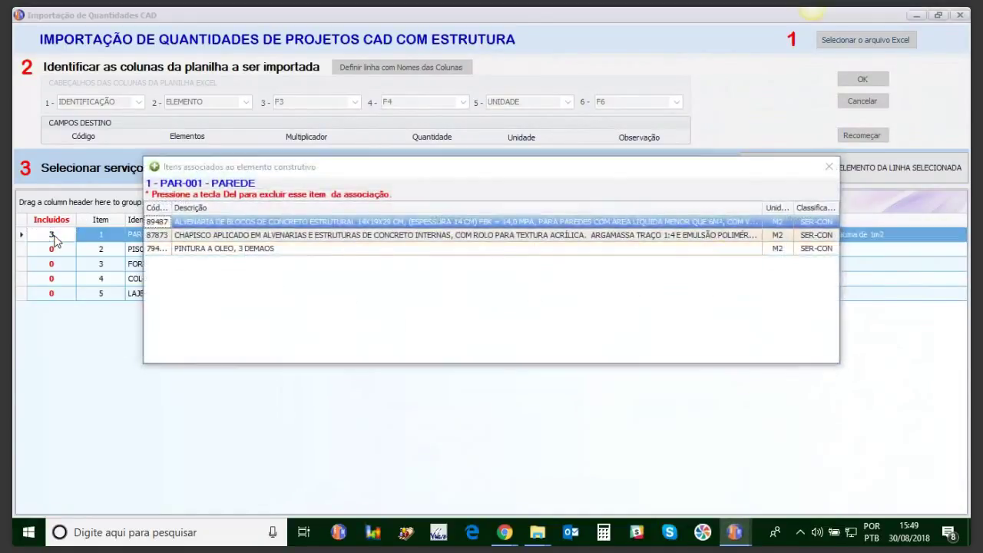
left_click(828, 166)
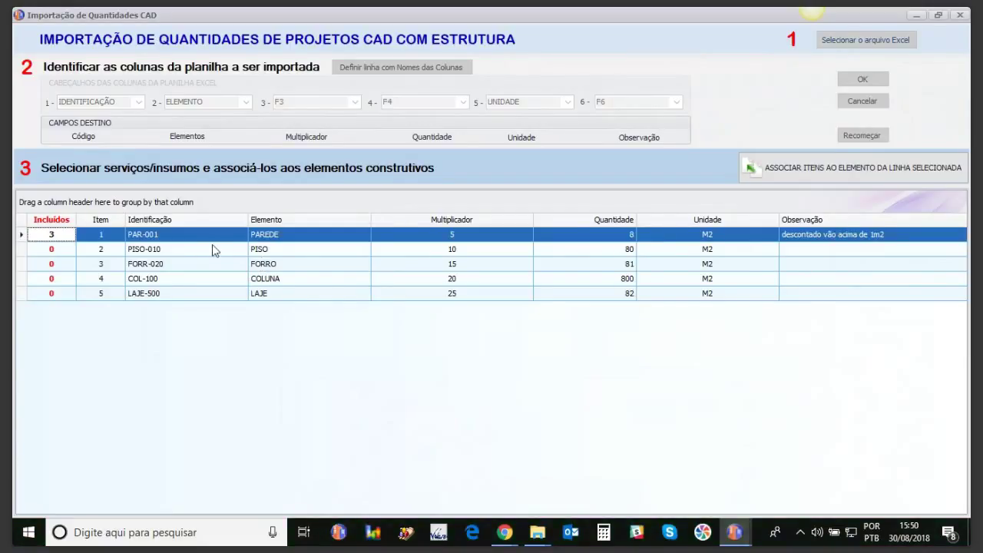
left_click(159, 248)
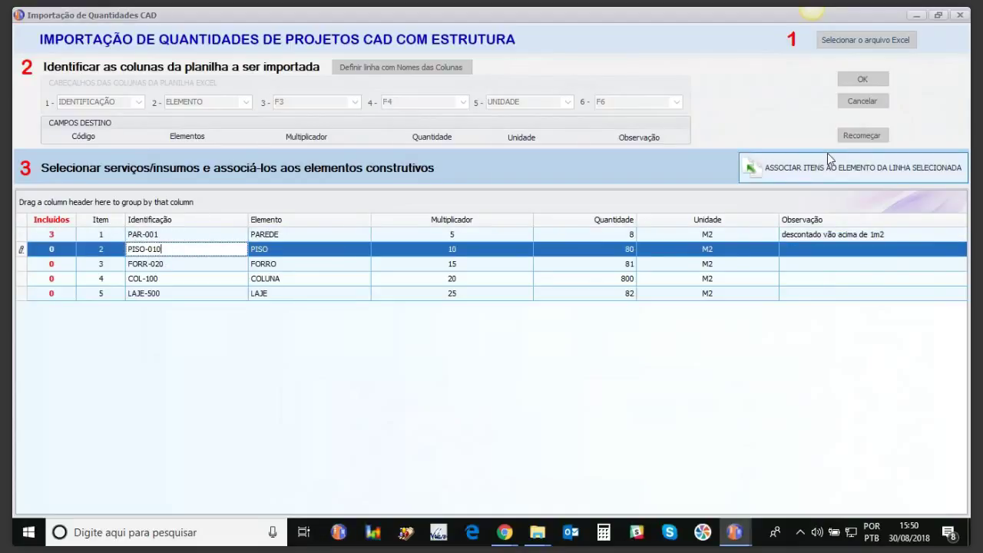
Step: Mark lastro item 01.14.002 and regularisation item 14.04.004 for the PISO-010 floor
left_click(811, 175)
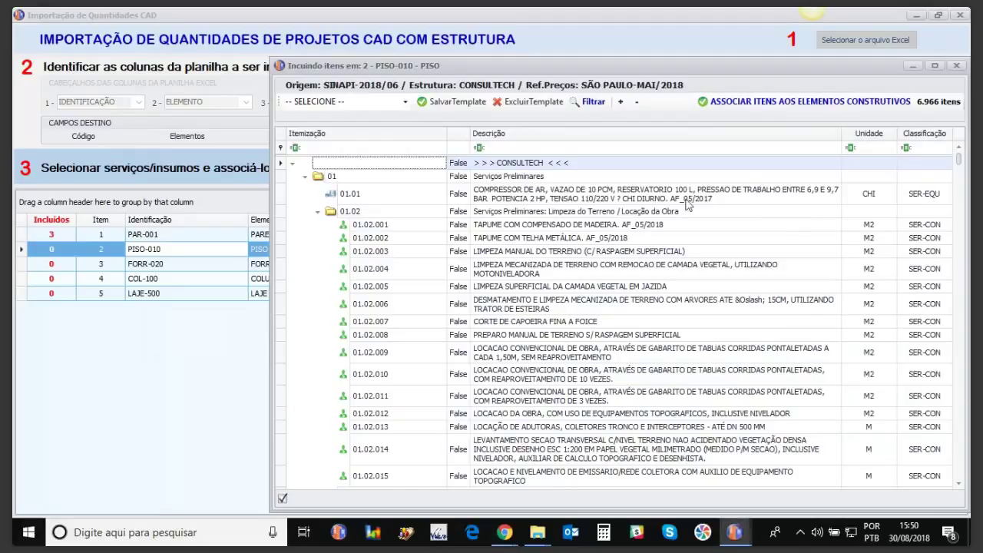
left_click(492, 148)
type("la")
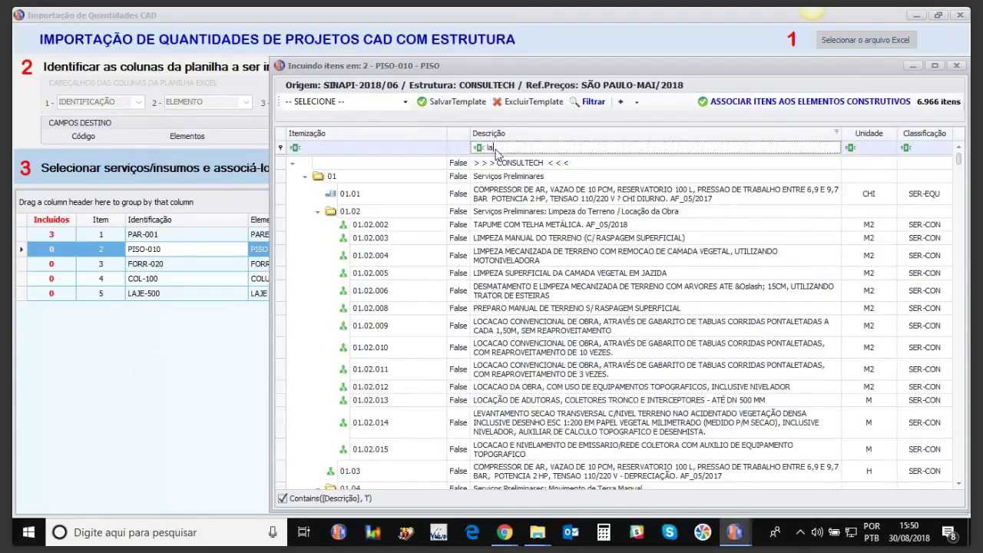
type("stro")
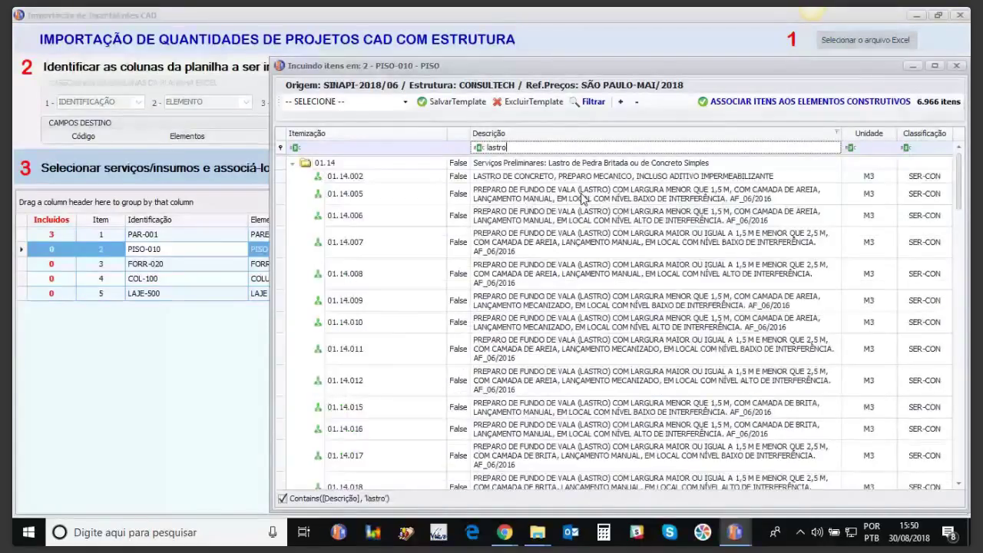
left_click(583, 199)
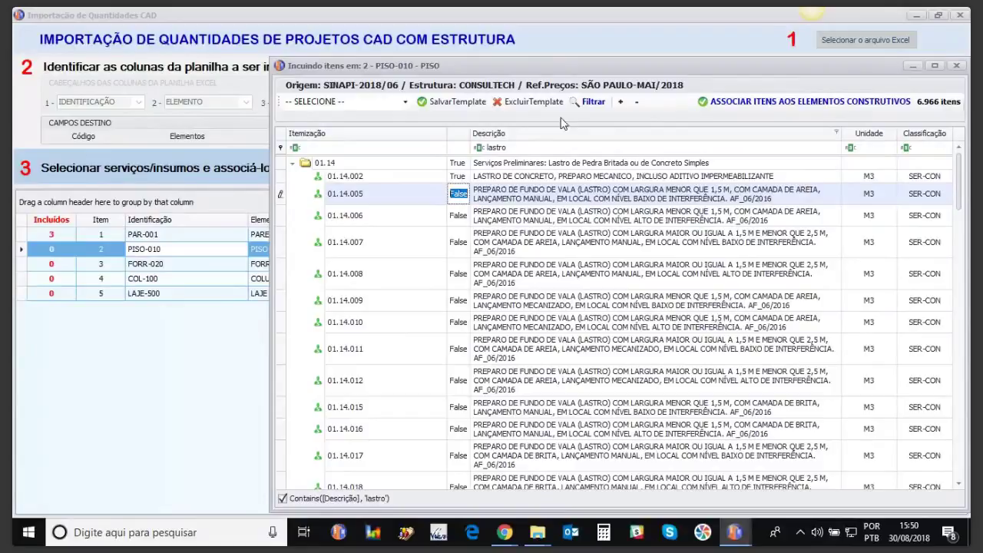
left_click(519, 147)
type("regula")
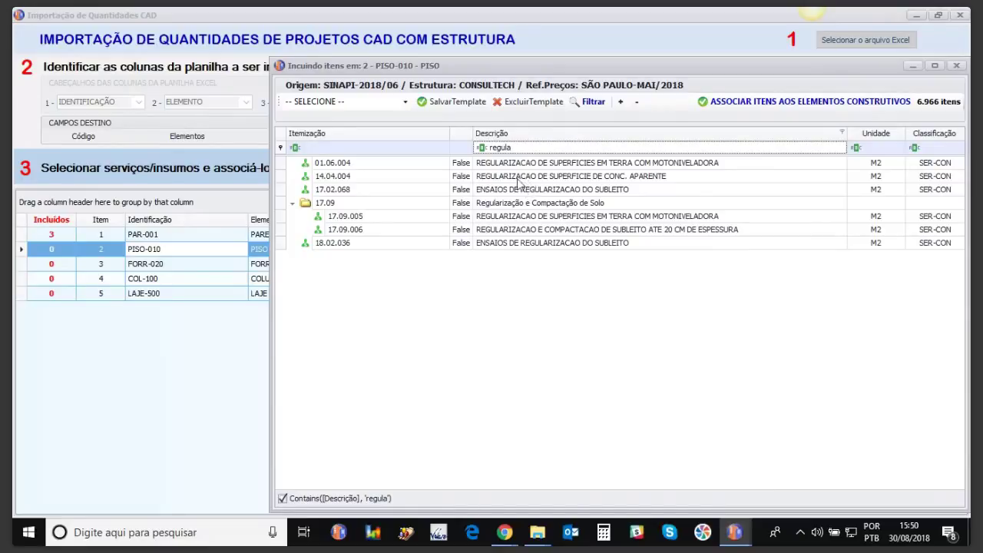
left_click(462, 176)
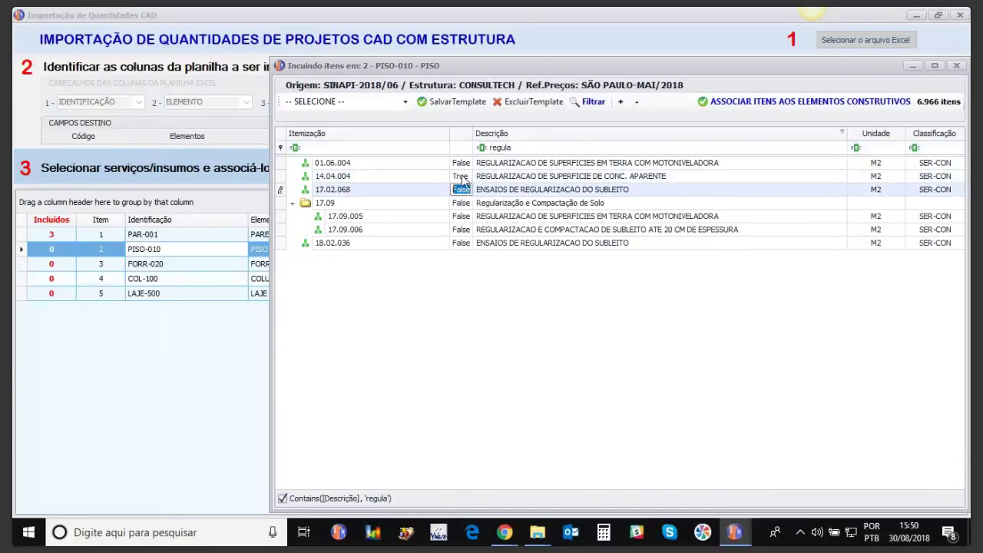
Step: Filter descriptions by 'piso' and mark acoustic screed item 13.01.012 for inclusion
double_click(512, 148)
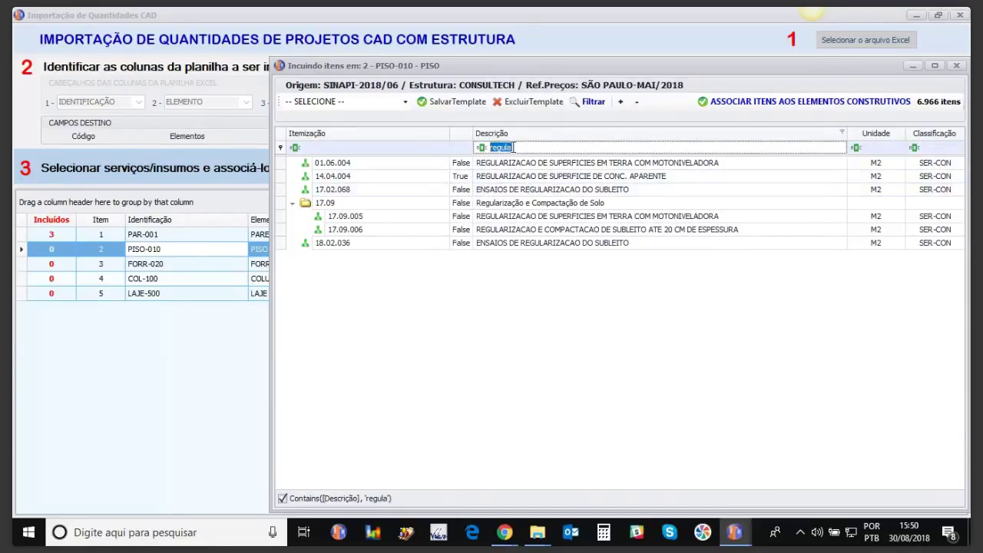
type("cema")
key("BackSpace")
key("BackSpace")
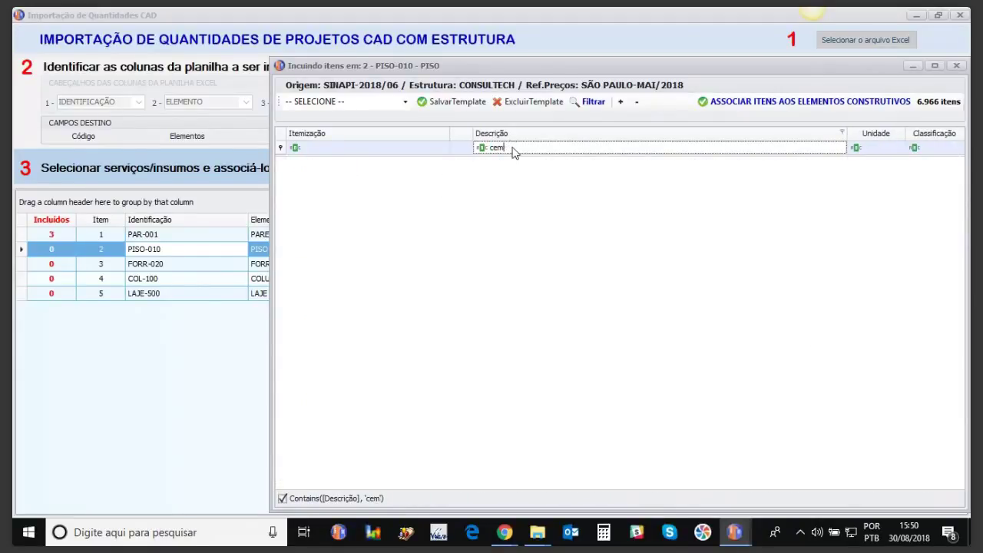
type("ra")
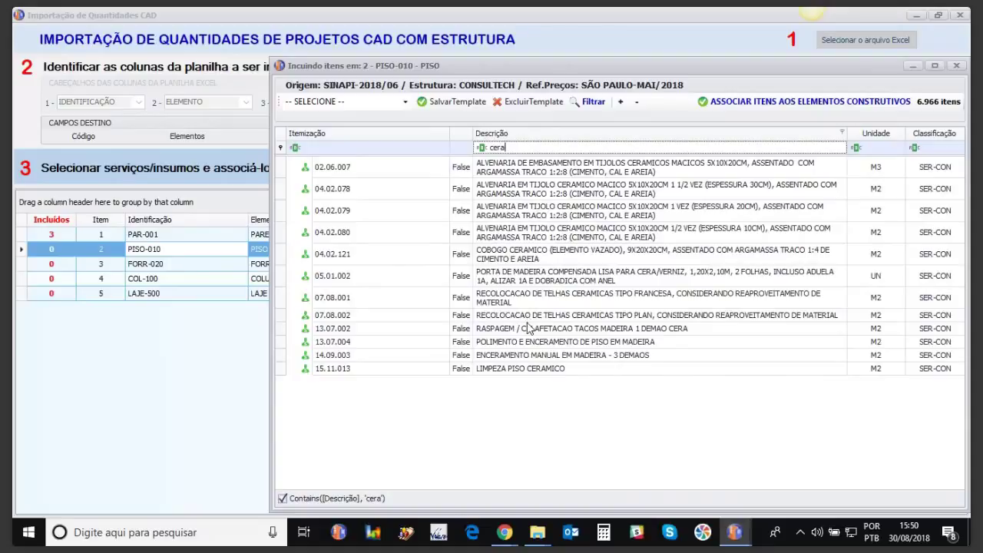
key("BackSpace")
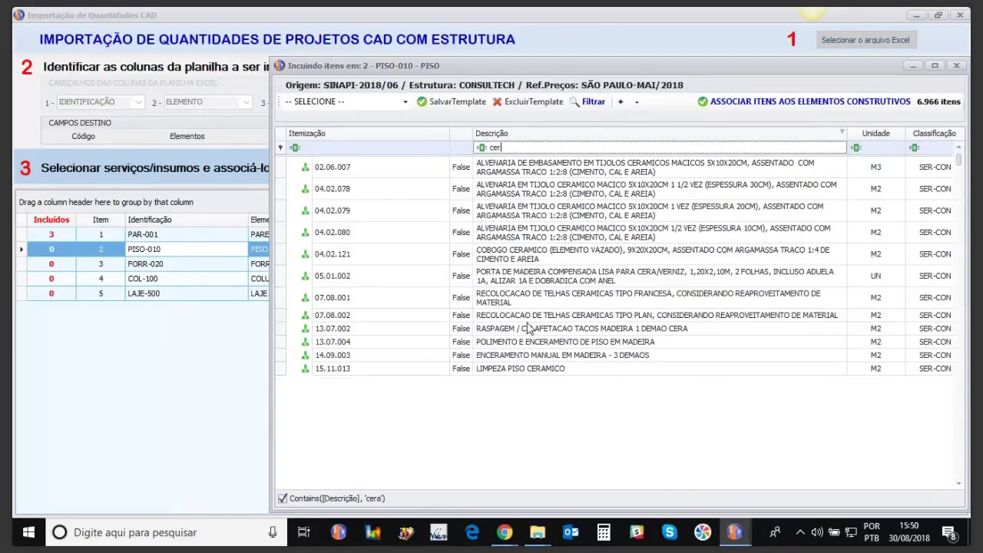
key("BackSpace")
key("BackSpace")
key("BackSpace")
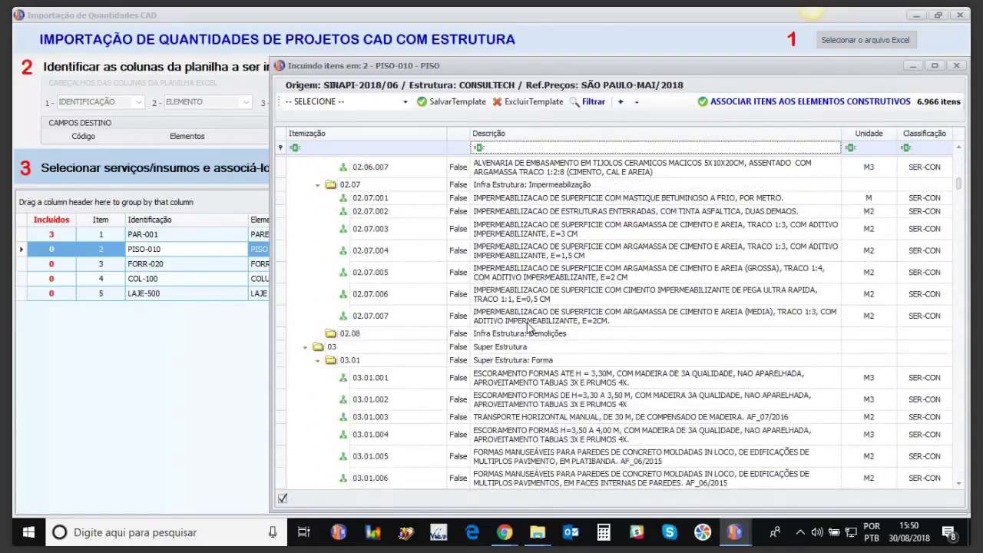
type("piso")
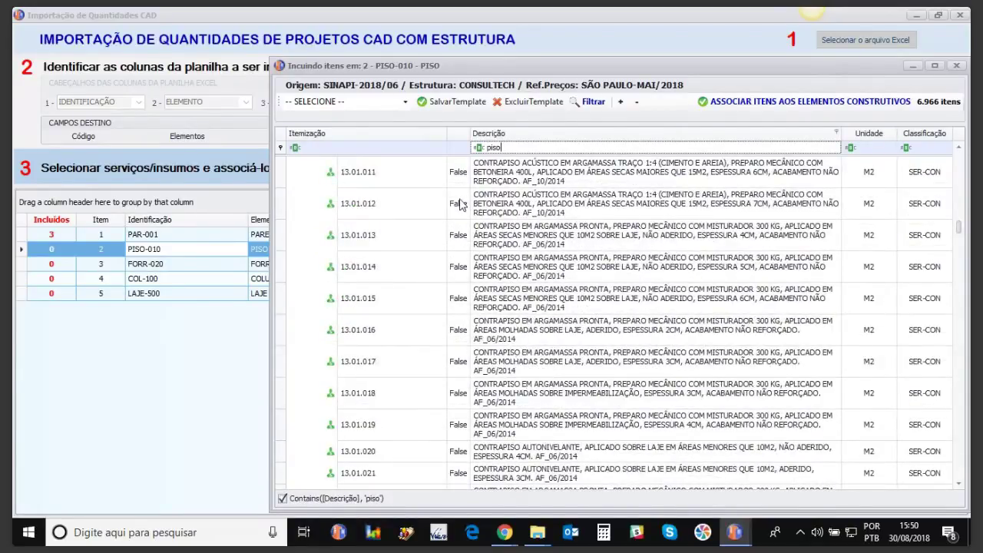
left_click(463, 210)
key("Down")
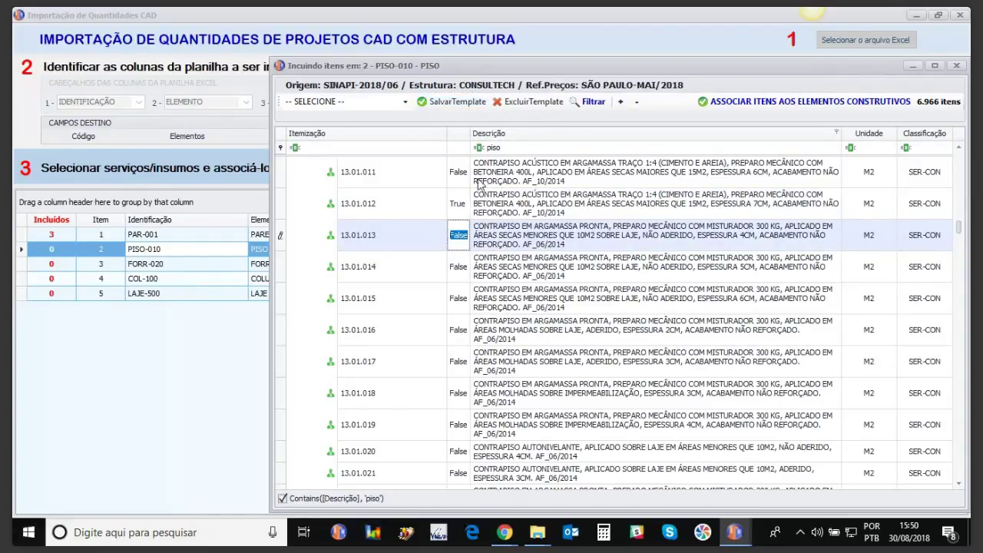
Step: Save the marked floor items as template 1111 - piso padrao xxx
left_click(421, 102)
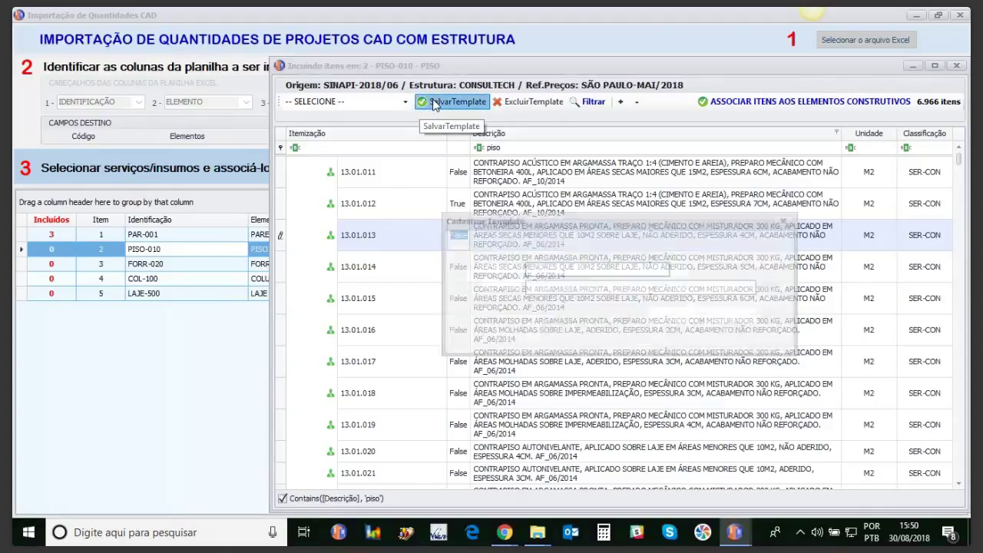
left_click(550, 286)
type("piso ")
type("par")
type("drao ")
type("xxx")
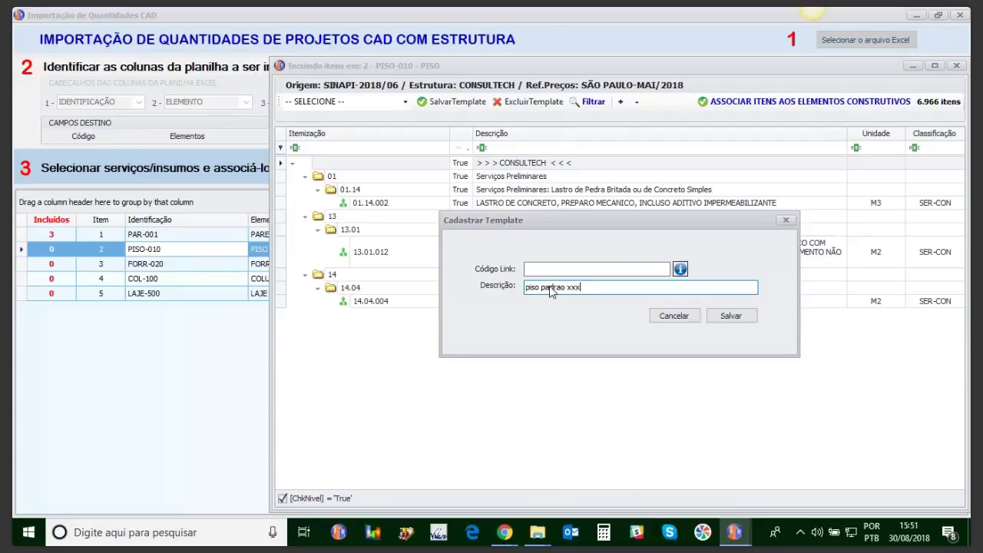
left_click(731, 317)
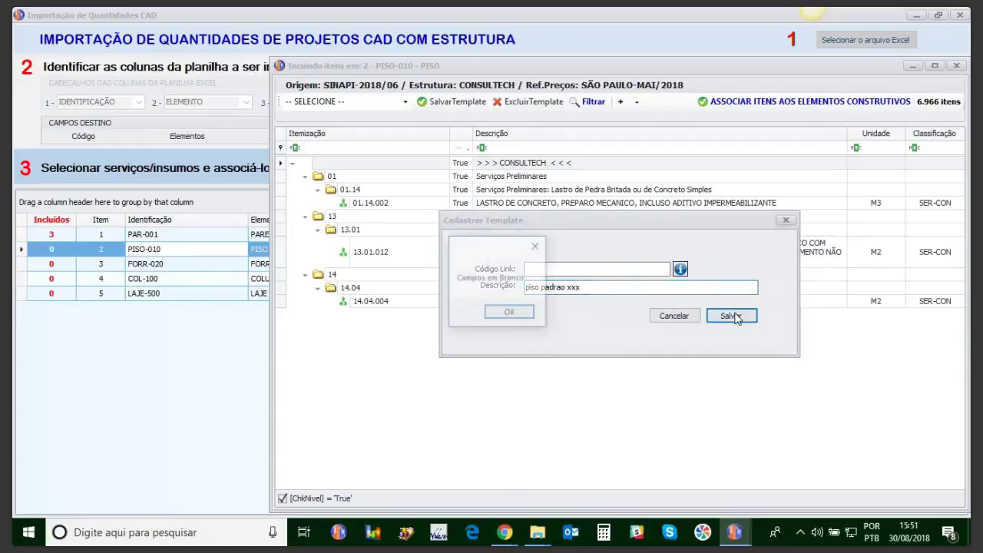
left_click(503, 312)
left_click(583, 270)
type("1111")
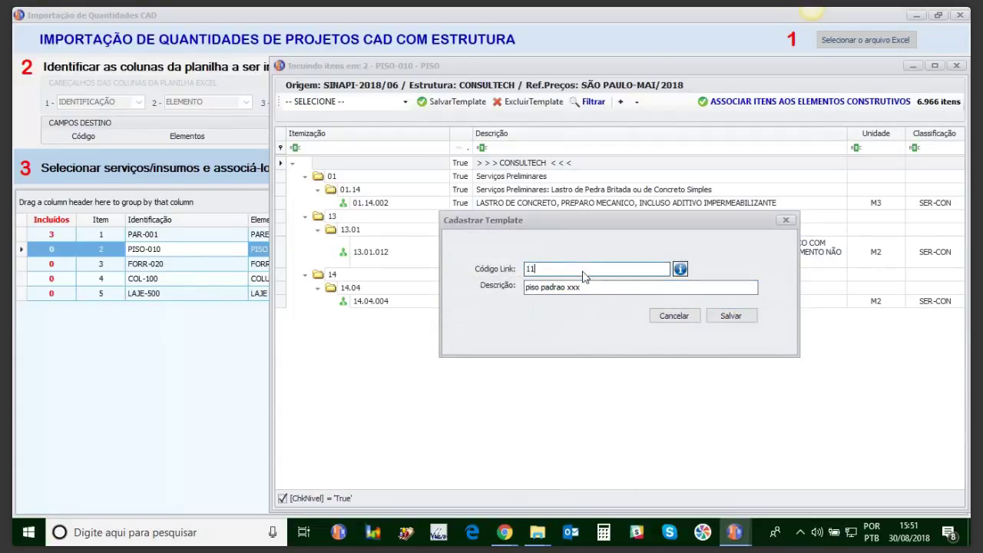
left_click(728, 317)
left_click(728, 317)
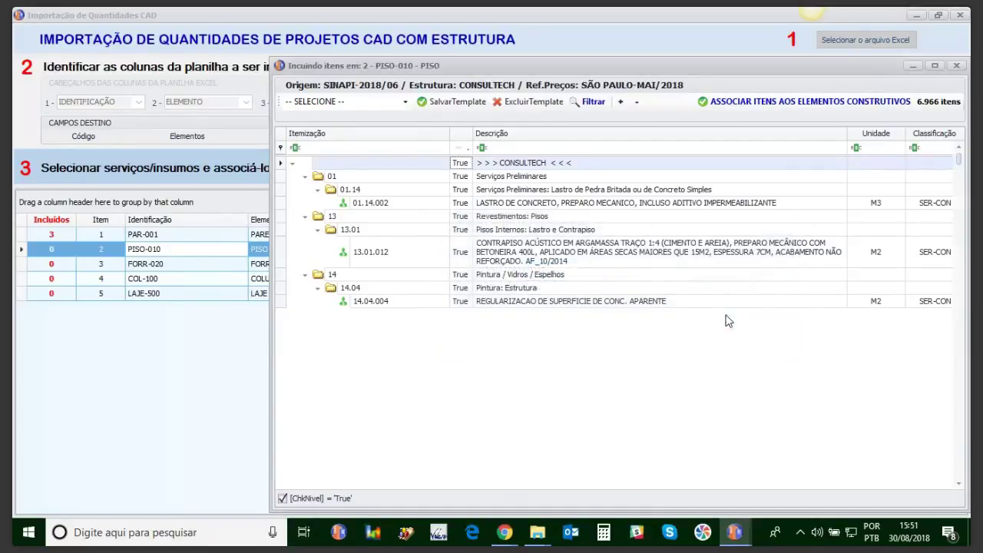
Step: Keep the piso padrao xxx template and associate its three items with PISO-010
left_click(405, 102)
left_click(406, 108)
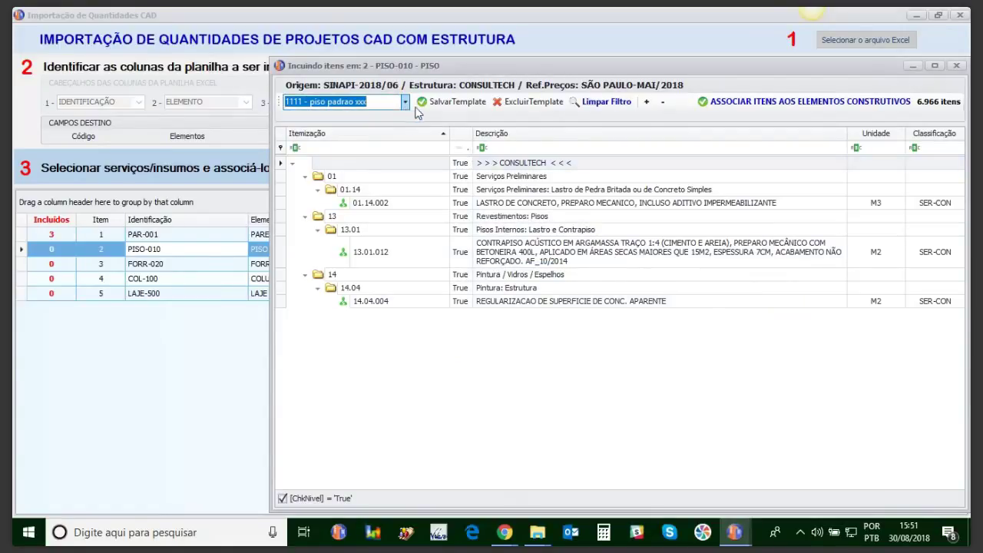
left_click(779, 102)
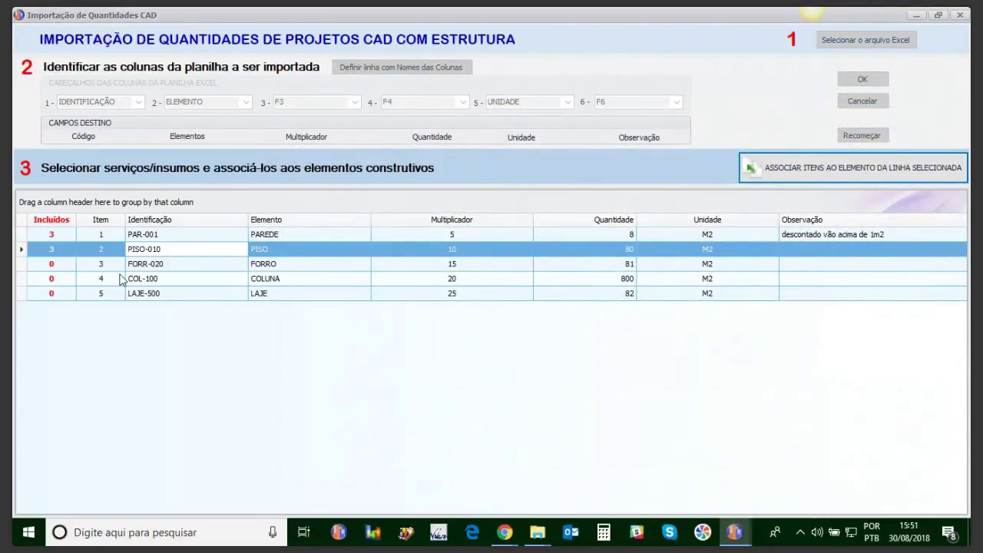
Step: Apply template '1111 - piso padrao xxx' to FORR-020 and associate its three items
left_click(146, 264)
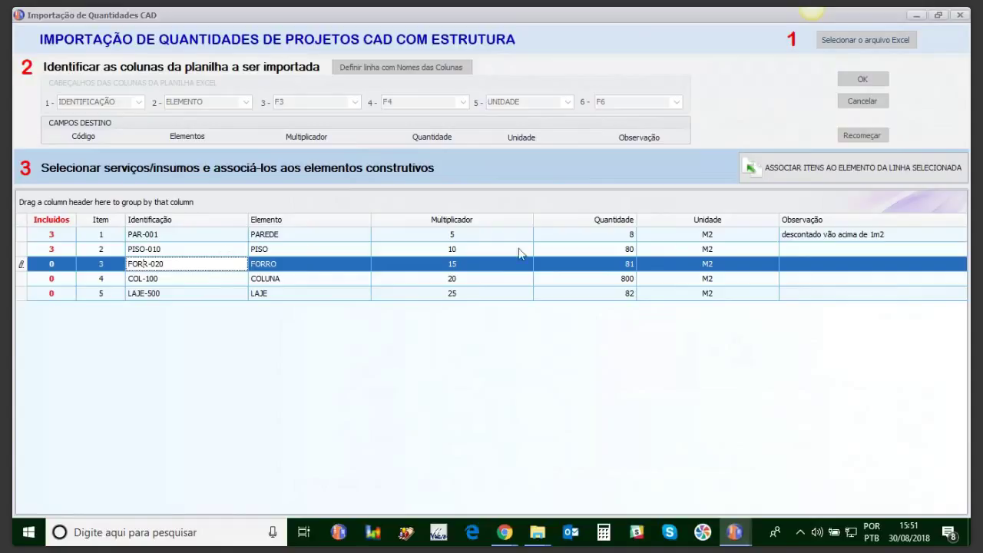
left_click(781, 172)
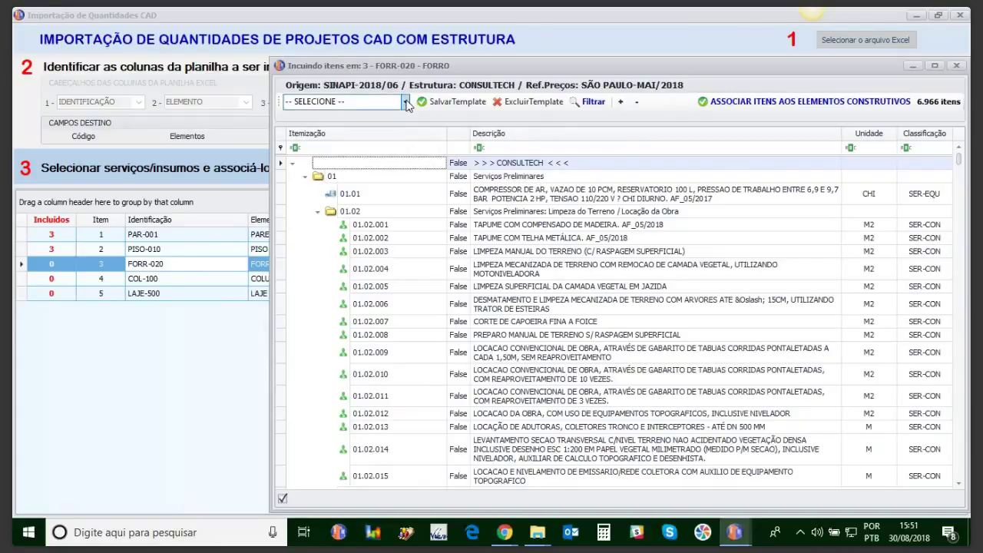
left_click(405, 101)
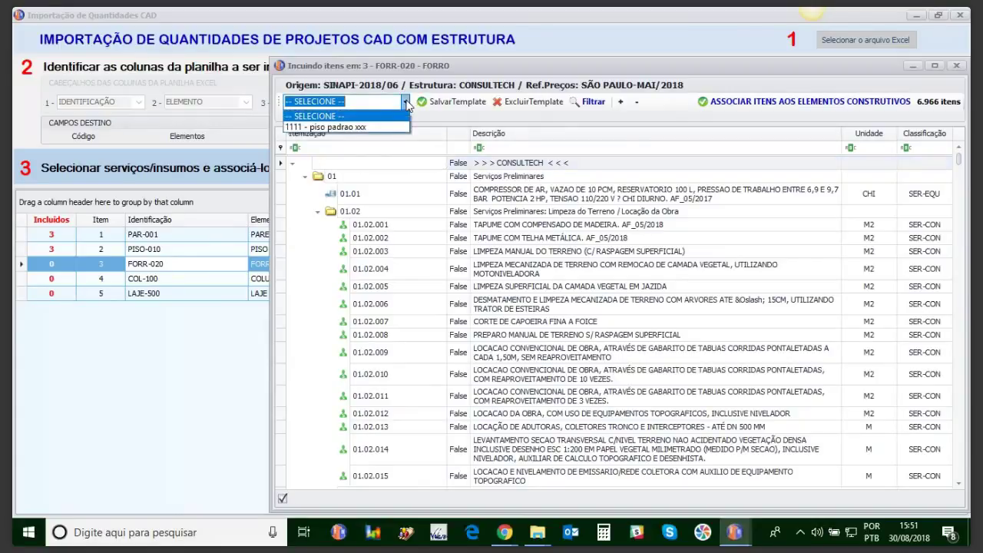
left_click(328, 131)
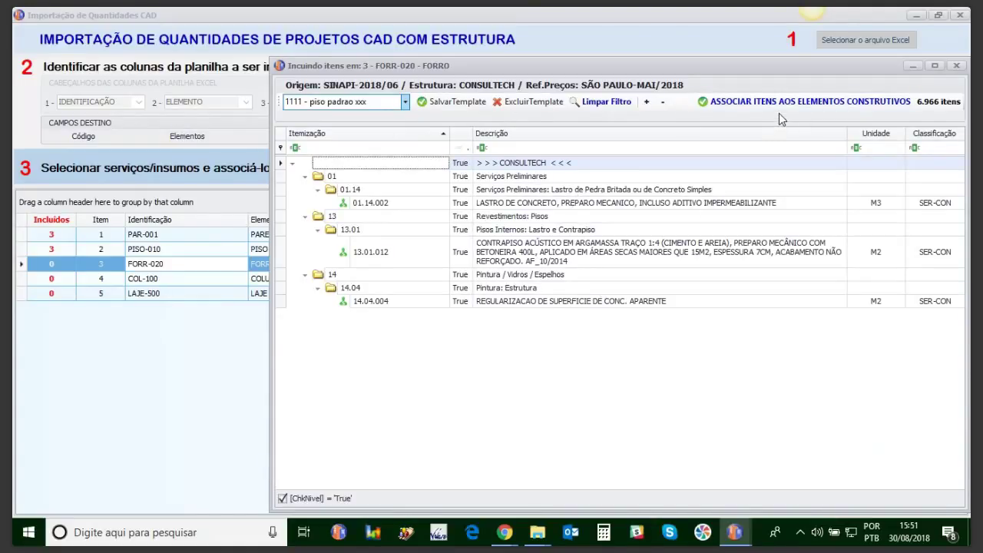
left_click(780, 103)
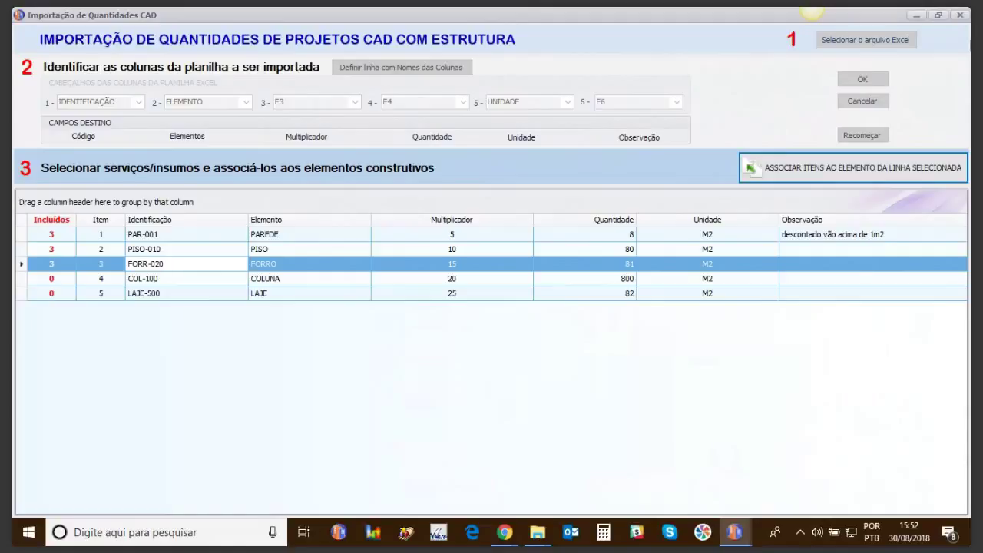
Step: Complete the CAD quantity import and switch the price type to 117,78% social charges
left_click(959, 14)
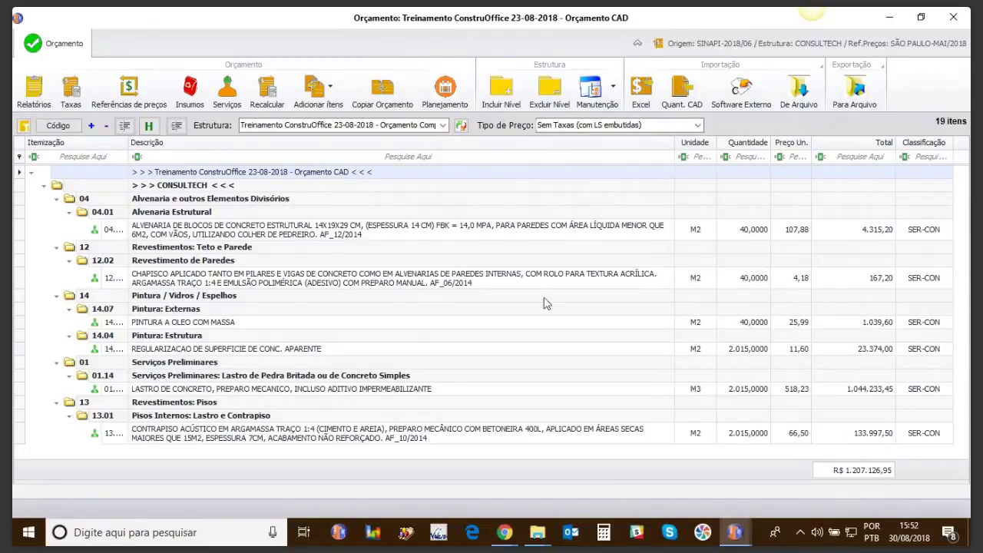
left_click(637, 124)
left_click(697, 125)
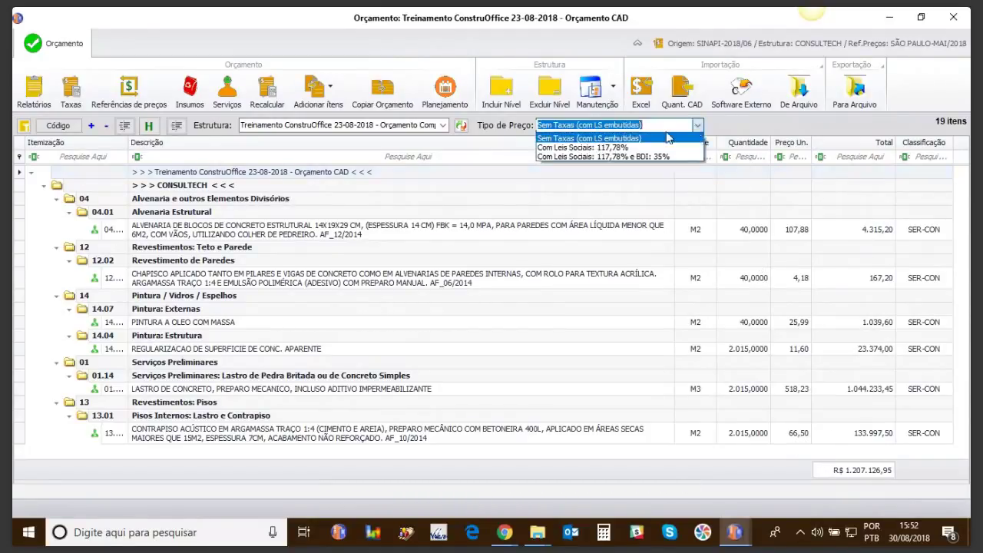
left_click(619, 151)
Step: Try social charges with 35% BDI, then settle on Sem Taxas (com LS embutidas) prices
left_click(697, 125)
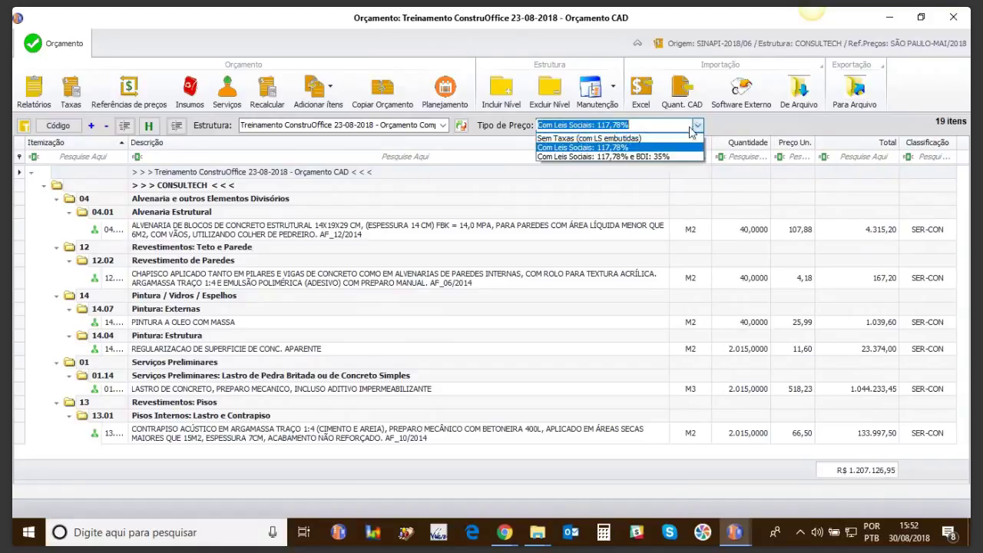
left_click(636, 157)
left_click(697, 125)
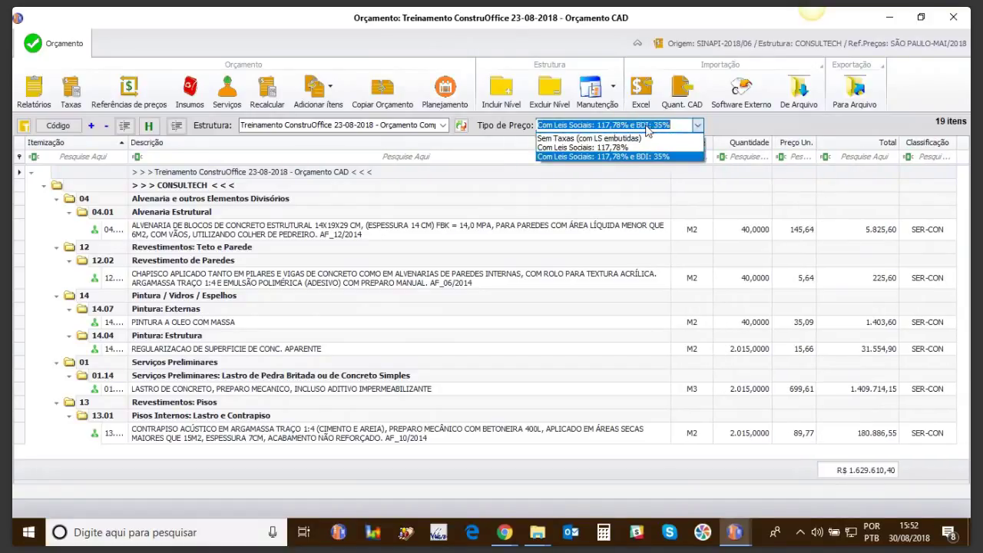
left_click(621, 148)
left_click(697, 125)
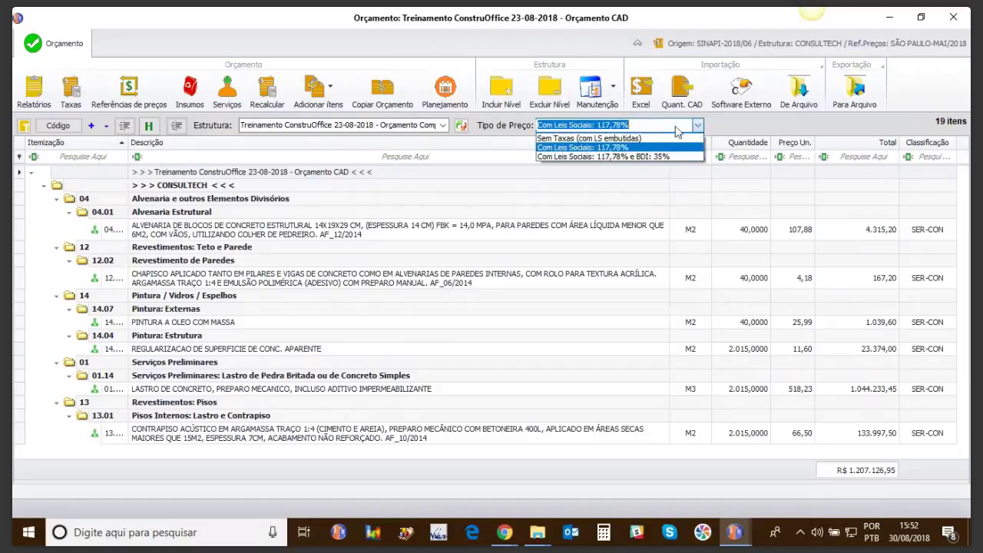
left_click(627, 139)
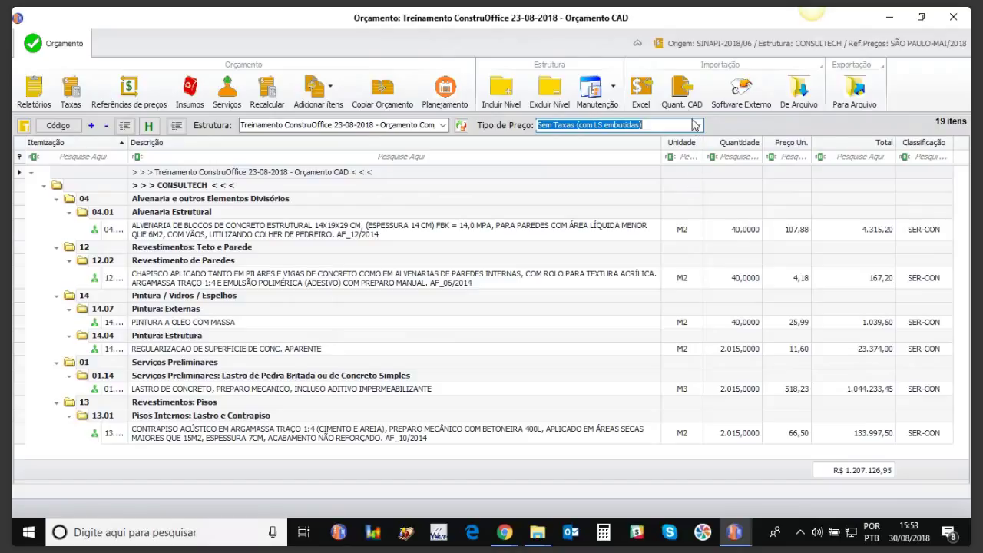
left_click(681, 97)
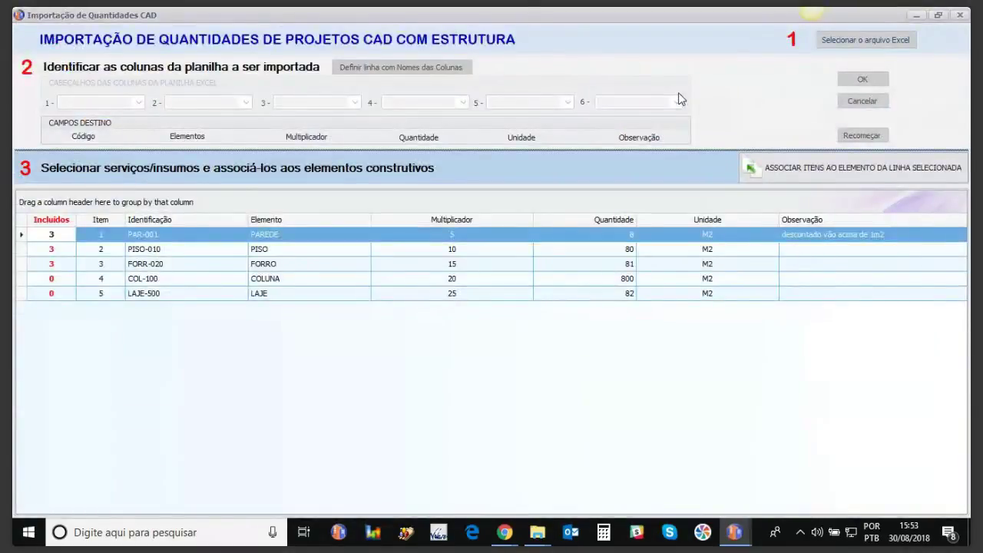
left_click(857, 249)
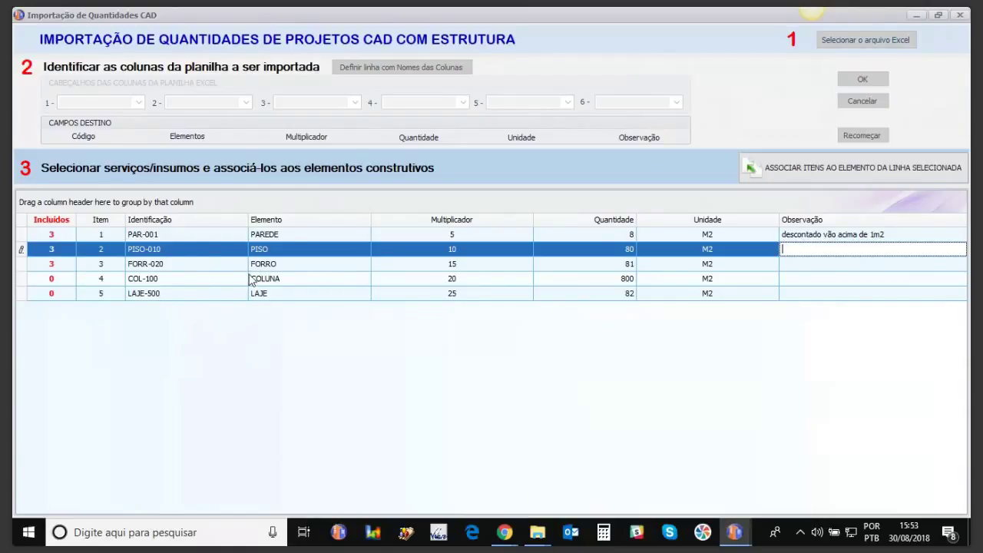
left_click(960, 16)
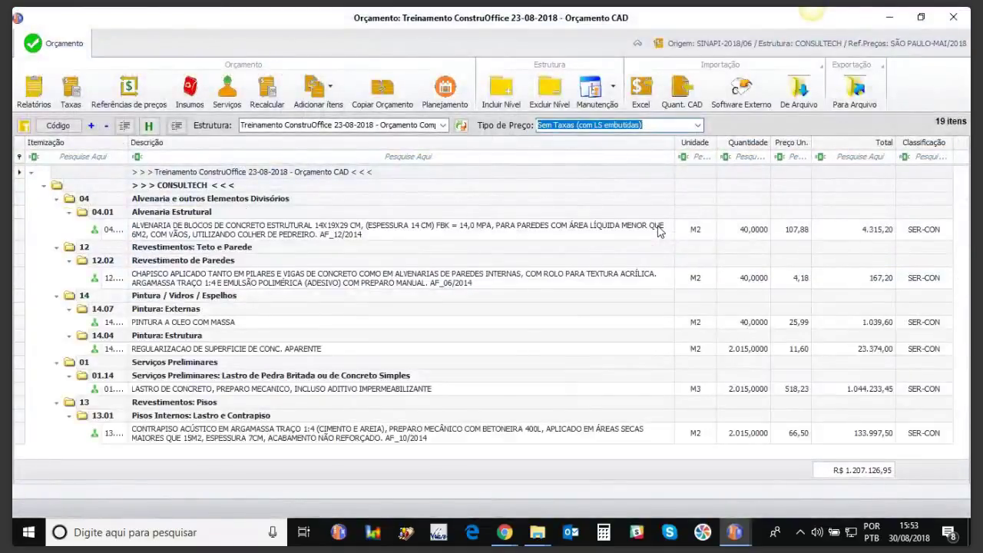
left_click(332, 102)
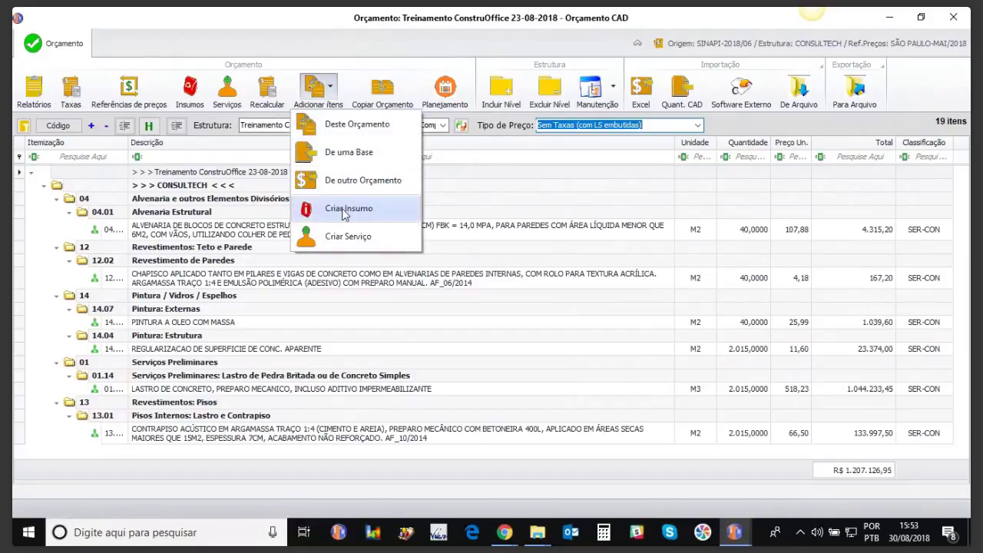
left_click(494, 187)
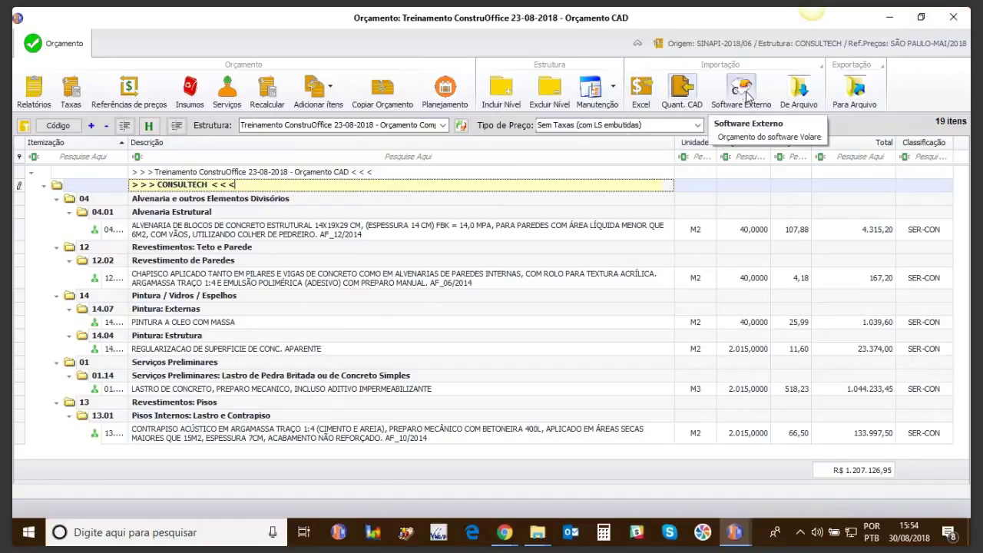
Step: Close Orçamento CAD and add a new budget to the Treinamento ConstruOffice 23-08-2018 project
left_click(953, 16)
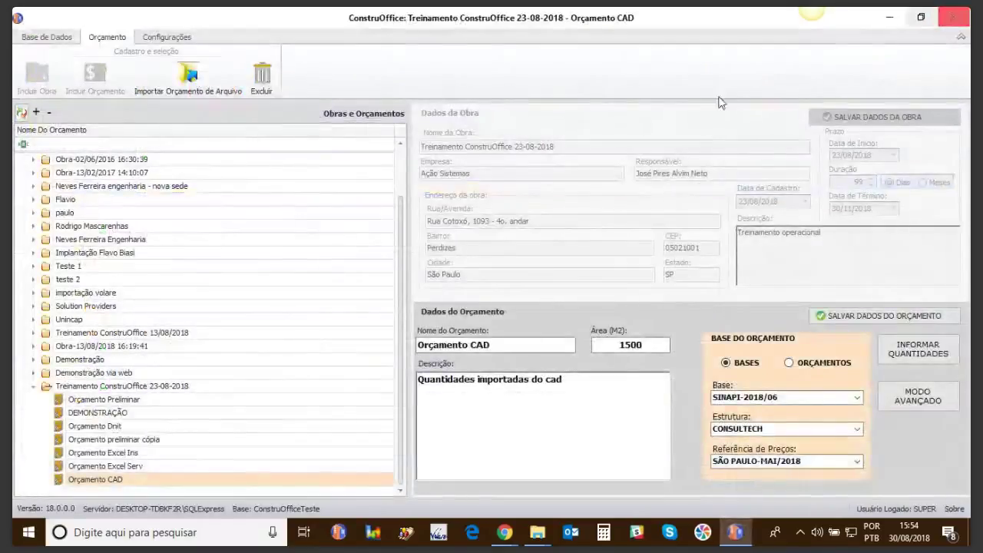
left_click(92, 387)
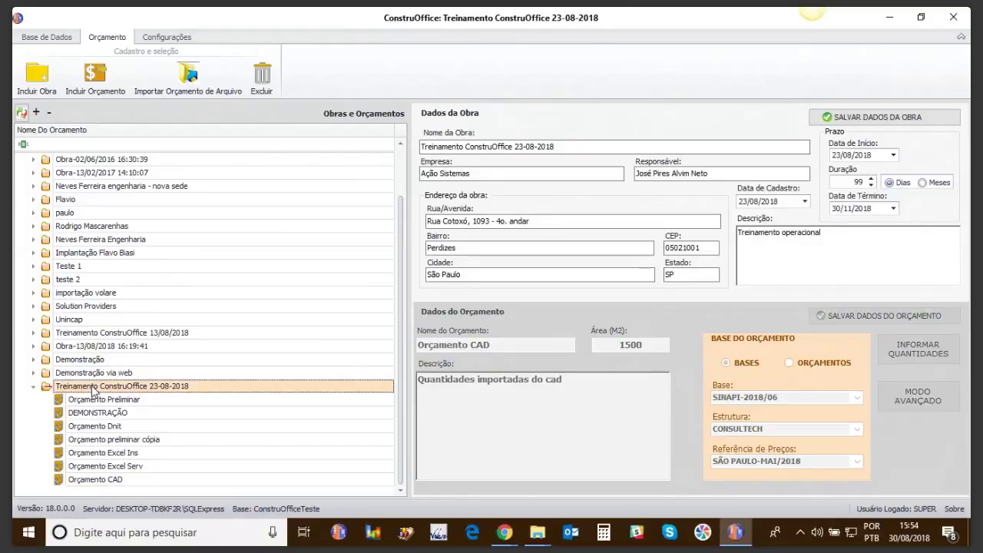
left_click(95, 75)
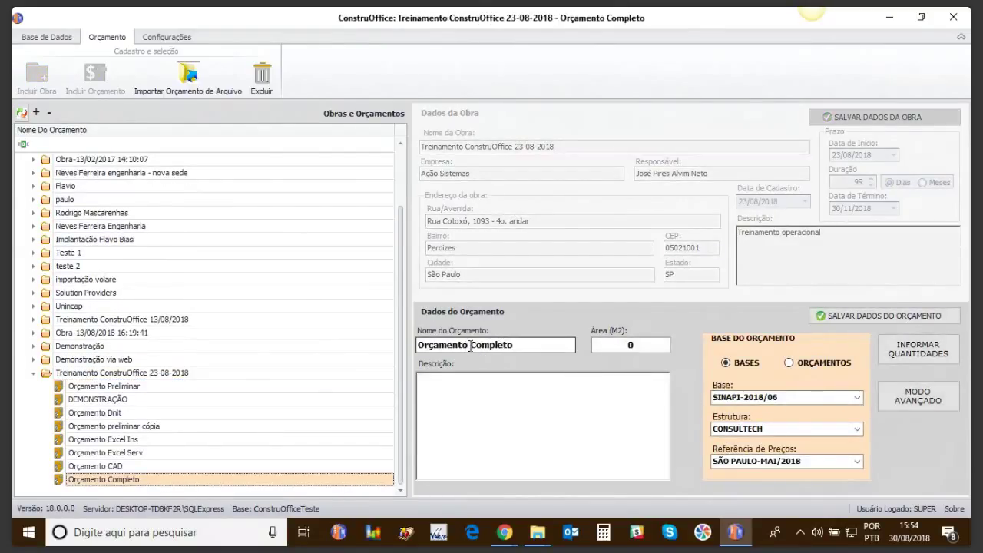
Step: Name it Orçamento Volare with area 1500 and description 'importado do Volare', save, and open it
left_click_drag(472, 346, 544, 347)
type("Volare")
left_click(652, 347)
type("1500")
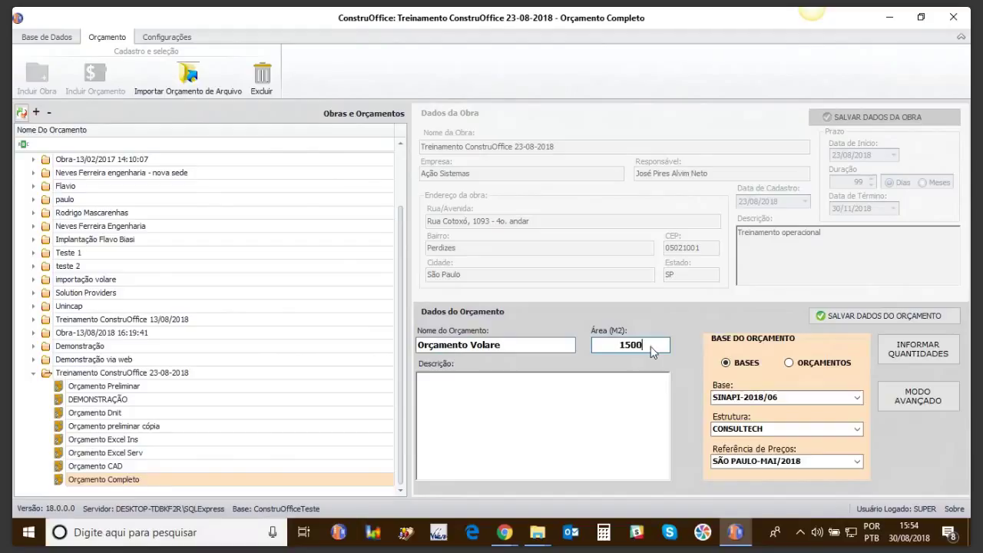
left_click(627, 413)
type("importa")
key("BackSpace")
key("BackSpace")
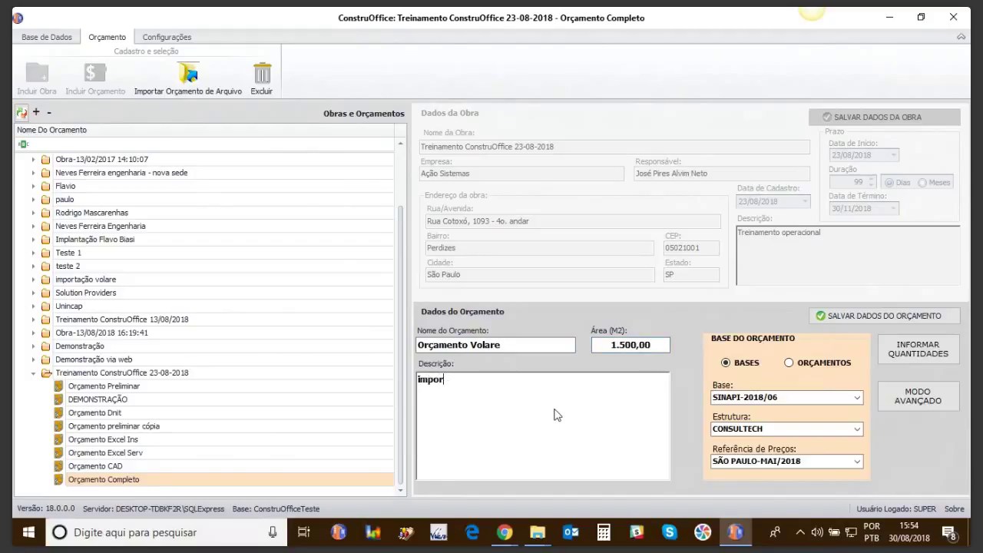
type("tado do Volare")
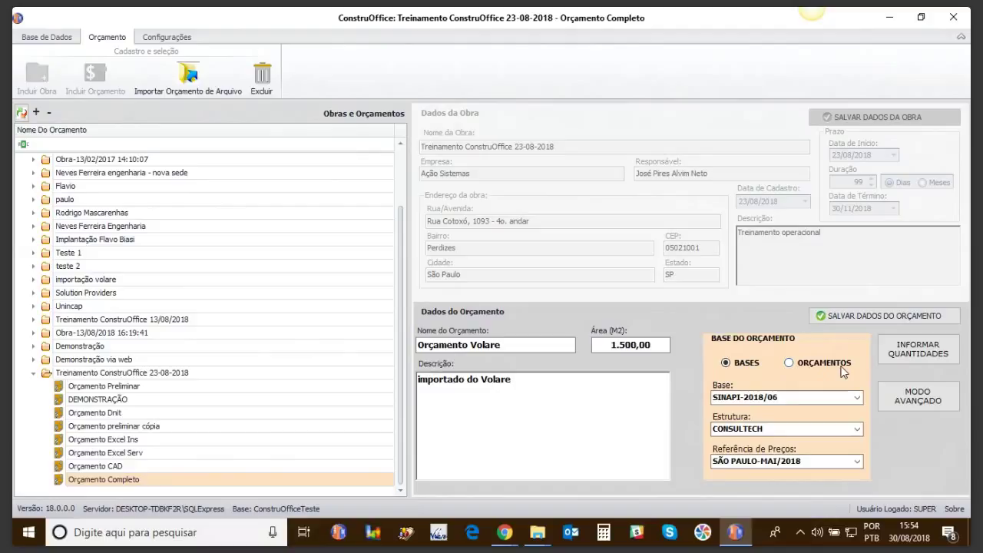
left_click(841, 317)
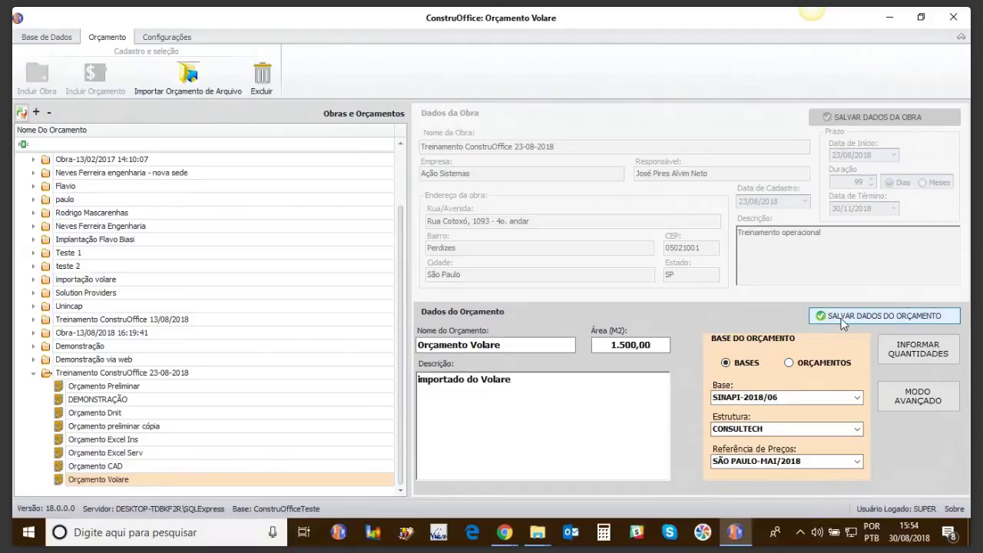
left_click(107, 479)
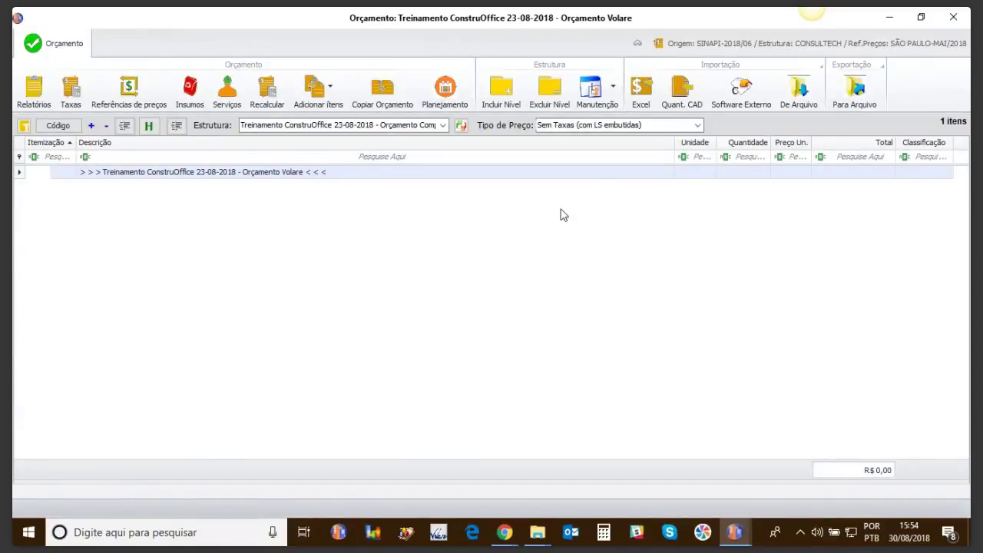
Step: Import the DEMO 2 work from the piniweb Volare database as a budget
left_click(737, 96)
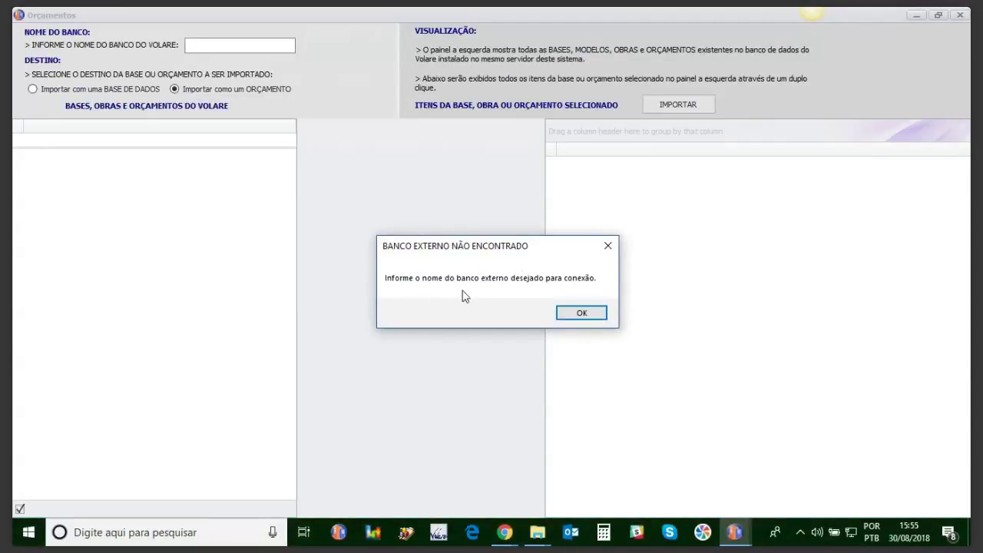
left_click(576, 314)
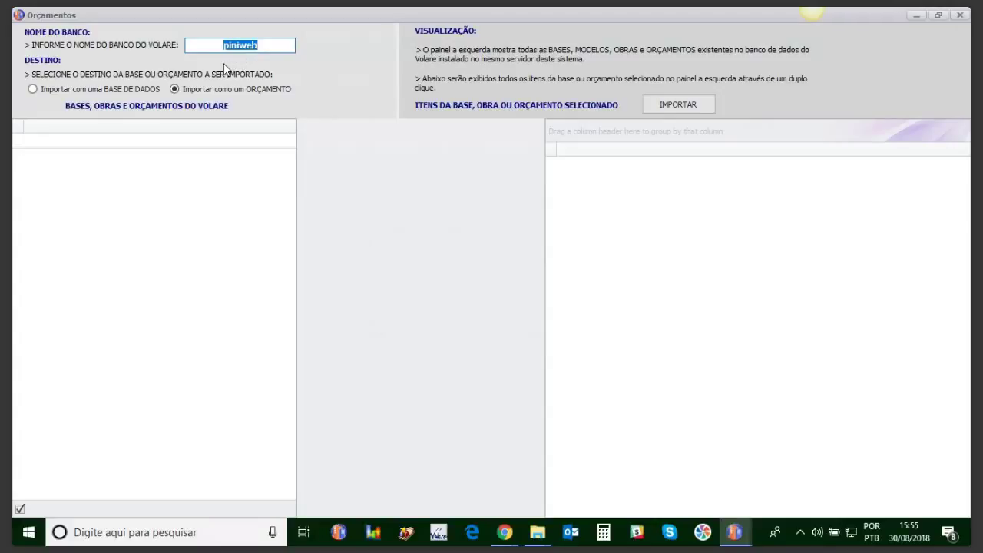
left_click(67, 88)
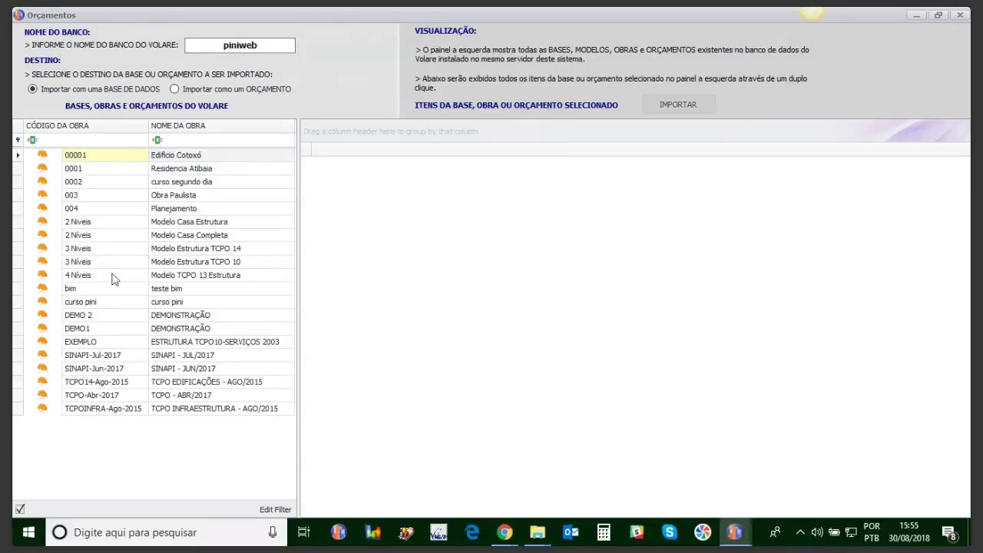
left_click(173, 89)
left_click(155, 317)
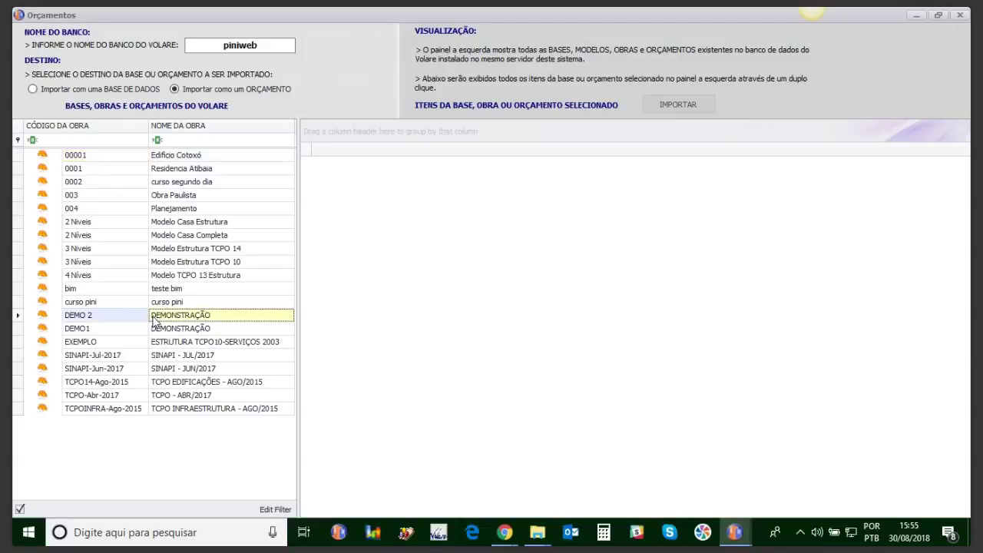
double_click(155, 321)
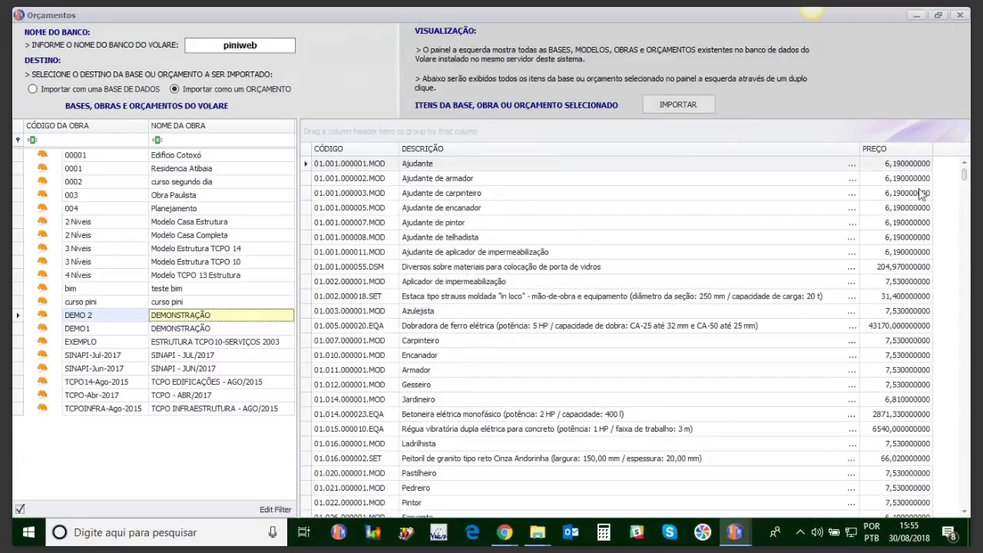
mouse_move(963, 167)
left_mouse_down()
mouse_move(959, 442)
mouse_move(966, 184)
left_mouse_up()
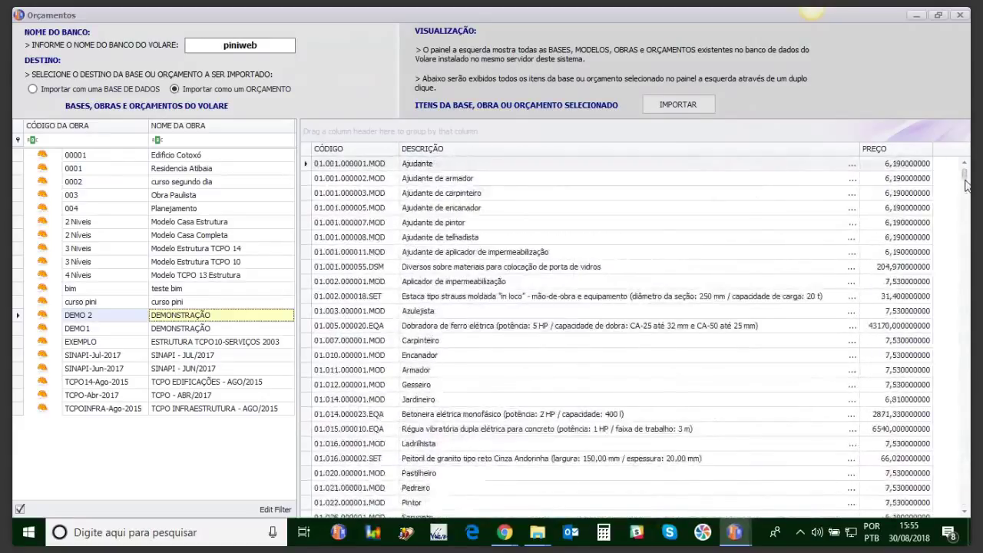
left_click(665, 105)
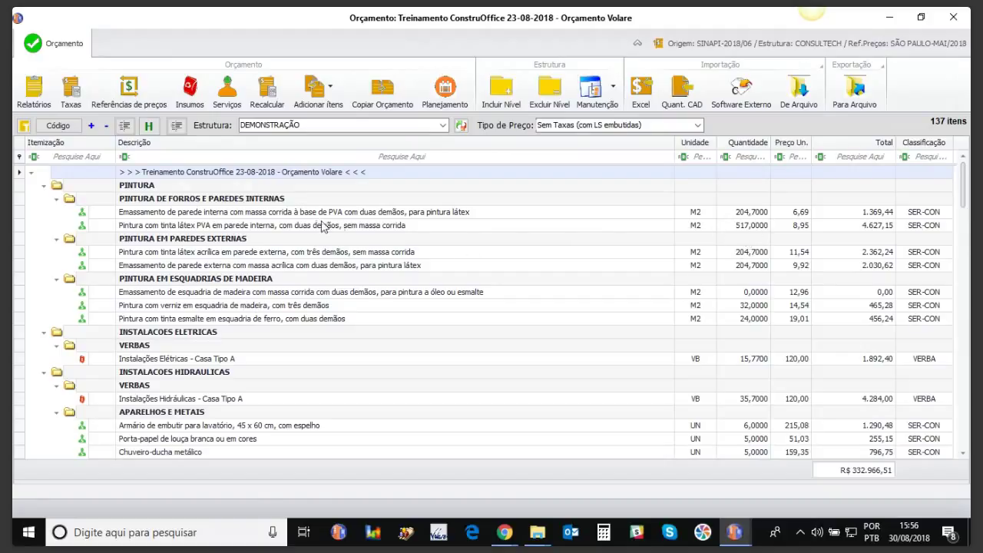
Step: Check the interior wall putty service, widen its code column, and close the composition details
left_click(320, 215)
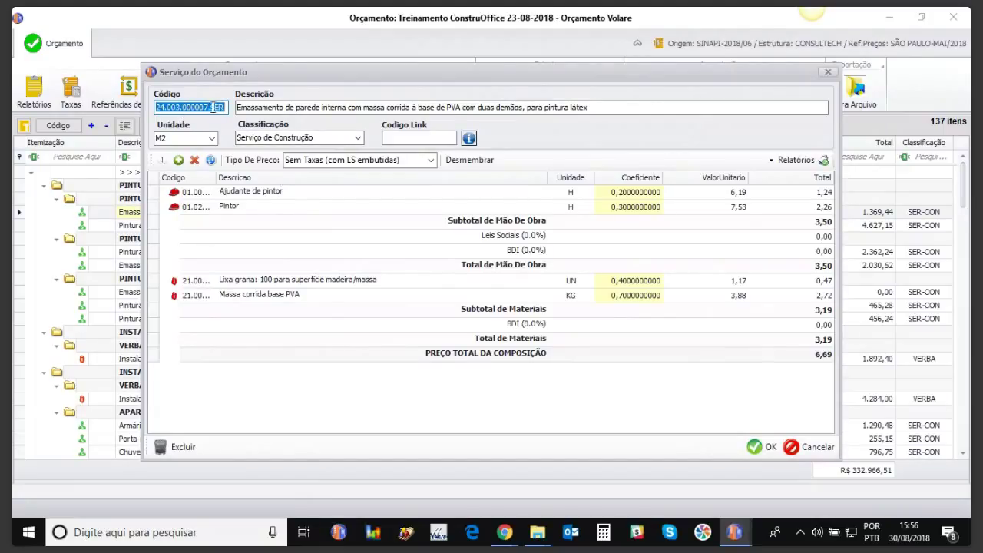
left_click_drag(214, 183, 268, 184)
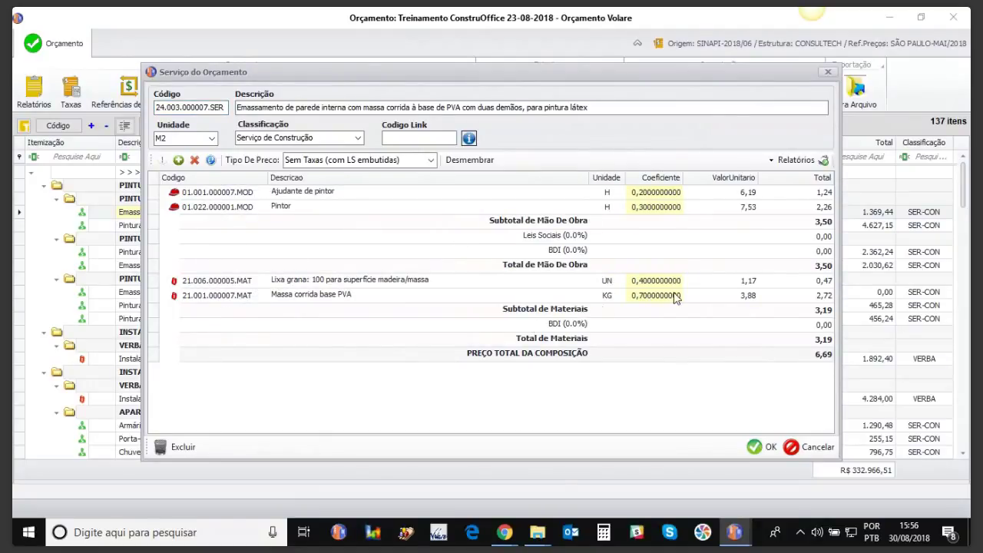
left_click(828, 71)
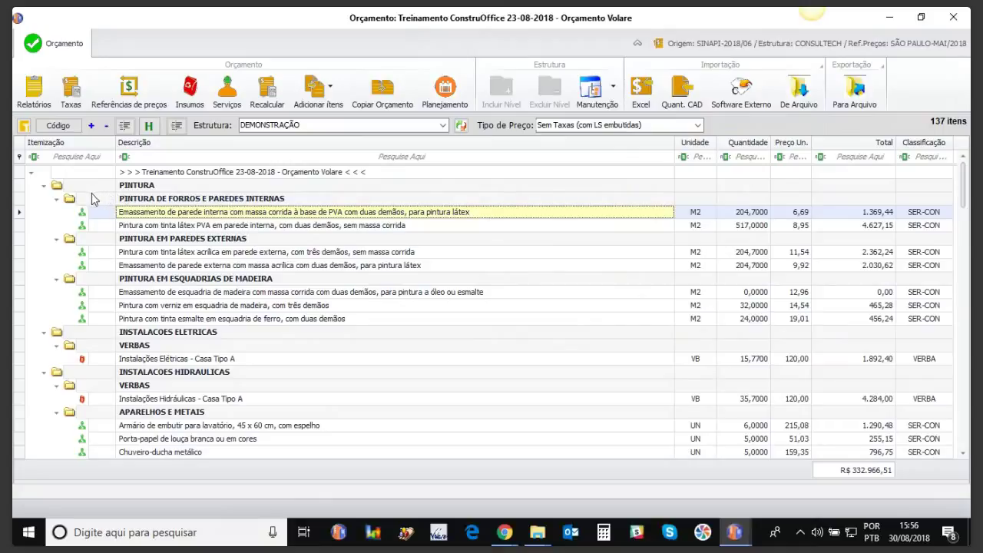
Step: Itemize the PINTURA level, then renumber the entire budget into level codes 01 through 16
left_click(20, 188)
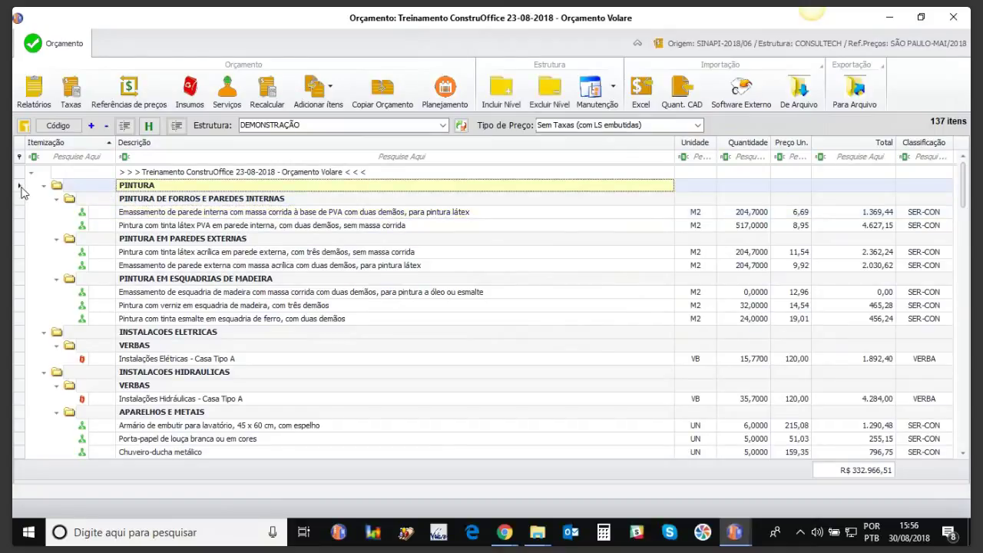
right_click(58, 188)
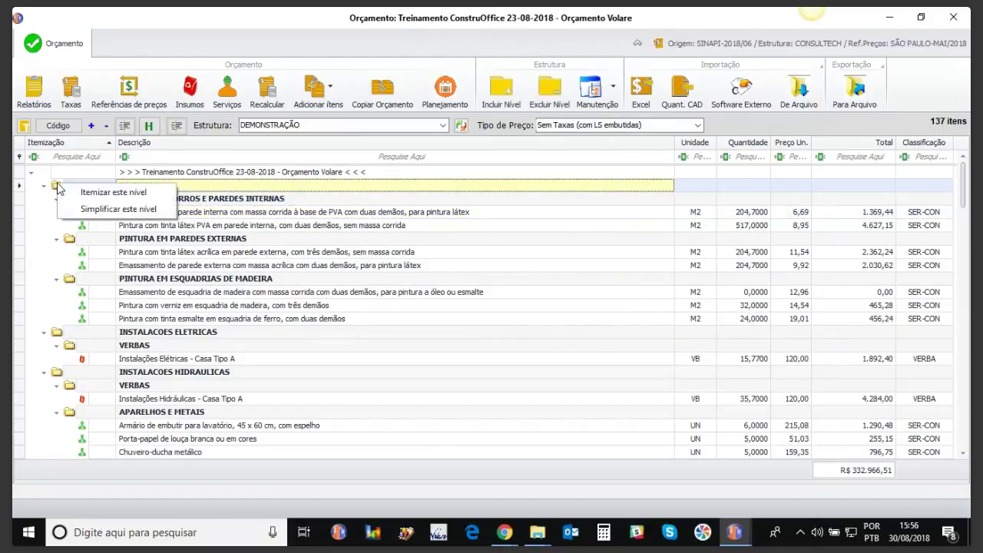
left_click(83, 195)
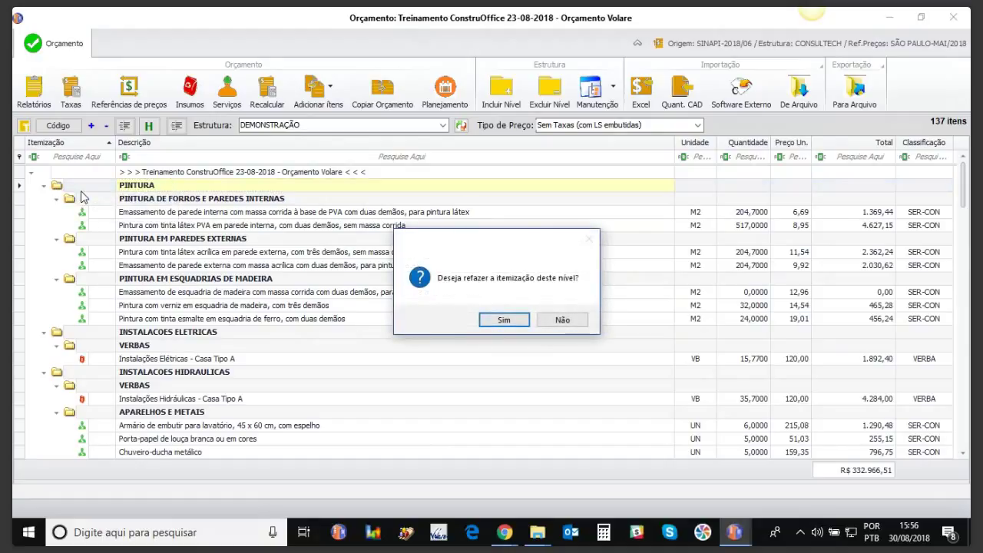
left_click(500, 321)
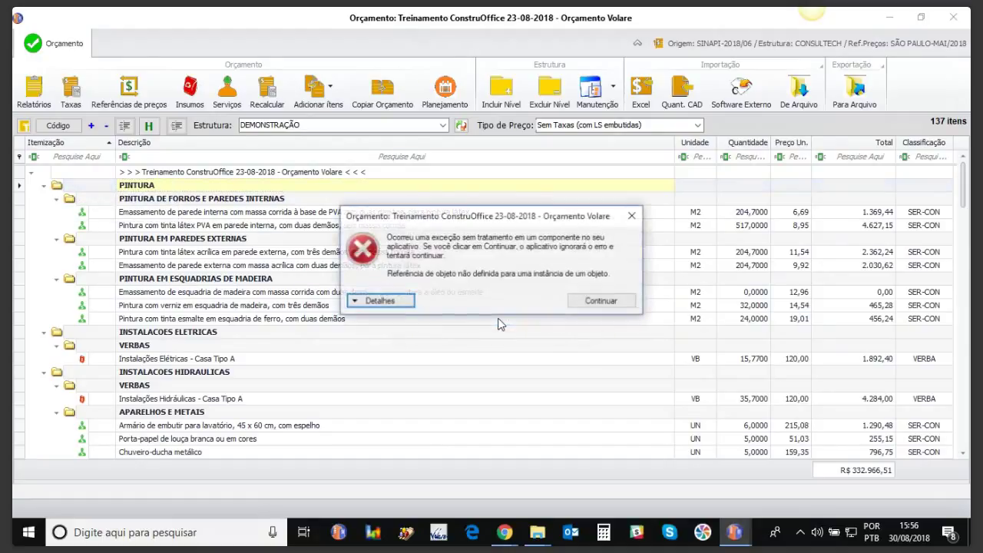
left_click(592, 301)
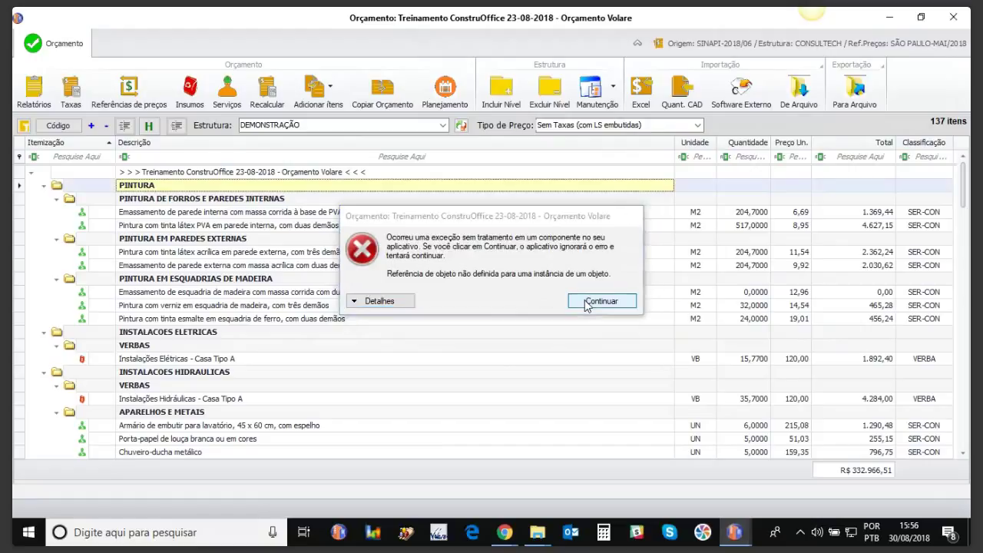
left_click(24, 126)
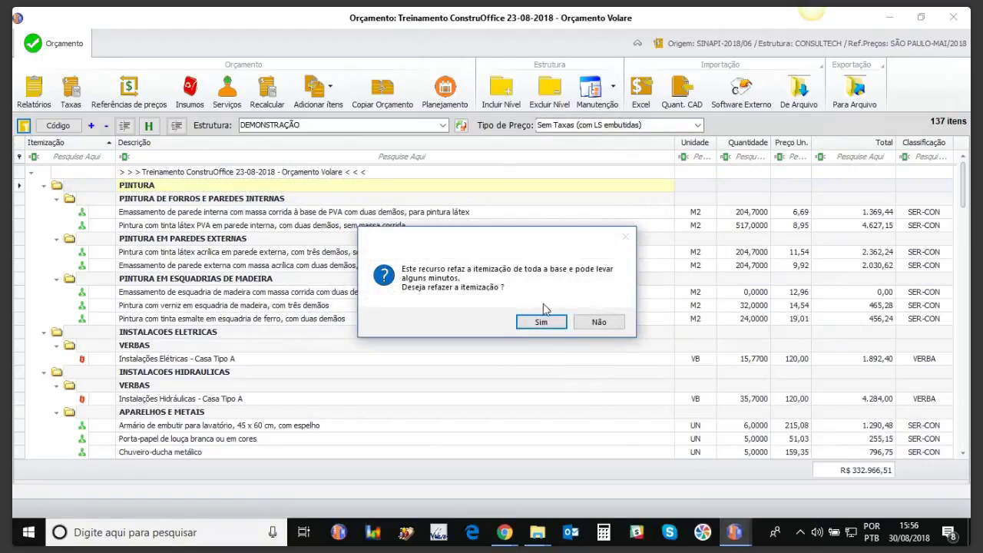
left_click(547, 323)
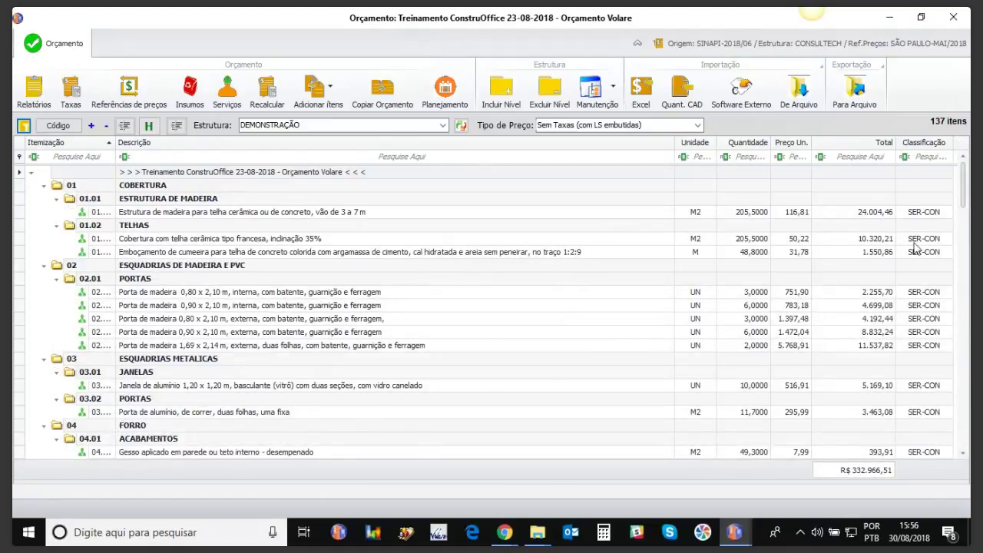
Step: Change the VIDRO CRISTAL COMUM item code from 16.01 to 16.90
left_click_drag(966, 188, 958, 266)
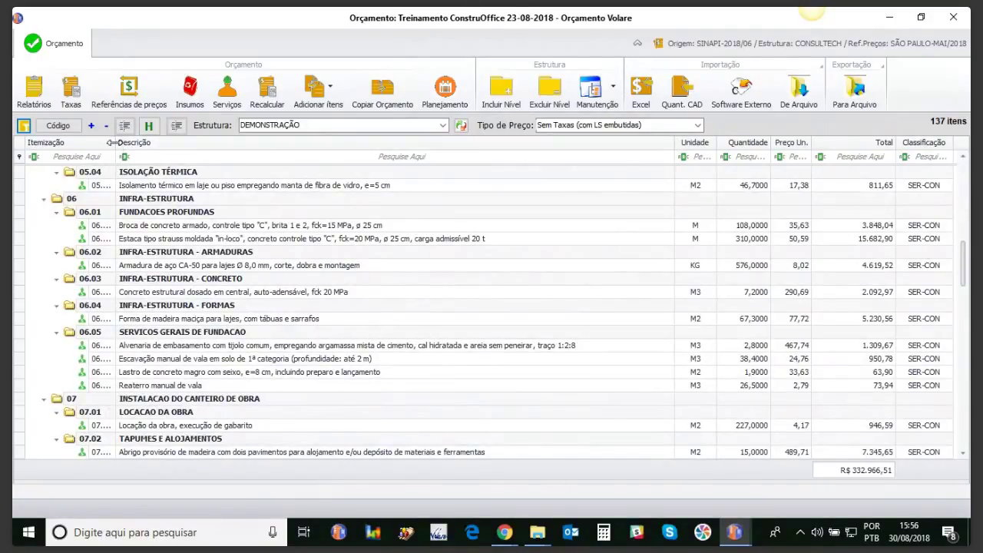
left_click_drag(115, 143, 161, 138)
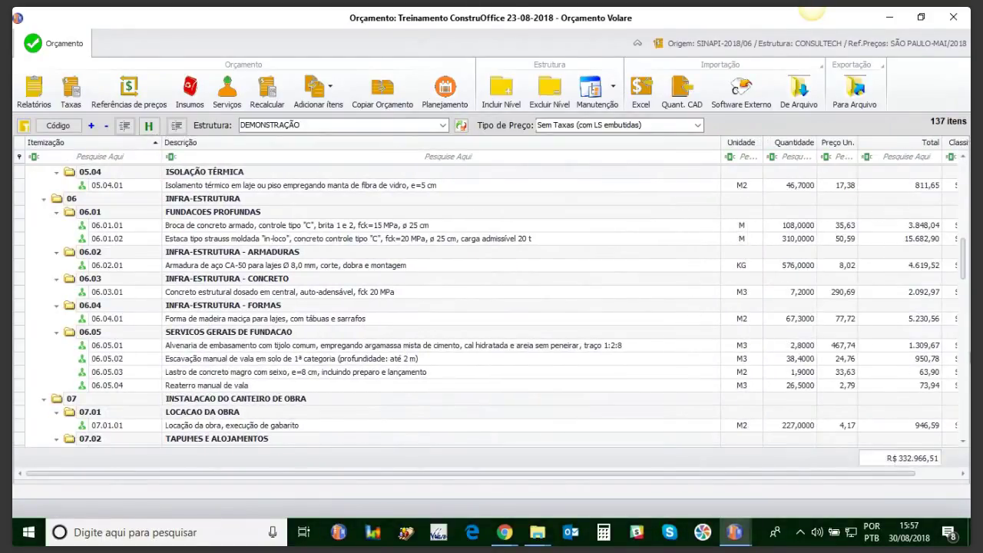
left_click_drag(965, 278, 967, 438)
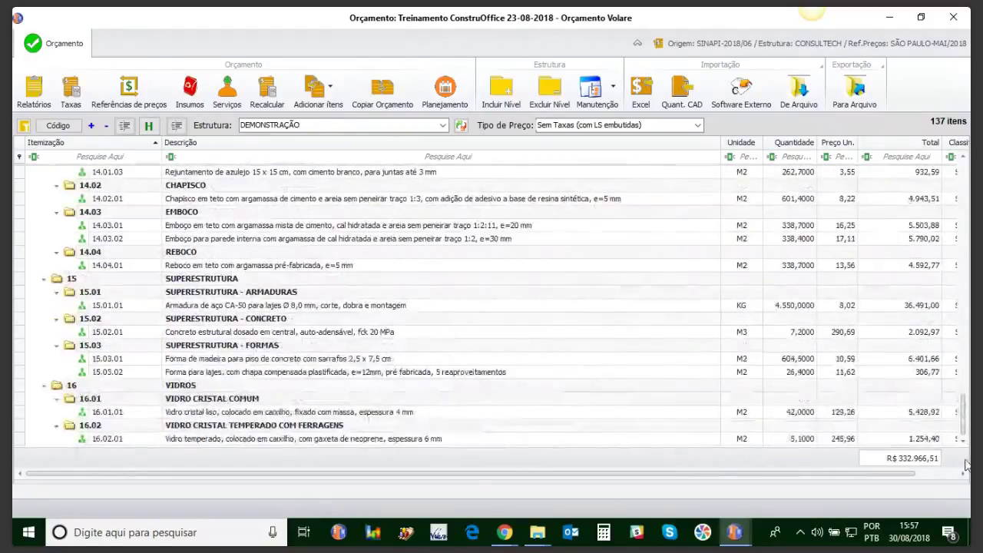
left_click(94, 400)
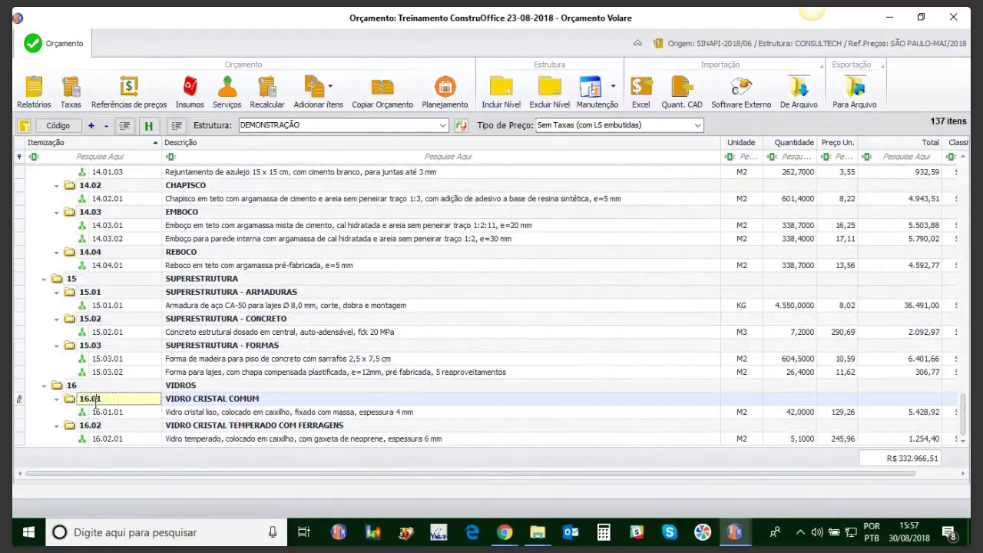
double_click(94, 400)
type("90")
key("Return")
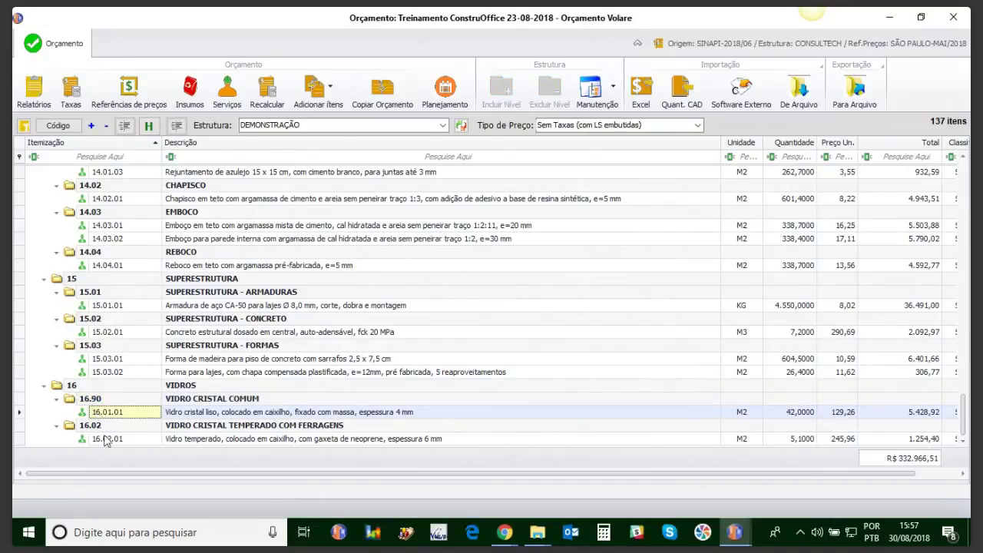
Step: Renumber the VIDROS level so tempered glass becomes 16.01 and common glass 16.02
left_click(91, 427)
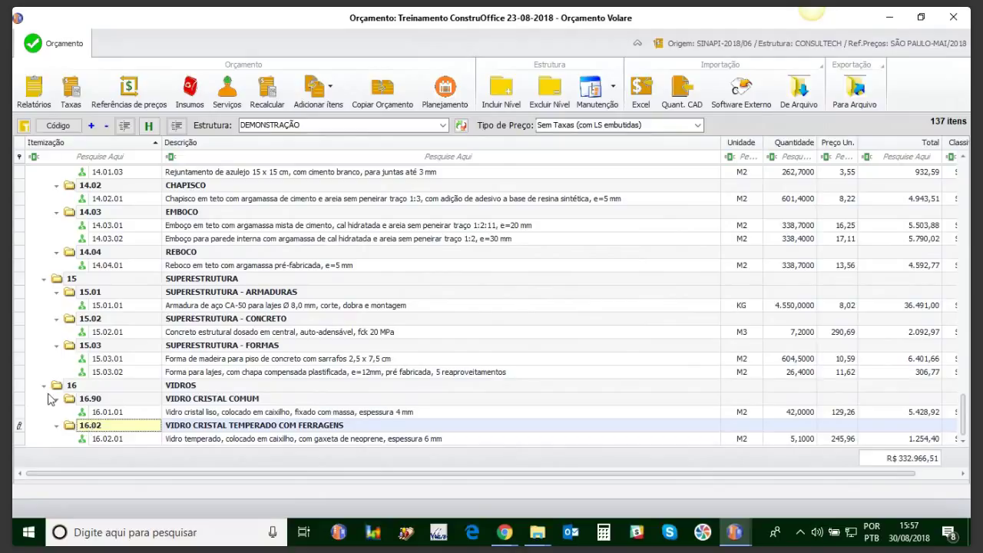
left_click(26, 387)
right_click(59, 385)
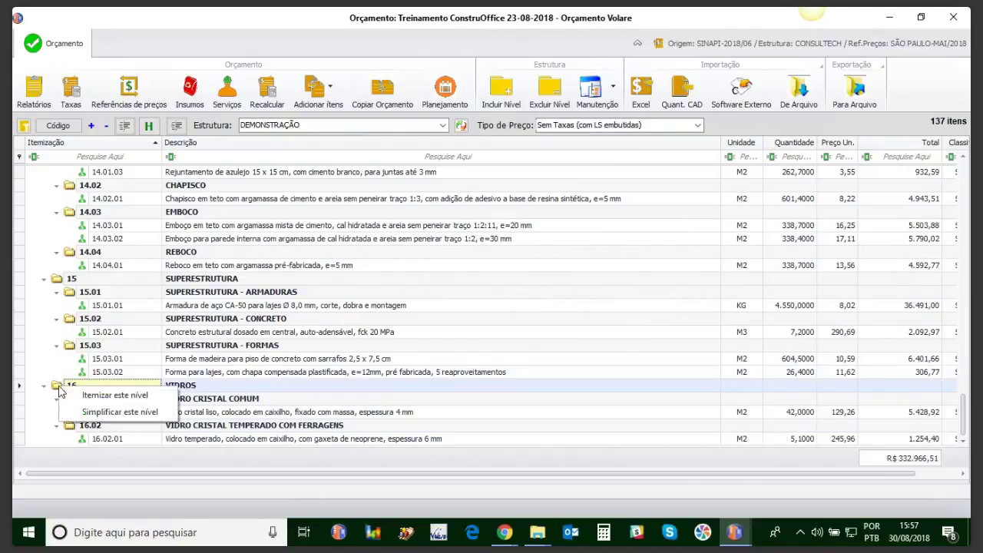
left_click(84, 397)
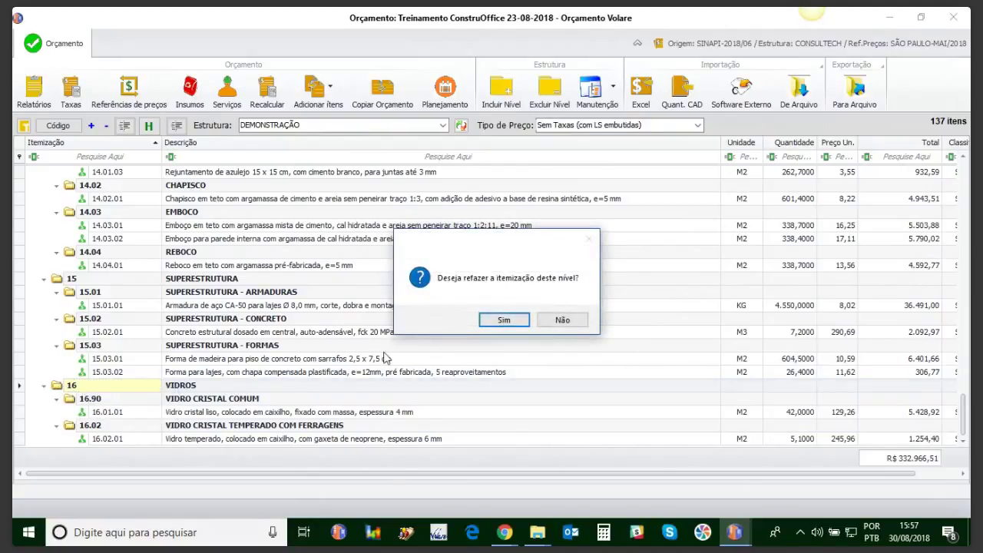
left_click(495, 327)
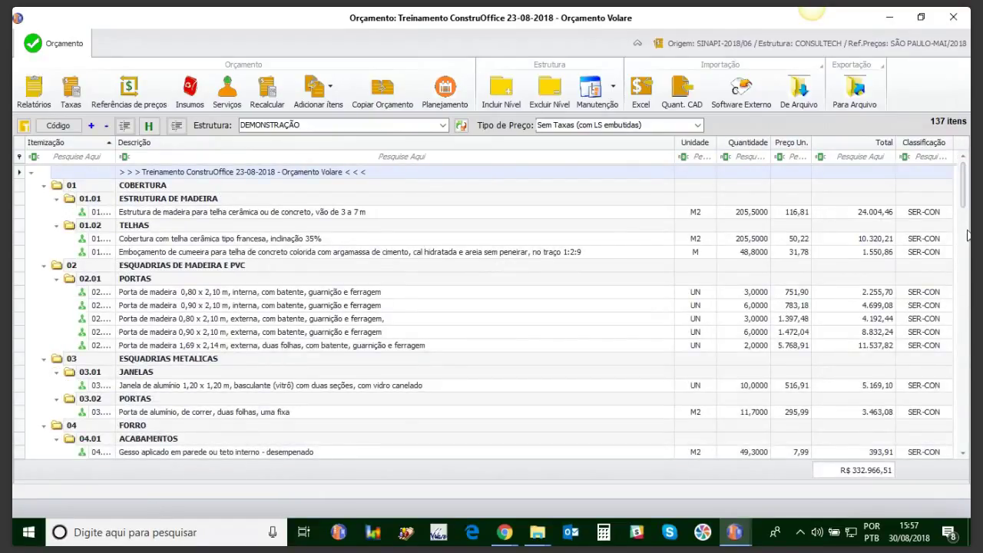
Step: At the end of the list, widen the Itemização column so codes like 16.01.01 show
scroll(964, 371, "down", 5)
scroll(964, 371, "down", 20)
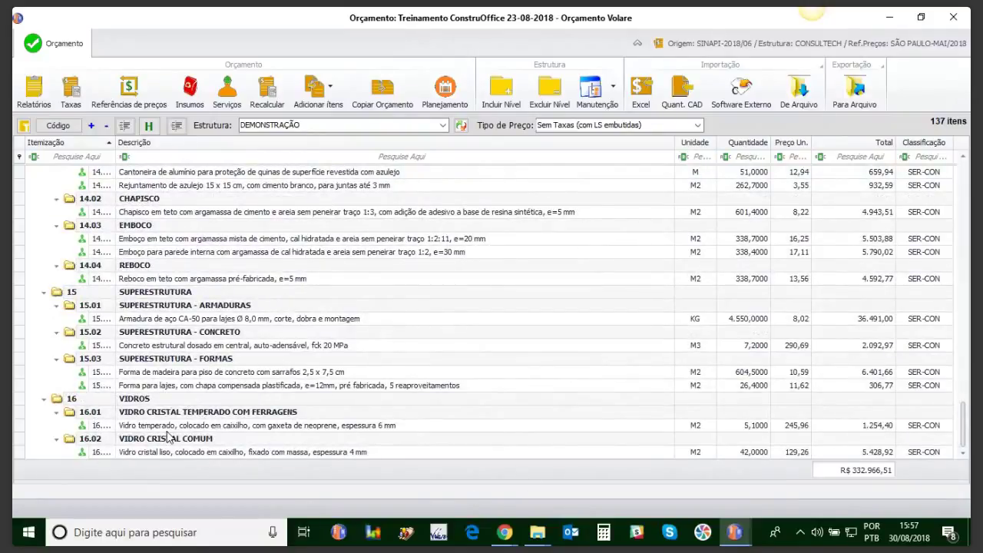
left_click(115, 143)
left_click_drag(115, 143, 168, 144)
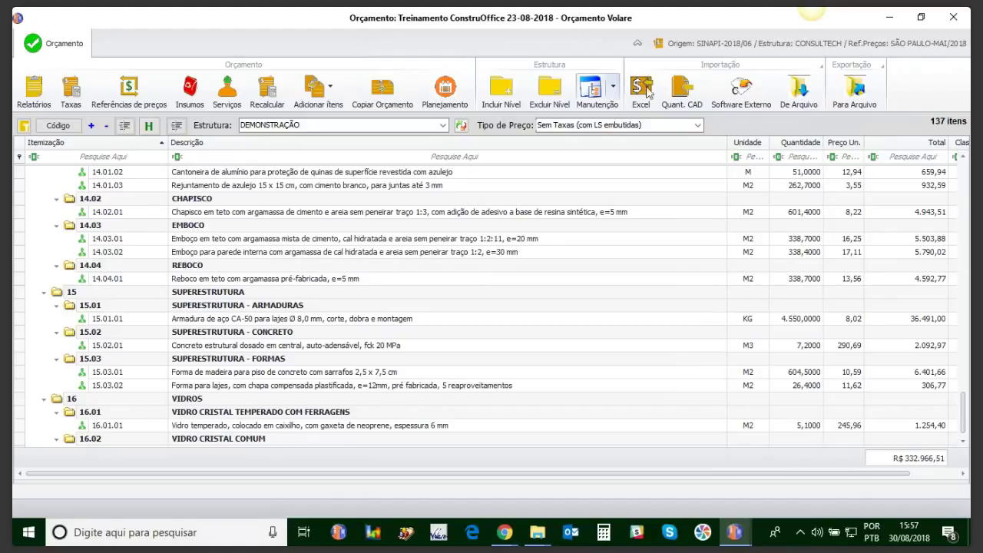
left_click(744, 90)
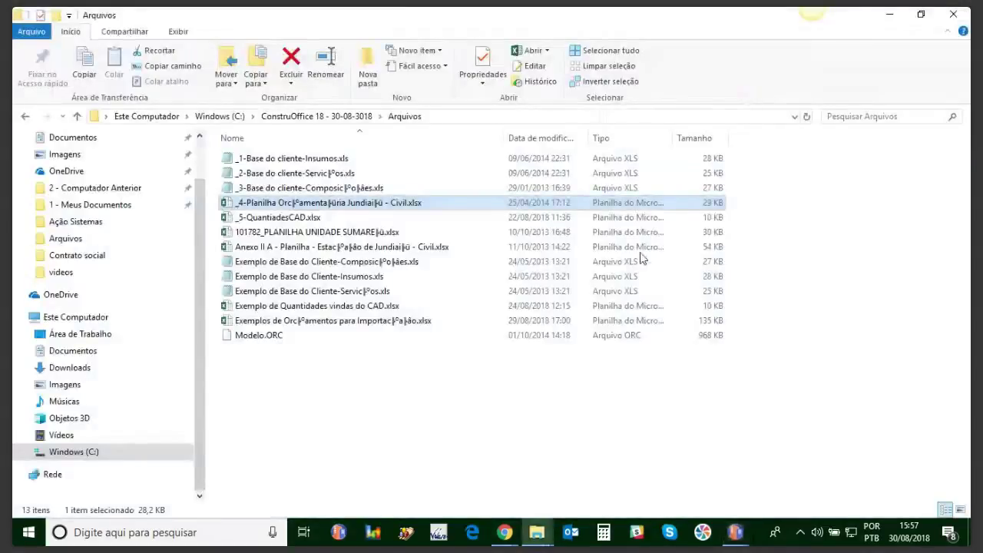
left_click(735, 532)
left_click(814, 484)
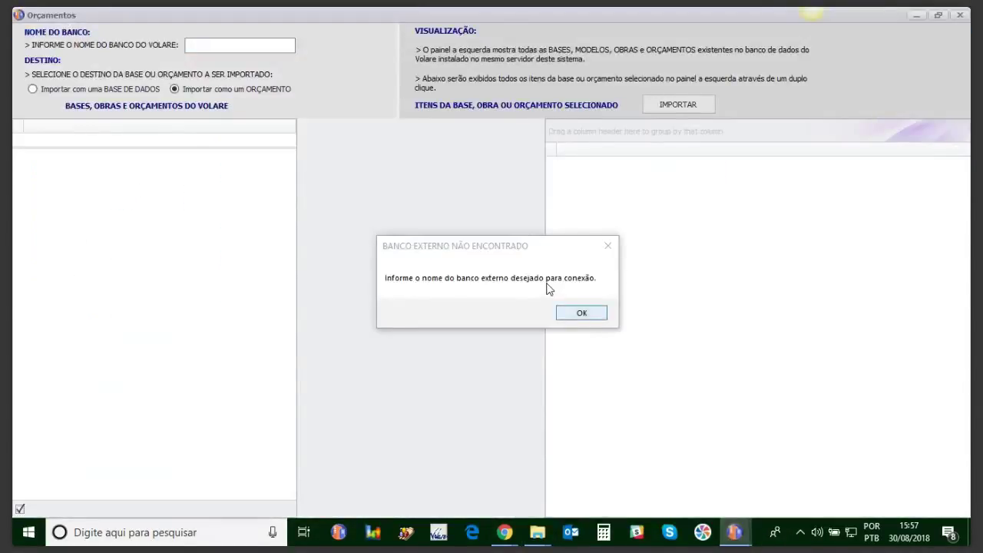
left_click(596, 317)
left_click(104, 88)
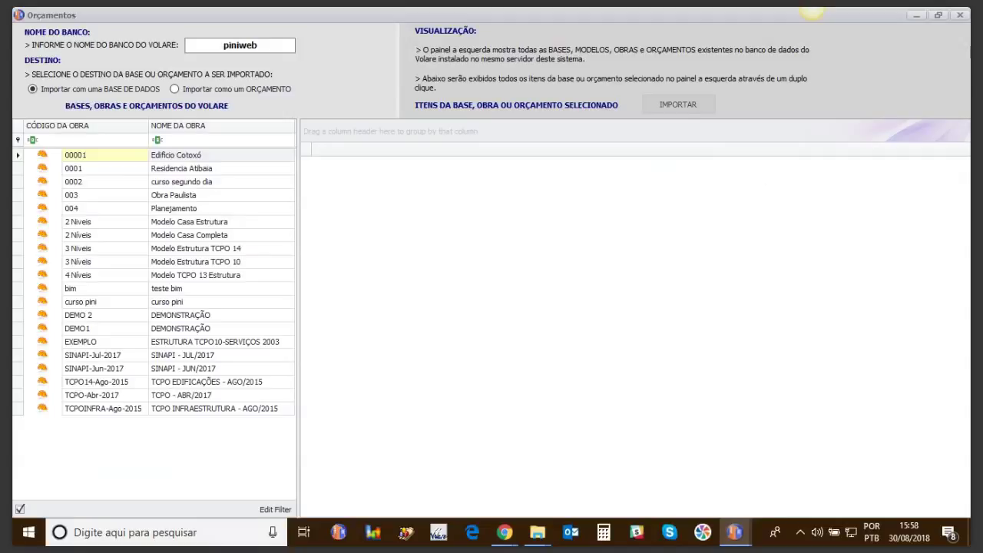
left_click(961, 16)
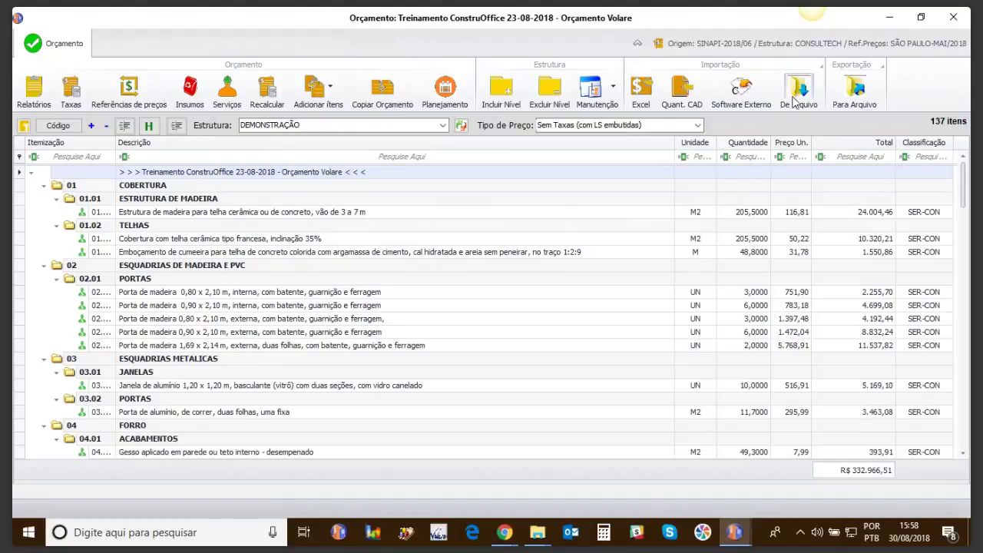
Step: Export the Treinamento ConstruOffice 23-08-2018 budget to a file via Para Arquivo
left_click(851, 92)
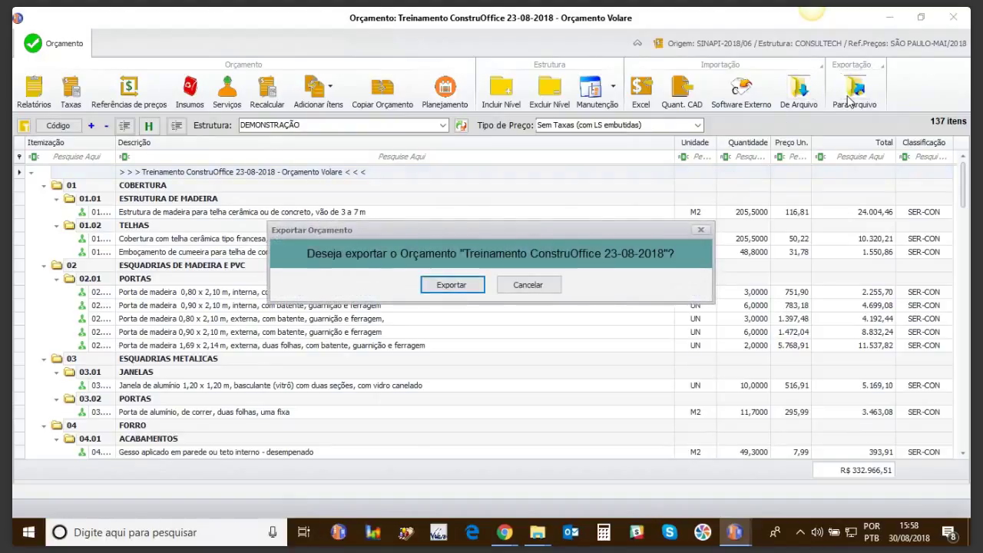
left_click(462, 289)
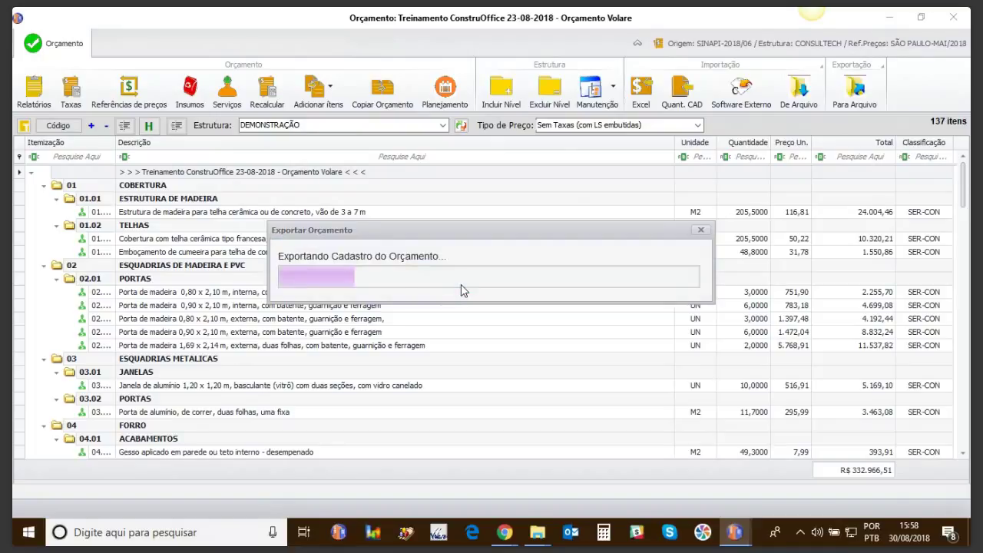
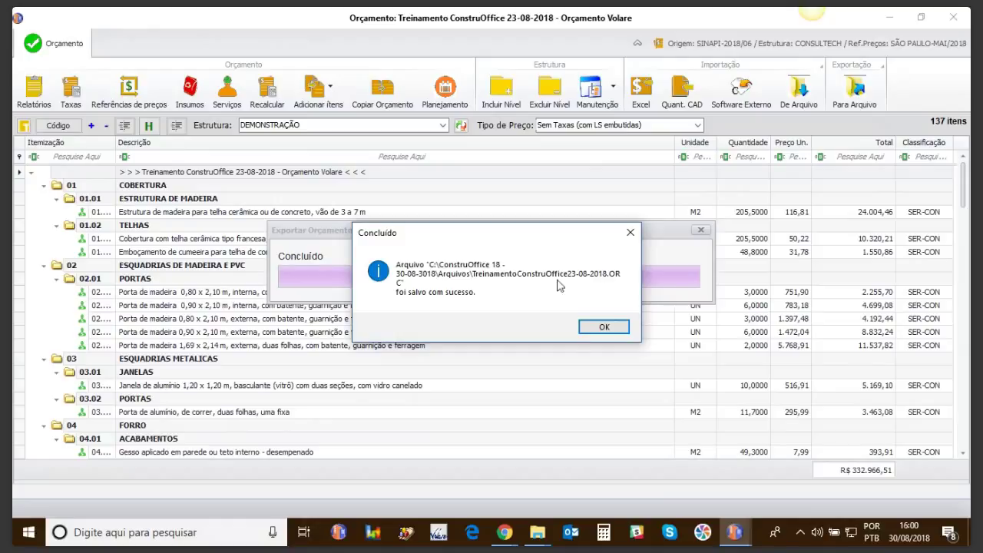
Step: Dismiss the confirmation that TreinamentoConstruOffice23-08-2018.ORC was saved successfully
left_click(597, 330)
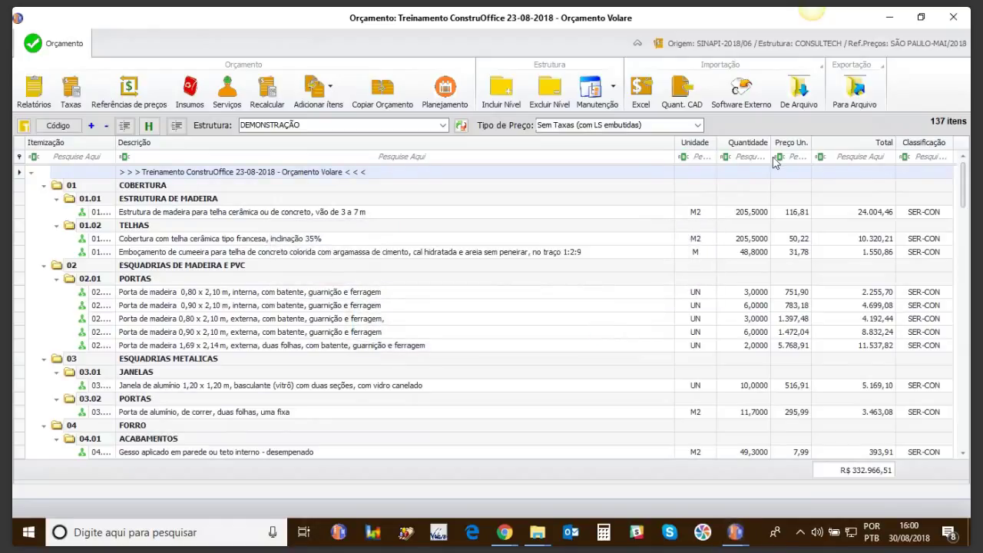
left_click(801, 99)
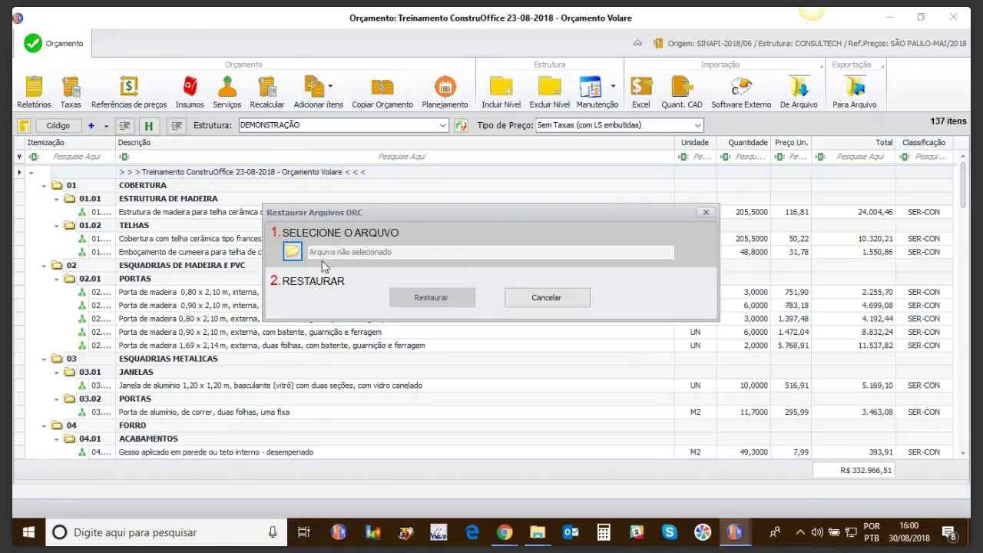
left_click(293, 252)
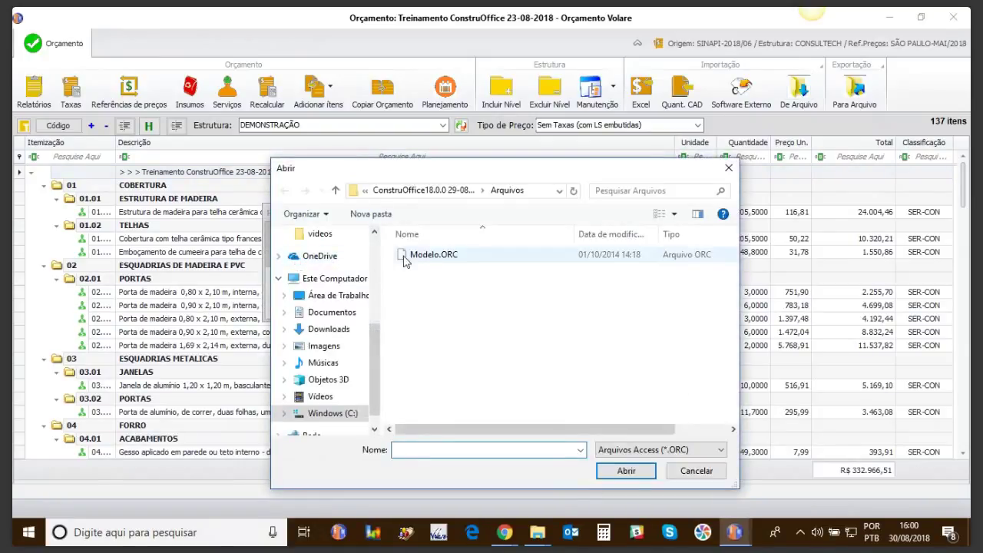
left_click(505, 190)
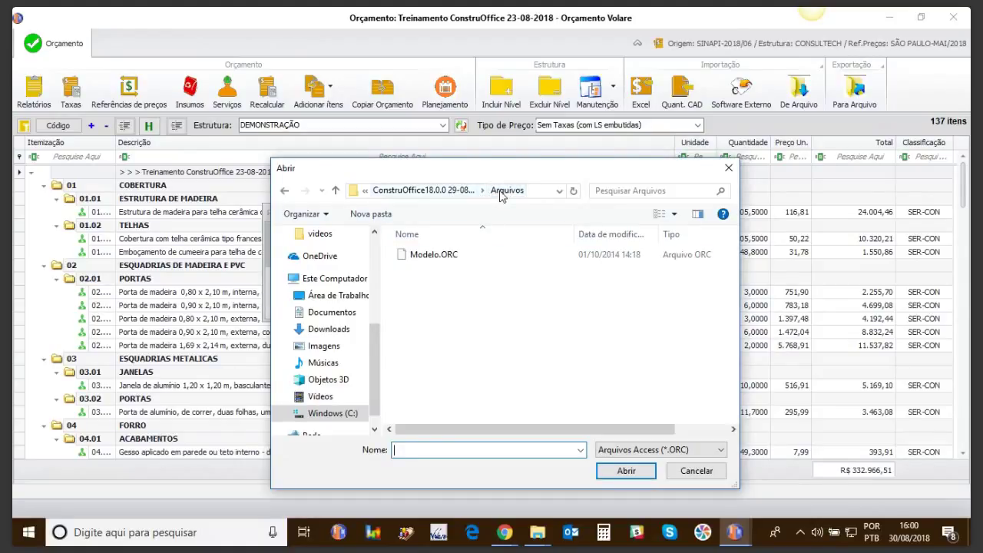
left_click(581, 451)
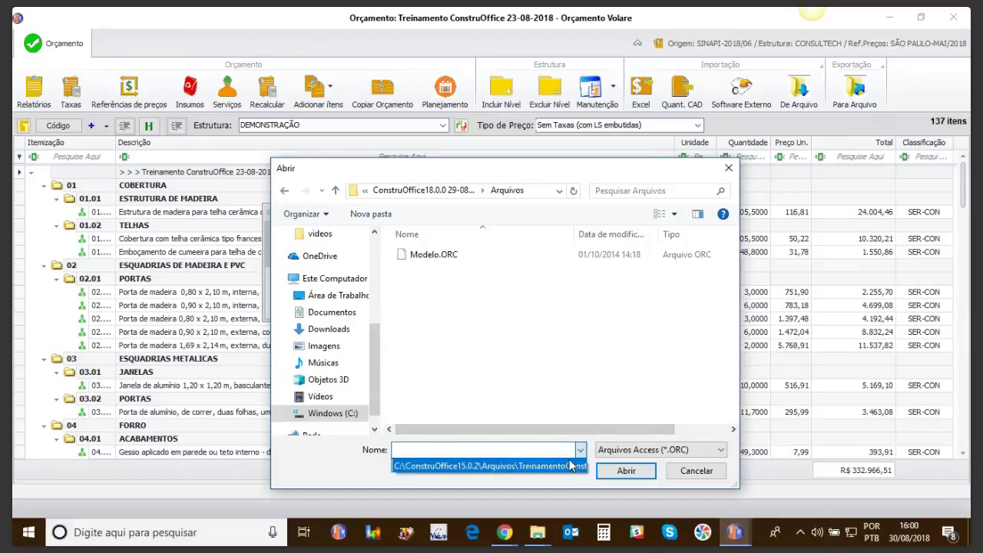
left_click(570, 466)
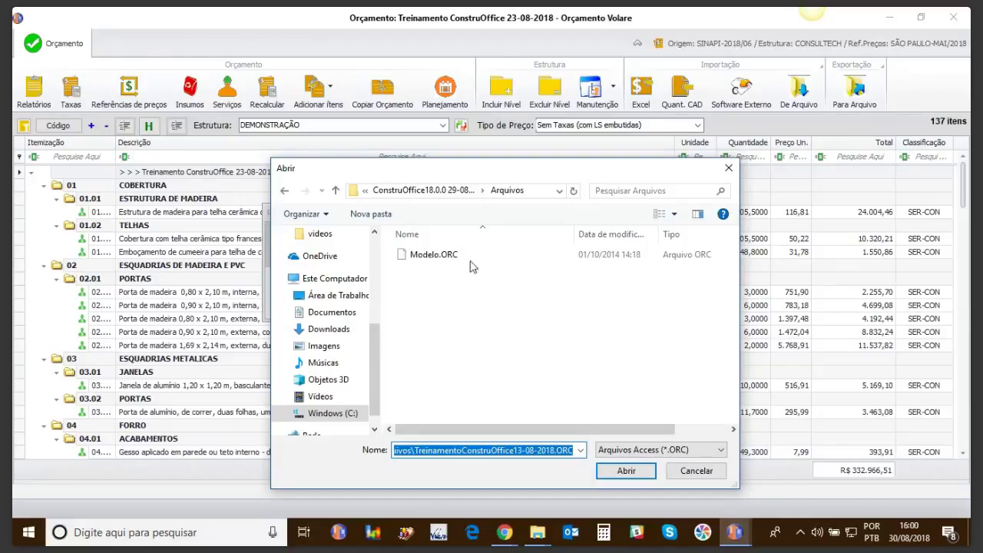
left_click(696, 470)
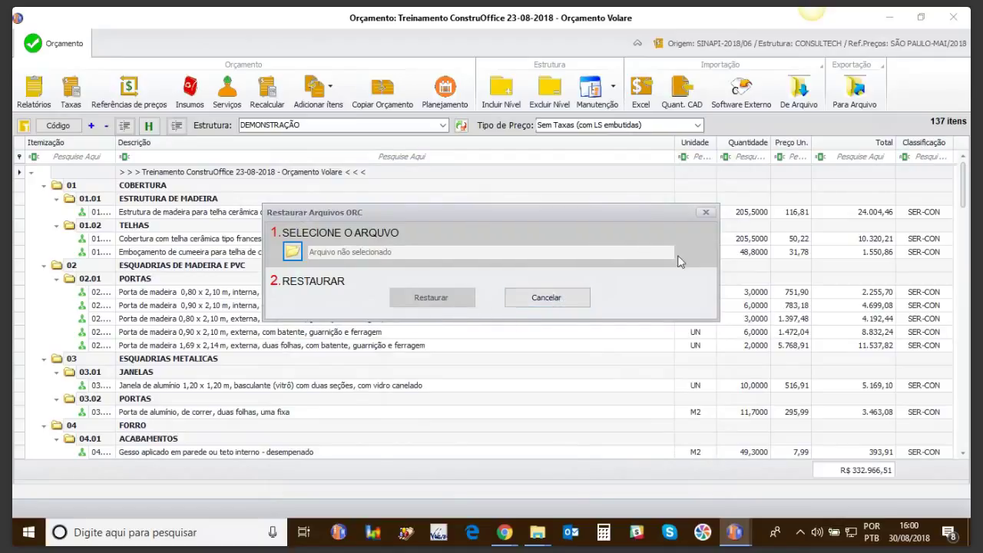
left_click(706, 213)
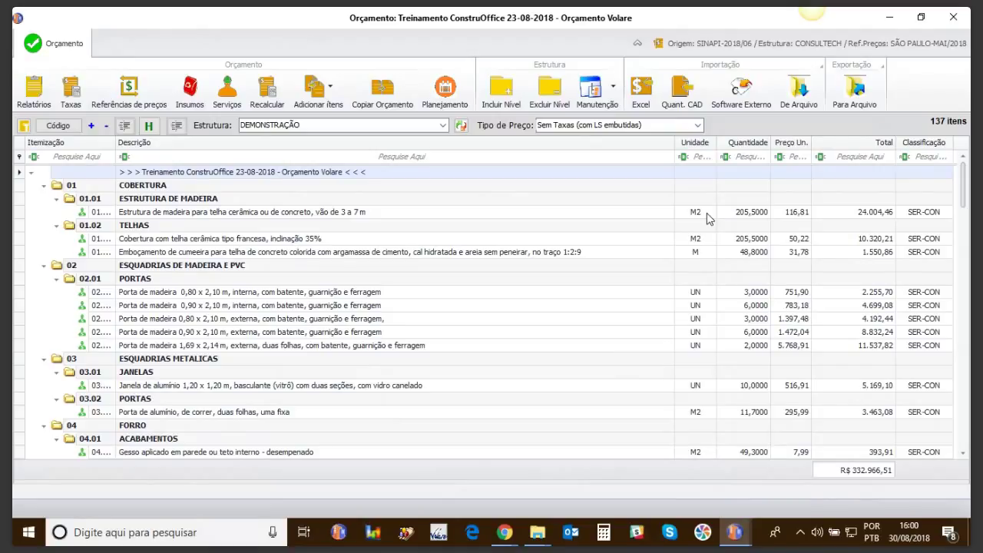
Step: Close the Orçamento Volare budget and bring up ConstruOffice's Configurações tools
left_click(952, 17)
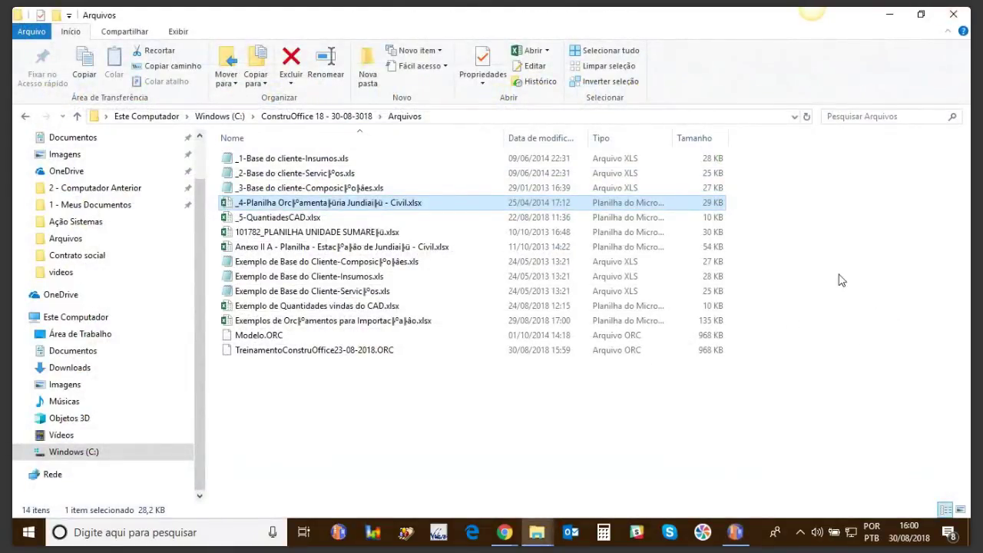
left_click(735, 532)
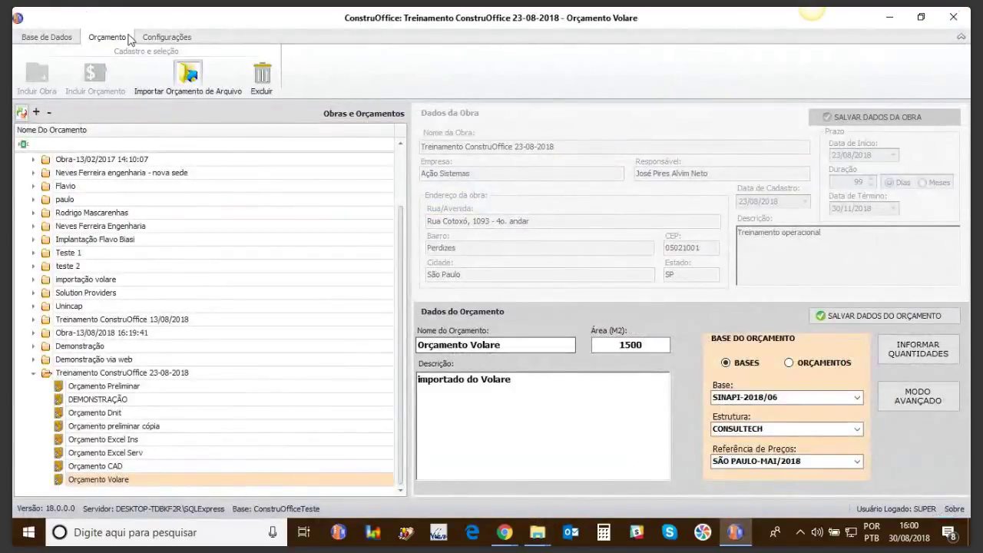
left_click(153, 39)
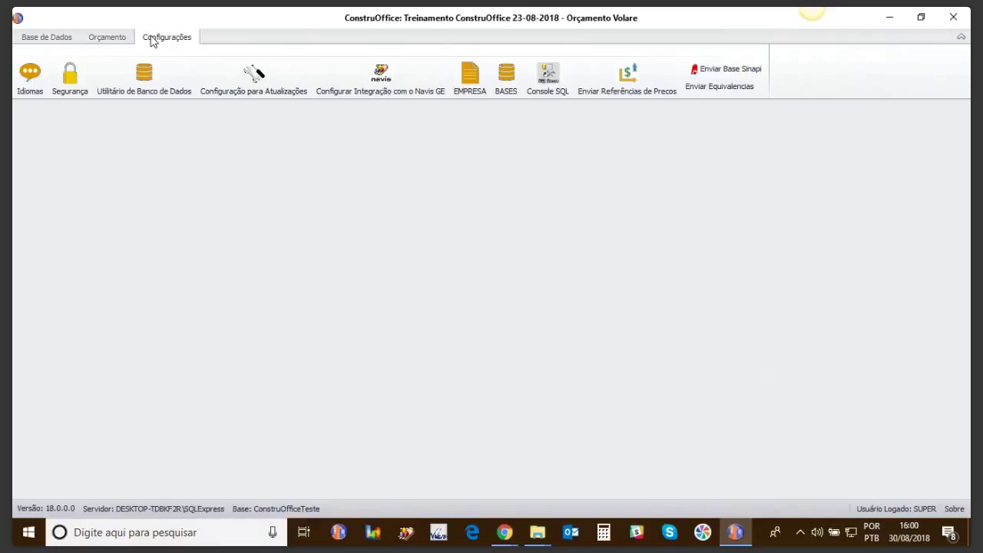
Step: In Usuários e permissões, start a new user named curso1 and fill in its login
left_click(74, 87)
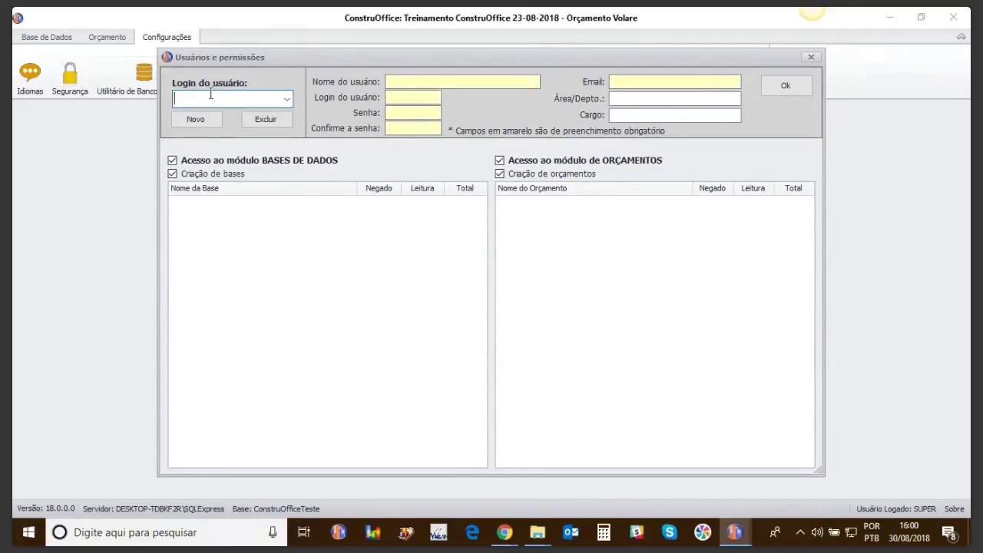
left_click(287, 102)
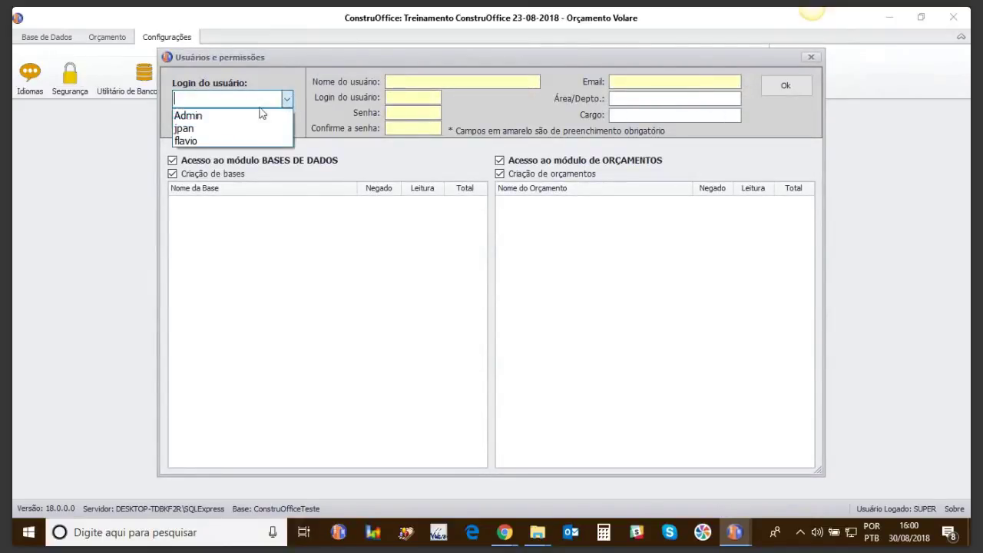
left_click(211, 101)
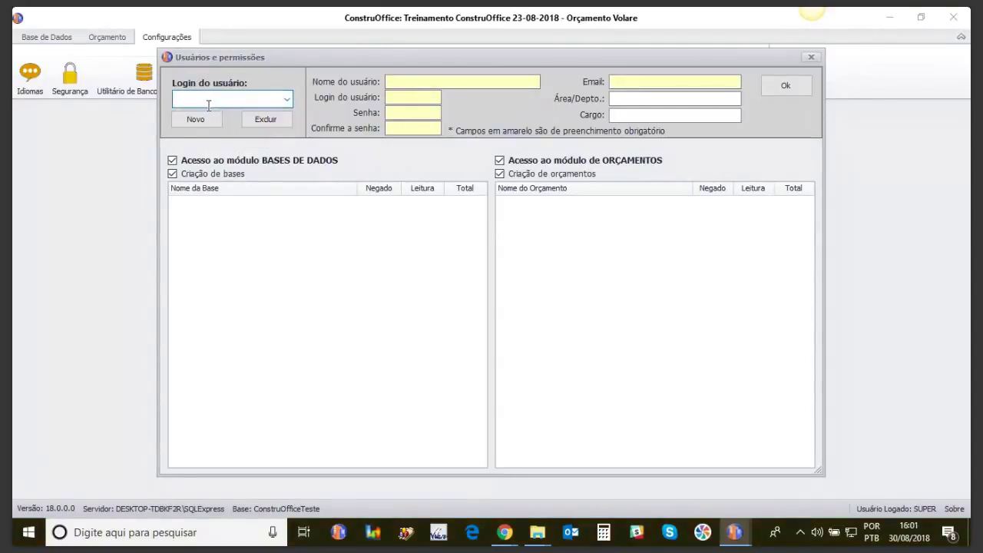
left_click(205, 117)
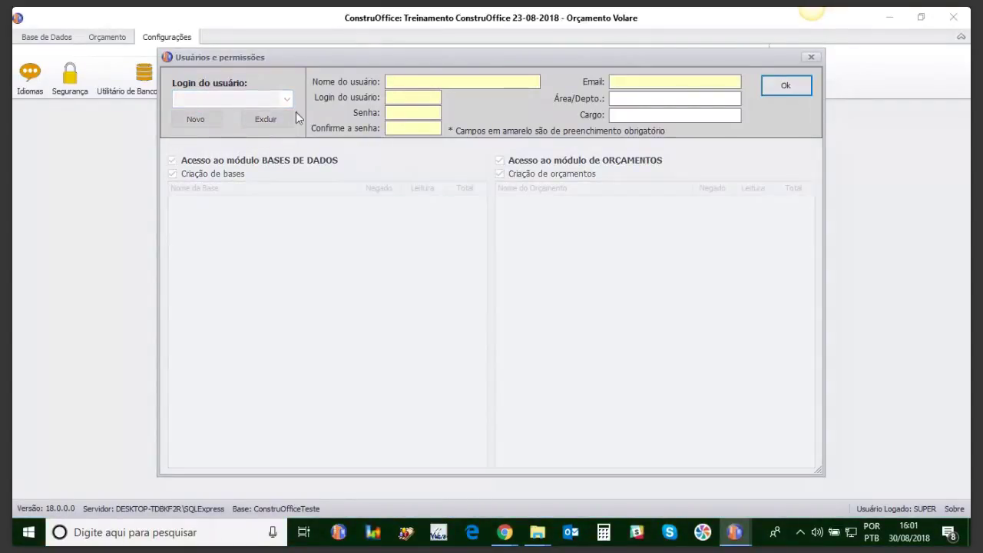
left_click(398, 81)
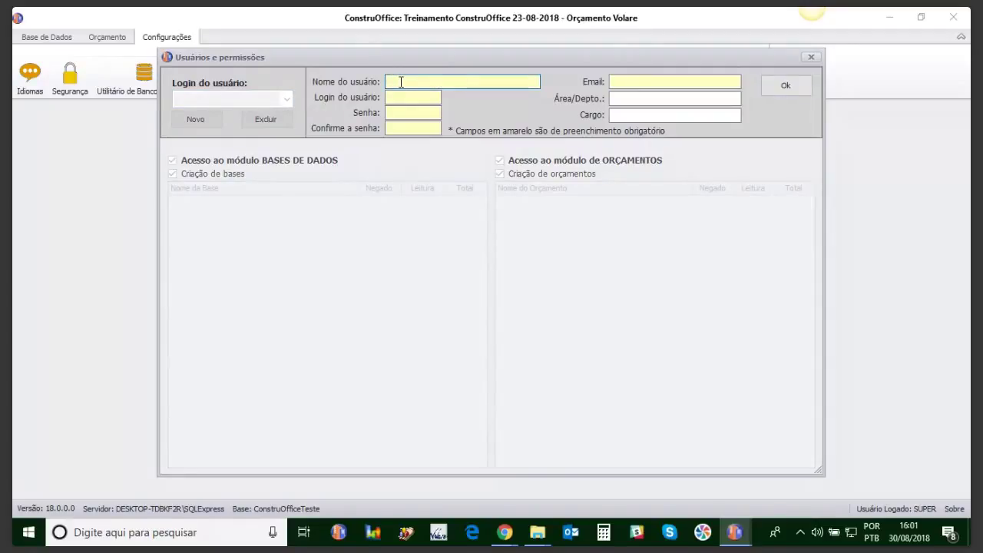
type("curso1")
left_click(415, 96)
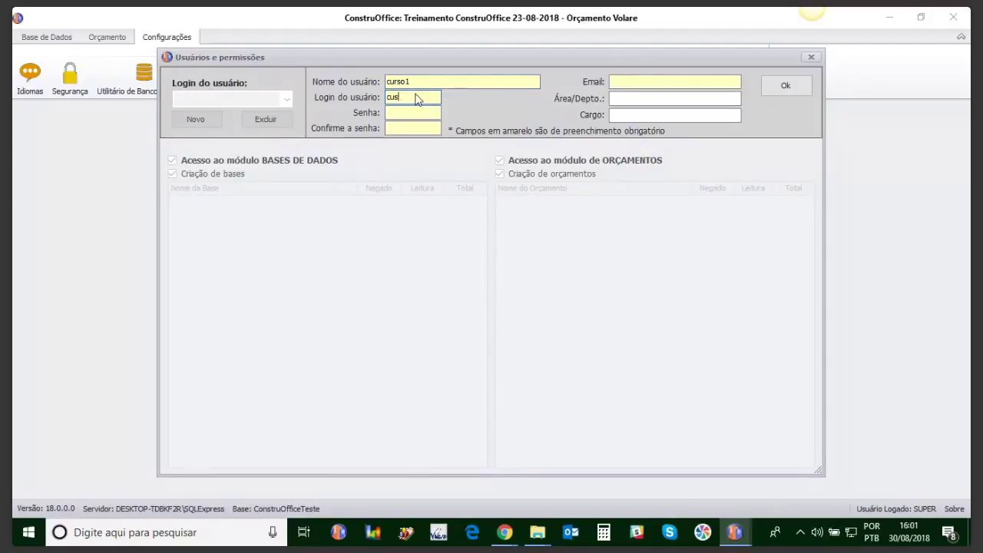
key("BackSpace")
key("BackSpace")
key("BackSpace")
Step: Enter and confirm the user's password, add the user's e-mail address, and save the account
left_click(413, 117)
left_click(410, 128)
type("1234")
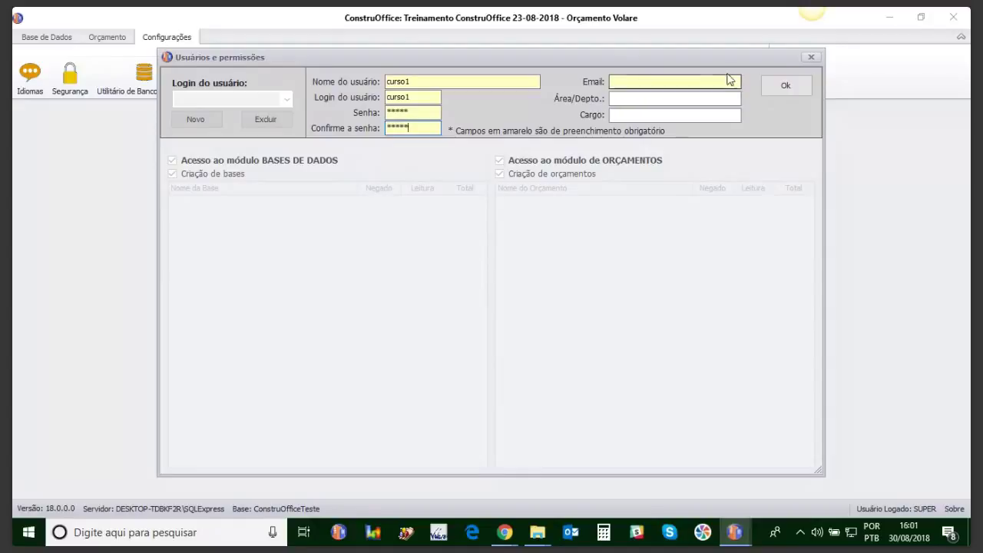
left_click(777, 86)
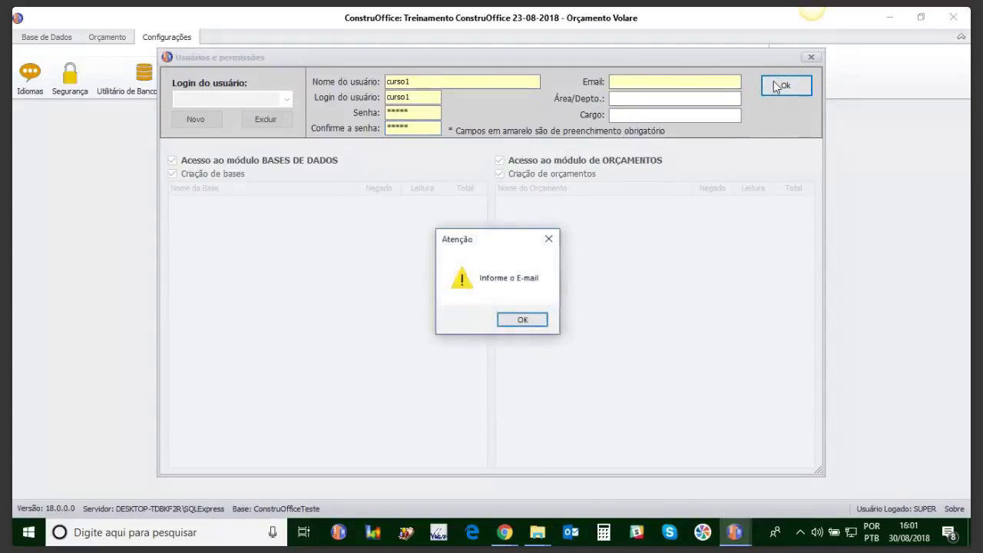
left_click(519, 321)
left_click(620, 83)
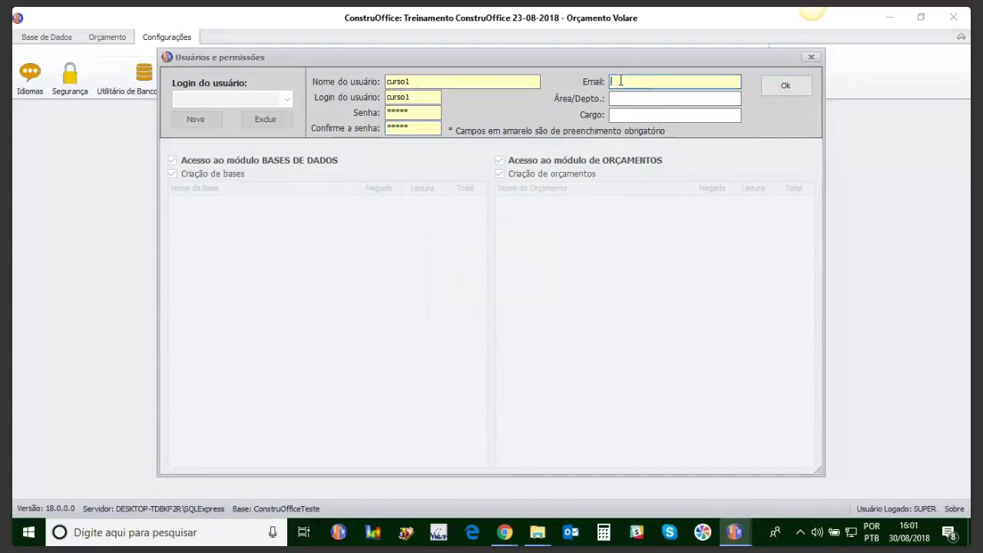
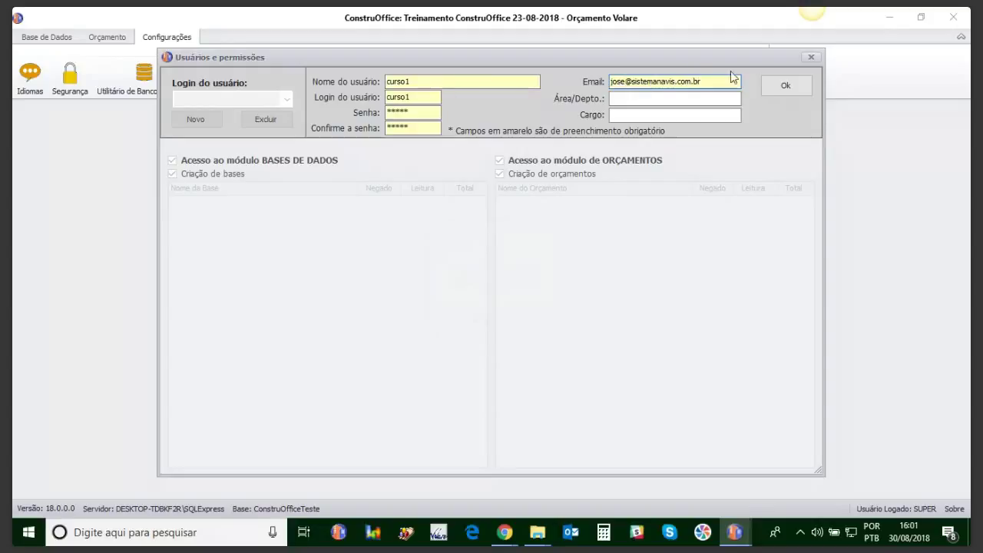
left_click(785, 85)
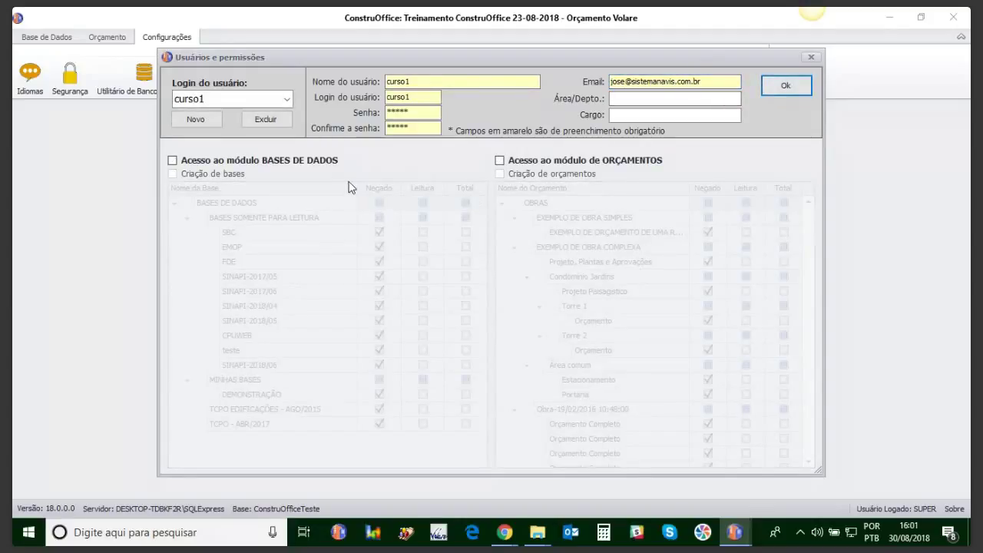
Step: Grant databases module access with full SBC access and read-only SINAPI-2018/06
left_click(178, 169)
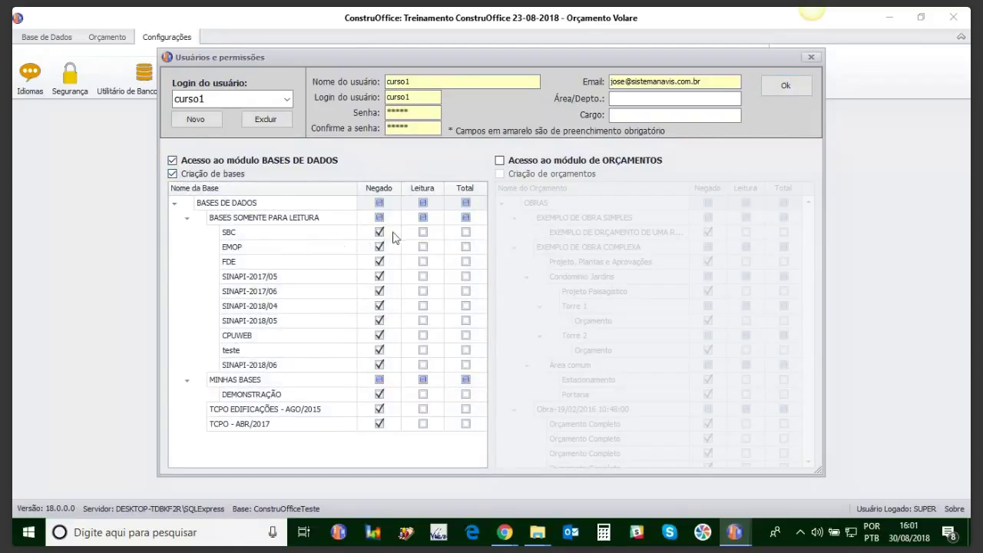
left_click(465, 233)
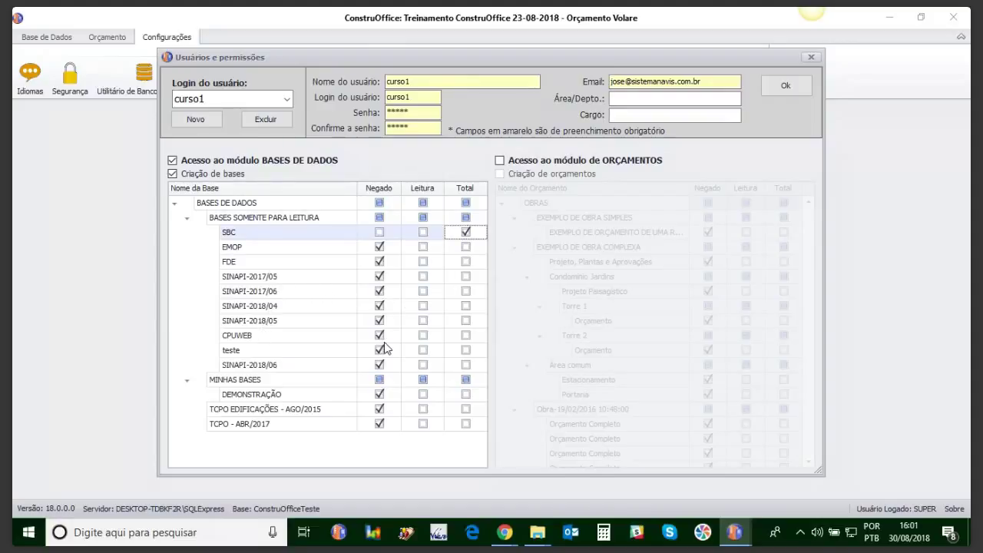
left_click(421, 365)
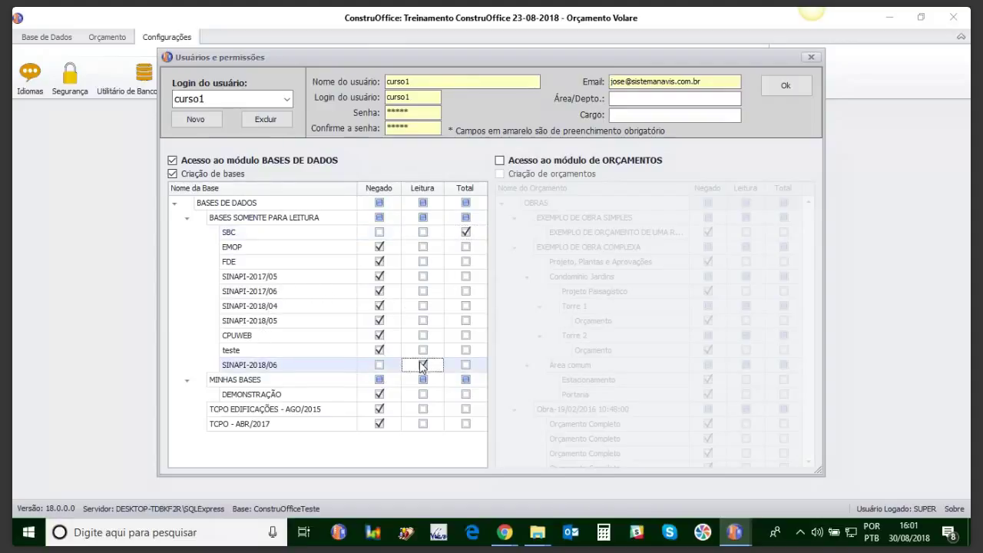
Step: Grant budgets module access: read-only Orçamento preliminar cópia, full DEMONSTRAÇÃO, then save the permissions
left_click(499, 160)
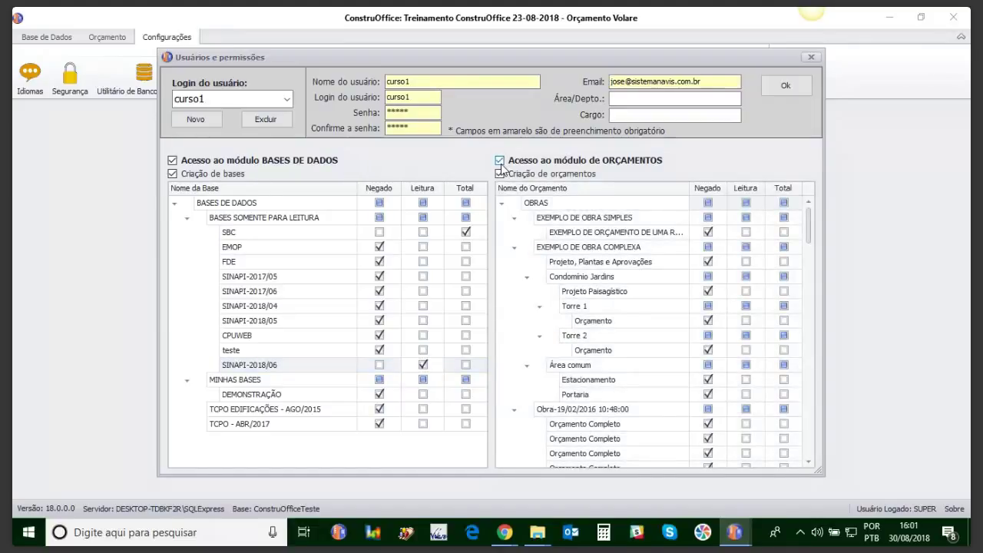
left_click_drag(806, 228, 809, 428)
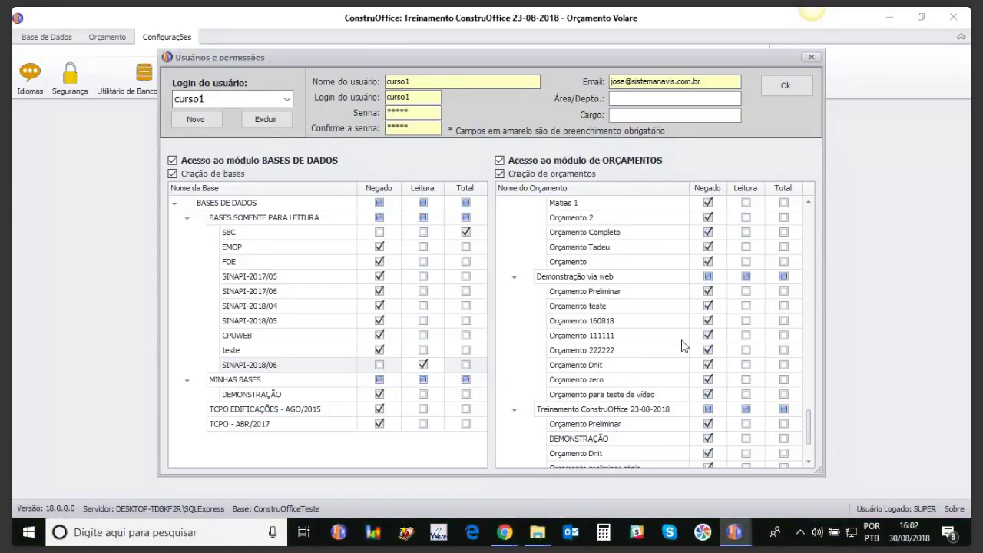
left_click_drag(810, 431, 804, 441)
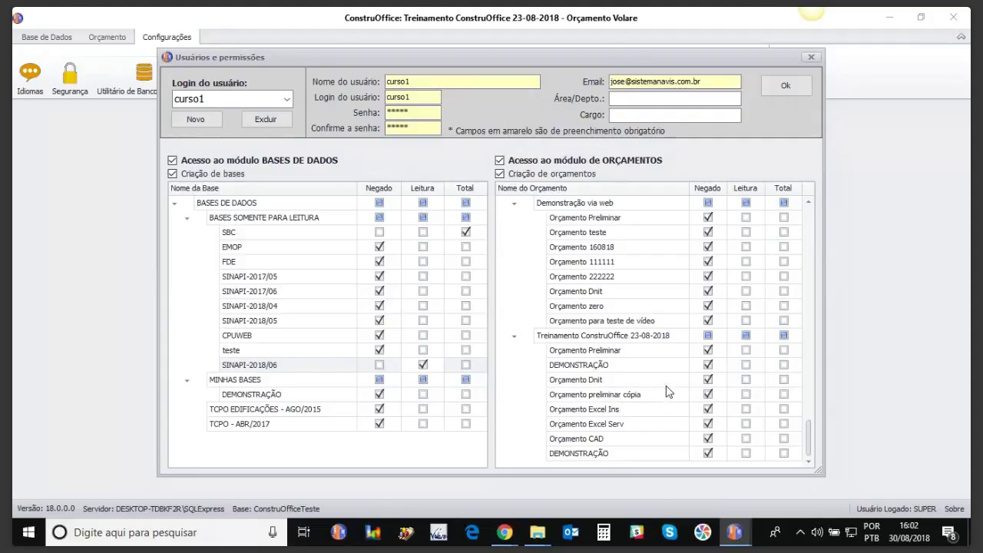
left_click(746, 394)
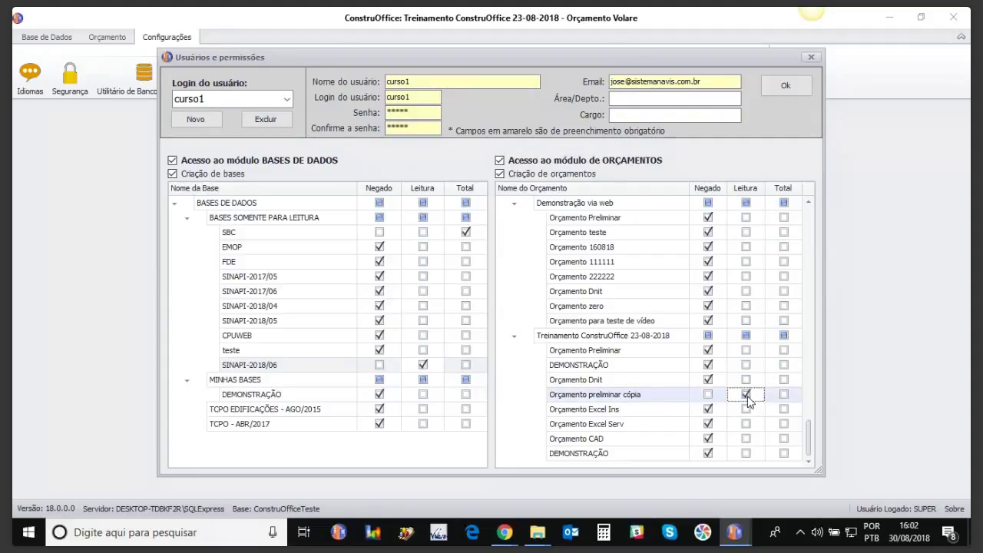
left_click(783, 365)
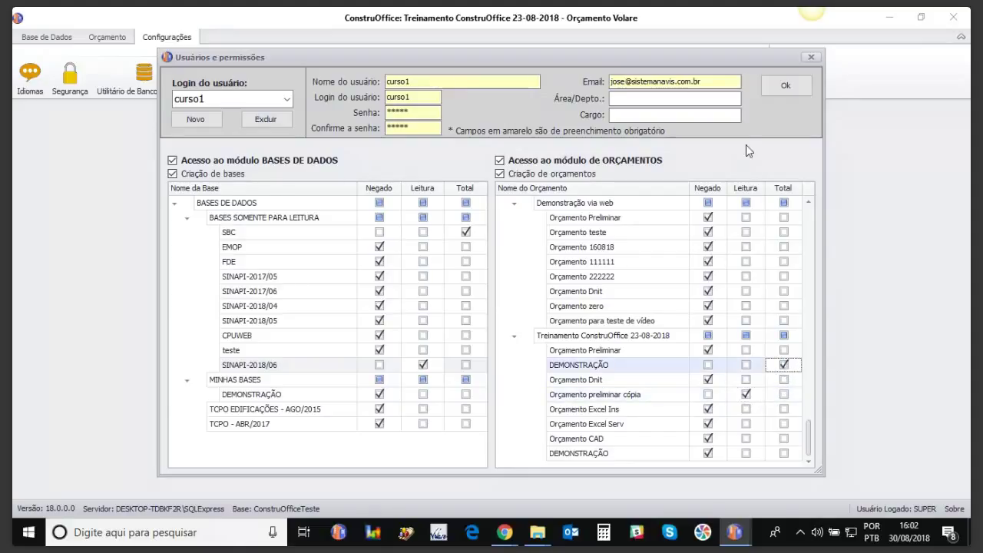
left_click(777, 87)
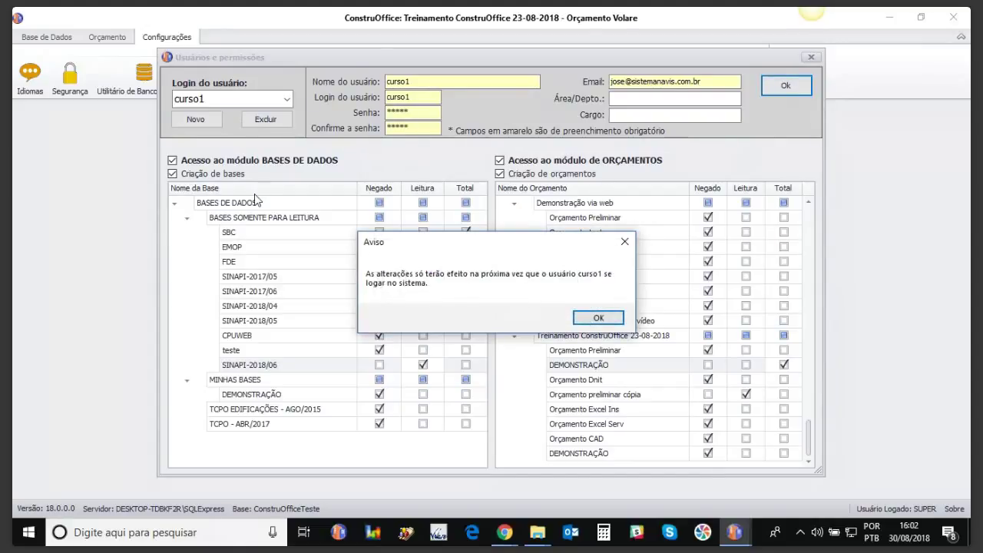
left_click(582, 314)
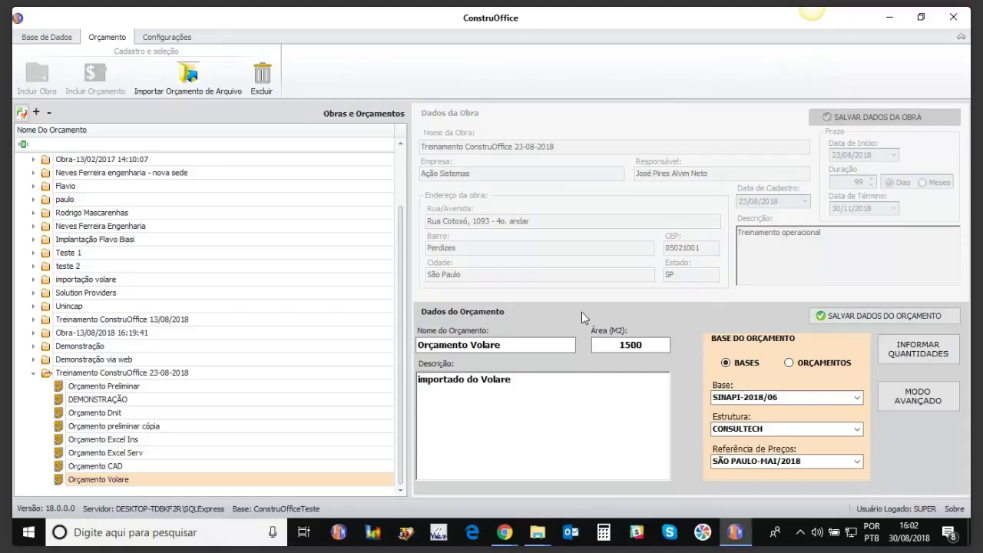
Step: Review the BASES configuration list under Configurações, then return to the Orçamento section
left_click(167, 38)
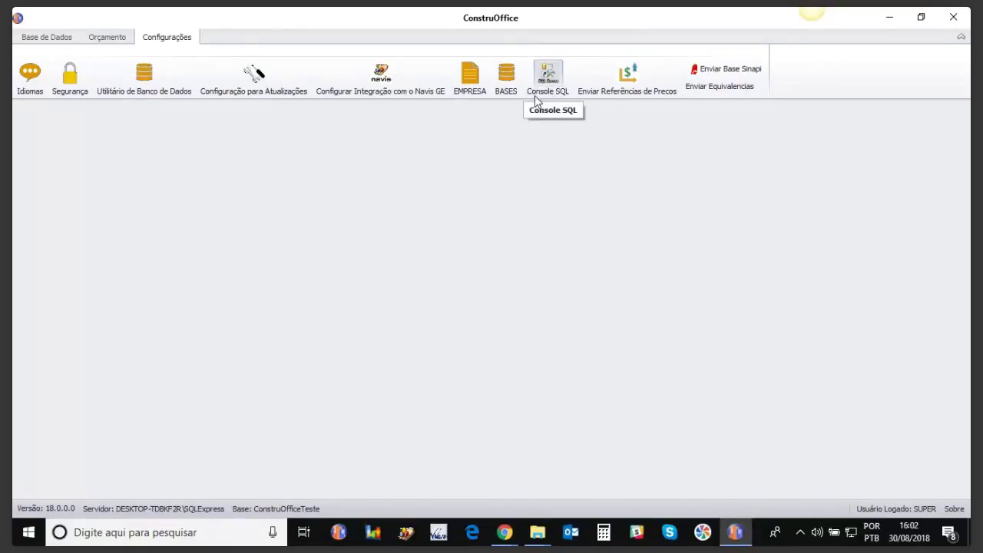
left_click(509, 81)
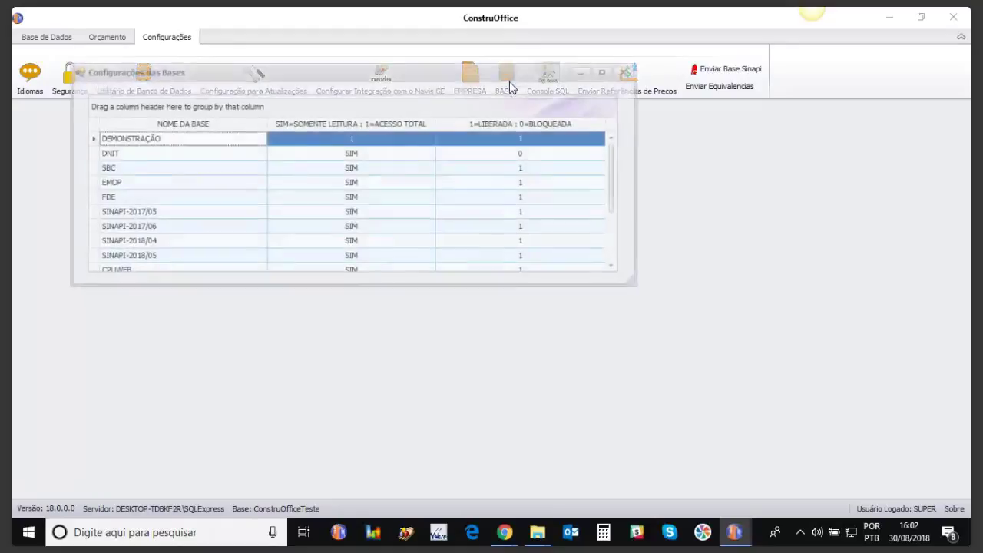
left_click_drag(614, 175, 608, 134)
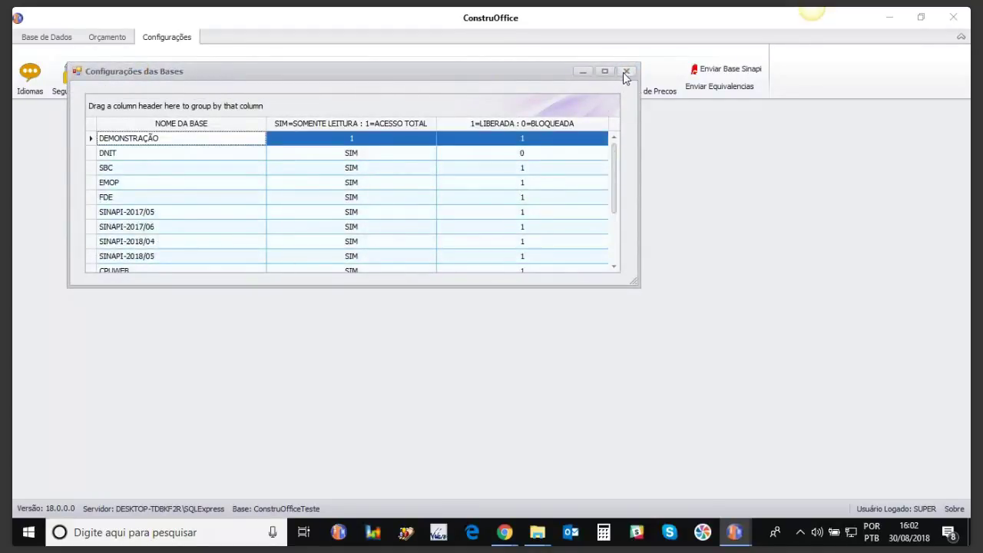
left_click(626, 71)
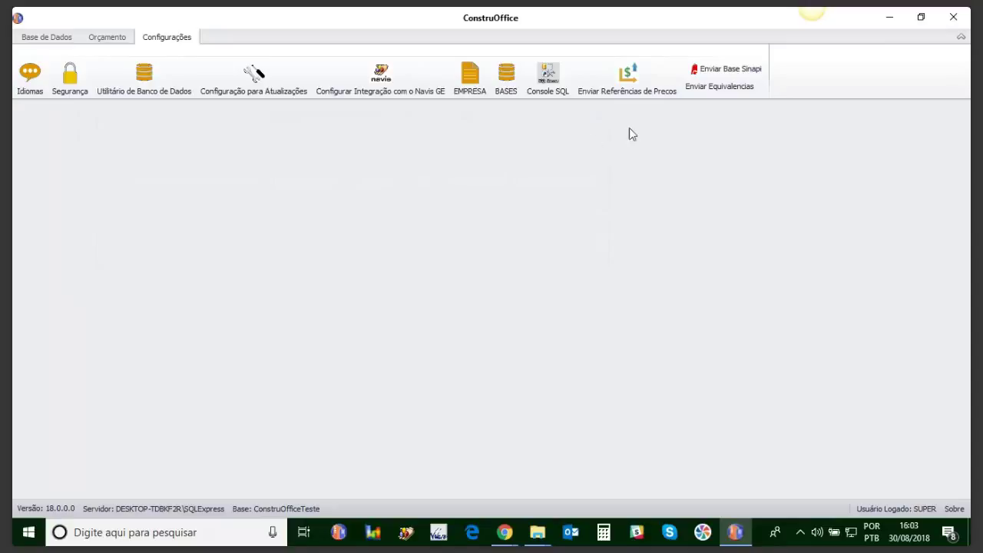
left_click(107, 39)
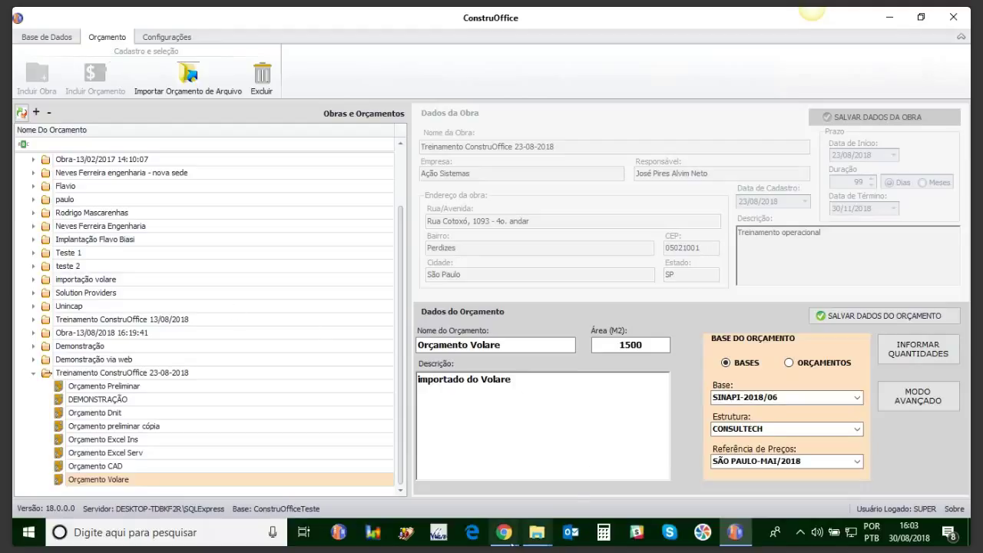
mouse_move(503, 536)
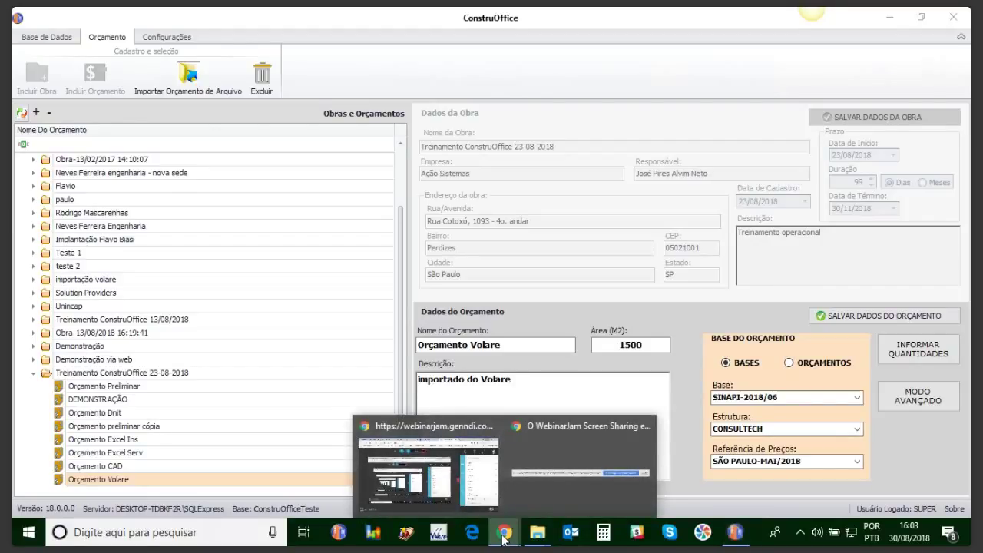
left_click(456, 477)
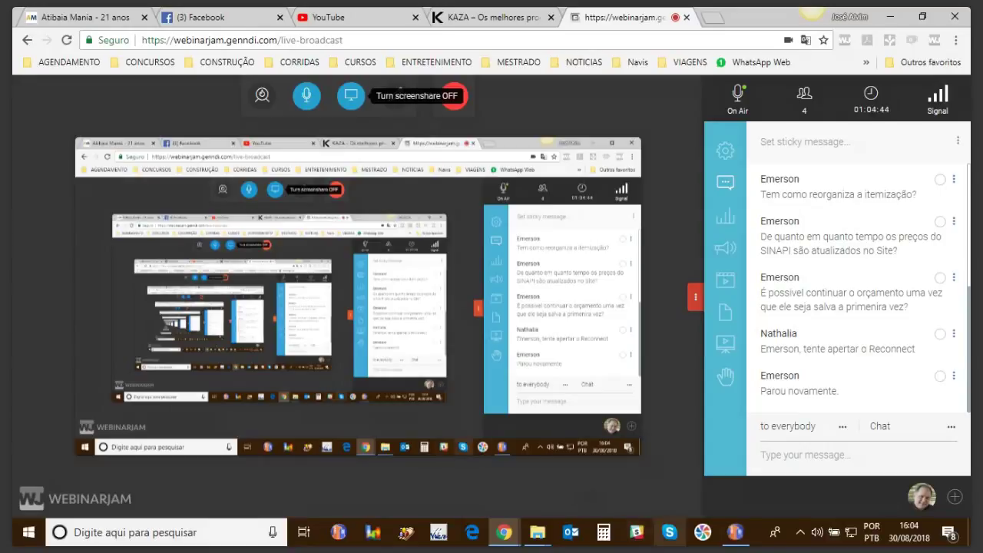
left_click(735, 532)
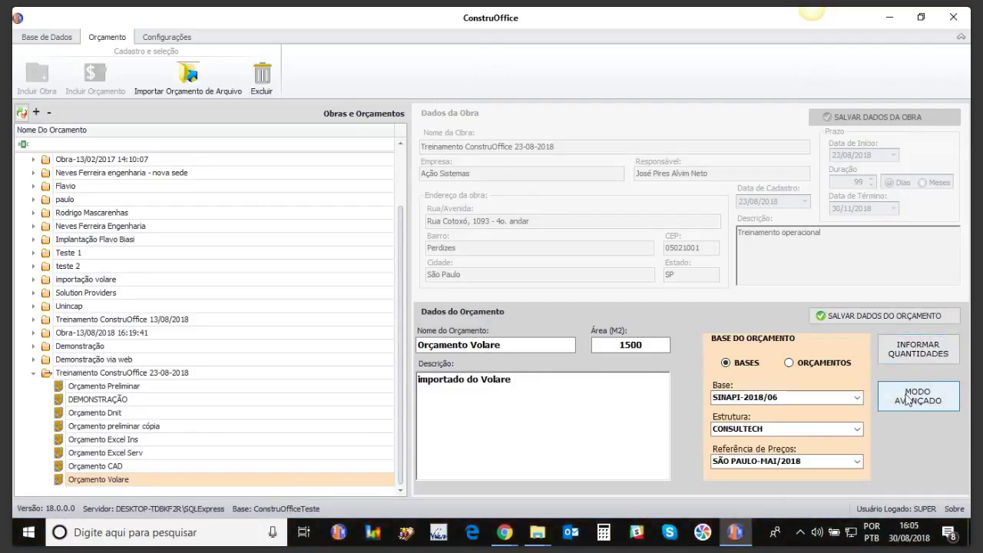
Step: Open Orçamento Volare from the Obras e Orçamentos tree
double_click(97, 479)
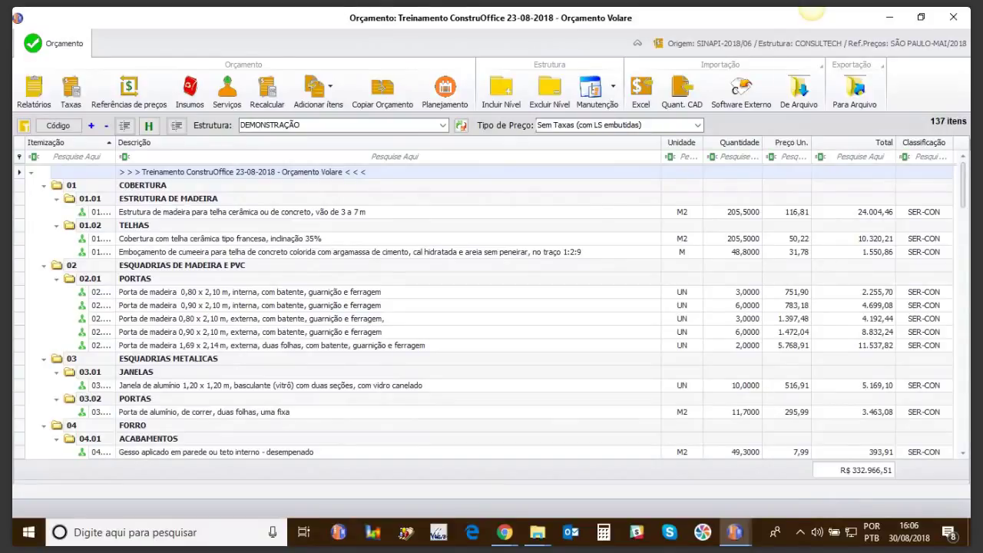
Step: Close Orçamento Volare, reopen the SINAPI-2018/06 database, and go back to the works and budgets list
left_click(953, 16)
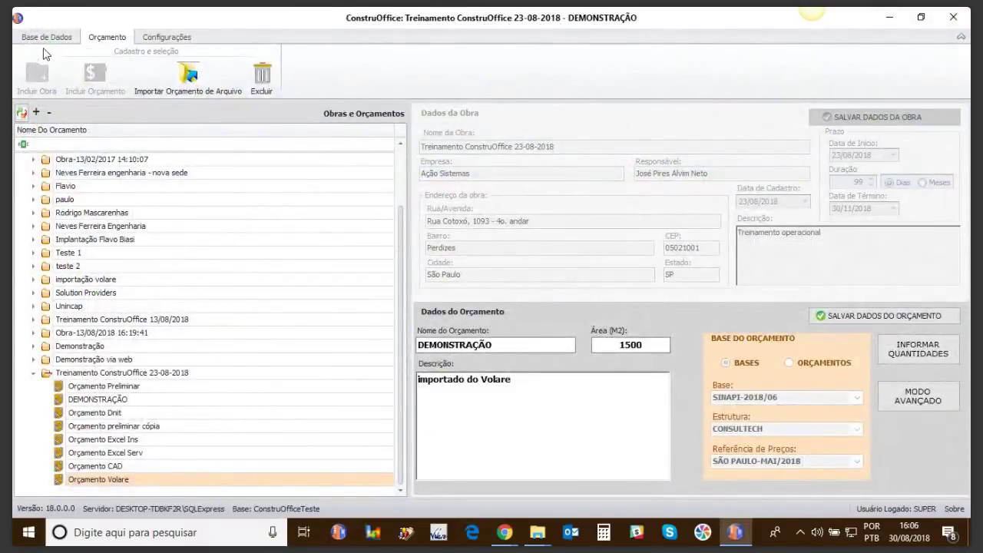
left_click(48, 36)
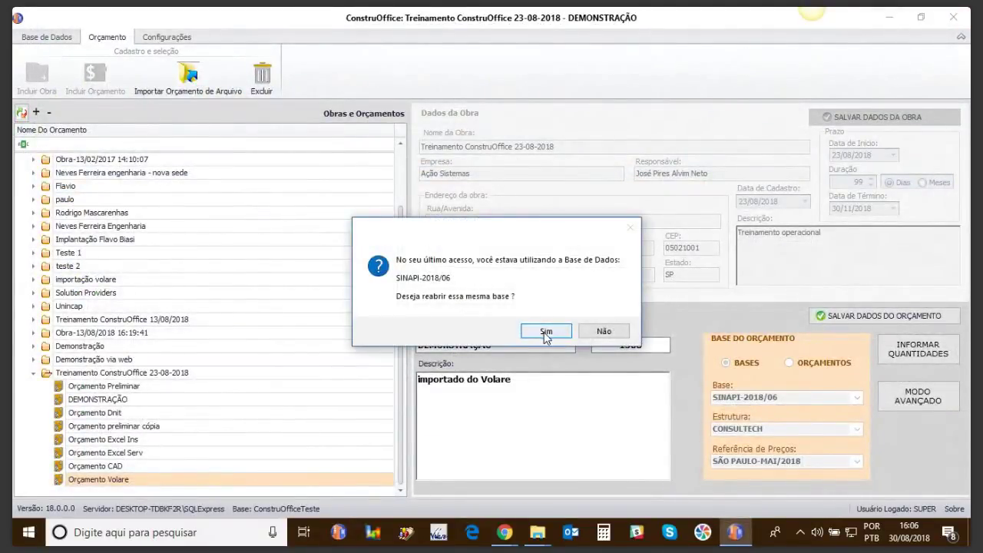
left_click(545, 332)
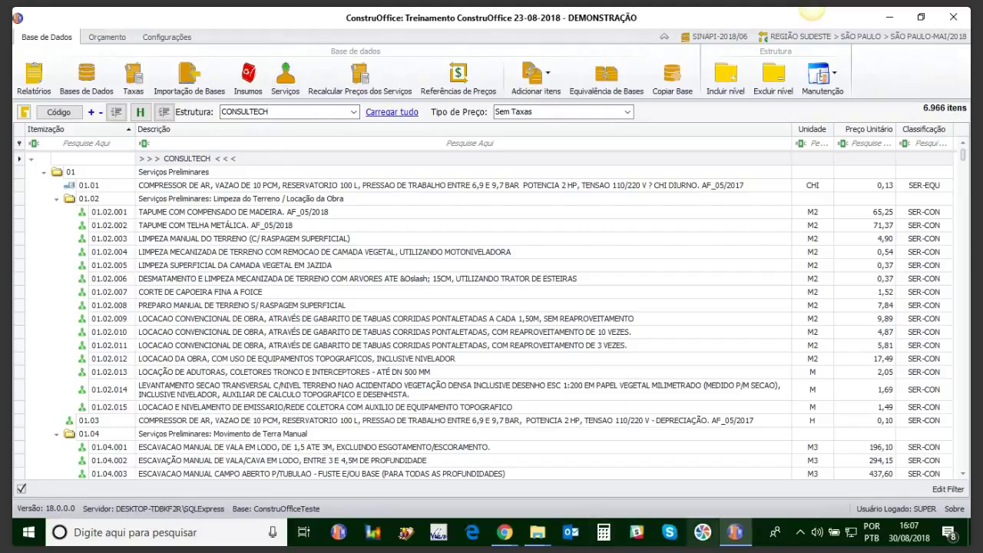
left_click(104, 37)
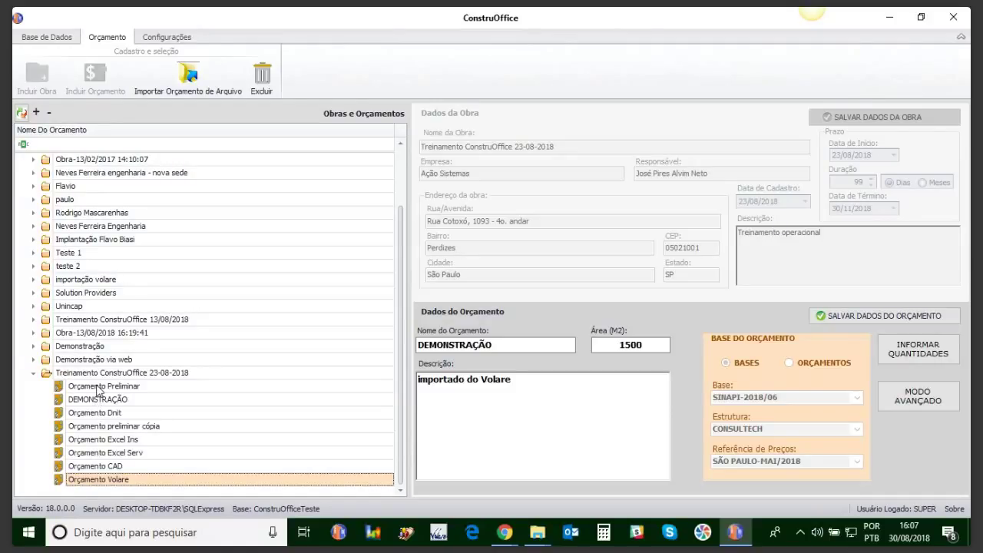
Step: Open Orçamento Preliminar and add level 01.0101 'teste' under 01.01
left_click(97, 387)
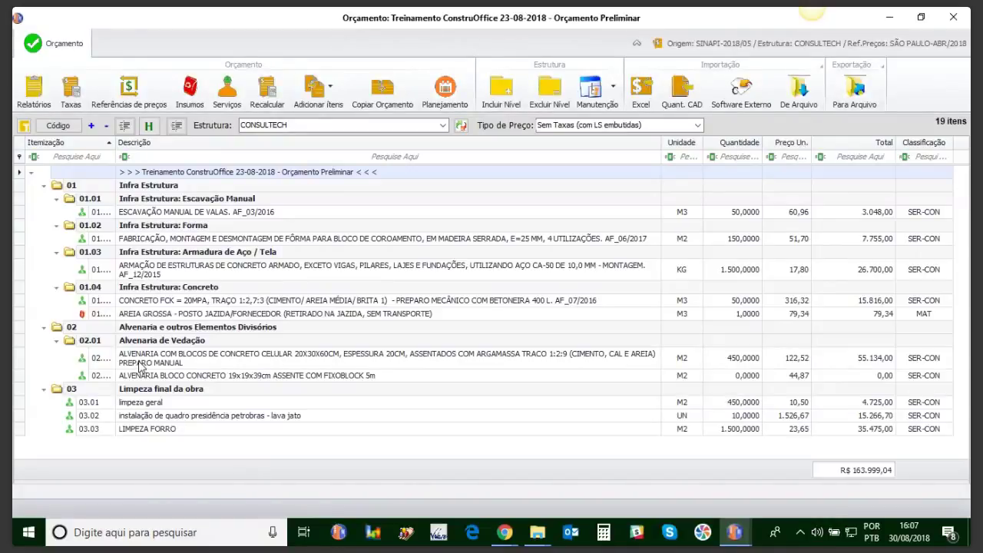
left_click_drag(115, 142, 169, 156)
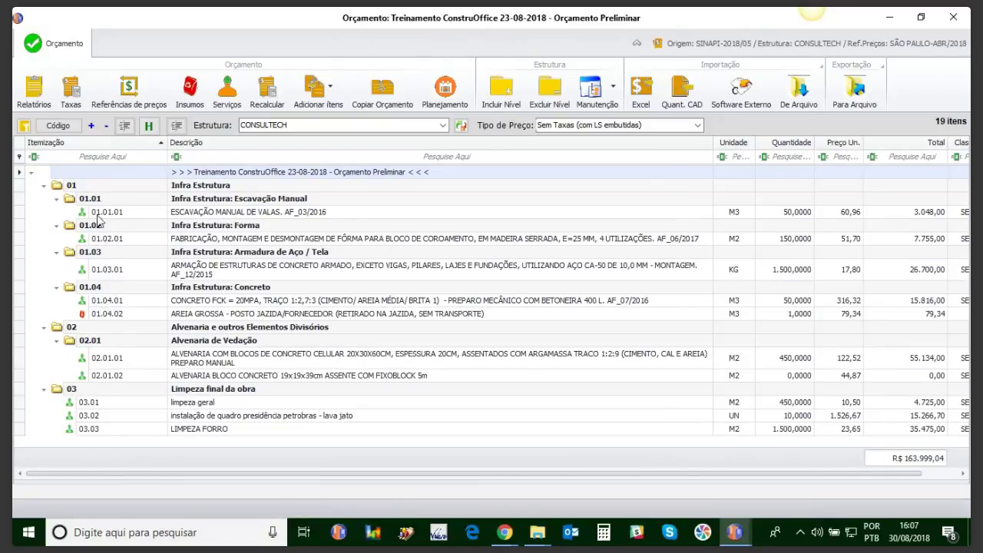
left_click(105, 227)
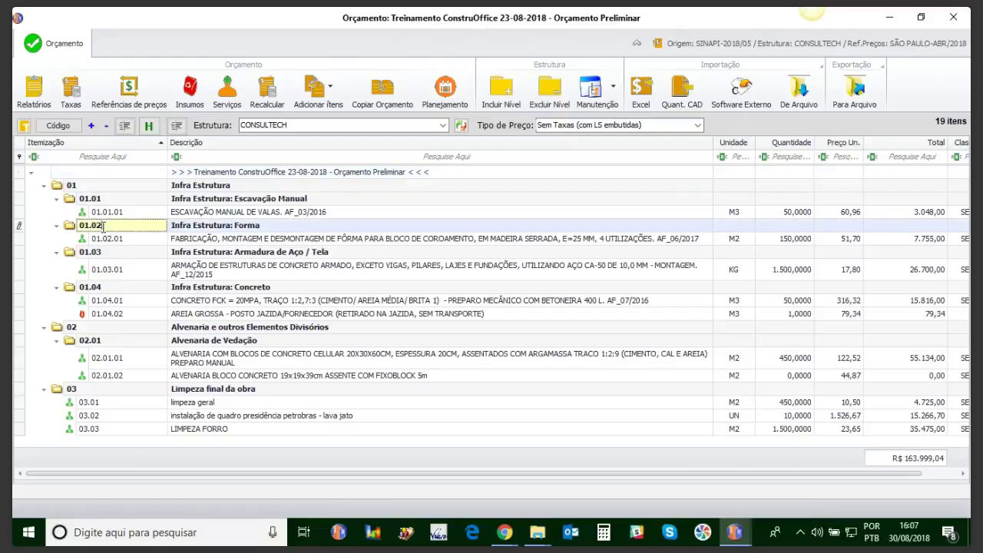
double_click(113, 199)
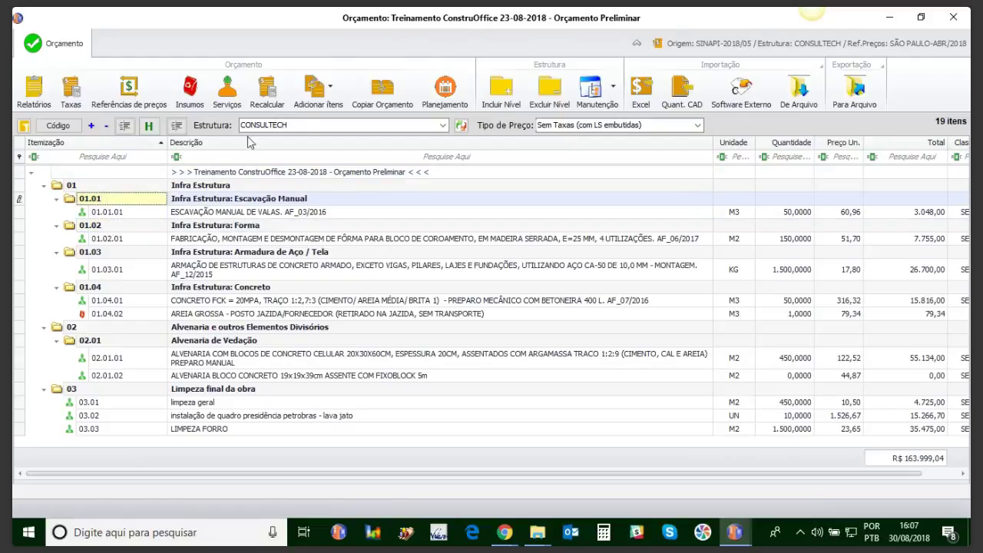
left_click(495, 86)
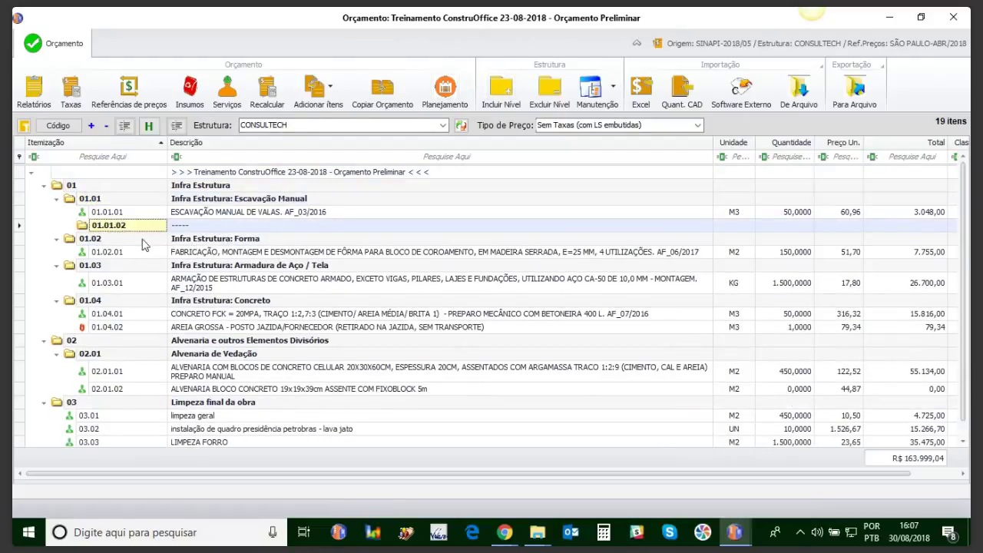
left_click_drag(129, 228, 115, 228)
type("01")
key("Tab")
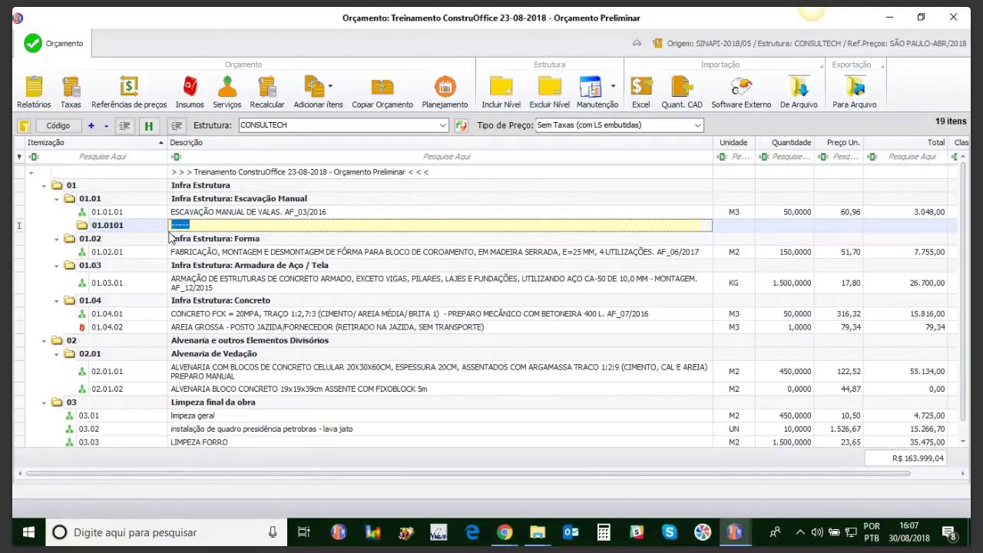
type("teste")
key("Return")
Step: Move the formwork item into level teste and delete the emptied level 01.02
left_click_drag(145, 257, 145, 235)
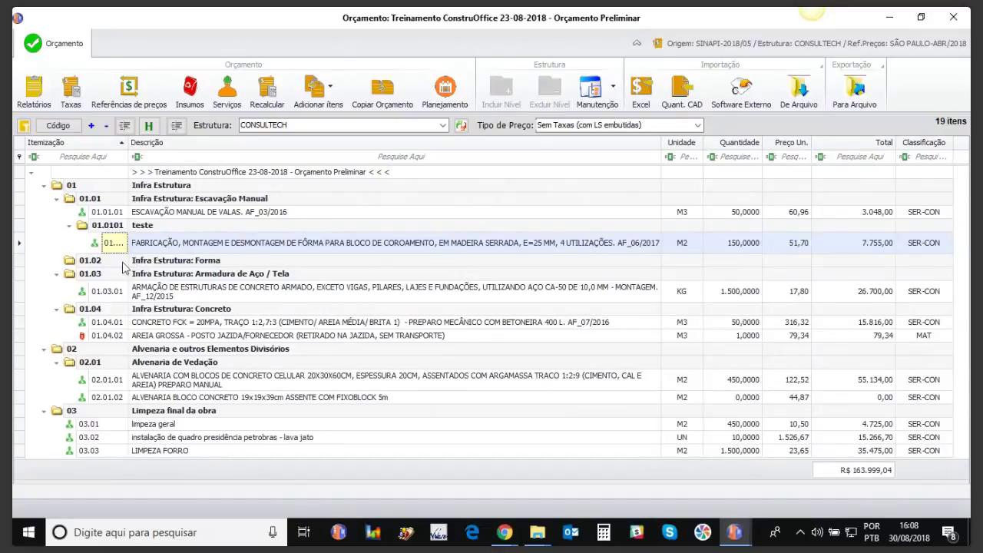
left_click(82, 261)
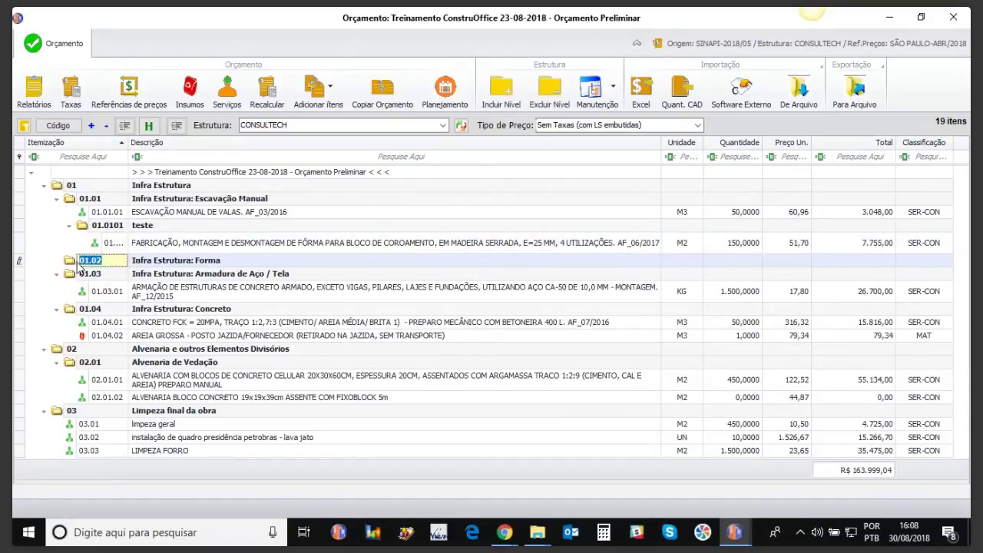
left_click(549, 88)
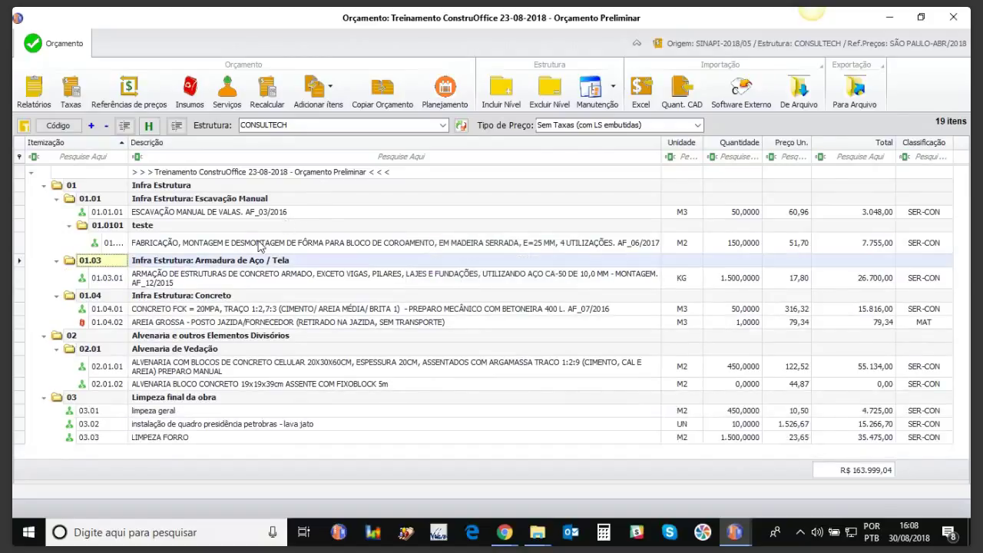
left_click(98, 200)
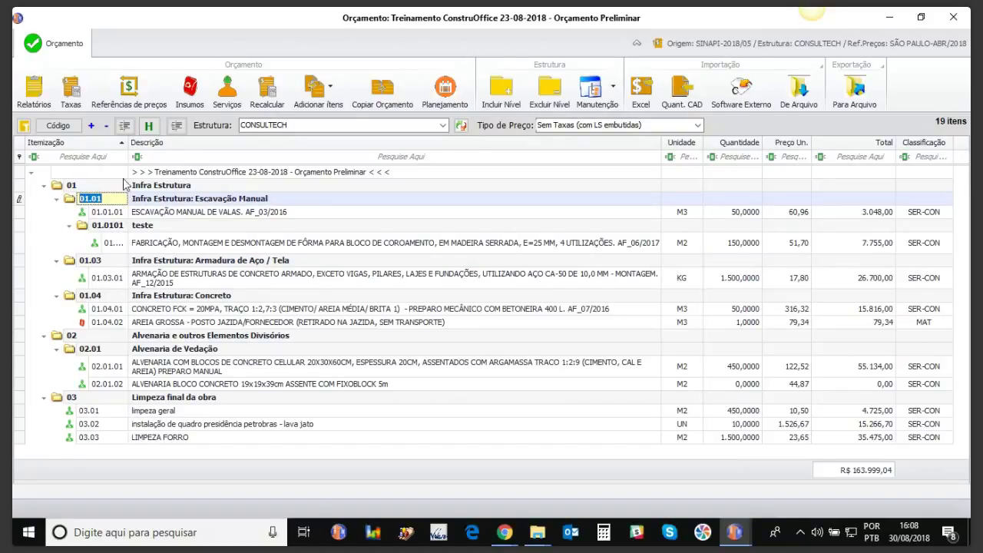
left_click_drag(129, 146, 153, 146)
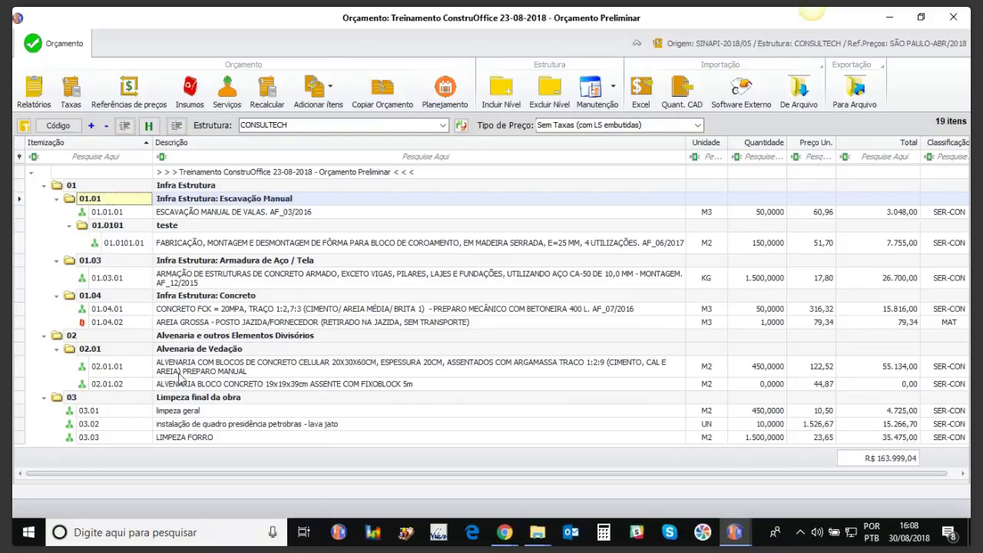
left_click(44, 188)
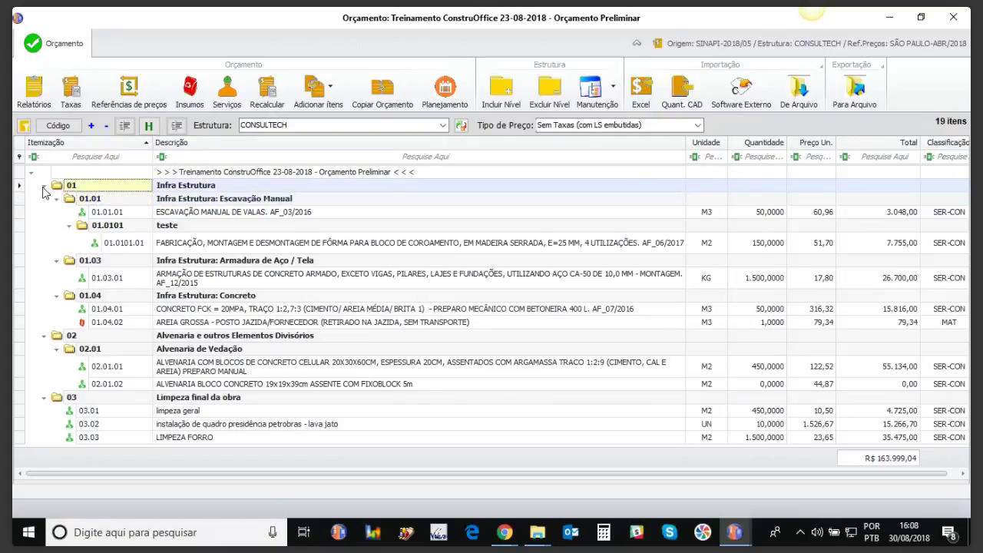
right_click(55, 190)
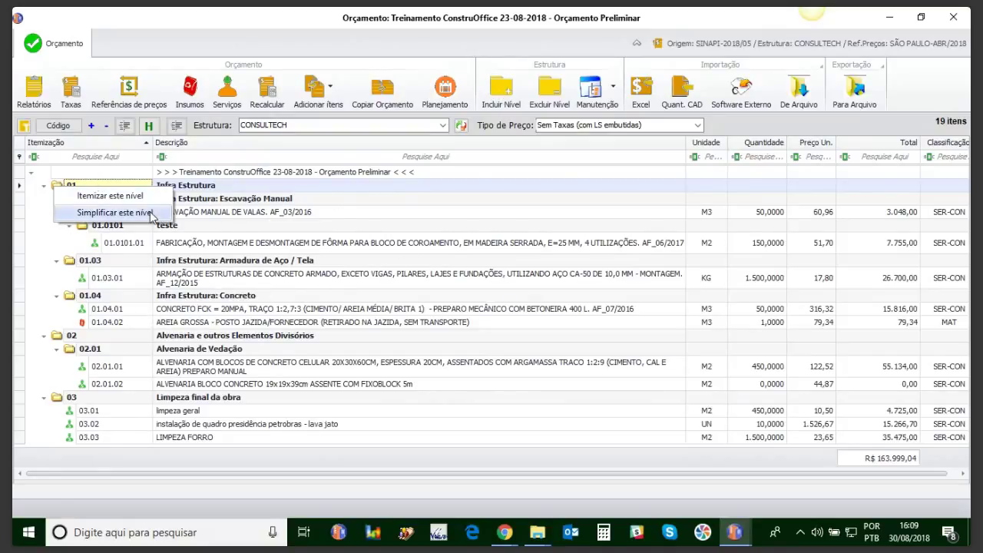
left_click(174, 173)
Step: Add a new top-level level with code 20 and description 'Reorganizado'
left_click(514, 74)
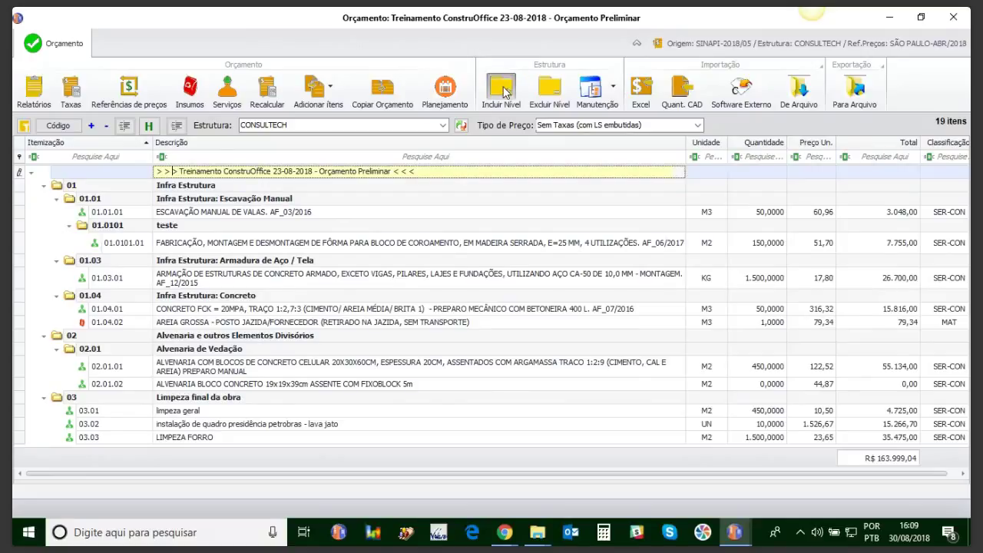
left_click(77, 439)
type("20")
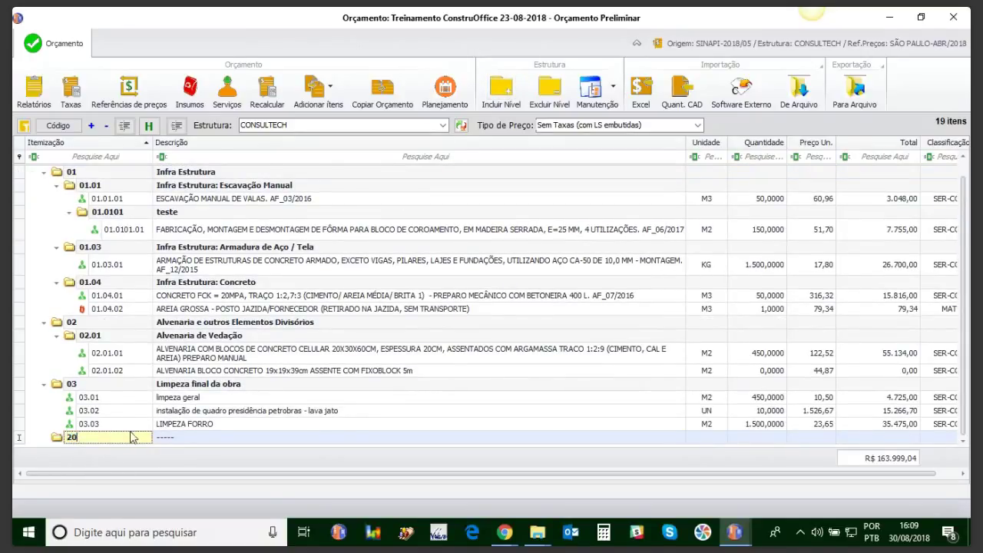
left_click(179, 436)
left_click_drag(179, 436, 111, 434)
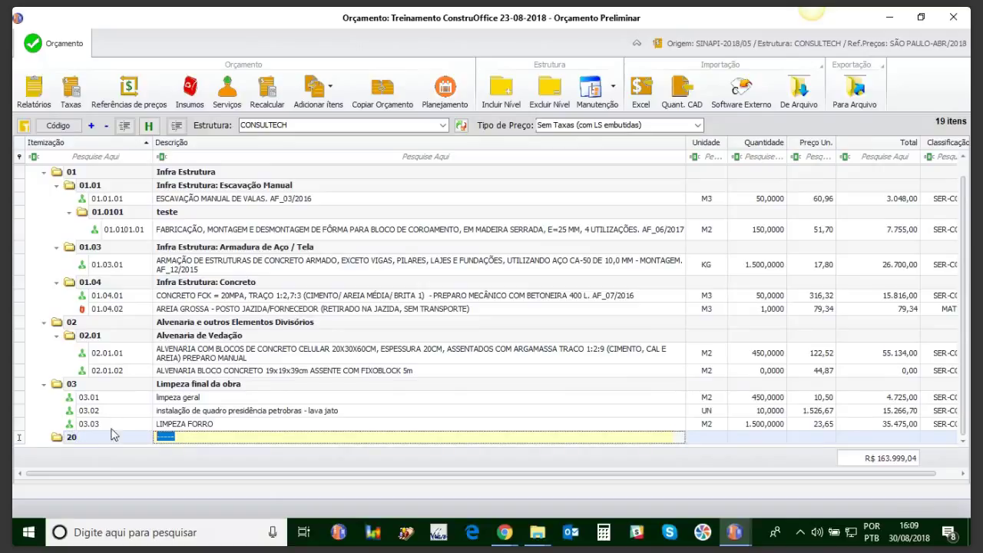
type("Reorganizado")
left_click(131, 201)
Step: Move the excavation, formwork, reinforcement and AREIA GROSSA items into level 20 Reorganizado
left_click_drag(93, 207, 98, 438)
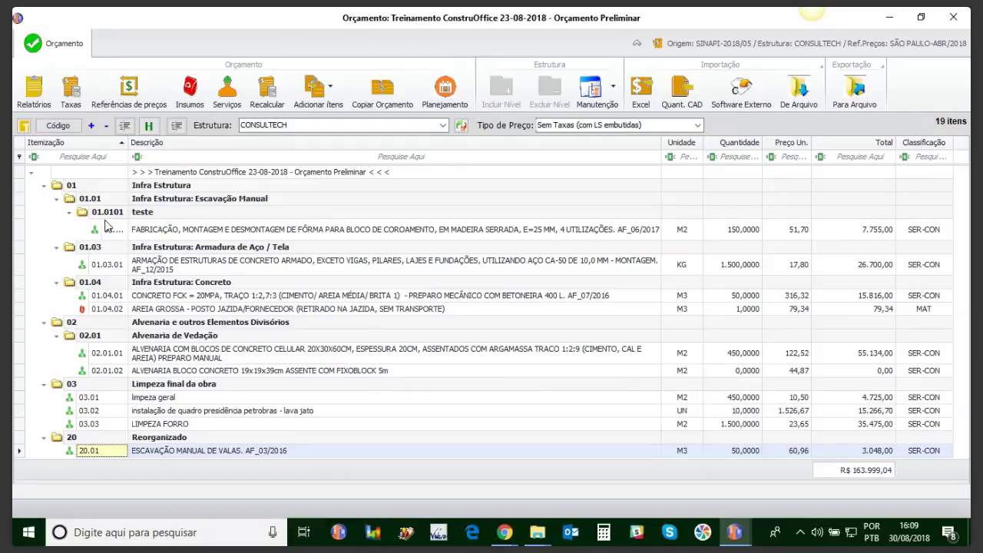
left_click_drag(108, 235, 90, 445)
left_click_drag(121, 242, 110, 372)
left_click_drag(109, 428, 108, 424)
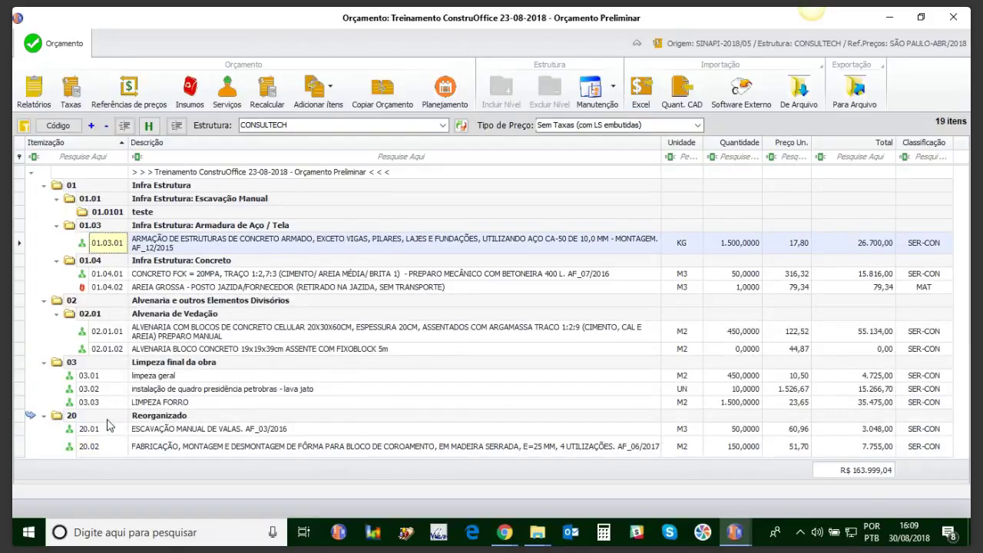
left_click_drag(106, 252, 123, 418)
left_click_drag(126, 254, 127, 392)
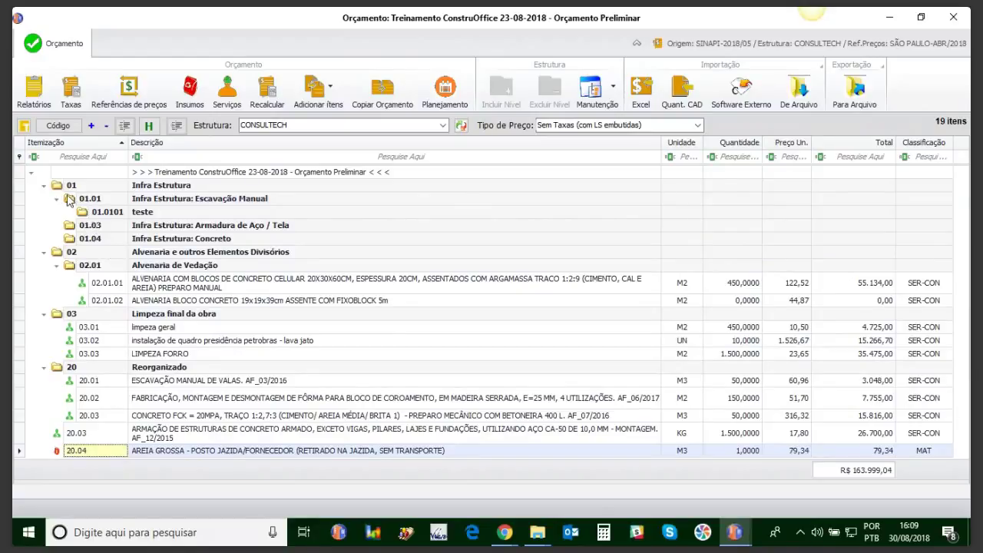
Step: Delete level 01 Infra Estrutura and its contents; moving item 20.03 onto level 20 is cancelled as a duplicate
left_click(29, 189)
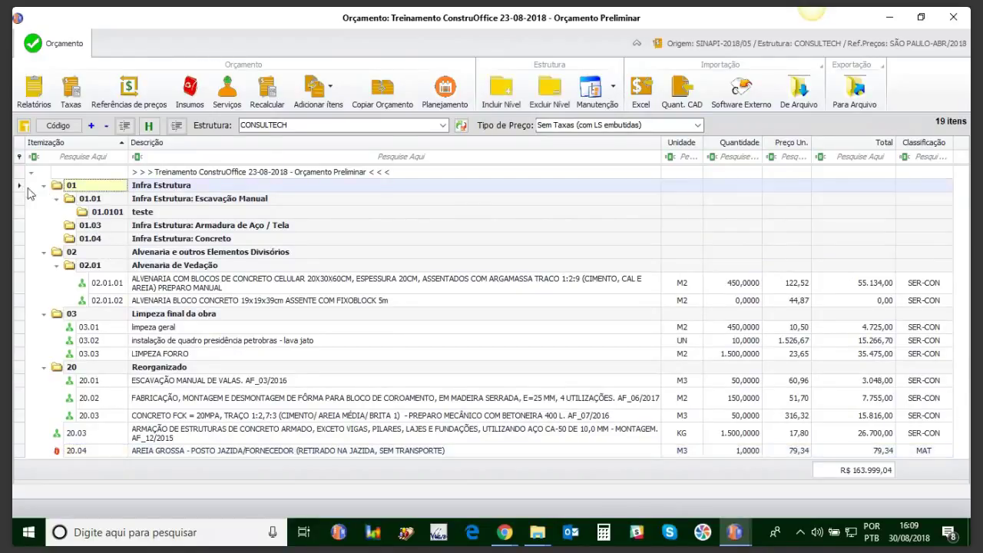
left_click(549, 100)
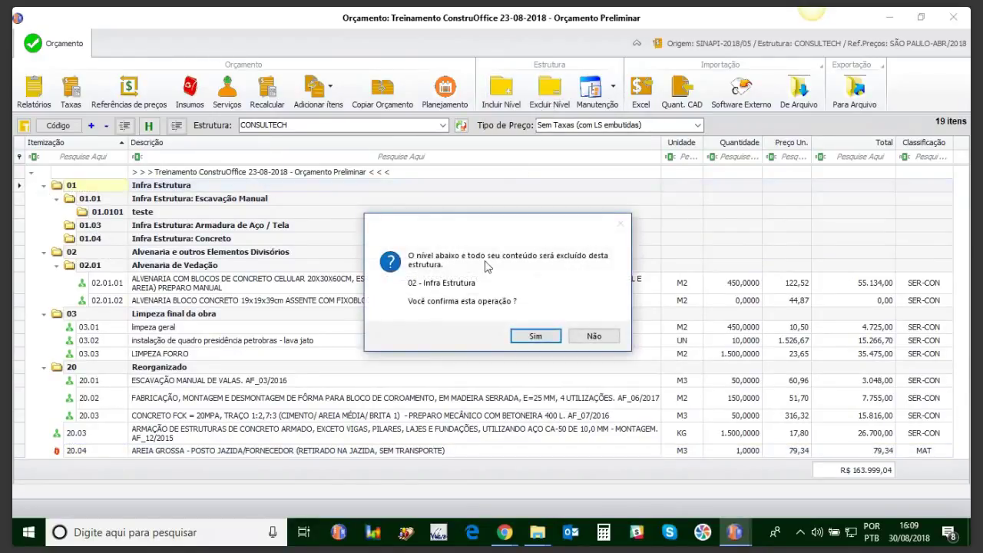
left_click(540, 338)
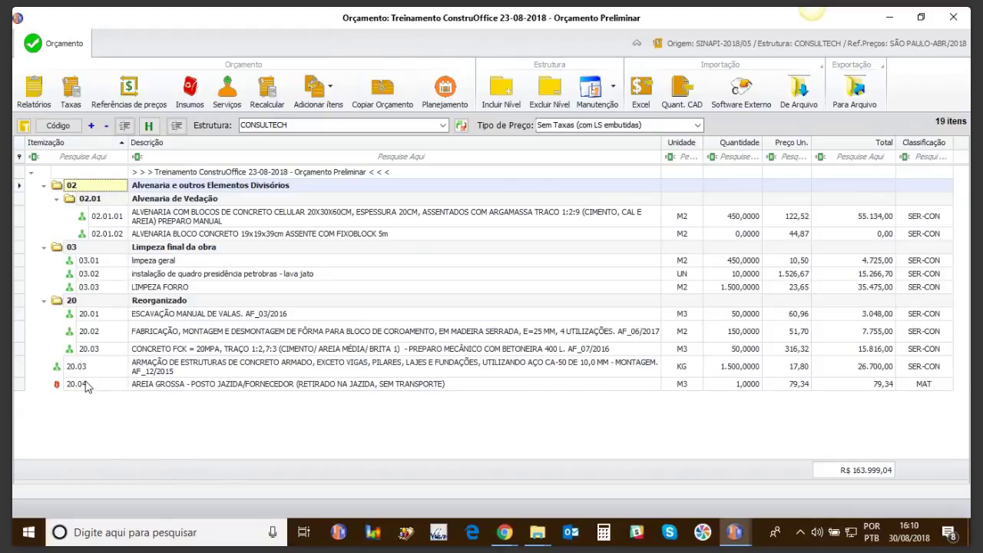
left_click_drag(74, 368, 108, 323)
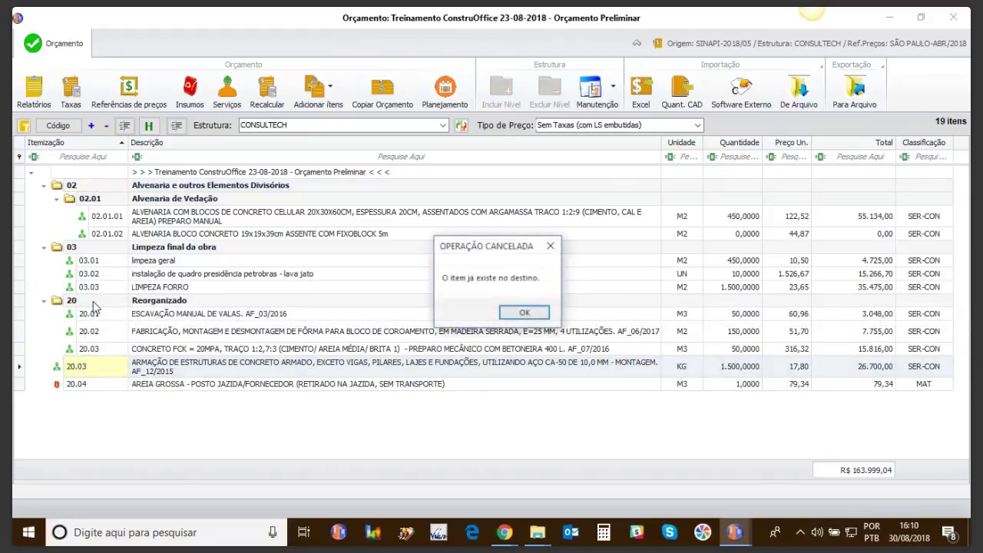
left_click(514, 314)
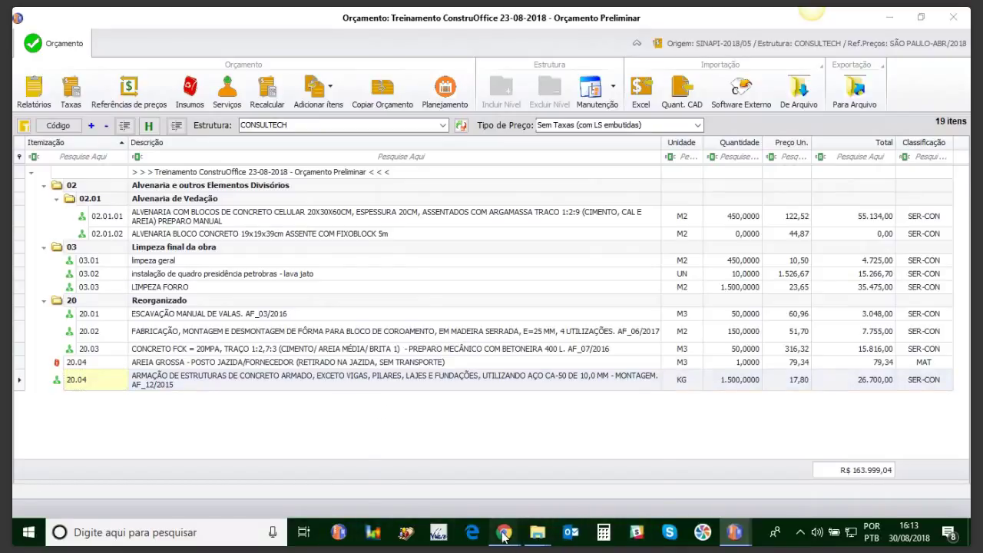
Step: Dismiss the 'Operação Cancelada' message, leaving the armação item last in level 20 as 20.04
mouse_move(504, 532)
left_click(467, 476)
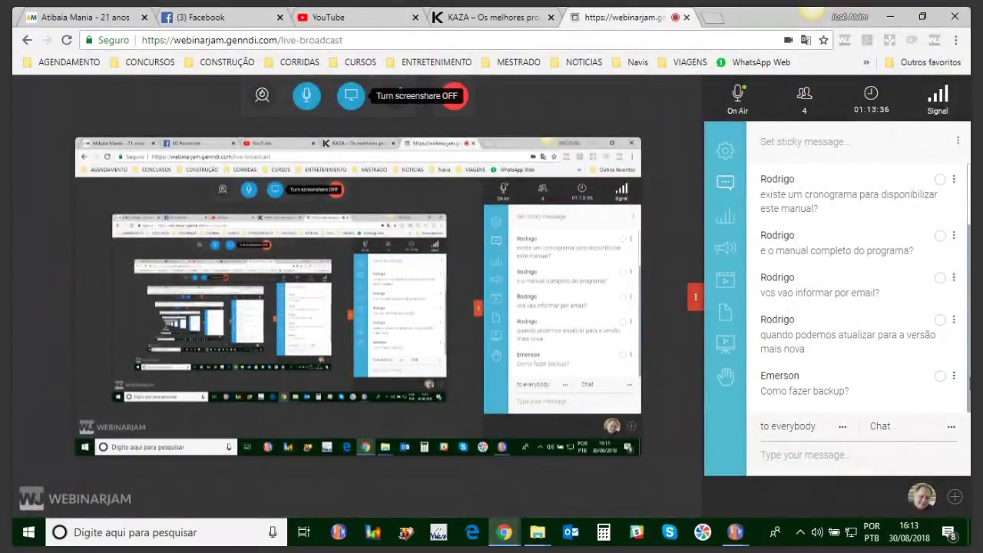
scroll(856, 292, "down", 3)
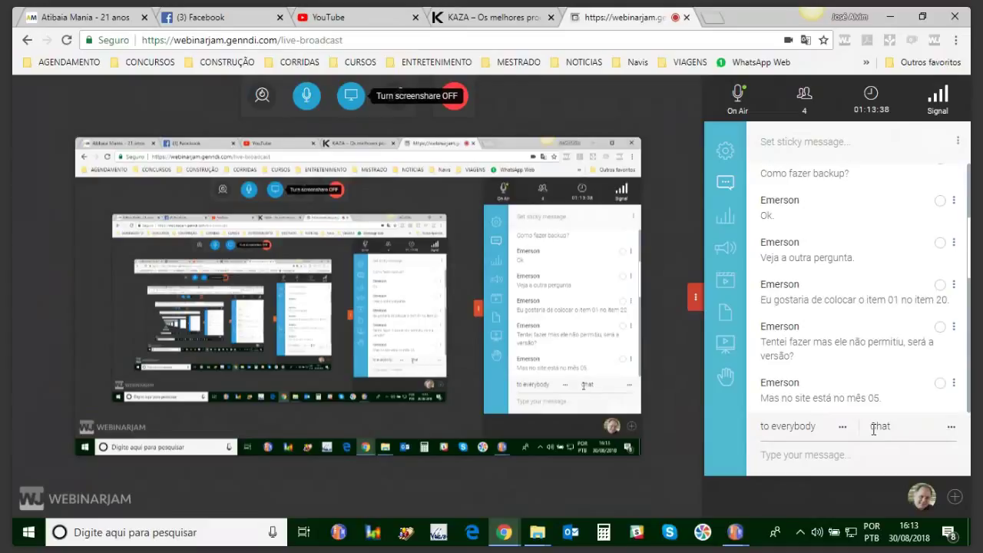
scroll(856, 284, "down", 10)
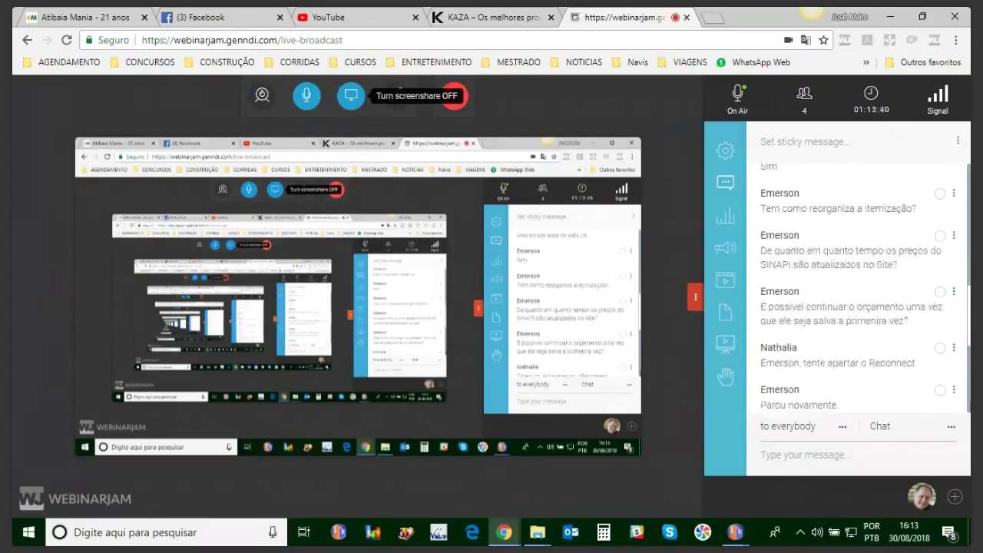
scroll(969, 331, "up", 5)
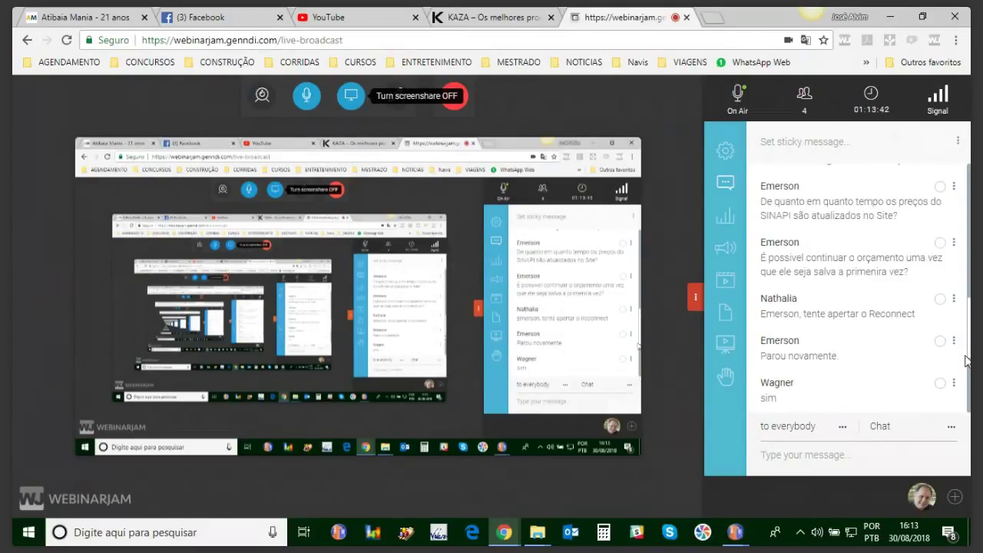
scroll(969, 322, "up", 10)
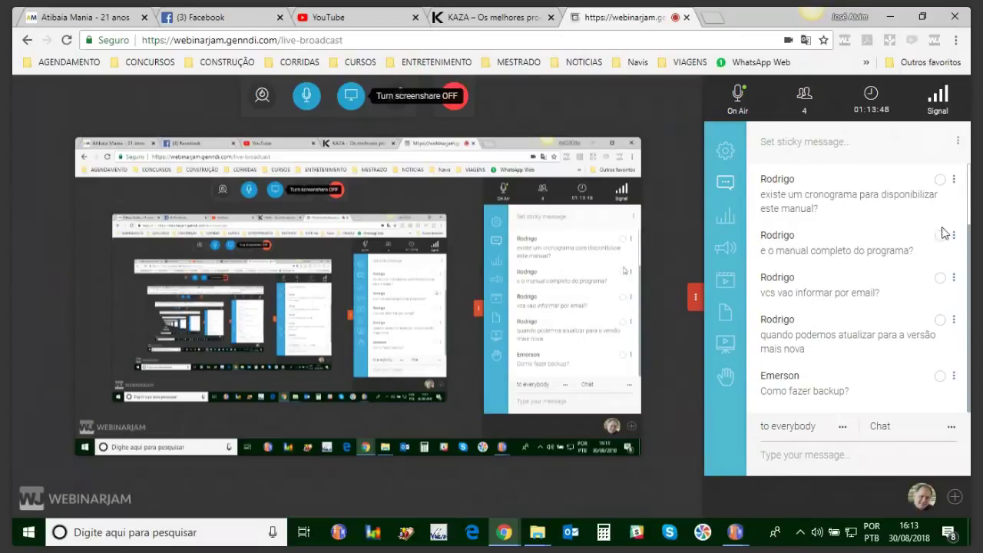
scroll(942, 231, "up", 1)
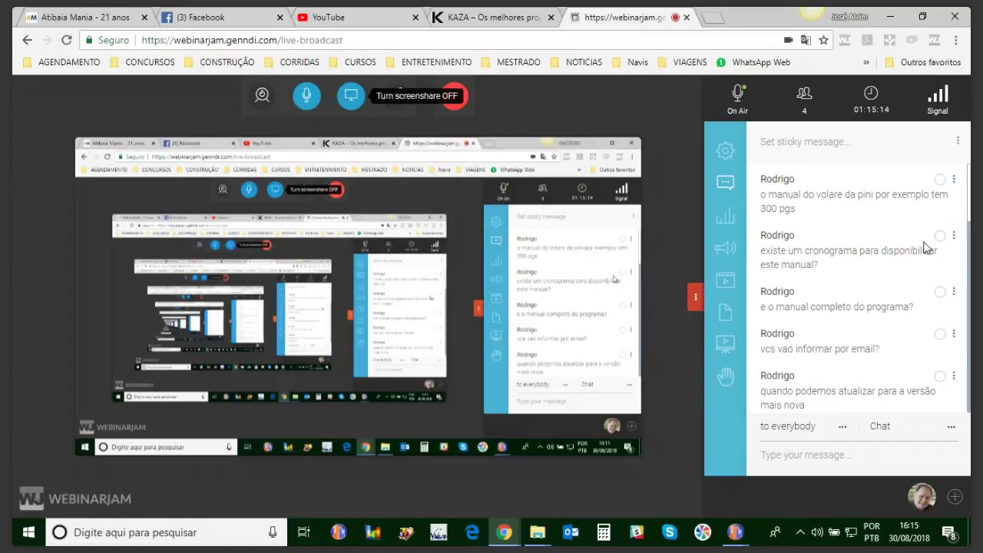
scroll(926, 246, "up", 1)
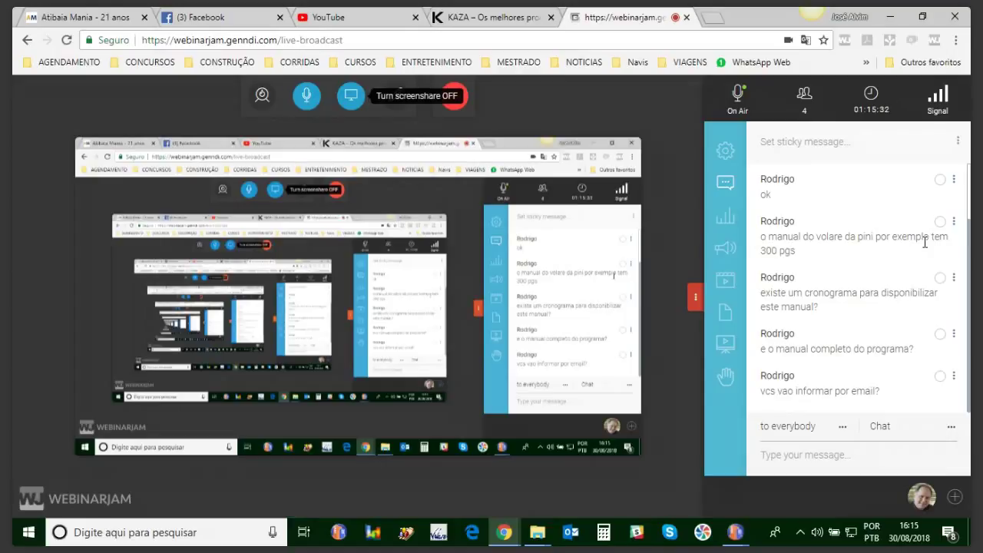
scroll(925, 244, "up", 1)
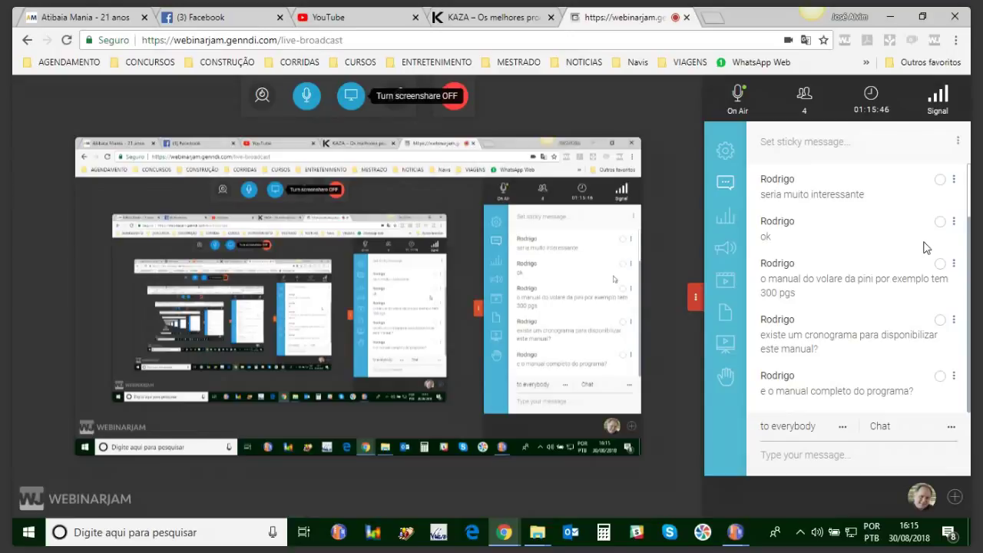
scroll(926, 247, "up", 1)
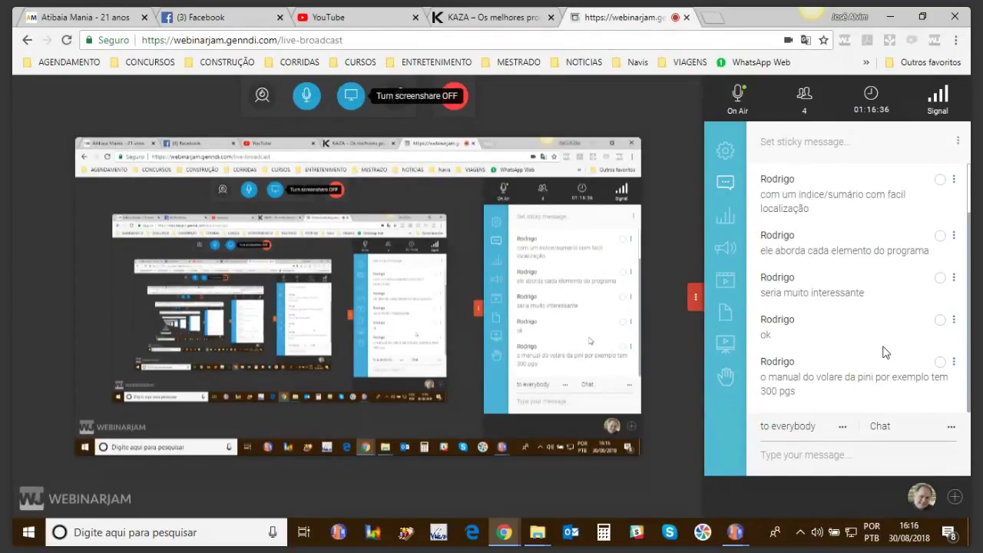
scroll(883, 352, "up", 1)
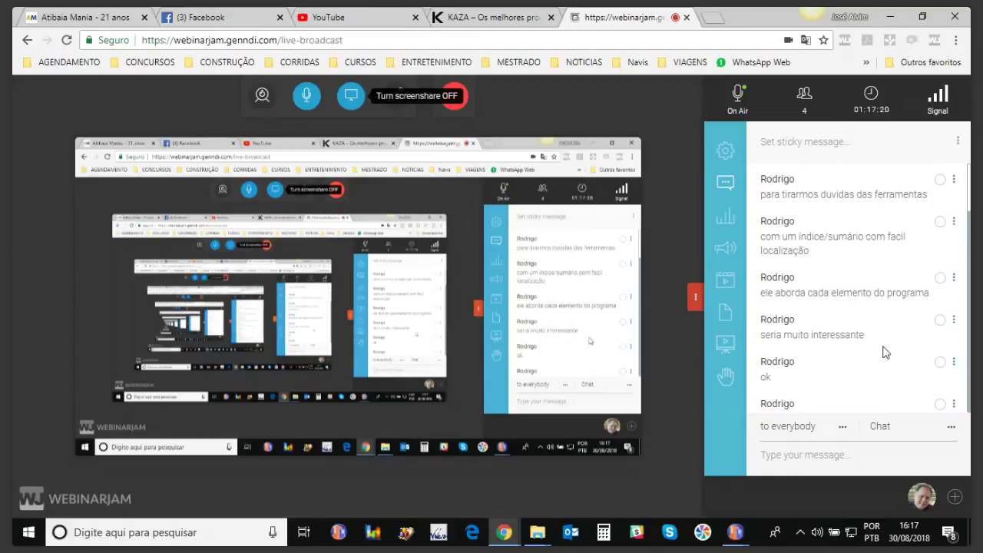
Step: Bring up WebinarJam's 'End event?' confirmation with the red End call button
scroll(885, 351, "up", 1)
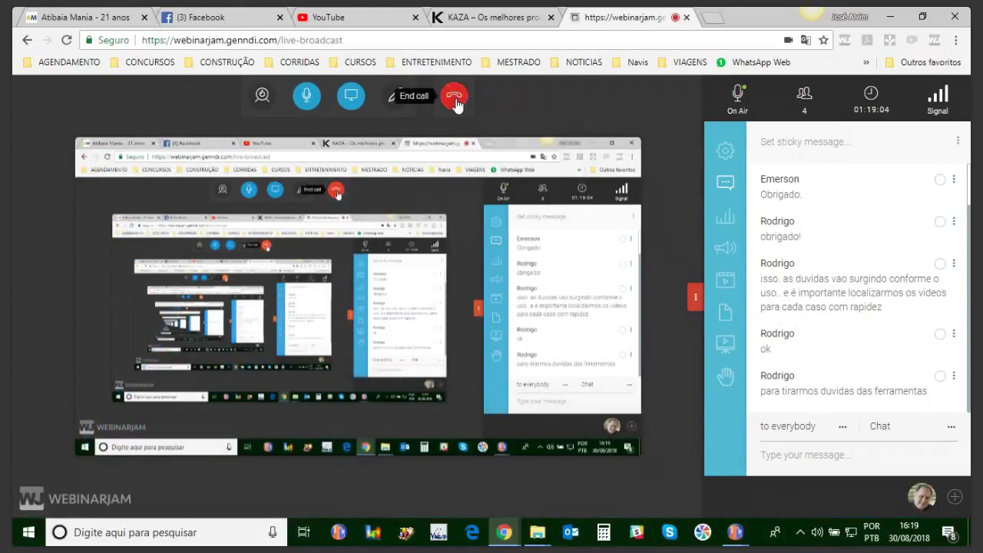
left_click(454, 97)
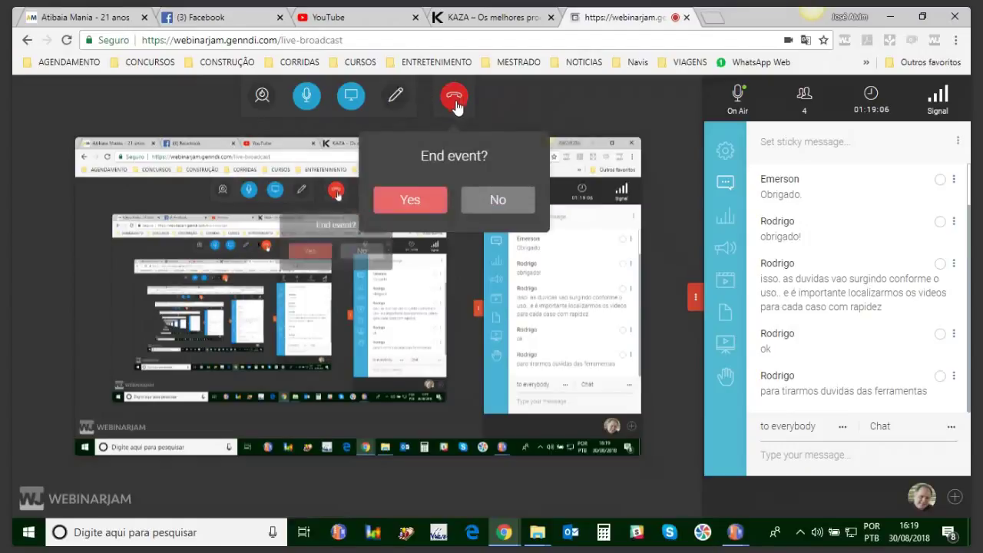